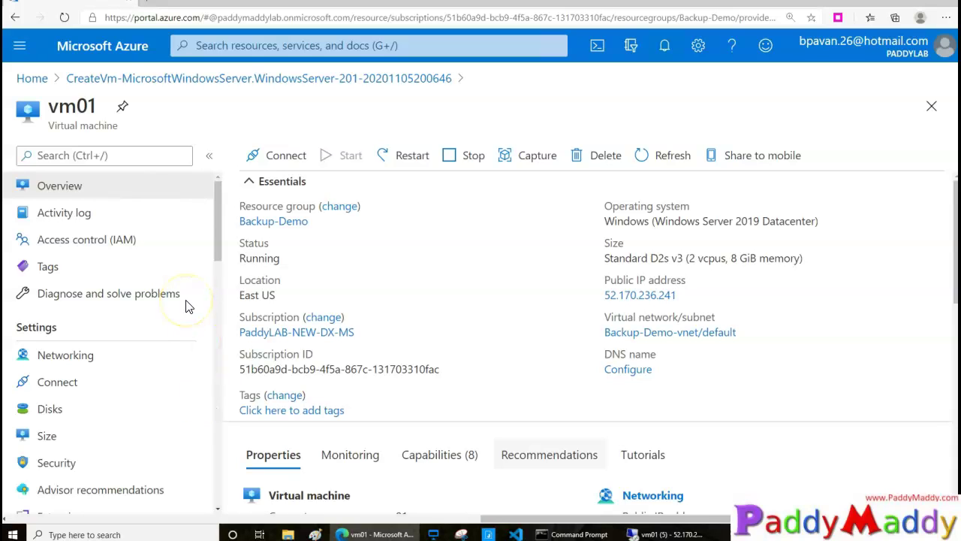
- Review vm01's operating system details and open the virtual machine's Backup page under Operations
mouse_move(687, 307)
left_click_drag(613, 221, 805, 220)
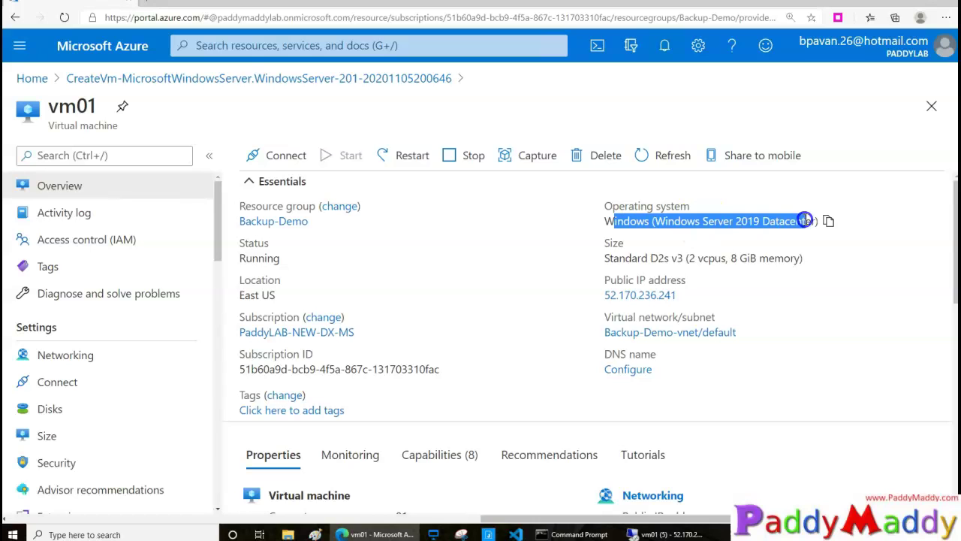
scroll(555, 293, "down", 2)
scroll(150, 388, "down", 3)
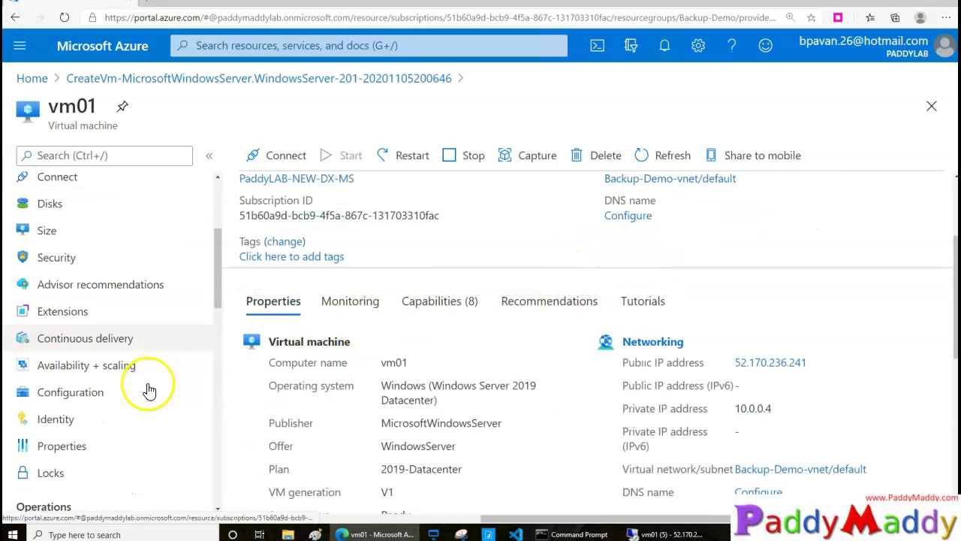
left_click(55, 314)
scroll(64, 405, "down", 2)
left_click(69, 434)
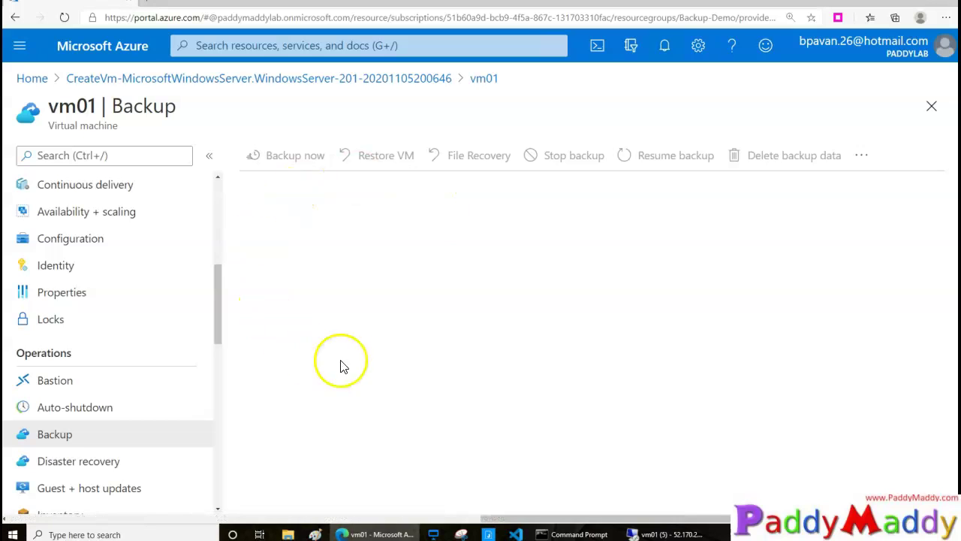
scroll(422, 353, "down", 1)
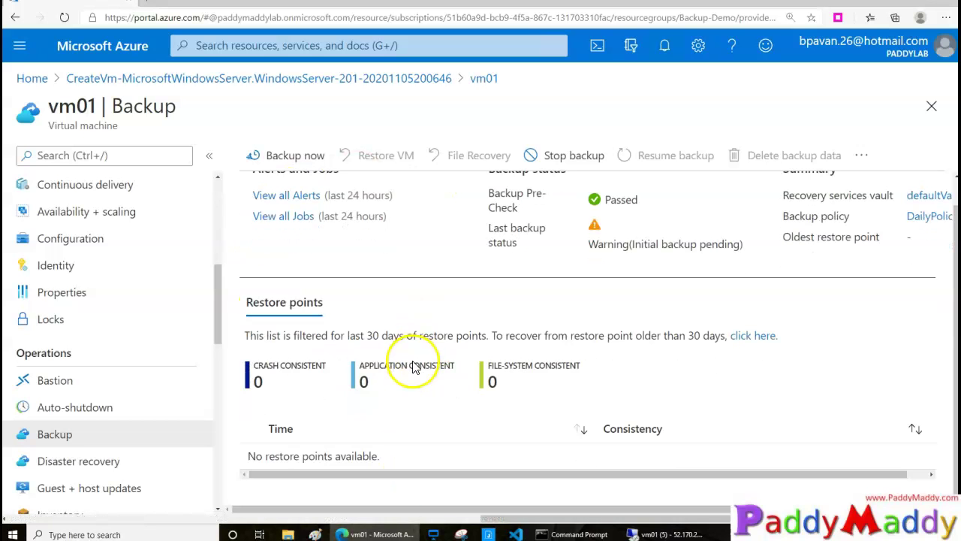
- Switch to the Remote Desktop session of vm01 and maximize it to full screen
left_click(671, 534)
left_click_drag(411, 6, 405, 70)
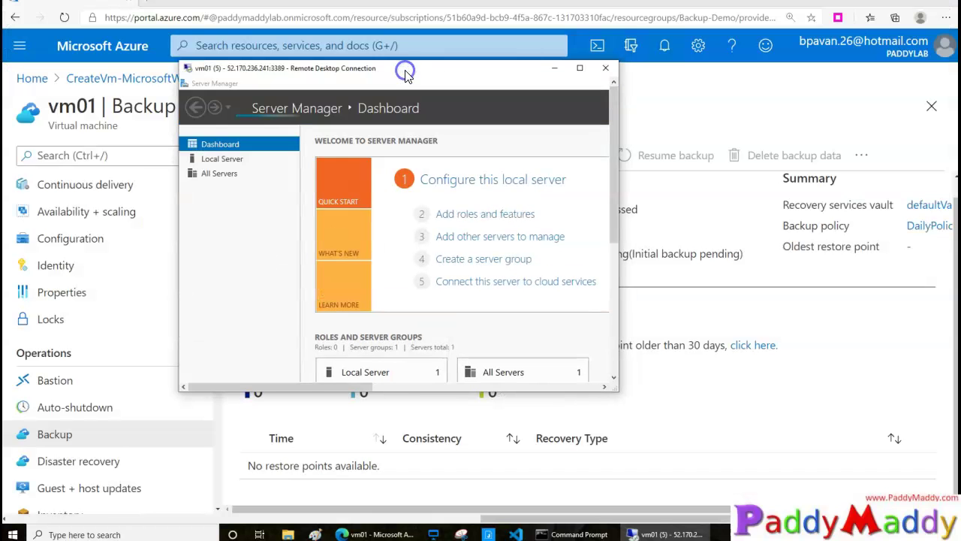
left_click(400, 60)
left_click(667, 533)
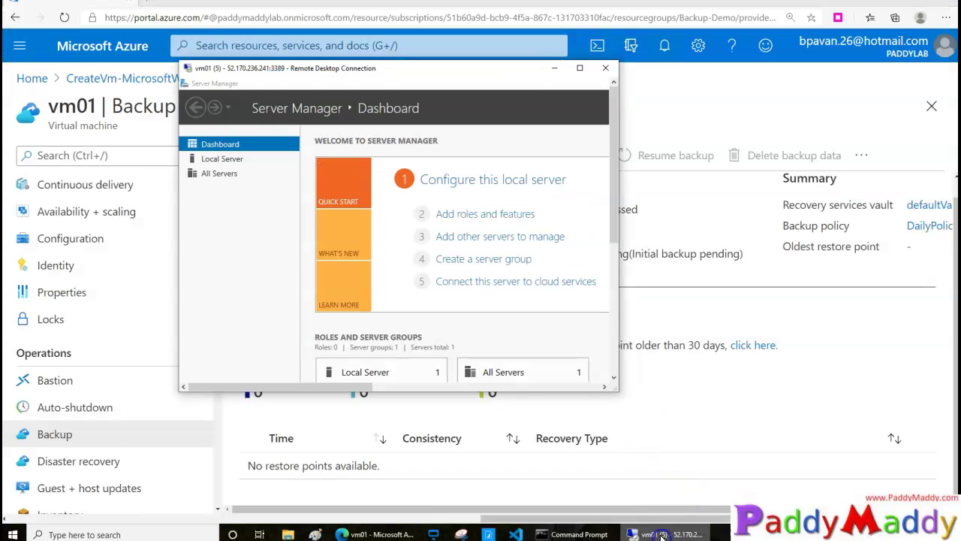
left_click(584, 69)
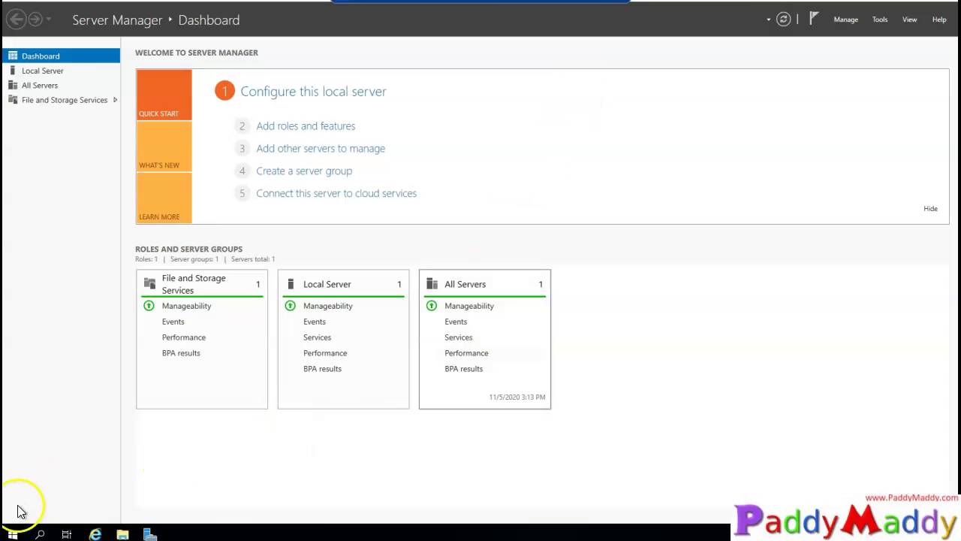
- Create a folder named Beforebackup on the Windows (C:) drive of the remote server
left_click(130, 534)
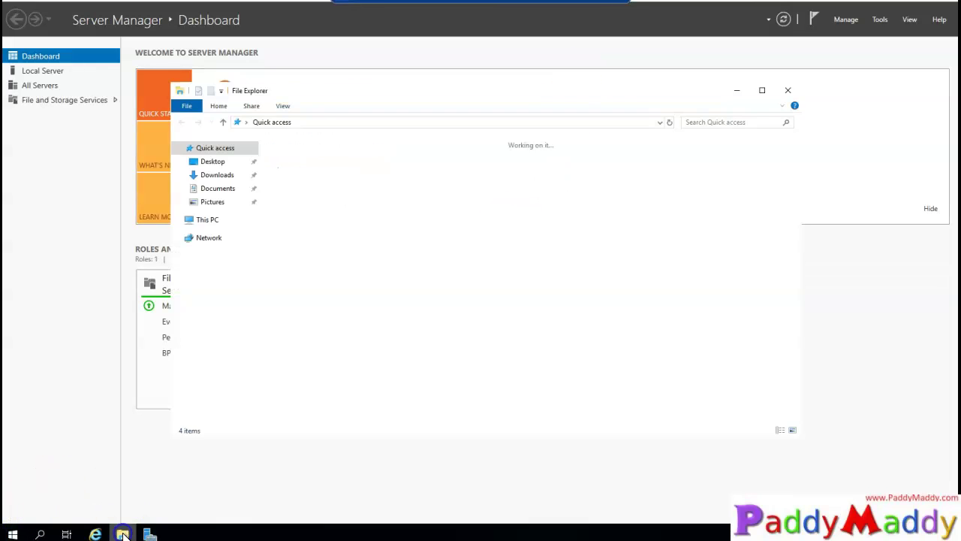
left_click(198, 223)
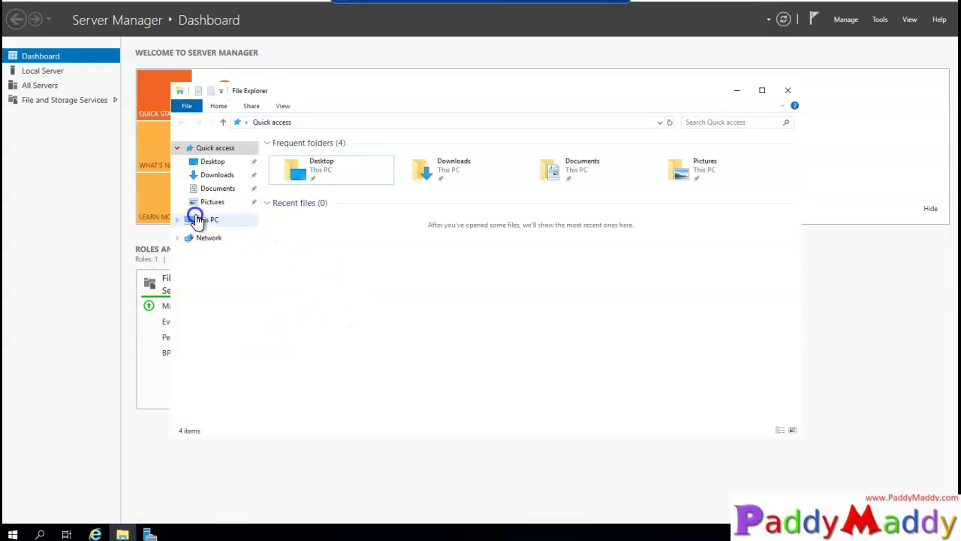
double_click(336, 280)
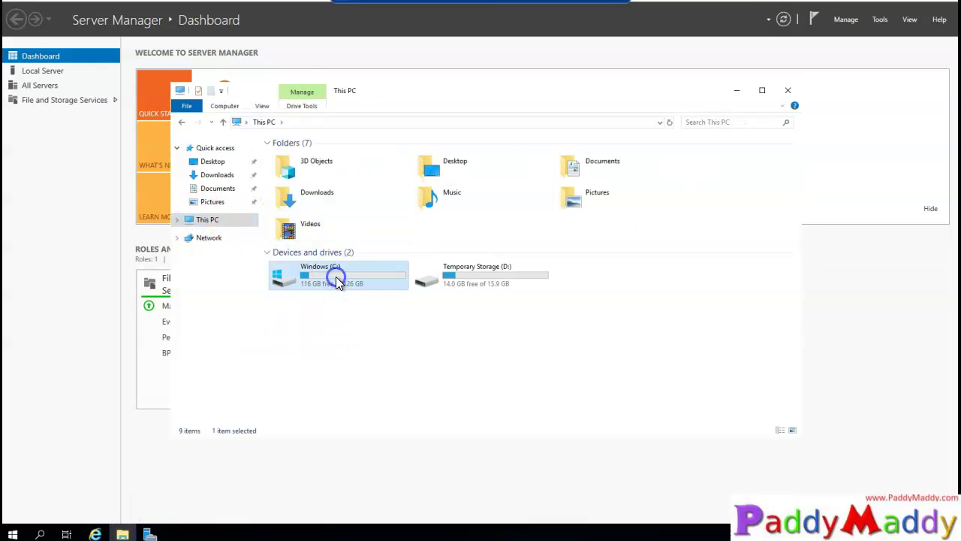
left_click(211, 91)
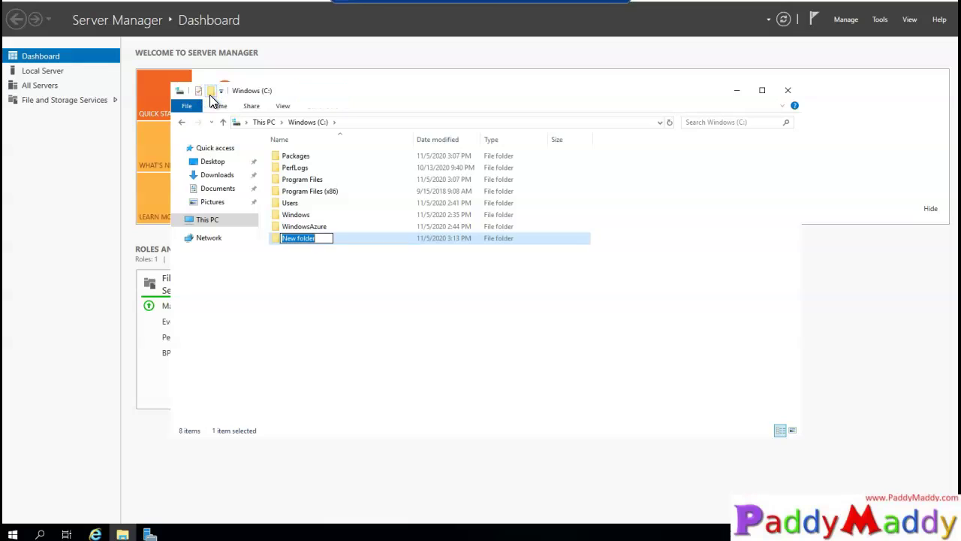
type("Befotre")
key("BackSpace")
key("BackSpace")
key("BackSpace")
key("BackSpace")
key("BackSpace")
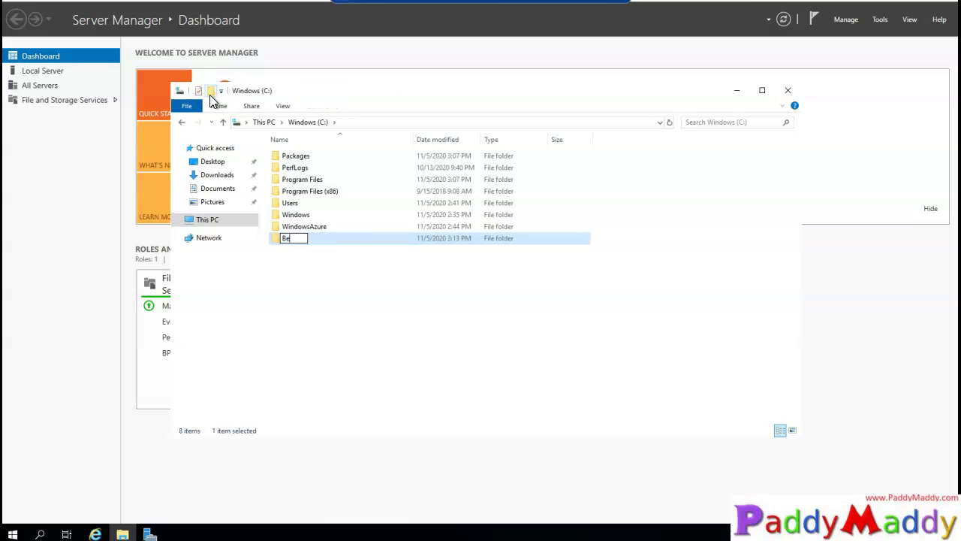
type("forebackup")
key("Return")
- Create a text document named file1 inside the Beforebackup folder
key("Return")
right_click(396, 185)
mouse_move(450, 318)
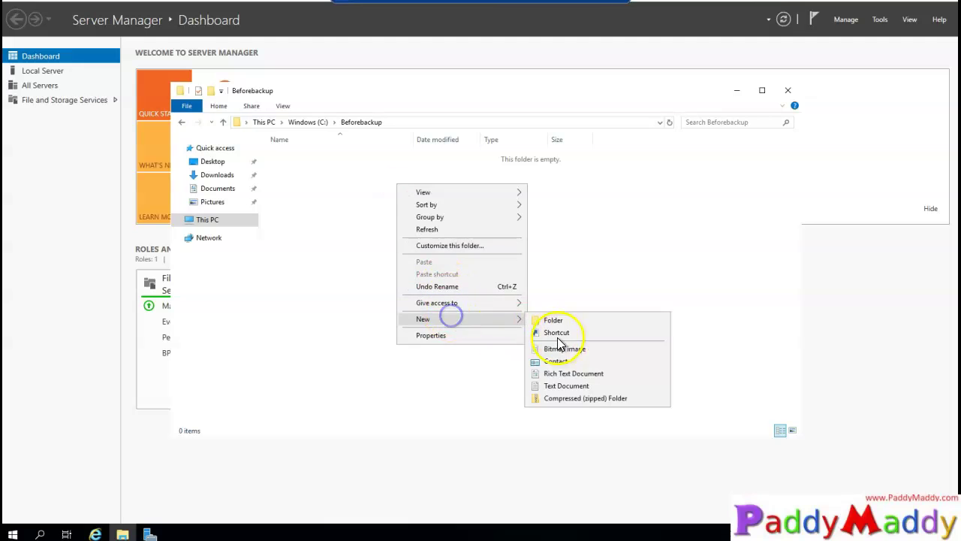
left_click(581, 385)
type("tile1")
key("Return")
- Fill file1 with several date-and-time lines and the text "this is a test file", save it, and close the file and folder windows
key("Return")
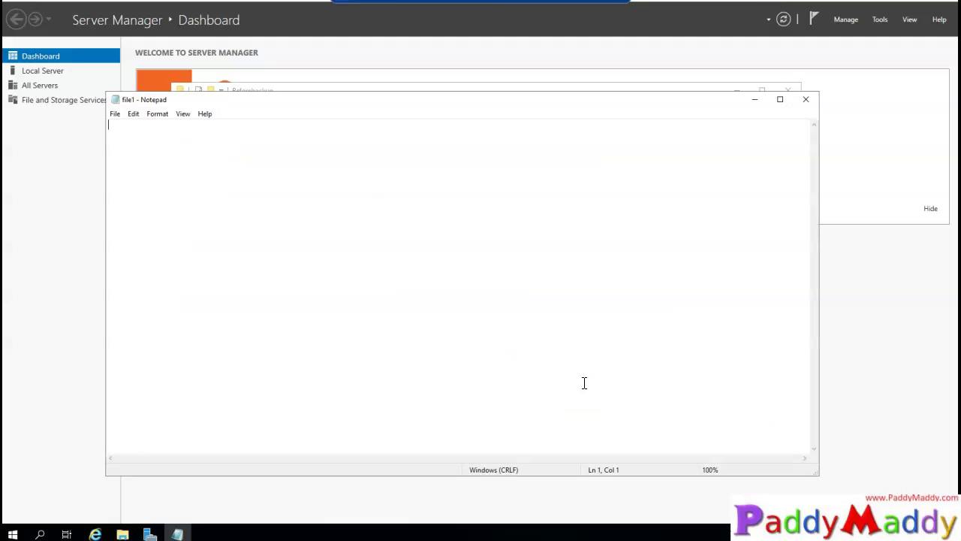
key("F5")
key("Return")
key("F5")
key("Return")
key("F5")
key("Return")
key("F5")
key("F5")
key("Return")
key("F5")
key("Return")
key("Return")
type("this is a test file")
key("alt+f")
key("s")
left_click(806, 99)
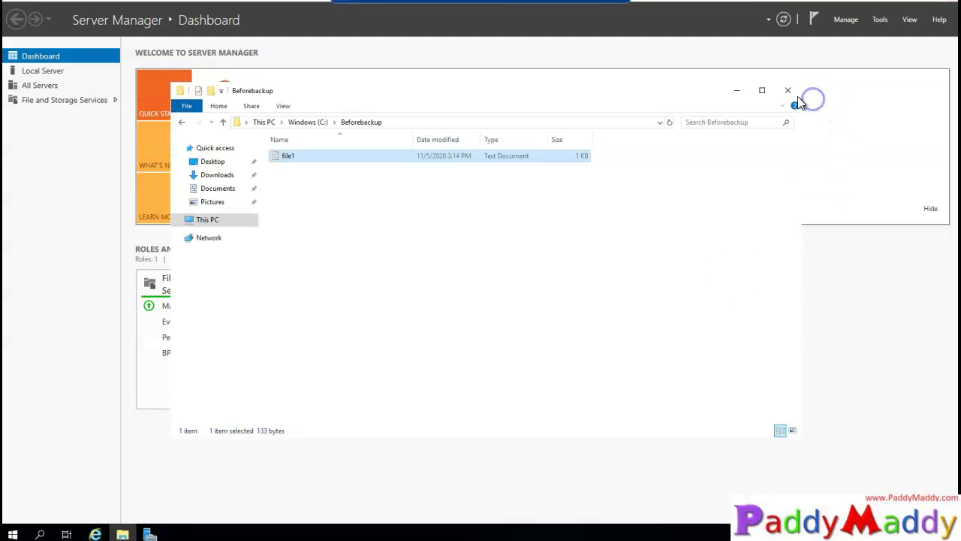
left_click(788, 92)
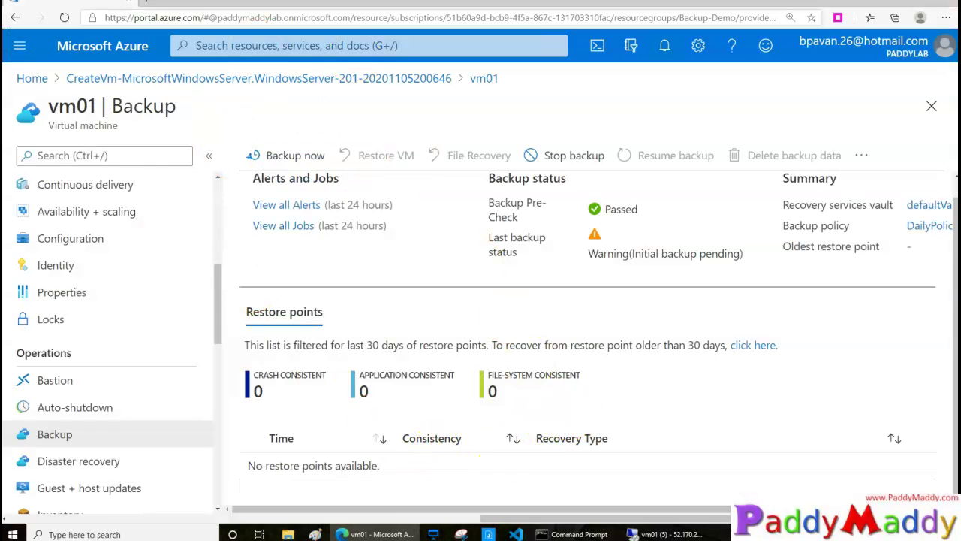
- Start an on-demand backup of vm01 in the Azure portal, retaining it until 12/05/2020
left_click(132, 153)
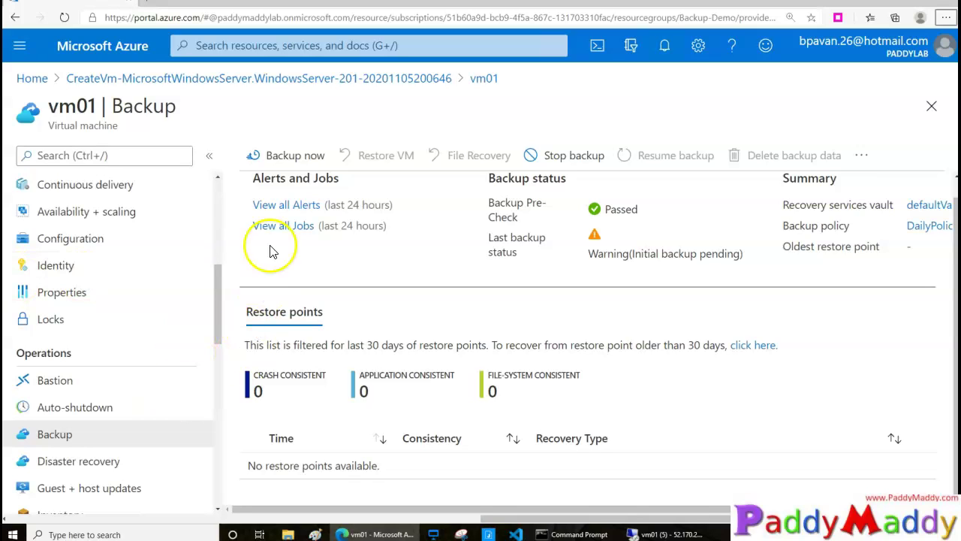
left_click(292, 155)
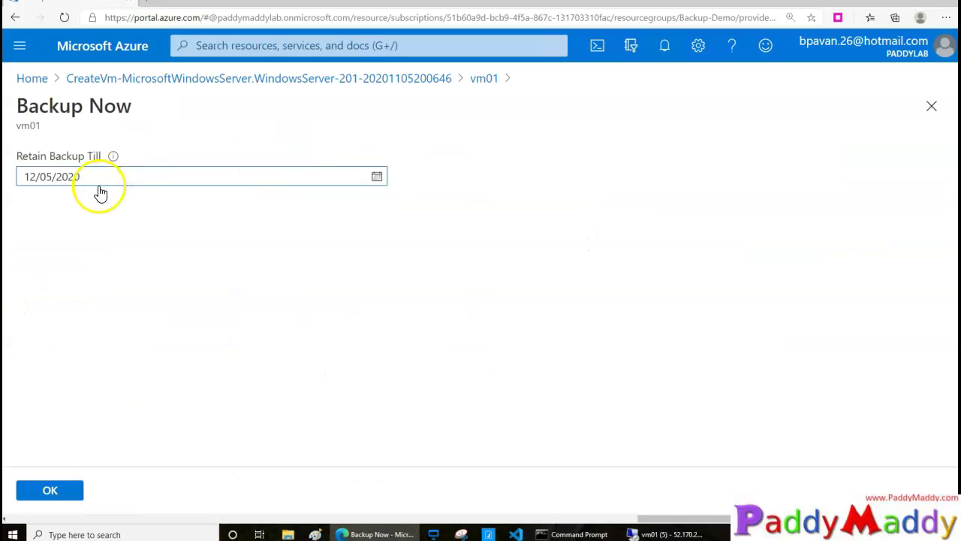
left_click(376, 177)
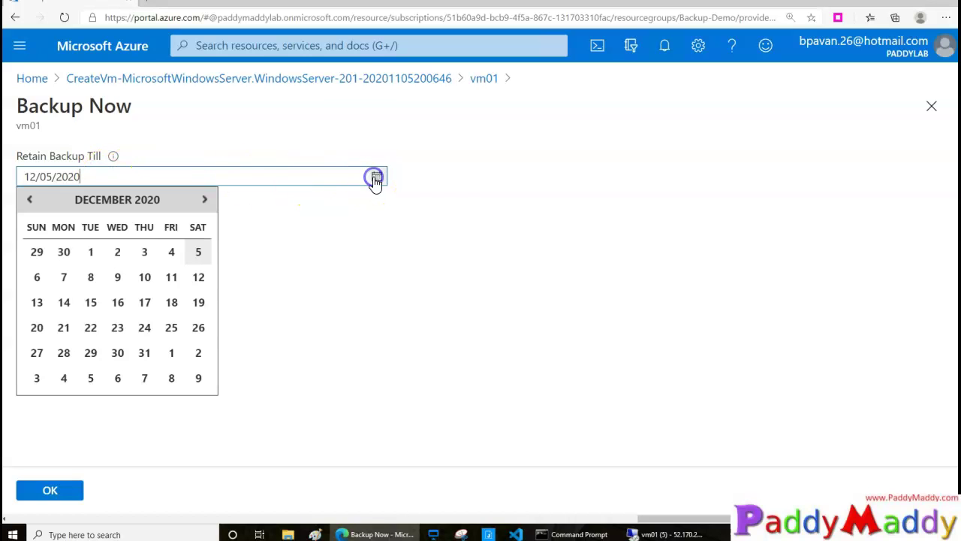
left_click(199, 253)
left_click_drag(33, 159, 77, 158)
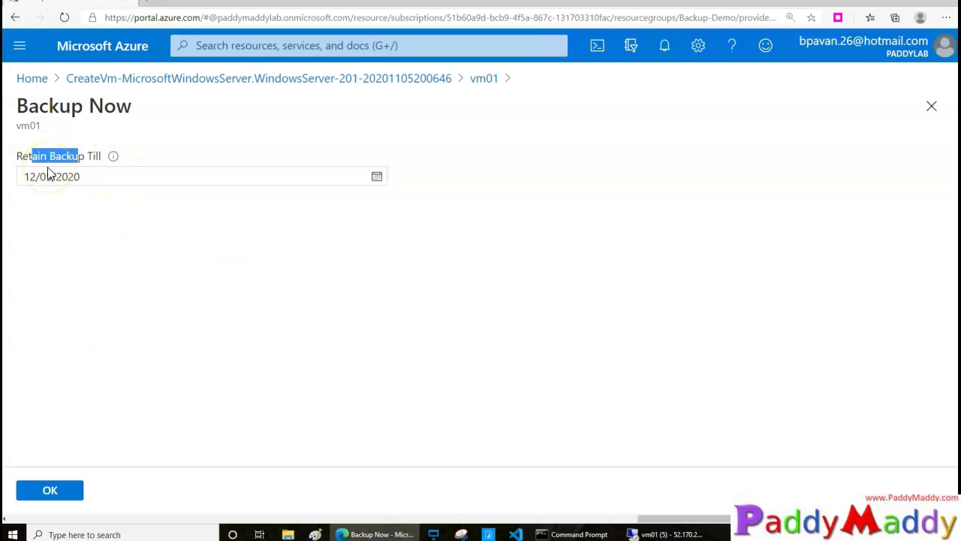
left_click(52, 492)
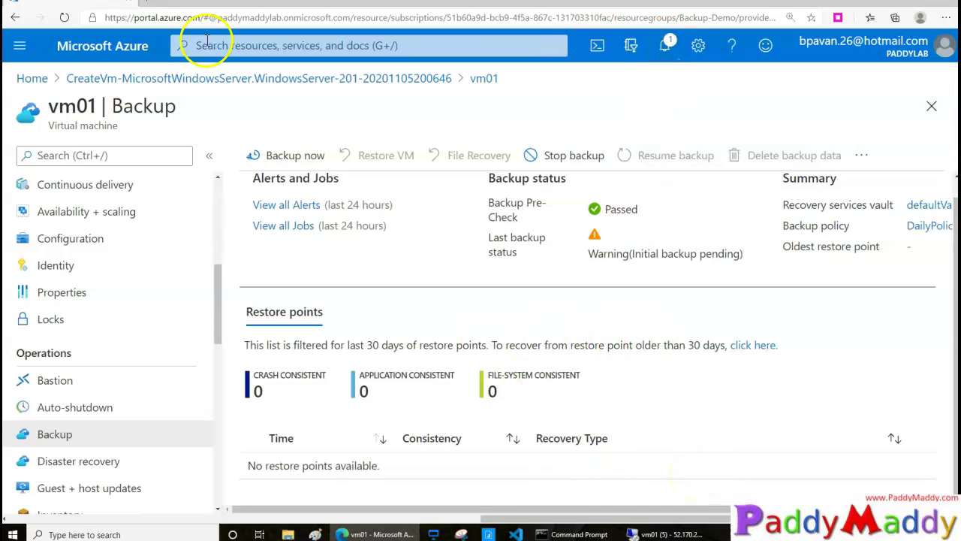
- Check the portal notifications for the triggered backup and reload vm01's Backup page to look for restore points
left_click(664, 48)
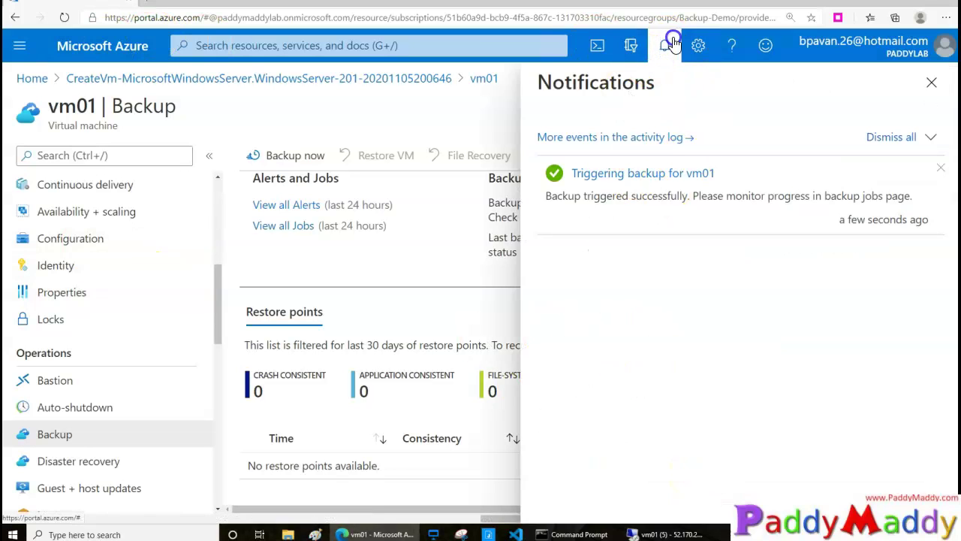
left_click(664, 48)
left_click(66, 18)
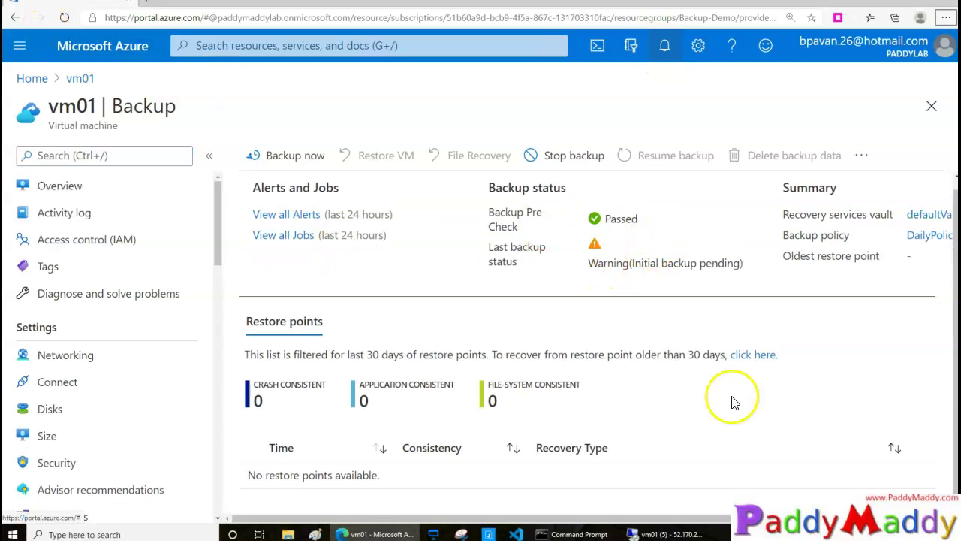
mouse_move(620, 480)
left_mouse_down()
mouse_move(275, 425)
mouse_move(248, 537)
mouse_move(553, 436)
mouse_move(405, 426)
left_mouse_up()
left_click(663, 48)
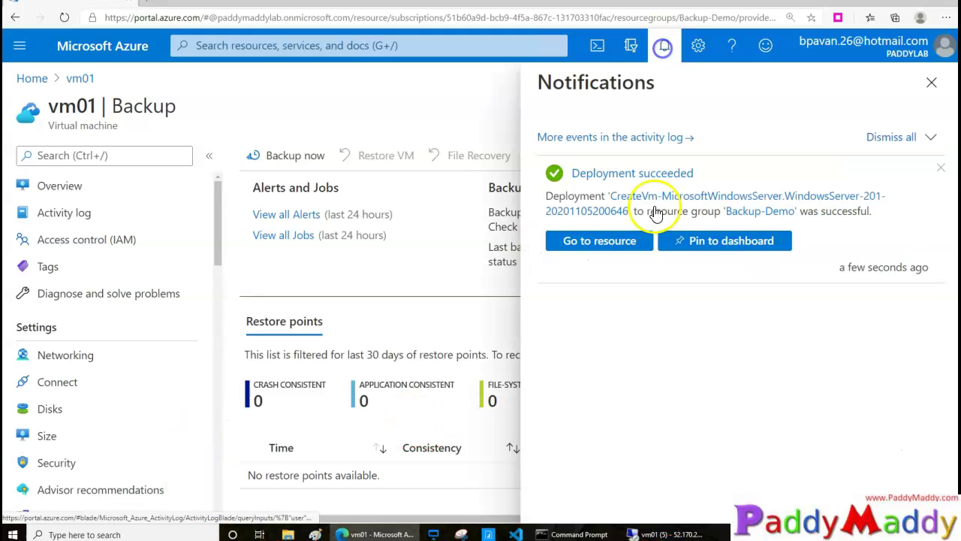
left_click(938, 89)
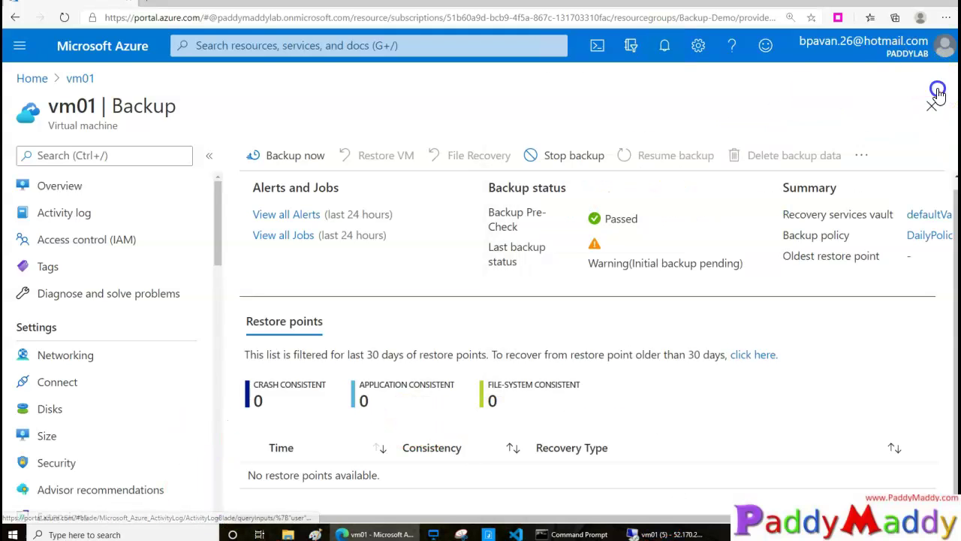
left_click(65, 17)
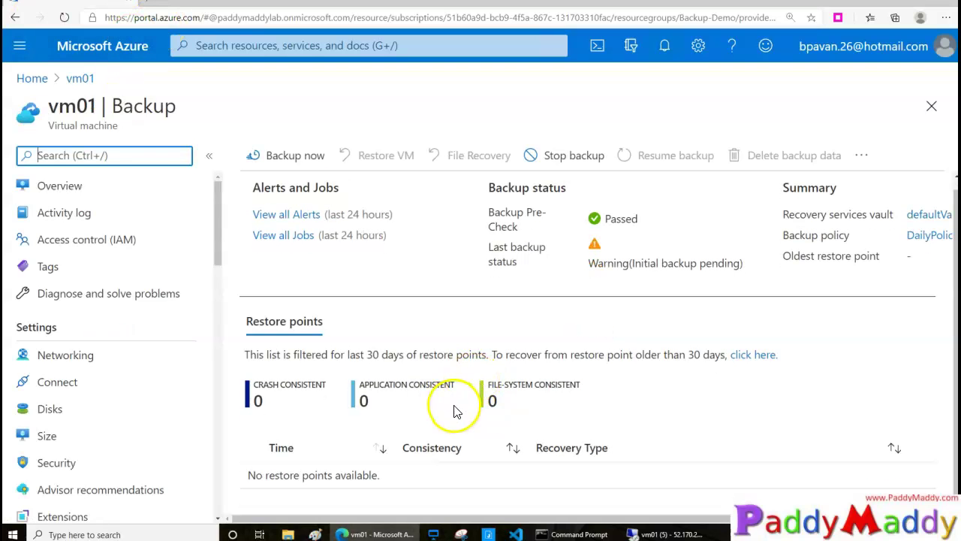
- Open vm01's backup jobs for the last 24 hours and check the status of the Backup and Configure backup operations
left_click(289, 242)
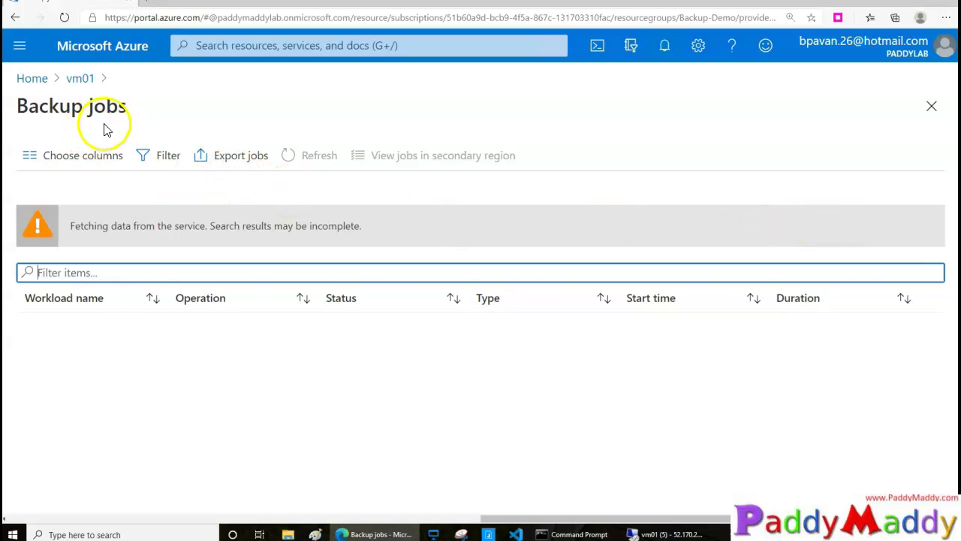
left_click_drag(184, 351, 317, 324)
left_click(317, 322)
left_click(52, 325)
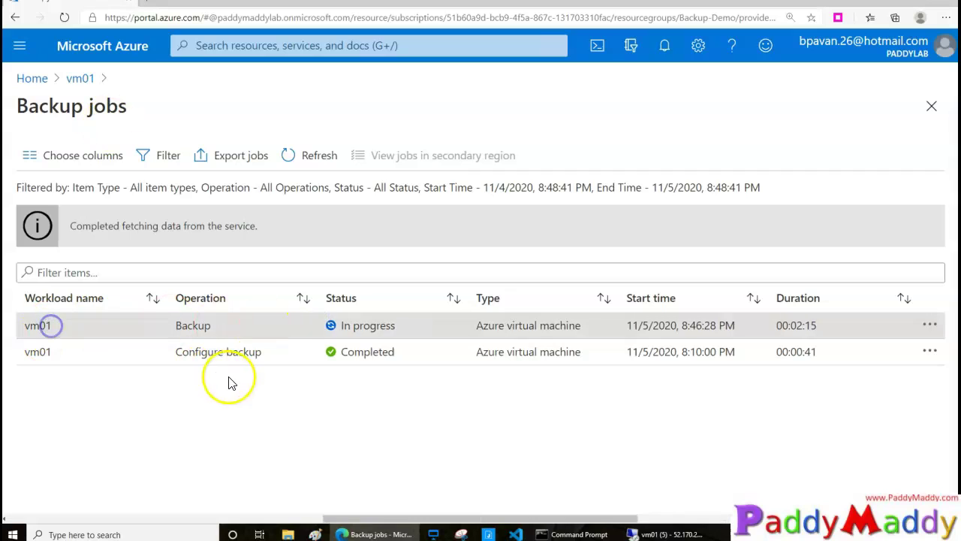
mouse_move(411, 344)
left_mouse_down()
mouse_move(382, 343)
mouse_move(422, 389)
left_mouse_up()
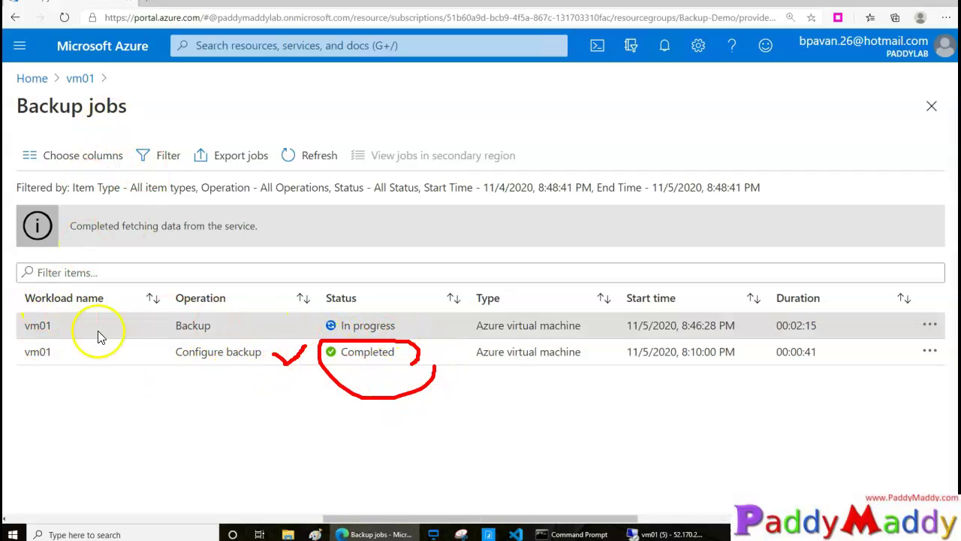
left_click_drag(184, 307, 193, 347)
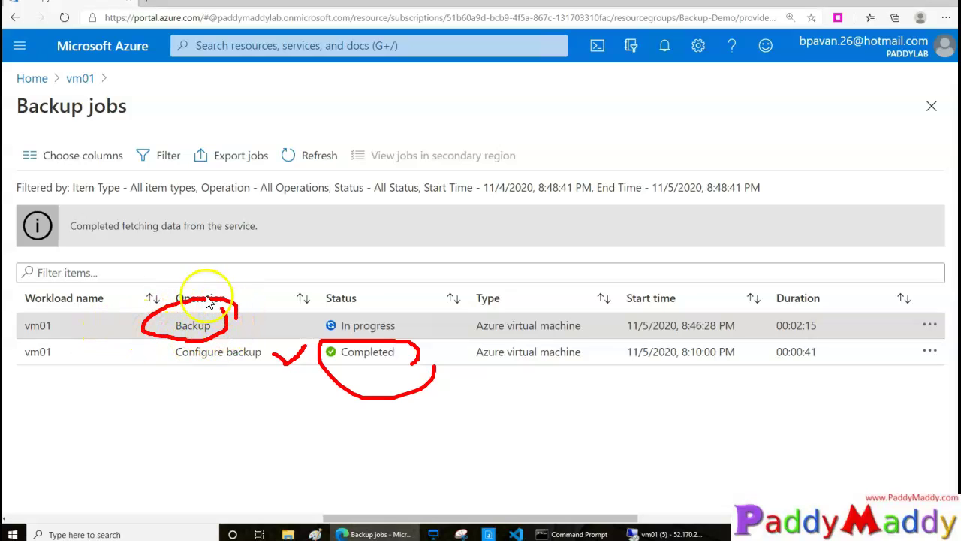
- View the Backup job's details, check the Take Snapshot and Transfer data to vault sub tasks, and return to the job list
left_click(639, 338)
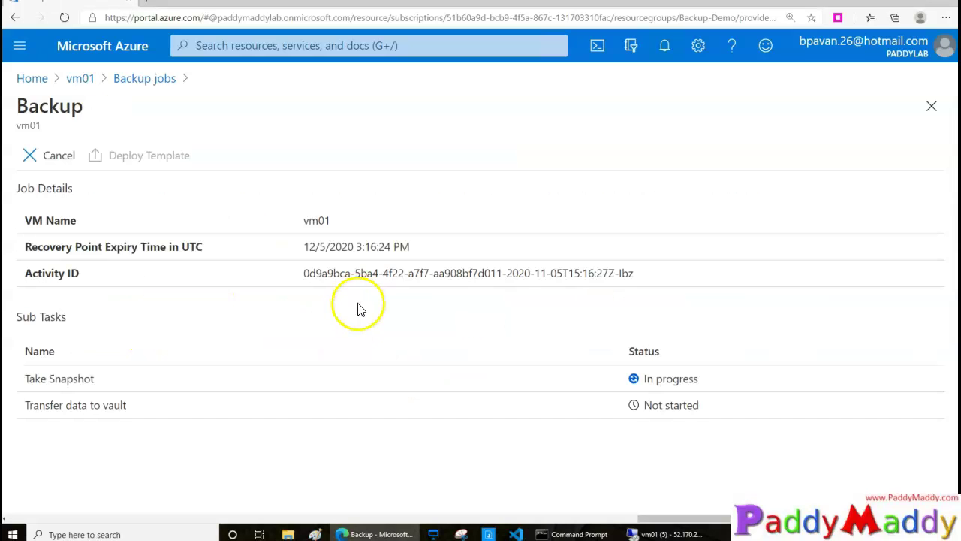
left_click_drag(645, 406, 729, 413)
left_click_drag(647, 379, 726, 379)
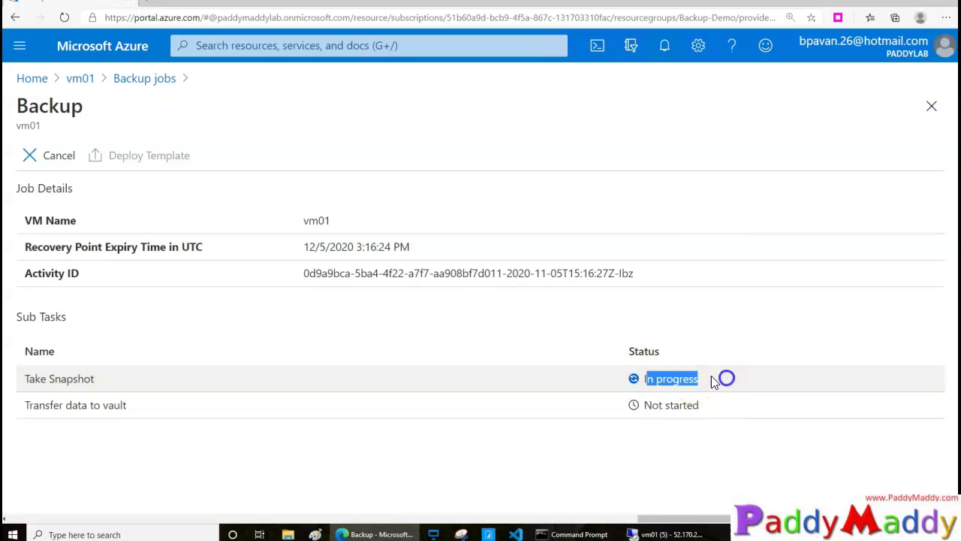
left_click(154, 79)
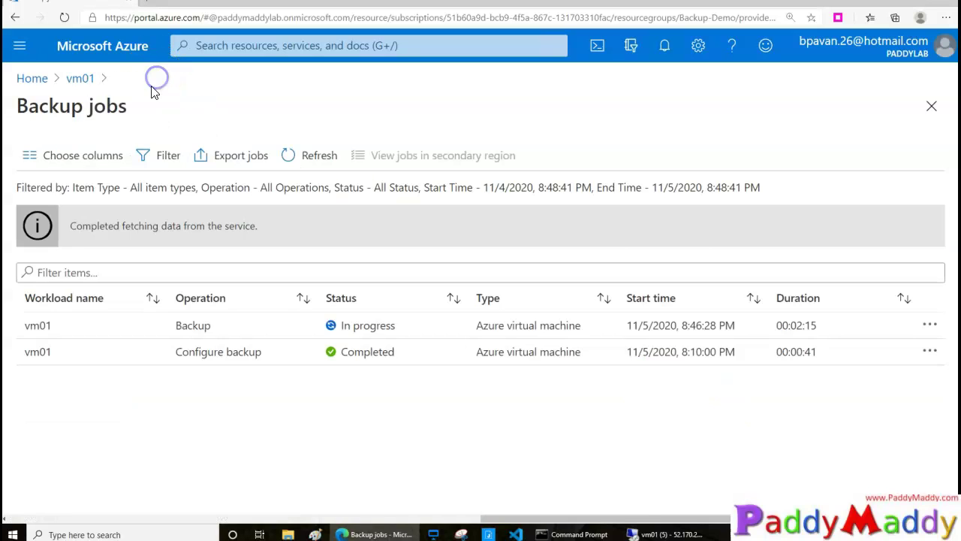
- Reload the backup jobs list, compare both jobs' status, start time and duration, and return to vm01's Backup page
left_click(79, 79)
left_click(286, 225)
left_click_drag(238, 352, 629, 377)
left_click_drag(627, 326, 709, 326)
left_click_drag(632, 352, 656, 351)
left_click_drag(717, 352, 733, 351)
left_click_drag(175, 351, 256, 353)
left_click_drag(682, 351, 725, 350)
left_click_drag(681, 325, 805, 325)
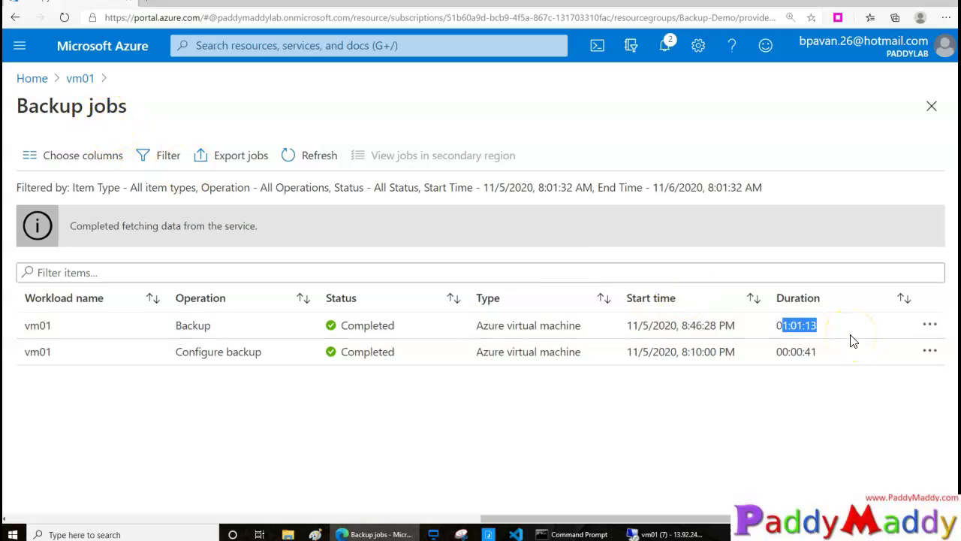
left_click(80, 75)
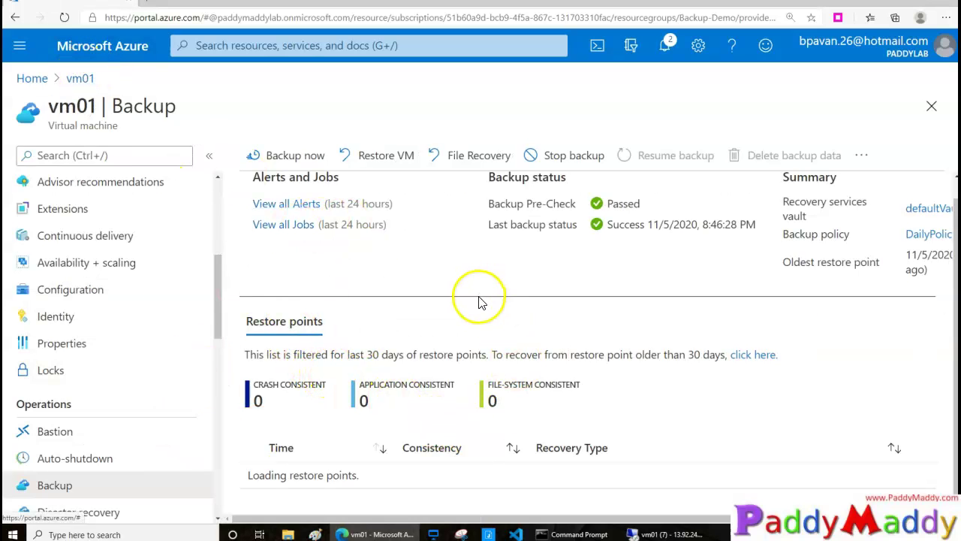
- Read the Restore points section's note on the 30-day filter and on recovering from older restore points
left_click_drag(479, 260, 491, 300)
left_click_drag(248, 354, 445, 354)
left_click_drag(563, 354, 584, 351)
left_click(611, 350)
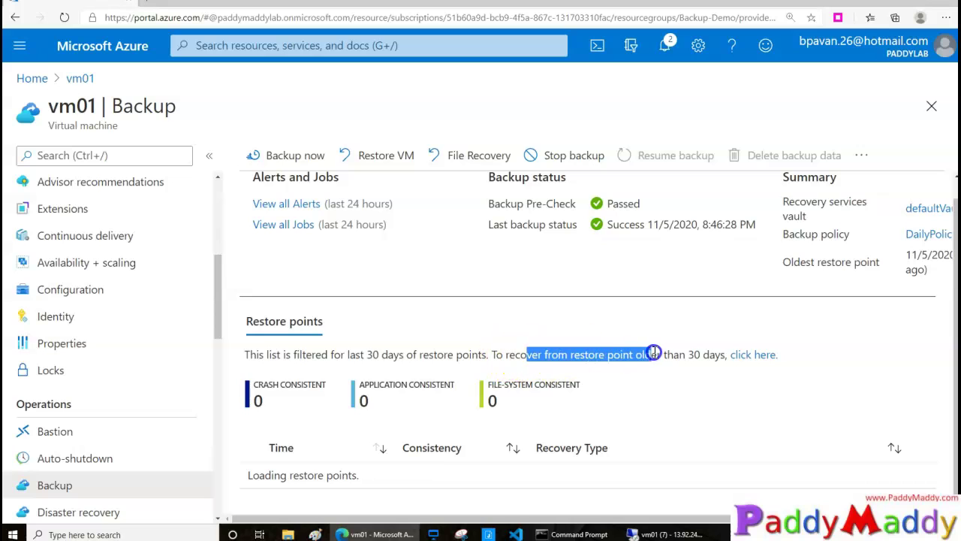
left_click(680, 358)
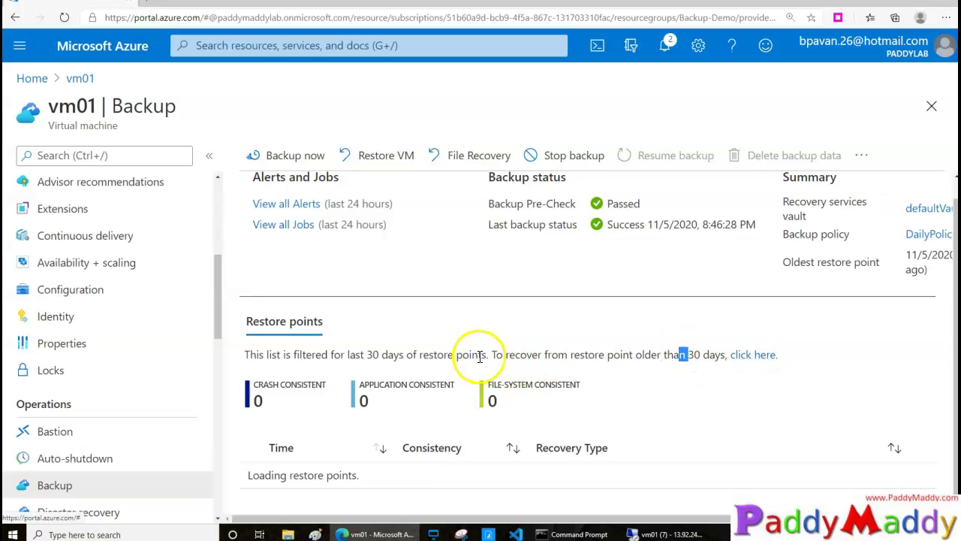
left_click_drag(610, 354, 458, 338)
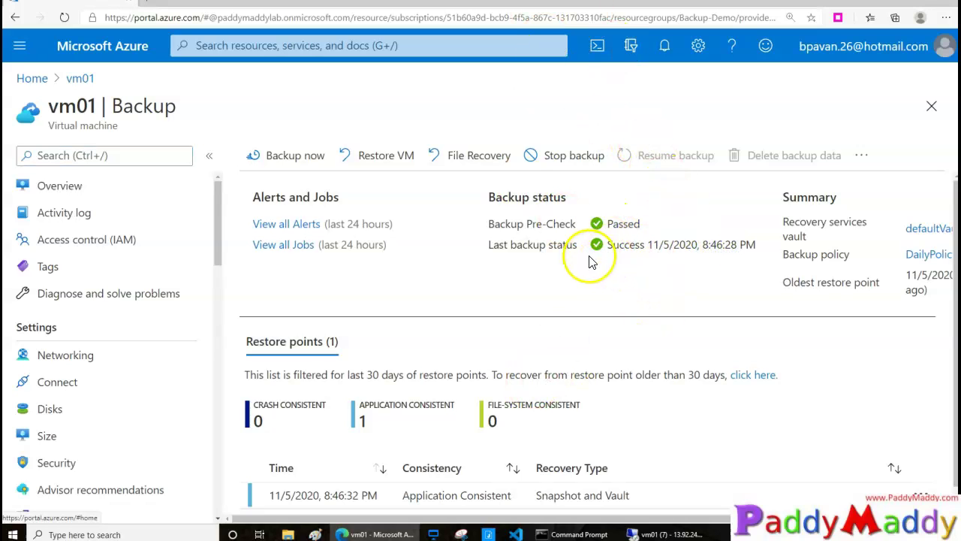
- Check vm01's last backup status, the application-consistent restore point count, and the restore point's recovery type
mouse_move(607, 262)
left_mouse_down()
mouse_move(758, 256)
mouse_move(657, 232)
mouse_move(583, 249)
left_mouse_up()
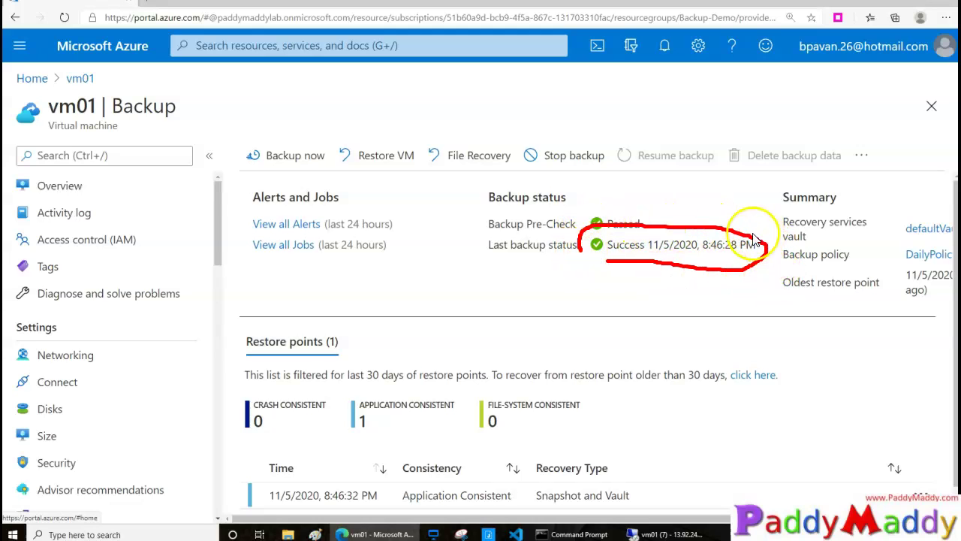
left_click_drag(492, 261, 706, 264)
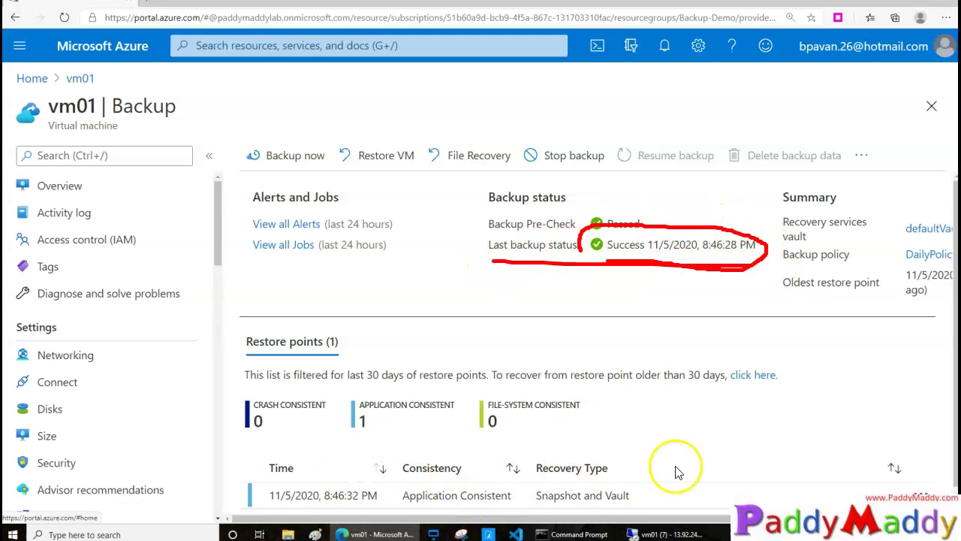
left_click_drag(650, 488, 719, 440)
mouse_move(367, 443)
left_mouse_down()
mouse_move(443, 390)
mouse_move(462, 415)
mouse_move(331, 357)
left_mouse_up()
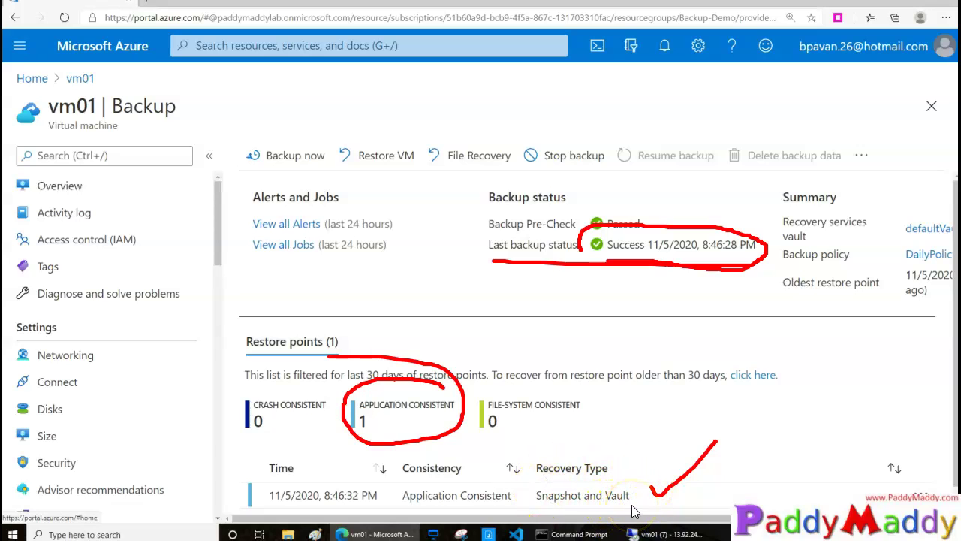
mouse_move(652, 507)
left_mouse_down()
mouse_move(778, 397)
mouse_move(869, 253)
mouse_move(923, 232)
mouse_move(916, 238)
left_mouse_up()
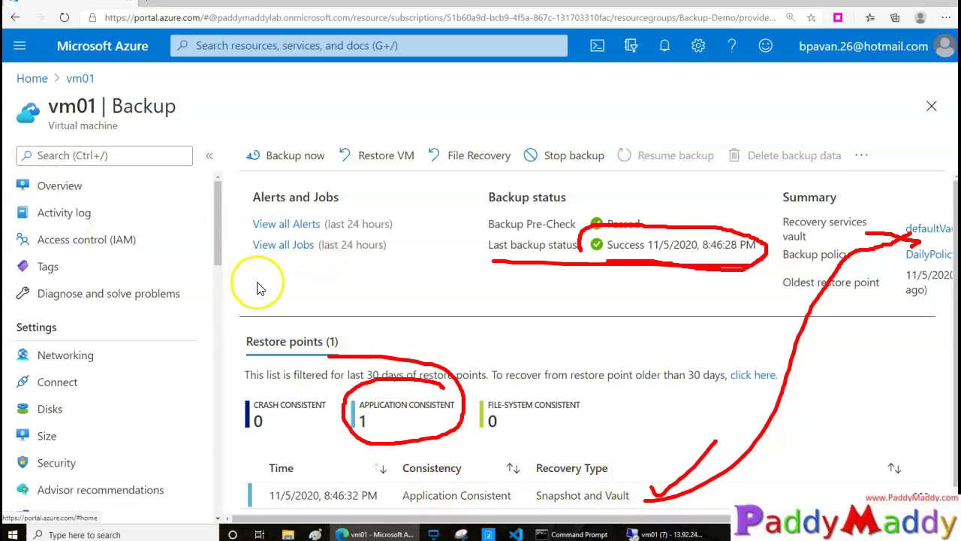
mouse_move(243, 262)
left_mouse_down()
mouse_move(330, 252)
mouse_move(271, 227)
mouse_move(247, 254)
mouse_move(262, 271)
left_mouse_up()
key("Escape")
- Review the listed restore point's time and consistency against the last backup status on vm01's Backup page
left_click_drag(649, 243, 731, 233)
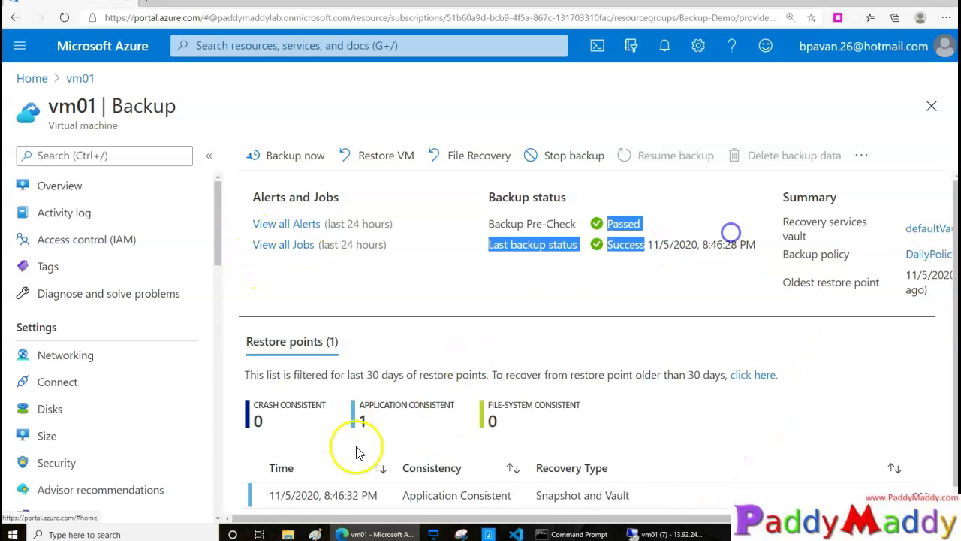
left_click_drag(313, 496, 511, 497)
scroll(676, 428, "down", 1)
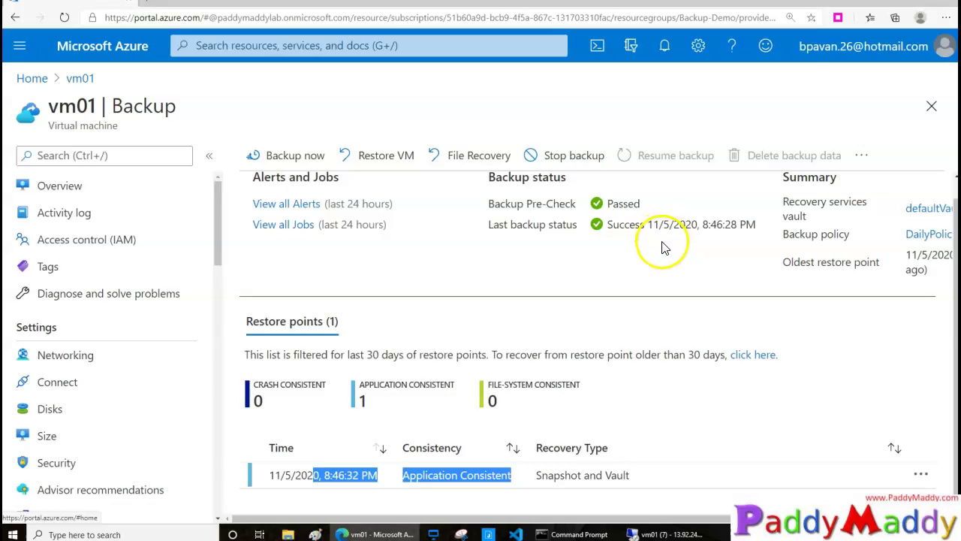
key("ctrl+minus")
left_click(555, 465)
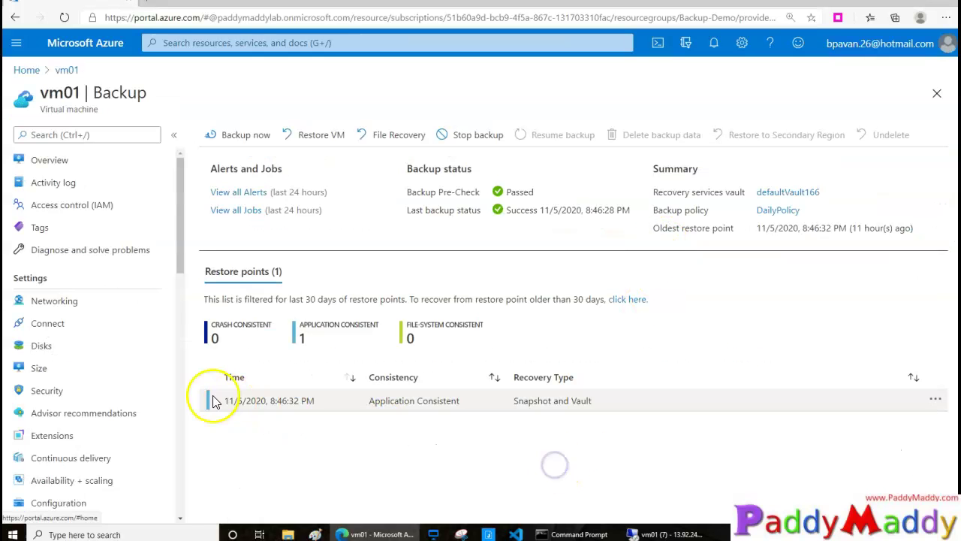
left_click_drag(237, 401, 516, 406)
left_click(588, 464)
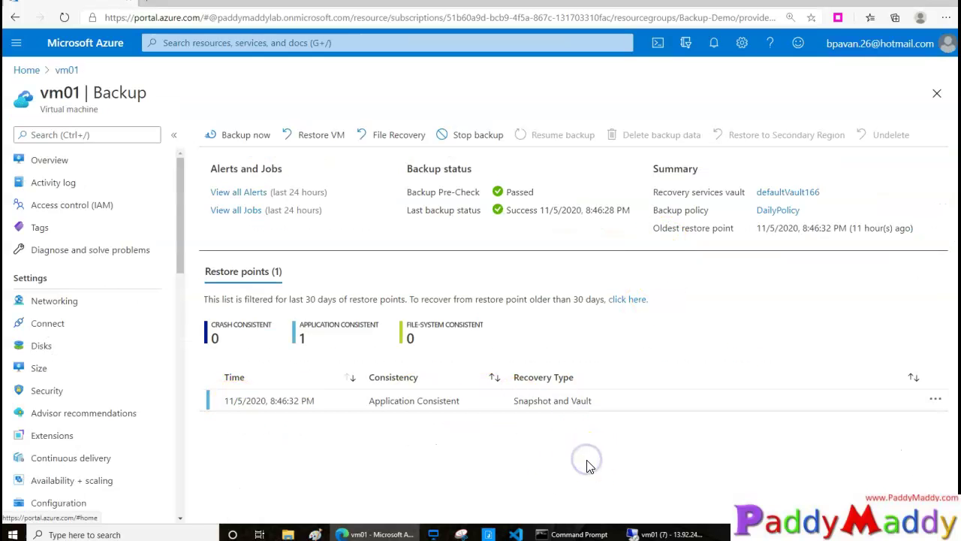
- Open the Recovery Services vault defaultVault166 from vm01's backup summary and check the vault's name and resource type
left_click_drag(665, 193, 745, 194)
key("ctrl+plus")
key("ctrl+plus")
key("ctrl+plus")
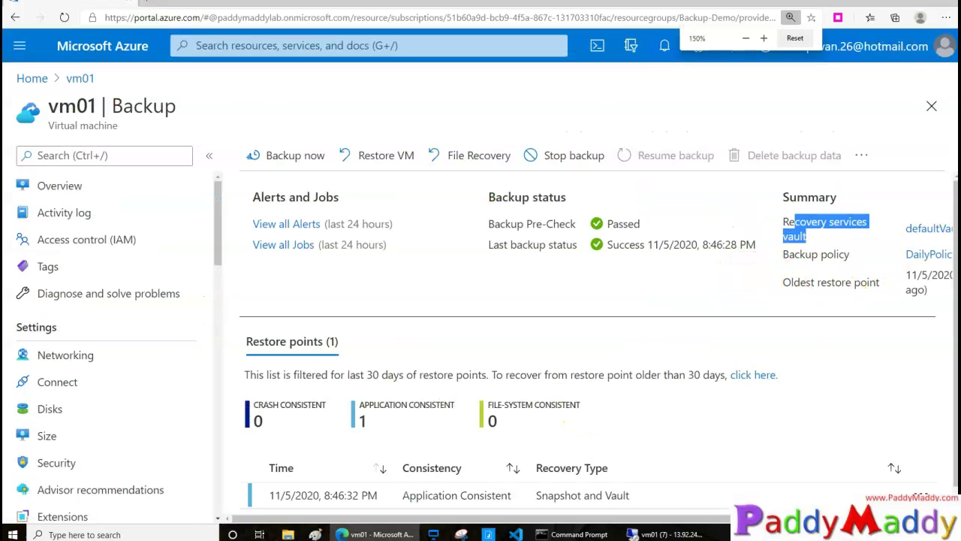
left_click_drag(710, 518, 886, 515)
left_click_drag(635, 222, 688, 234)
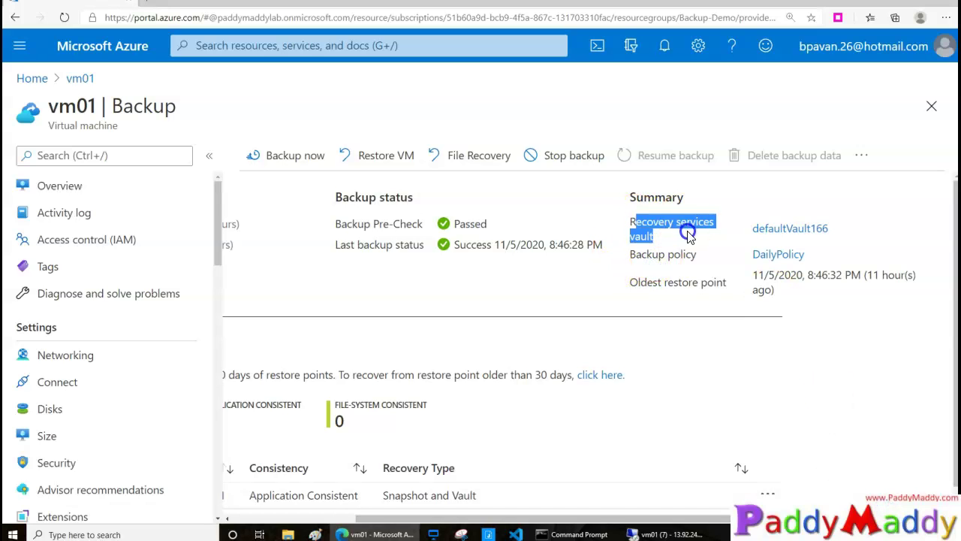
left_click(785, 233)
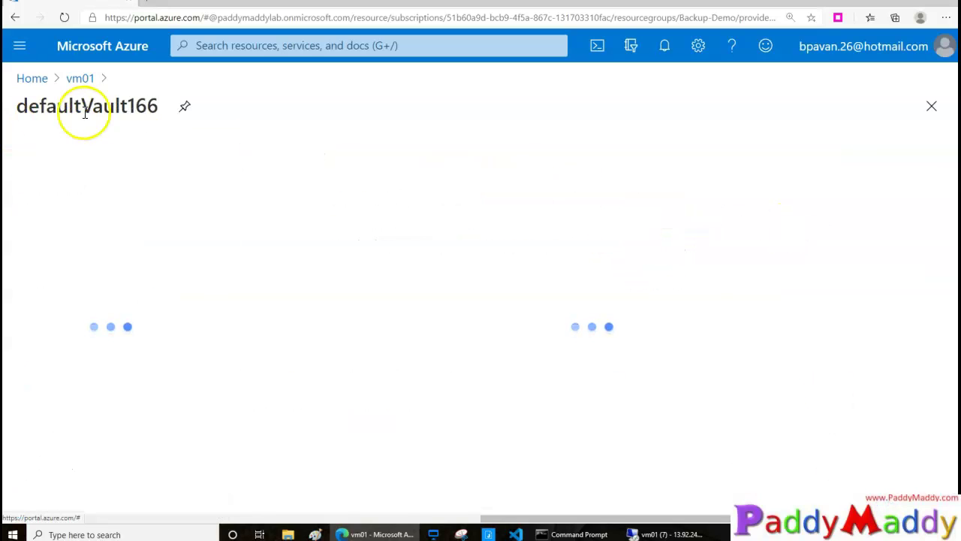
left_click_drag(80, 110, 154, 111)
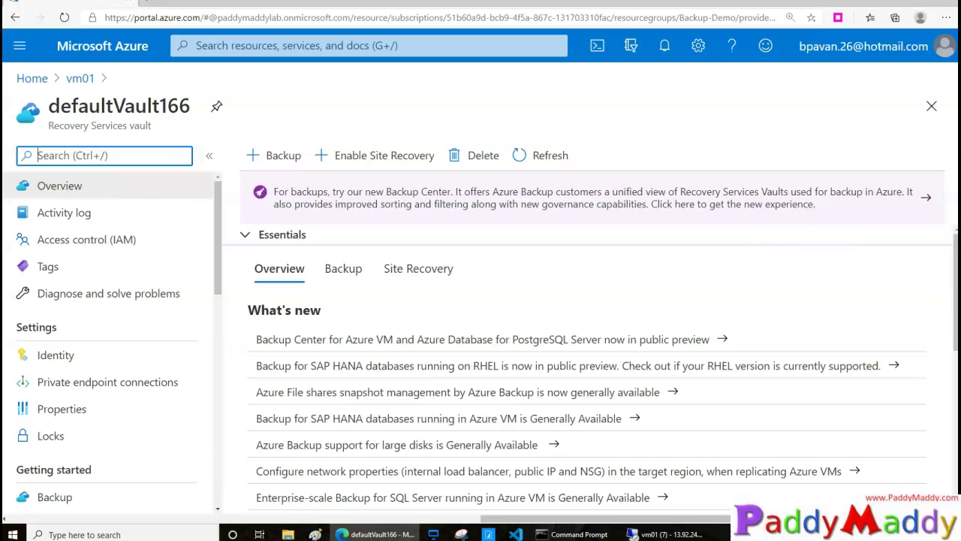
left_click_drag(46, 133, 140, 134)
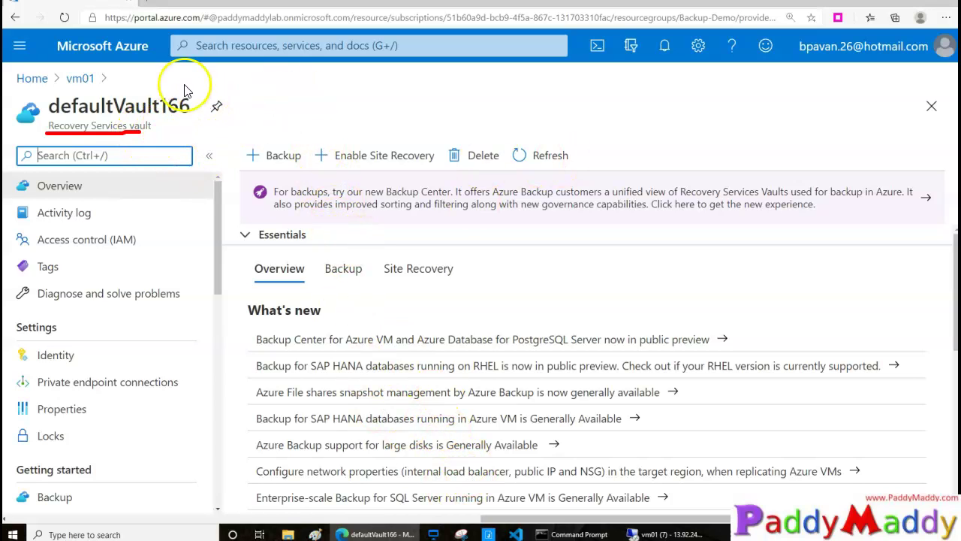
mouse_move(208, 103)
left_mouse_down()
mouse_move(89, 76)
mouse_move(42, 139)
mouse_move(197, 139)
mouse_move(150, 79)
mouse_move(30, 93)
left_mouse_up()
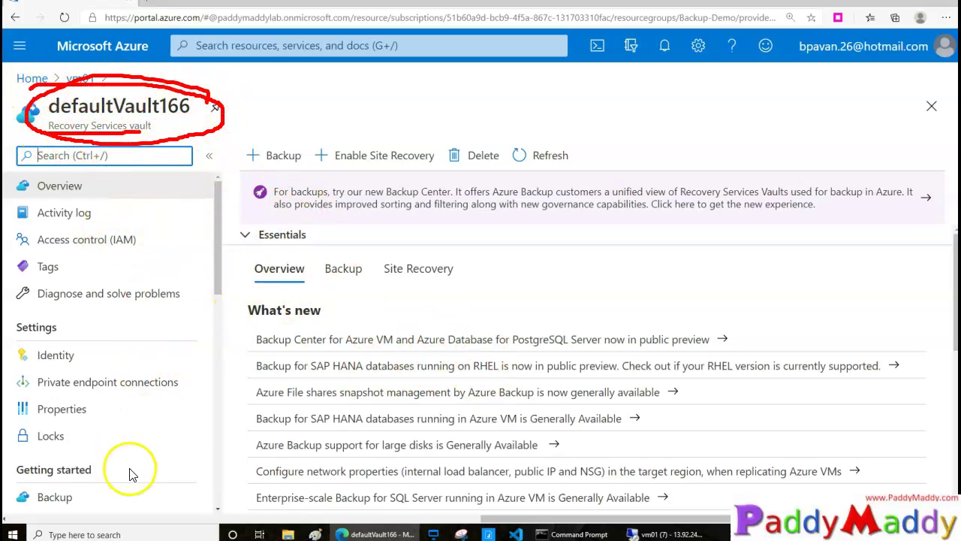
key("Escape")
left_click_drag(64, 127, 145, 129)
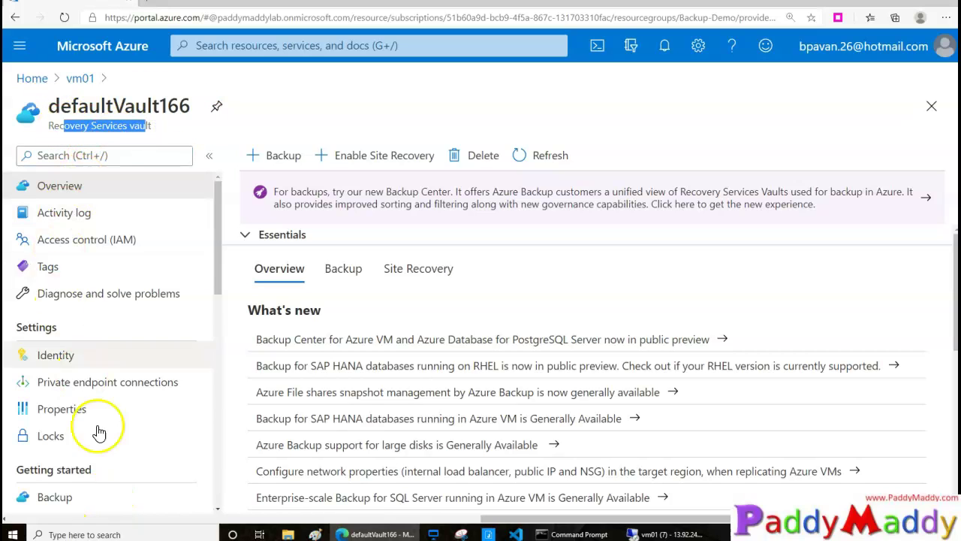
- Examine the vault's Getting started options for Backup and Site Recovery and find its Protected items section
scroll(96, 443, "down", 3)
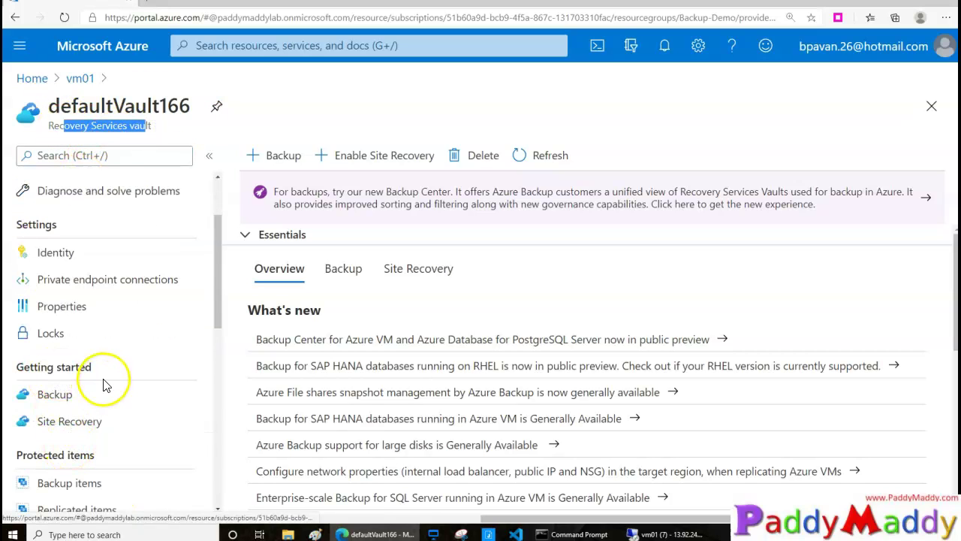
left_click_drag(103, 377, 4, 370)
mouse_move(27, 404)
left_mouse_down()
mouse_move(92, 397)
mouse_move(50, 351)
left_mouse_up()
left_click_drag(96, 398, 206, 344)
left_click_drag(125, 418, 192, 411)
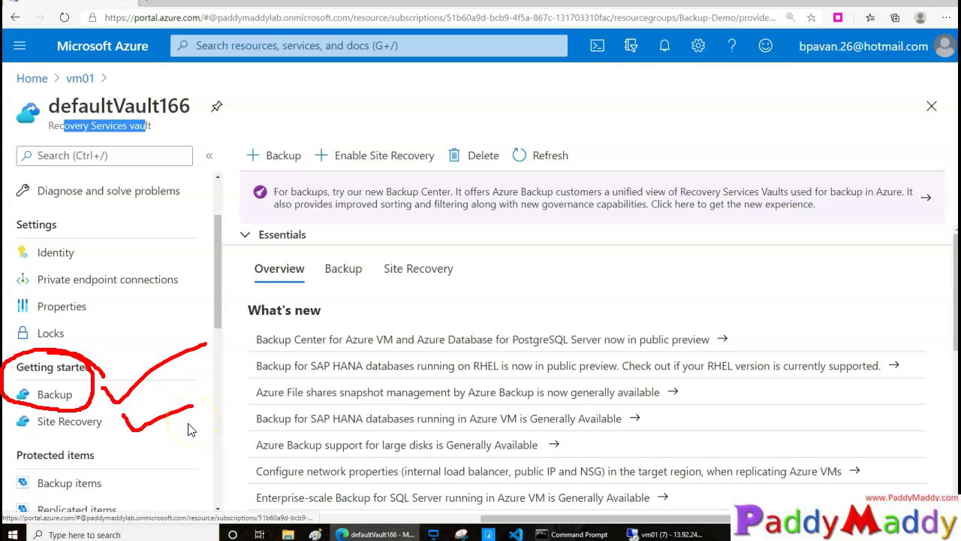
left_click_drag(104, 405, 217, 344)
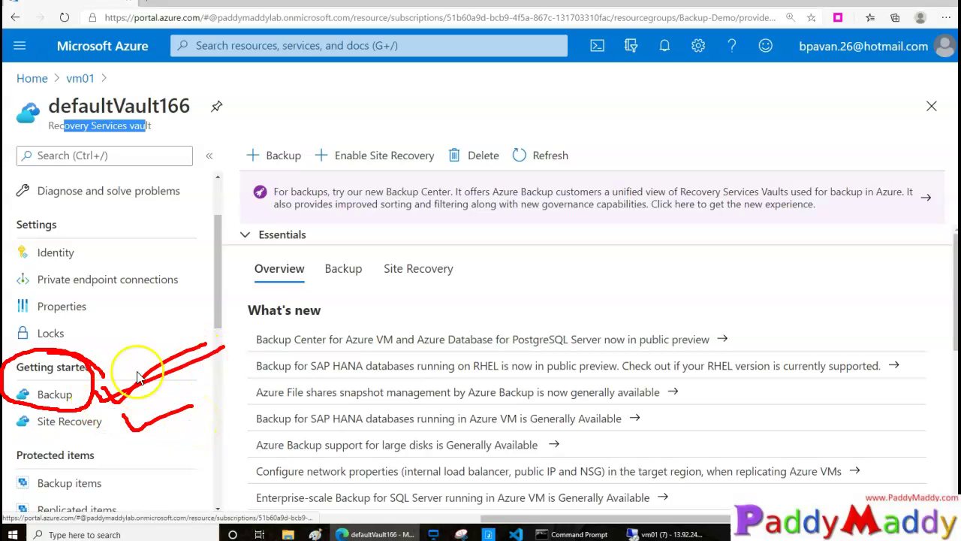
left_click_drag(52, 386, 34, 394)
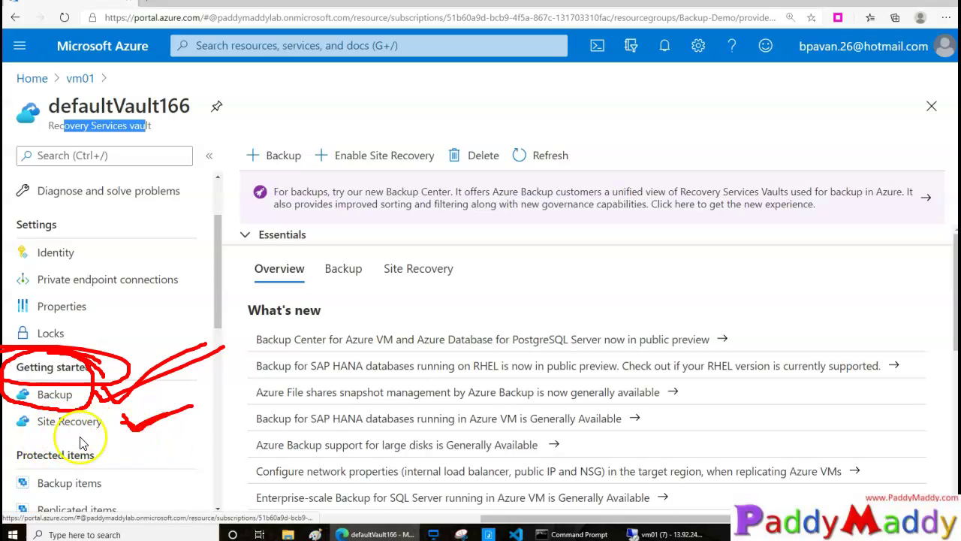
key("Escape")
mouse_move(82, 446)
left_mouse_down()
mouse_move(217, 451)
mouse_move(189, 440)
left_mouse_up()
- Open the vault's backup items and review the backup management types with their item counts
left_click(71, 492)
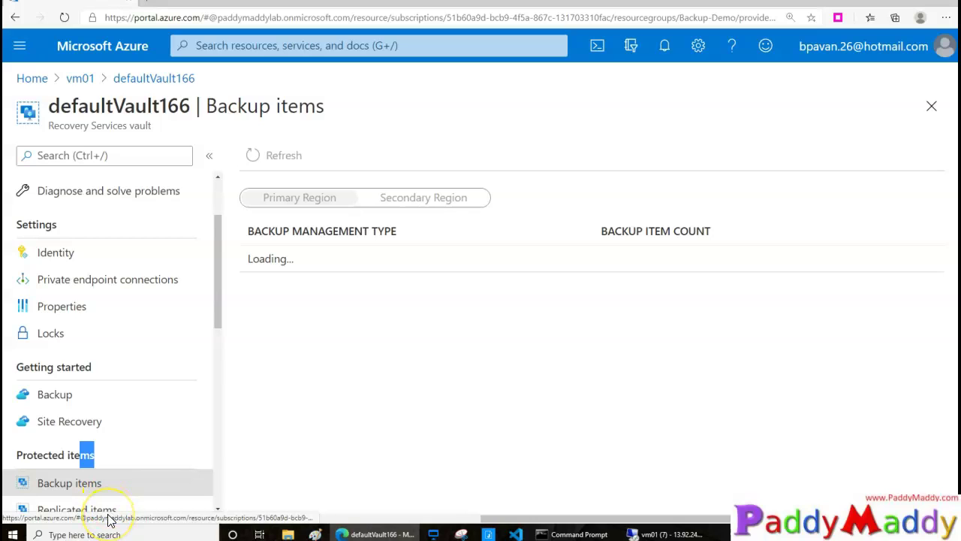
left_click(330, 443)
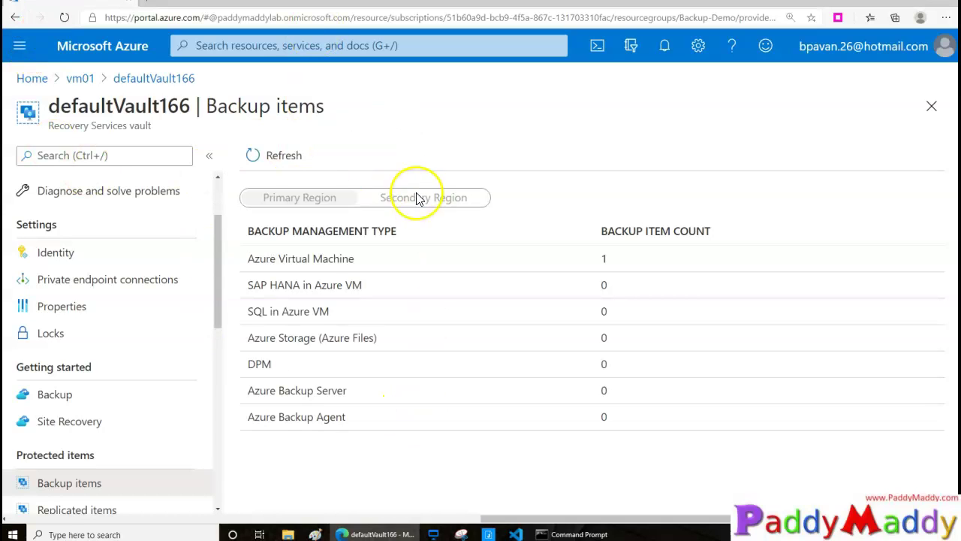
left_click_drag(376, 261, 449, 226)
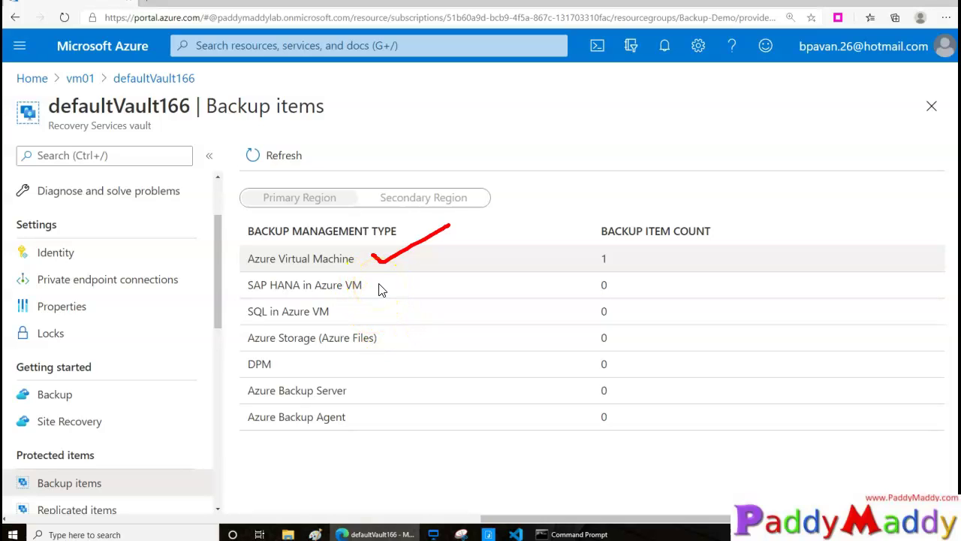
mouse_move(382, 276)
left_mouse_down()
mouse_move(425, 304)
mouse_move(442, 458)
left_mouse_up()
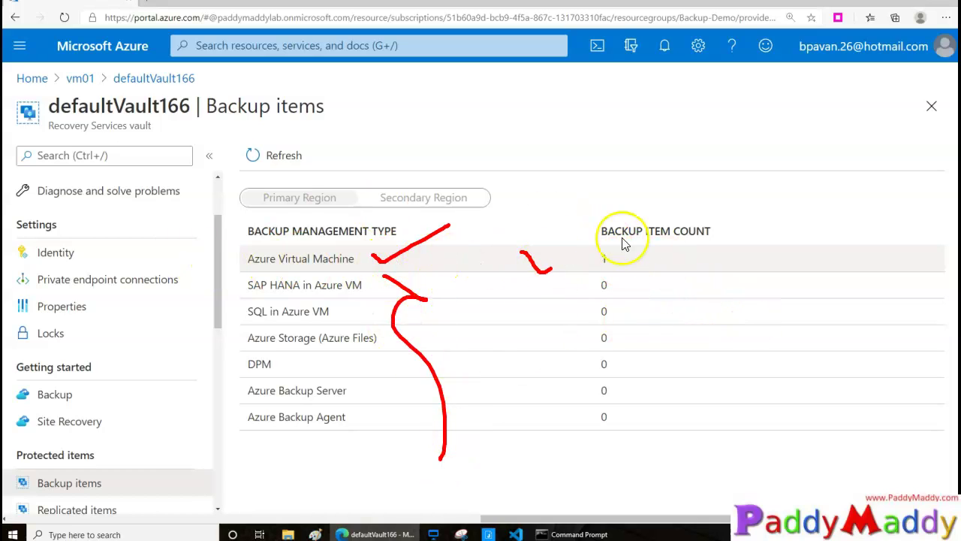
- View the Azure Virtual Machine backup items, check vm01's pre-check, last backup status and latest restore point, and return to the vault's backup items
left_click(414, 257)
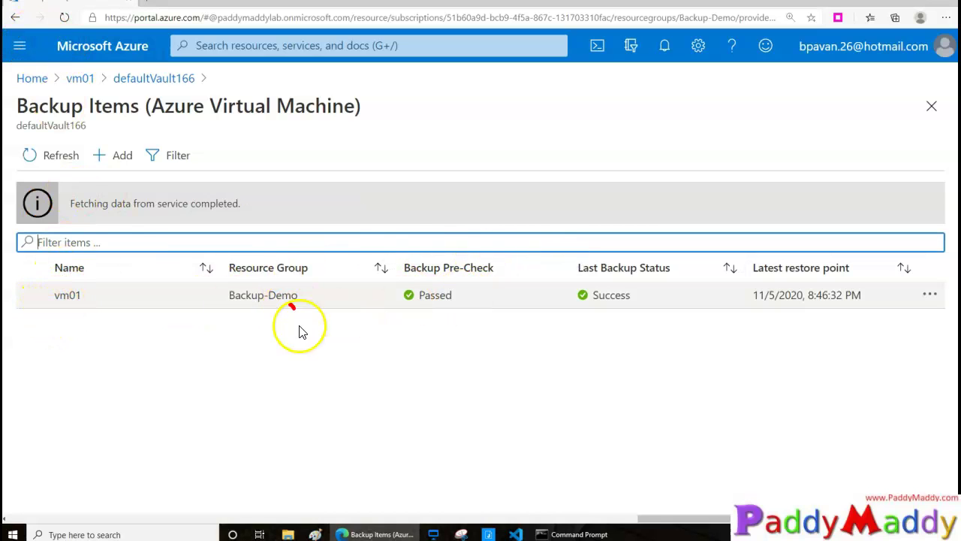
left_click_drag(299, 328, 415, 259)
left_click_drag(553, 317, 699, 313)
key("Escape")
mouse_move(60, 296)
left_mouse_down()
mouse_move(317, 294)
mouse_move(858, 313)
left_mouse_up()
left_click(565, 414)
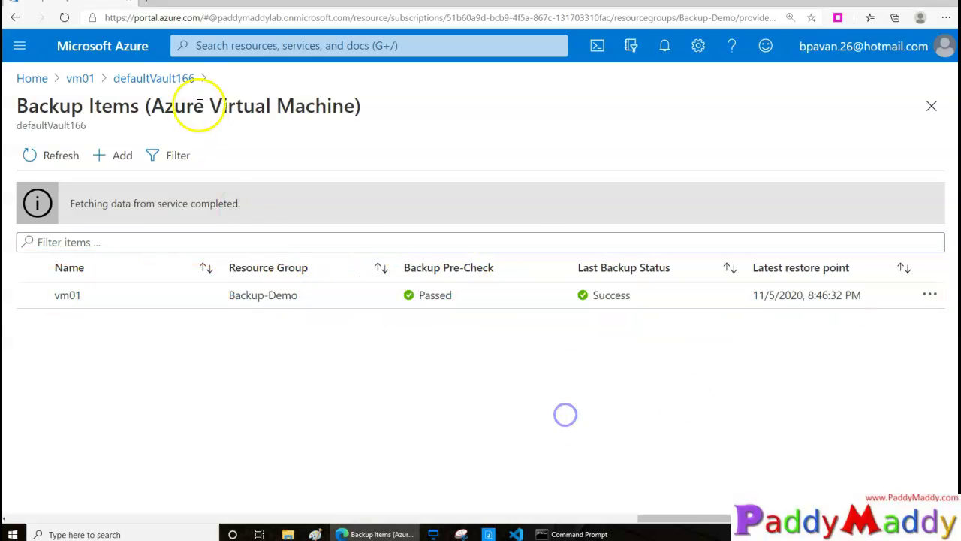
left_click(155, 80)
left_click_drag(292, 258, 418, 263)
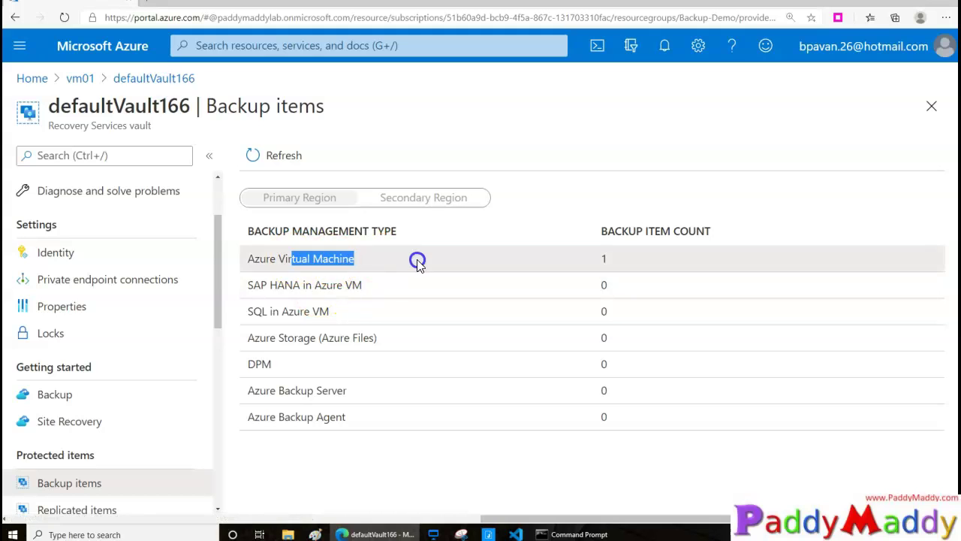
left_click_drag(477, 258, 701, 258)
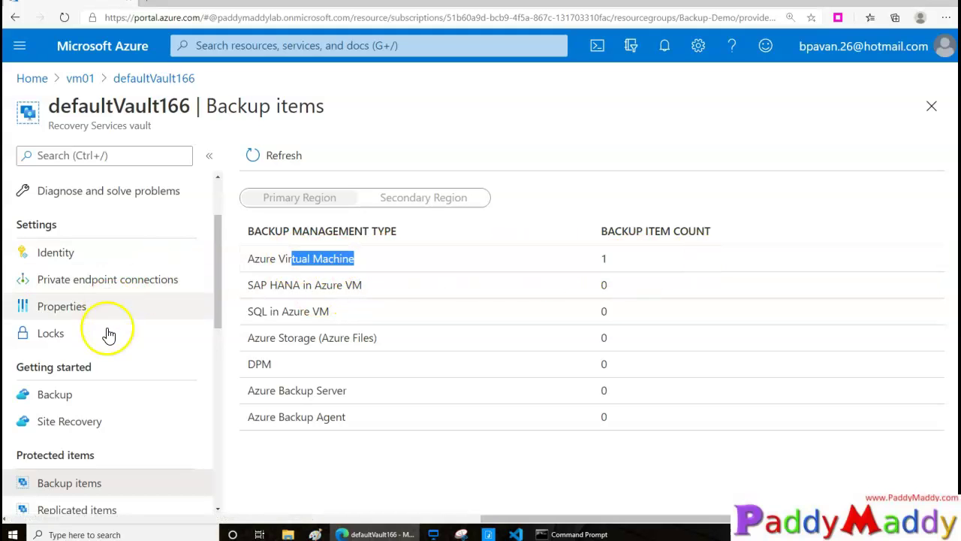
- Open the vault's backup policies, review the list, and check DailyPolicy's backup frequency and retention range
scroll(121, 439, "down", 2)
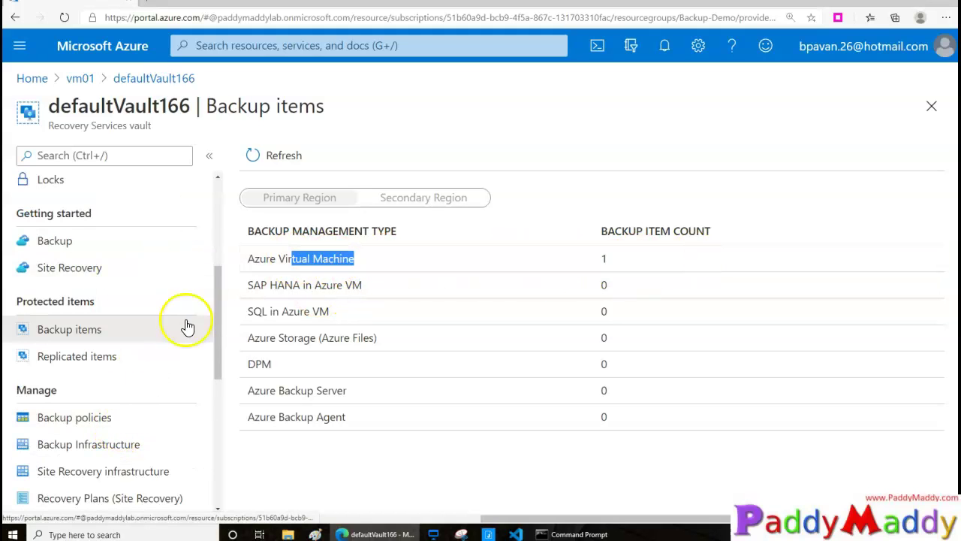
left_click(133, 422)
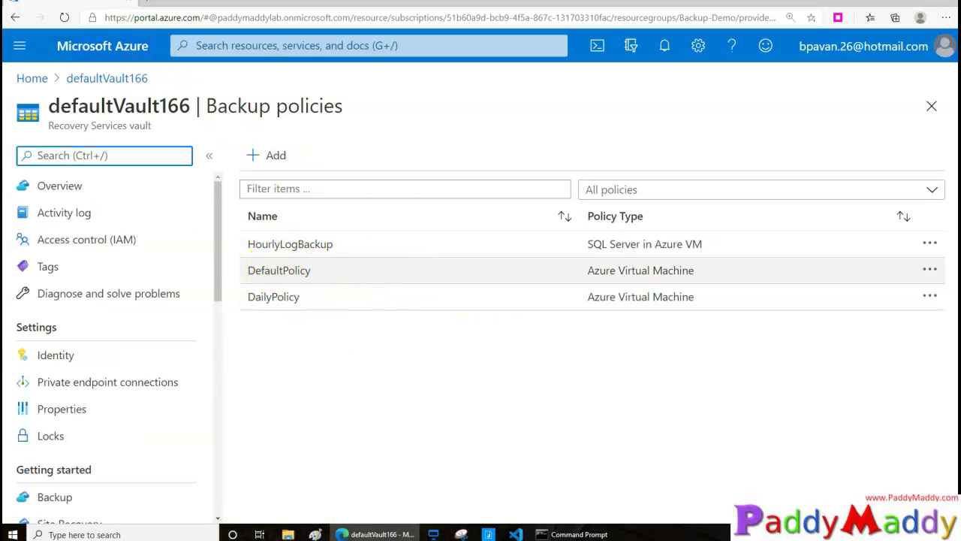
left_click_drag(100, 137, 153, 147)
left_click_drag(358, 277, 413, 250)
left_click(450, 277)
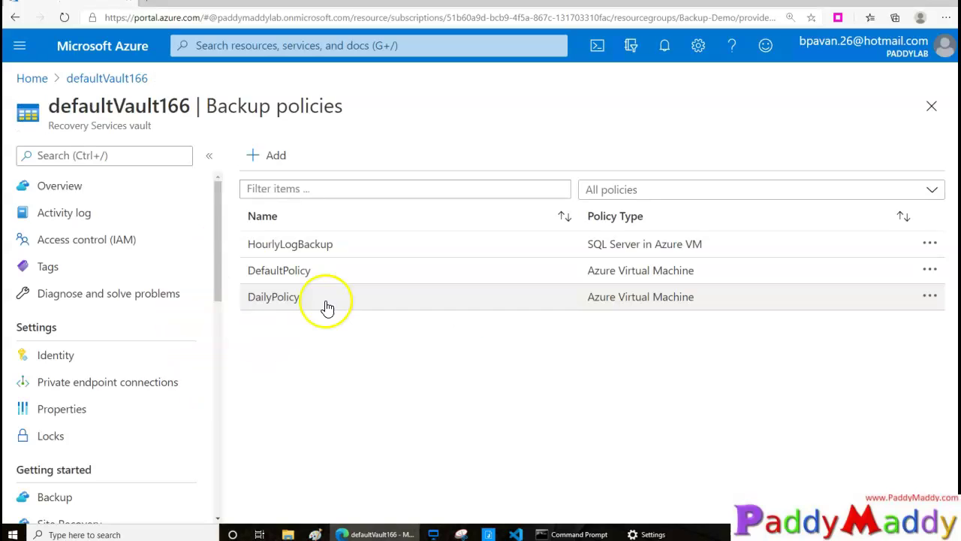
left_click(324, 304)
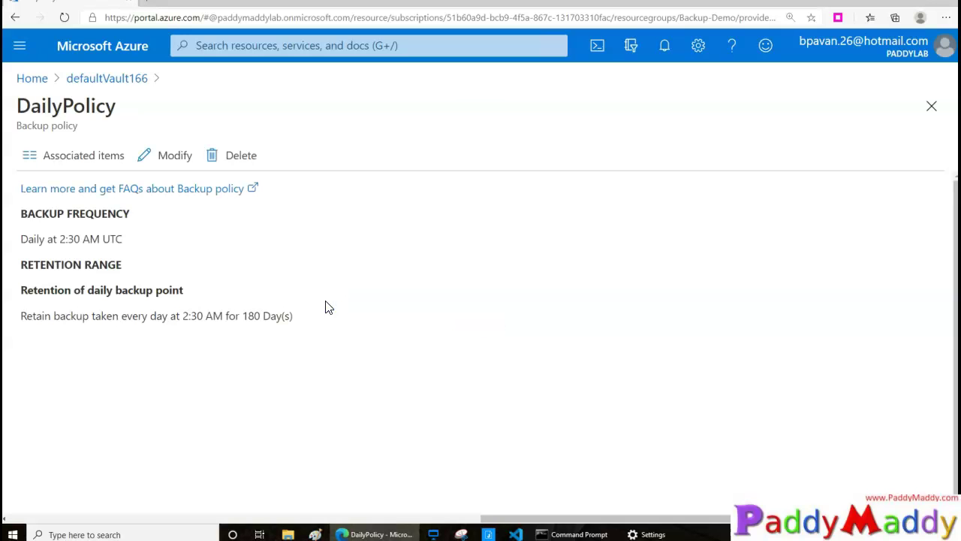
left_click_drag(51, 275, 114, 276)
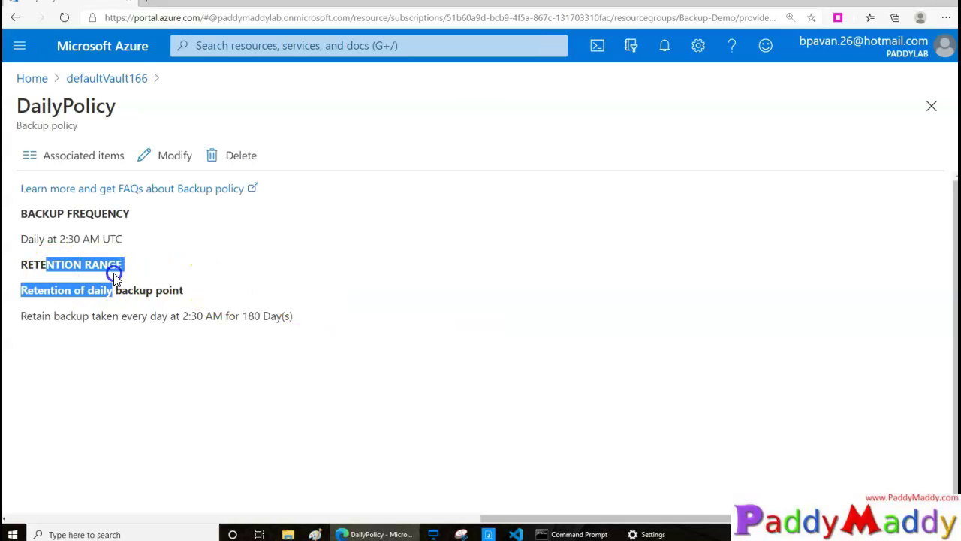
- Check how long DailyPolicy retains its daily backup points, and return through the vault's overview to its backup items
left_click(72, 327)
left_click_drag(157, 317, 294, 326)
left_click_drag(32, 319, 288, 332)
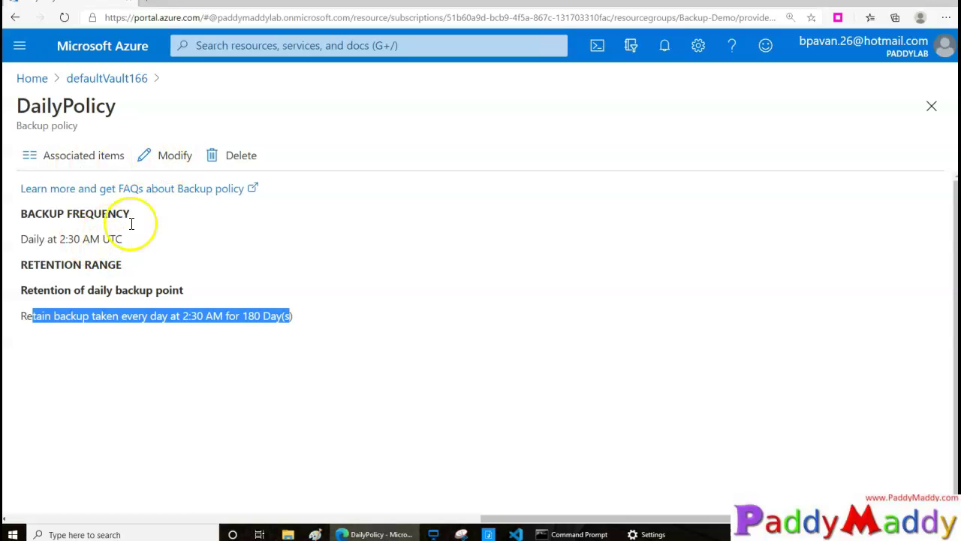
left_click(114, 78)
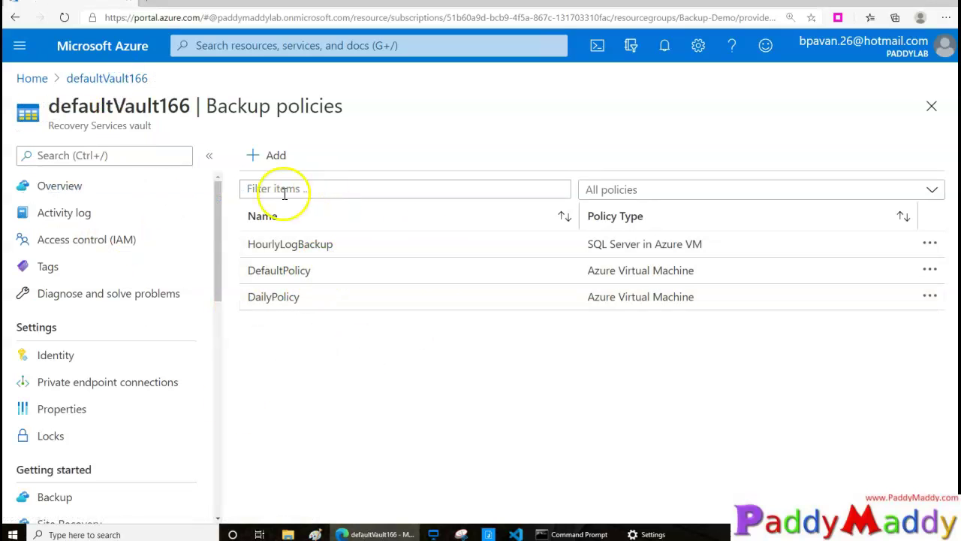
left_click(73, 190)
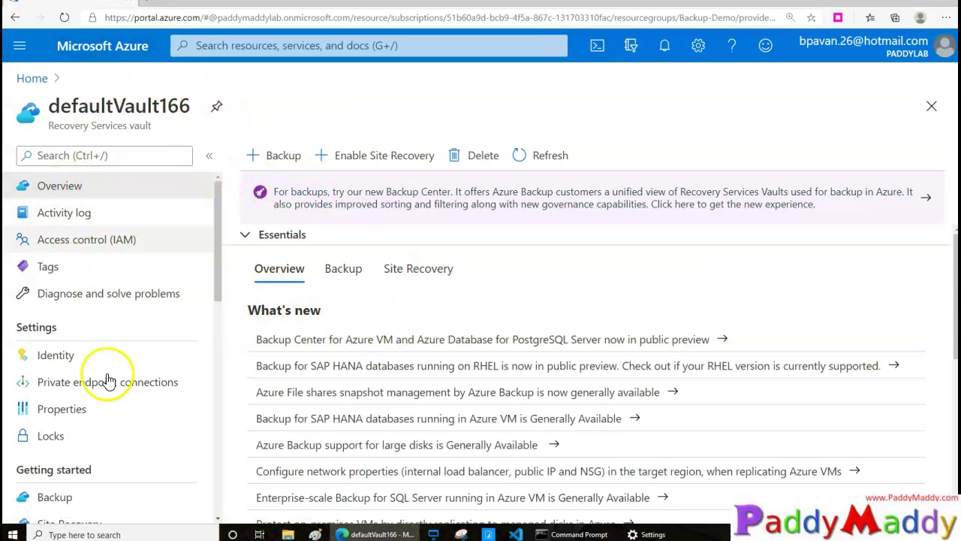
scroll(105, 380, "down", 3)
left_click(69, 434)
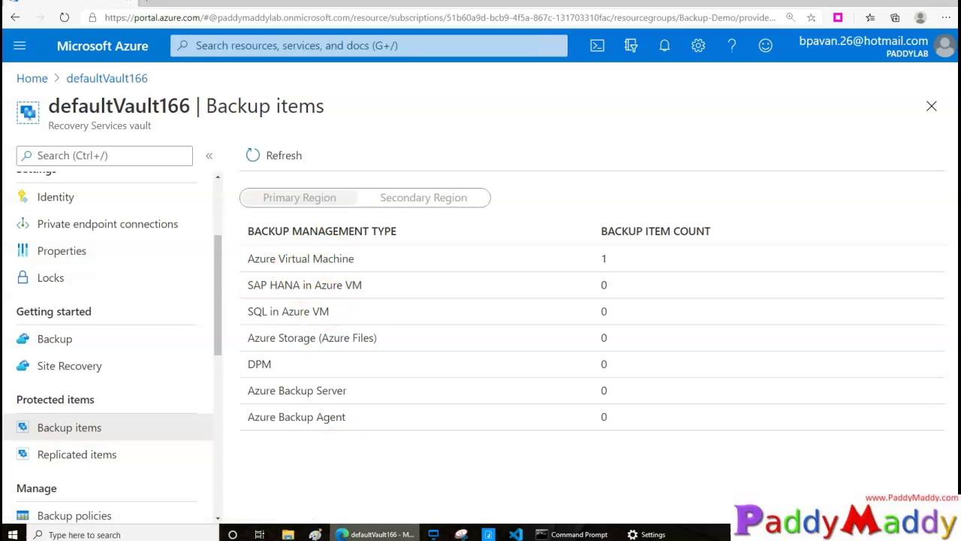
- Open virtual machine vm01 from the portal home and download its RDP file for the public IP address on port 3389
left_click(81, 49)
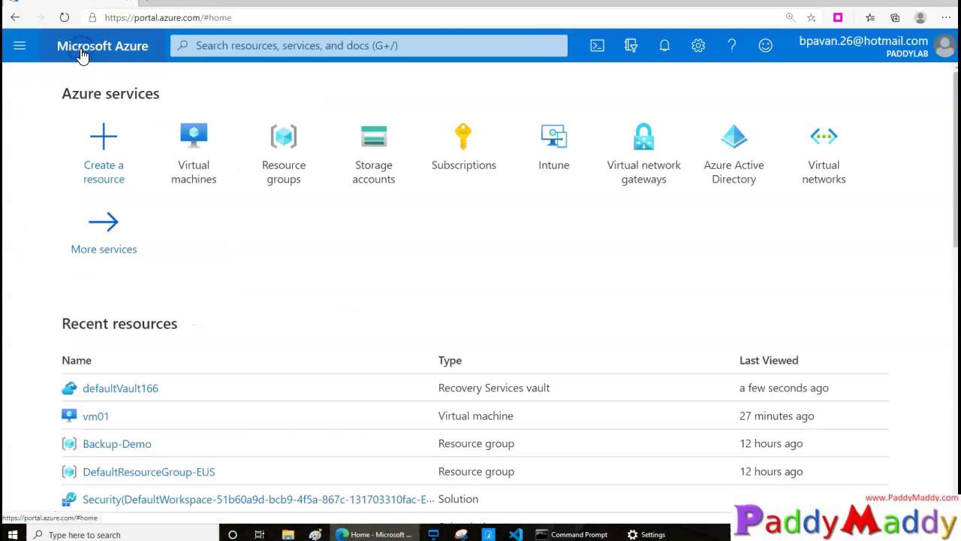
left_click(87, 415)
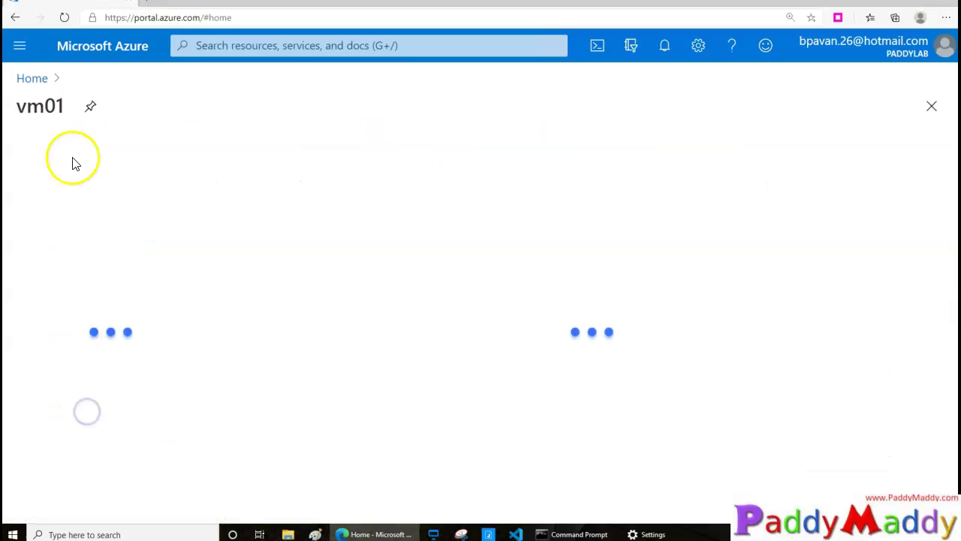
scroll(64, 391, "down", 3)
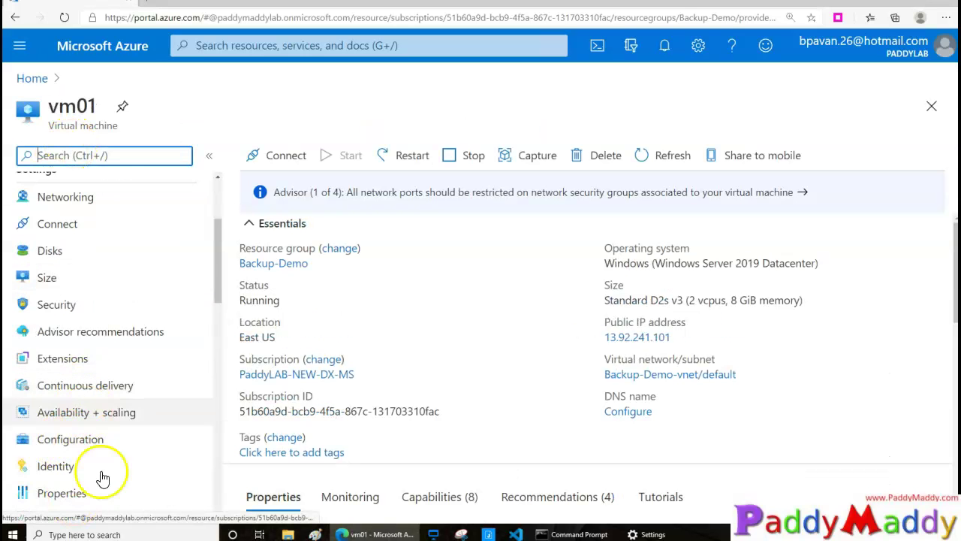
scroll(91, 466, "down", 3)
left_click(267, 164)
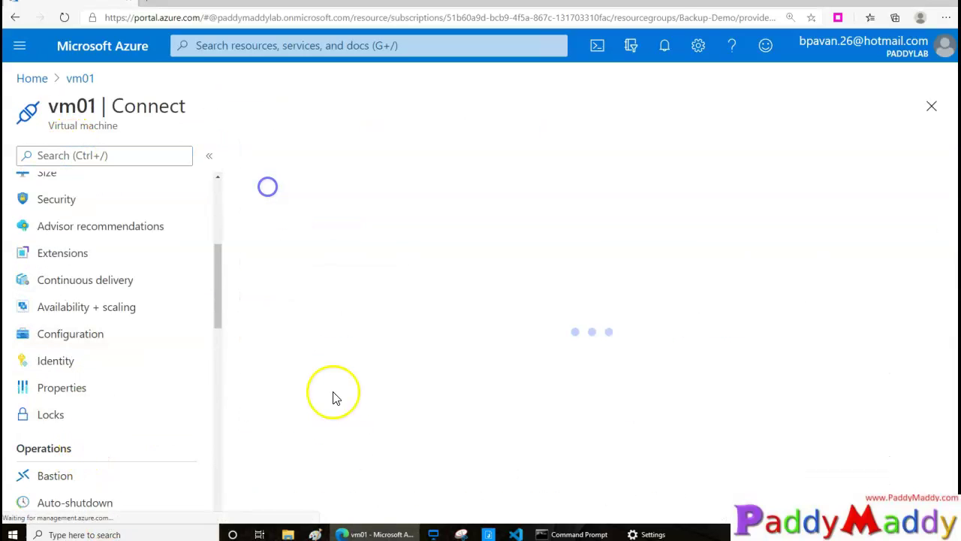
left_click(294, 412)
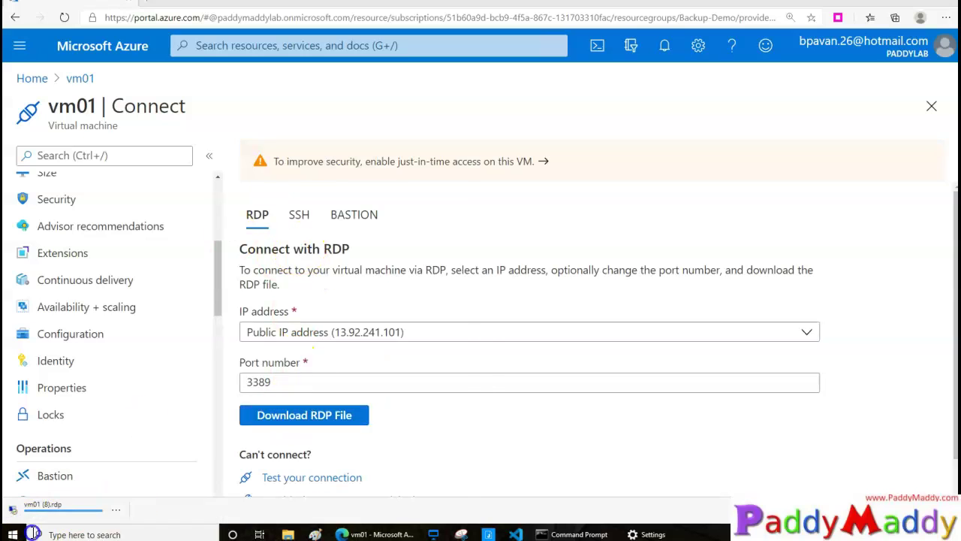
- Open the downloaded vm01 RDP file and connect to the virtual machine, entering the account password
left_click(45, 507)
left_click(558, 324)
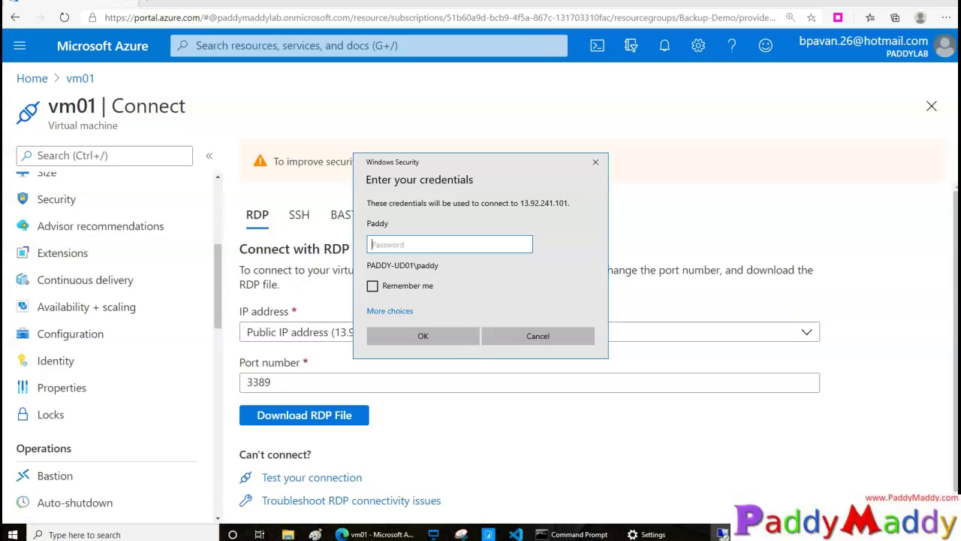
left_click(454, 242)
key("ctrl+v")
left_click(455, 342)
left_click(509, 348)
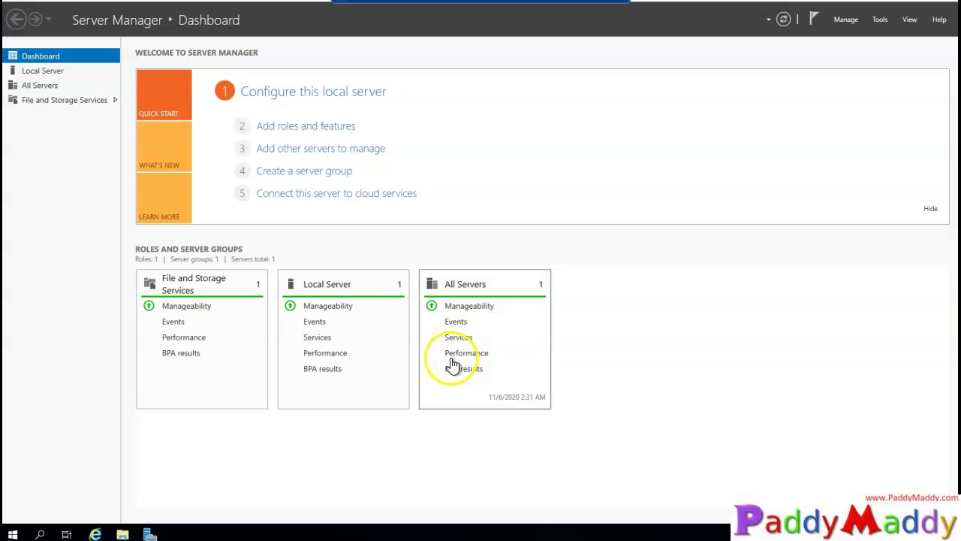
- Delete file1 from the Beforebackup folder on vm01's Windows (C:) drive using File Explorer
left_click(122, 534)
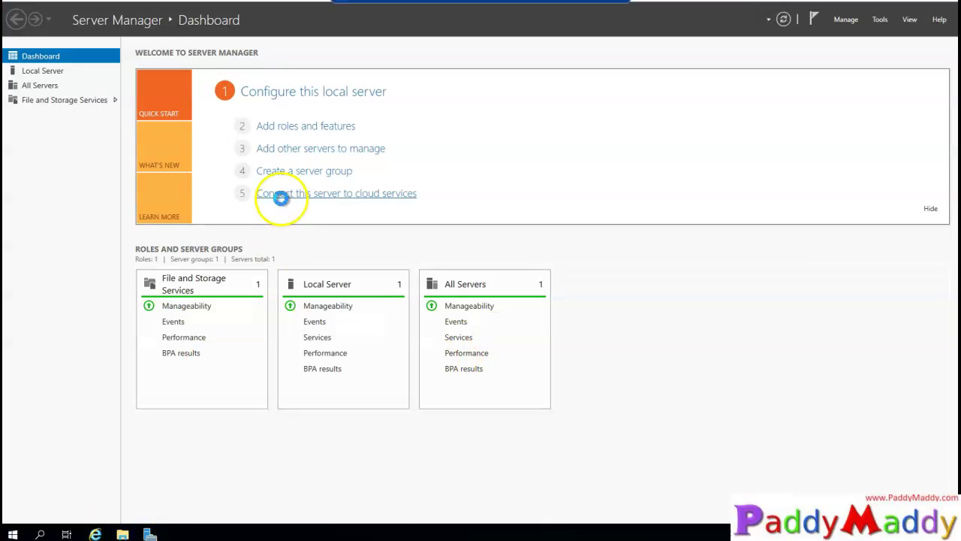
left_click(252, 220)
double_click(306, 276)
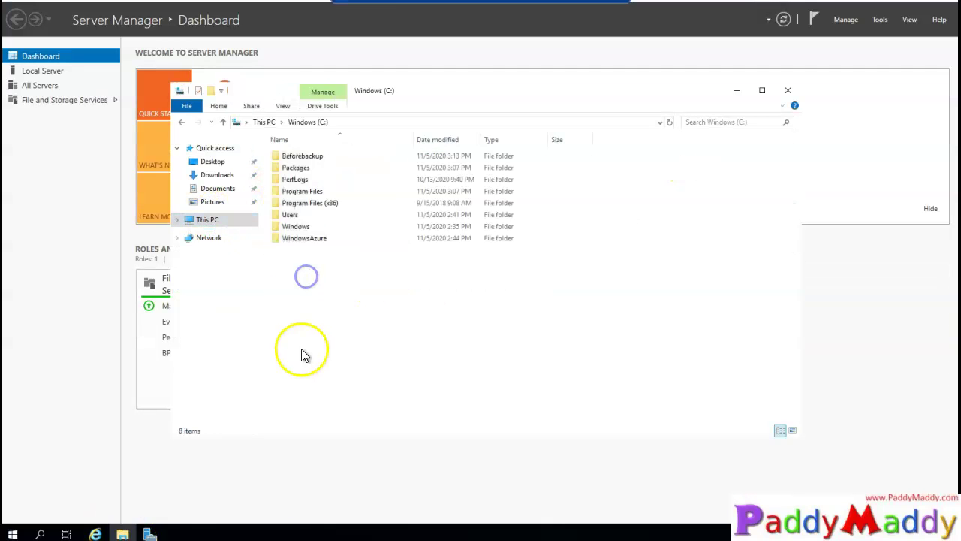
double_click(298, 156)
left_click(301, 157)
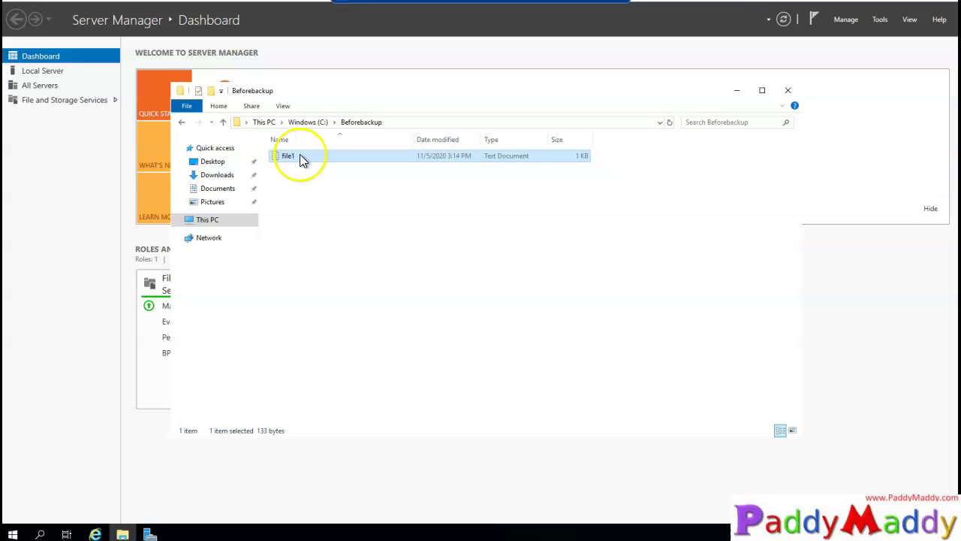
key("Delete")
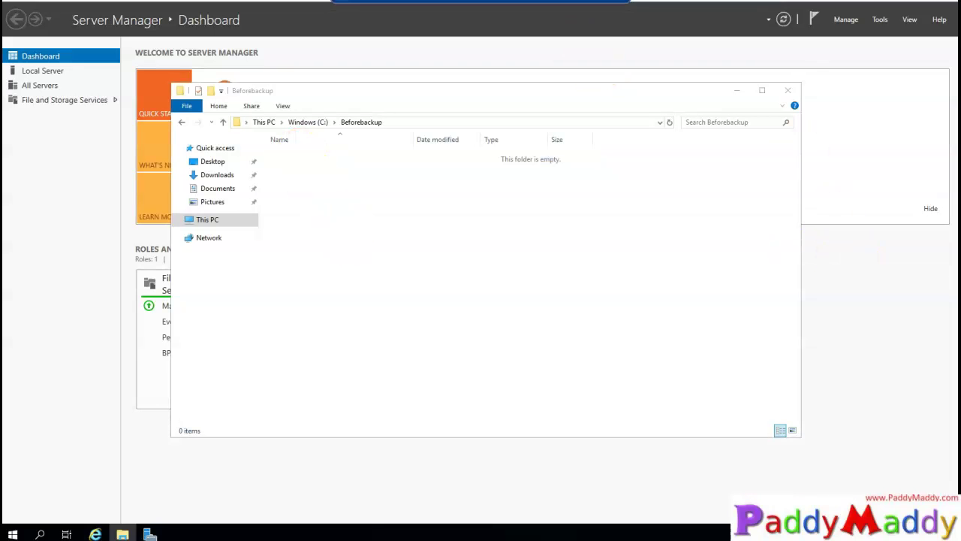
- Leave the remote session for the Azure portal and open vm01's Backup page to check its backup status and restore points
left_click(590, 1)
scroll(68, 360, "up", 2)
scroll(68, 351, "down", 5)
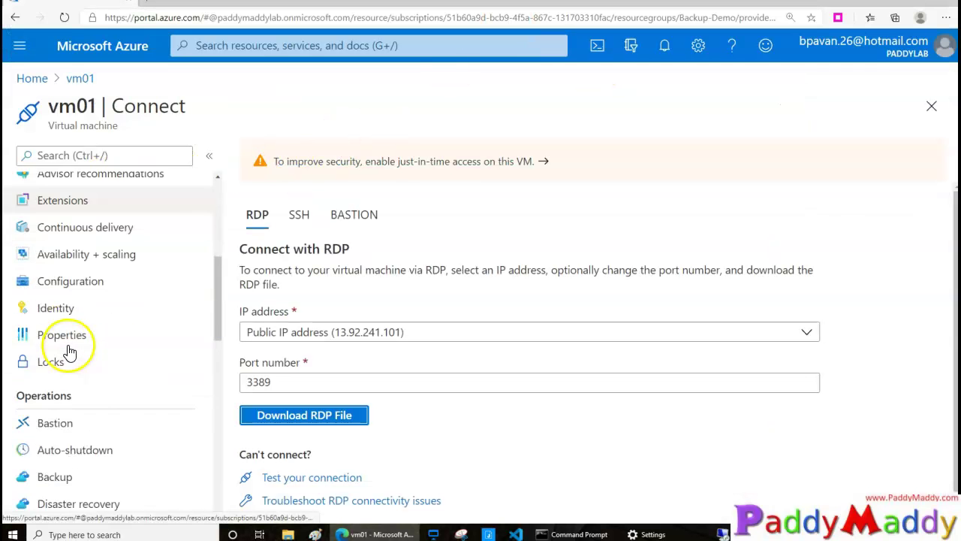
left_click(54, 319)
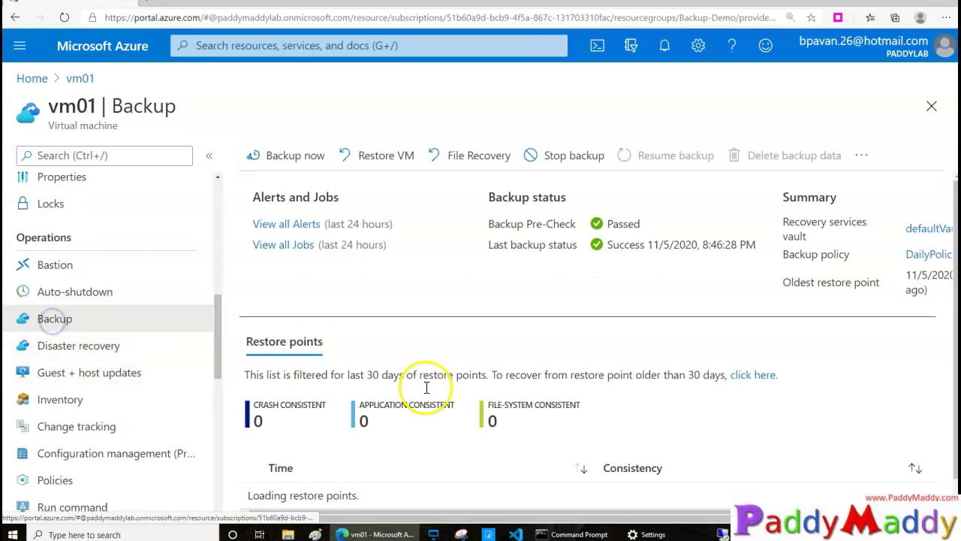
scroll(425, 391, "down", 2)
scroll(336, 425, "up", 1)
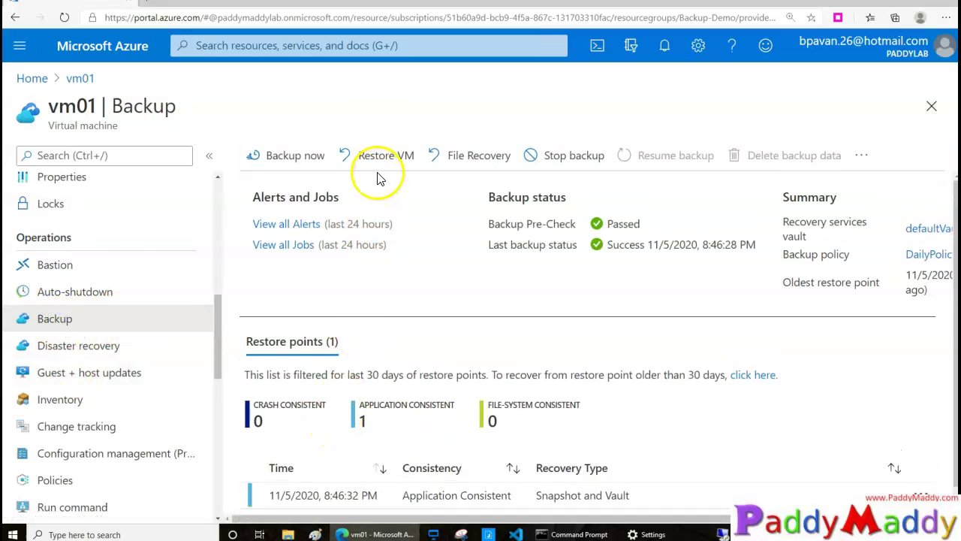
- Start a Restore VM operation for vm01 and select the application-consistent restore point of 11/5/2020, 8:46:32 PM
left_click(379, 157)
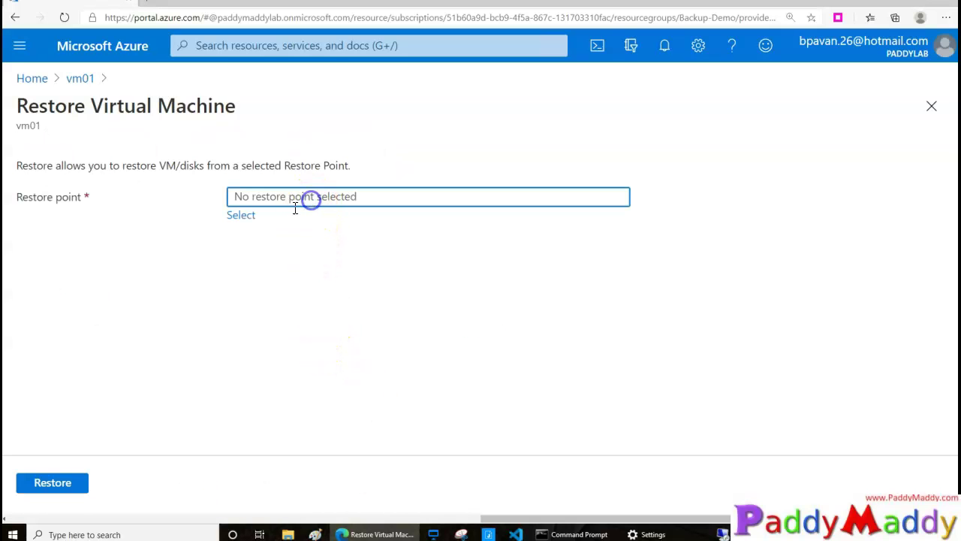
left_click(240, 216)
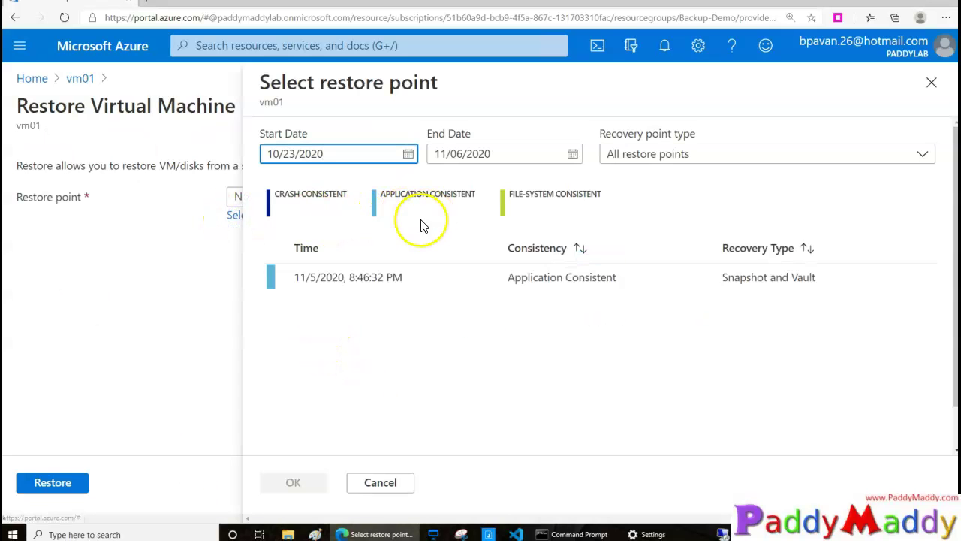
left_click(356, 277)
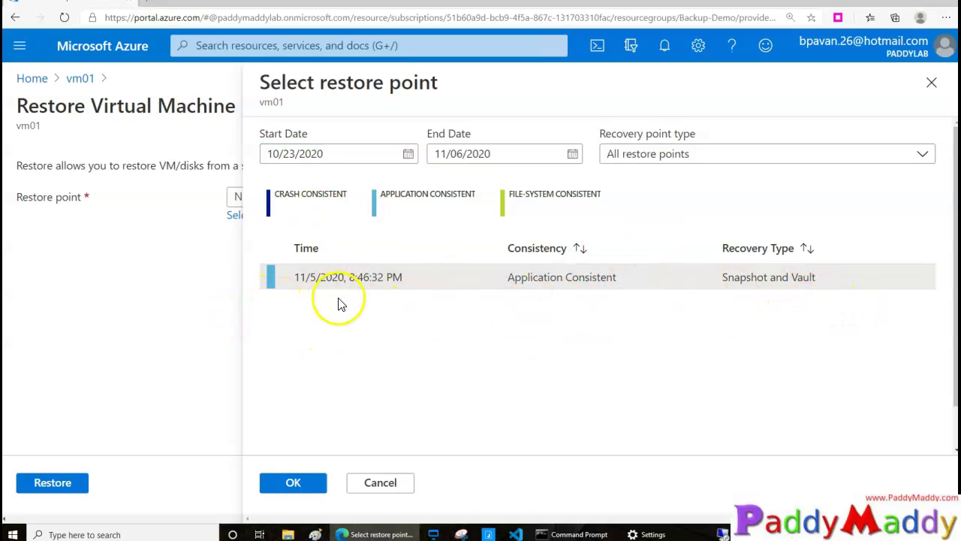
mouse_move(411, 282)
left_mouse_down()
mouse_move(268, 265)
mouse_move(398, 317)
mouse_move(401, 253)
left_mouse_up()
left_click_drag(383, 215, 450, 217)
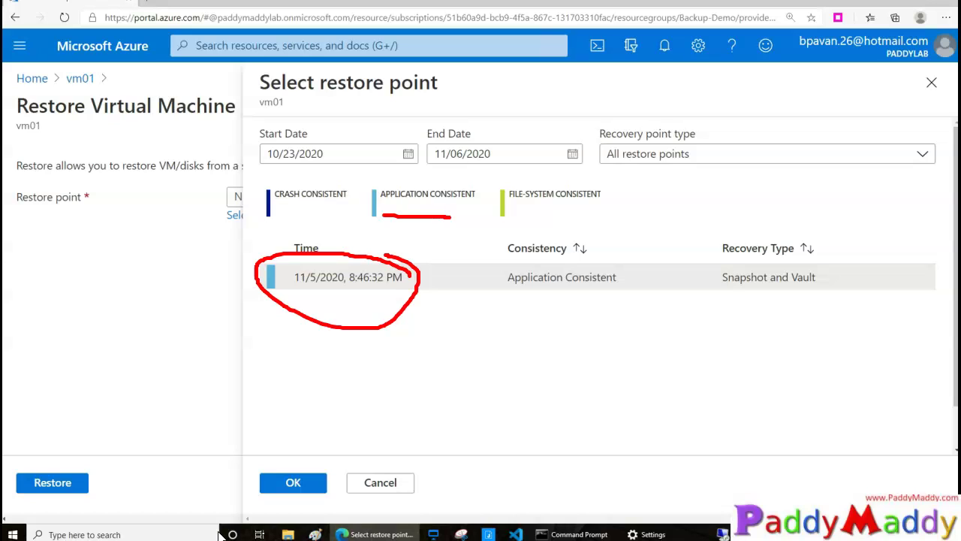
left_click_drag(347, 278, 450, 285)
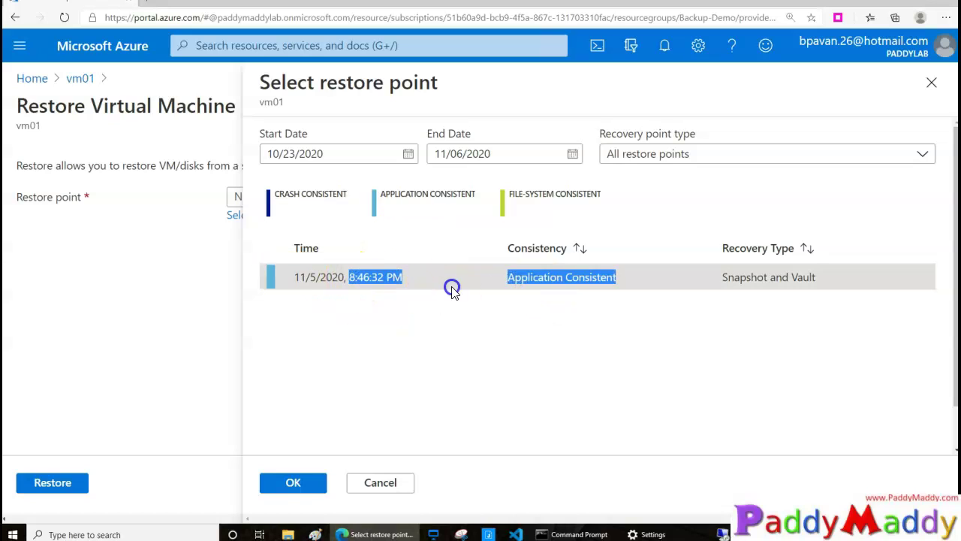
left_click(304, 492)
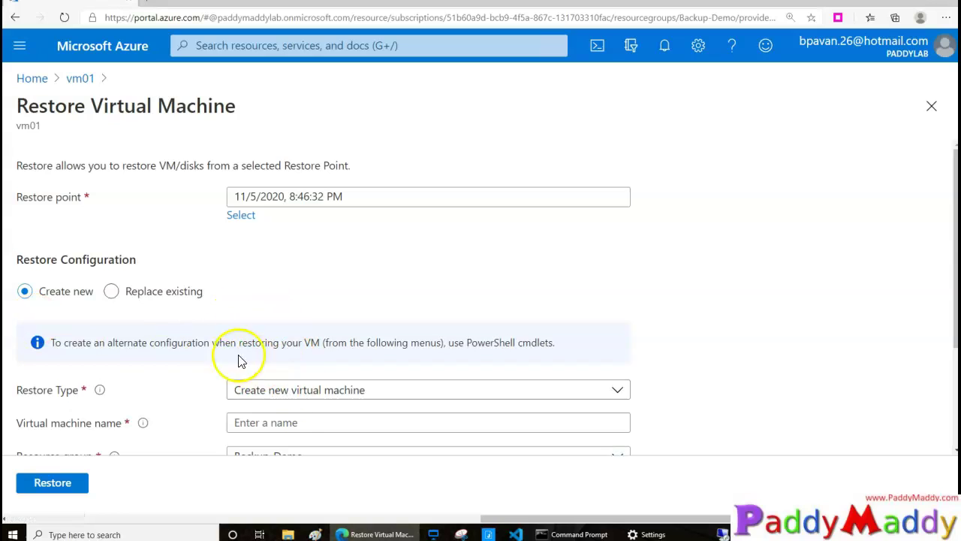
- Examine the restore configuration's Create new choice, its restore type and the fields for a new virtual machine based on vm01
scroll(168, 351, "down", 1)
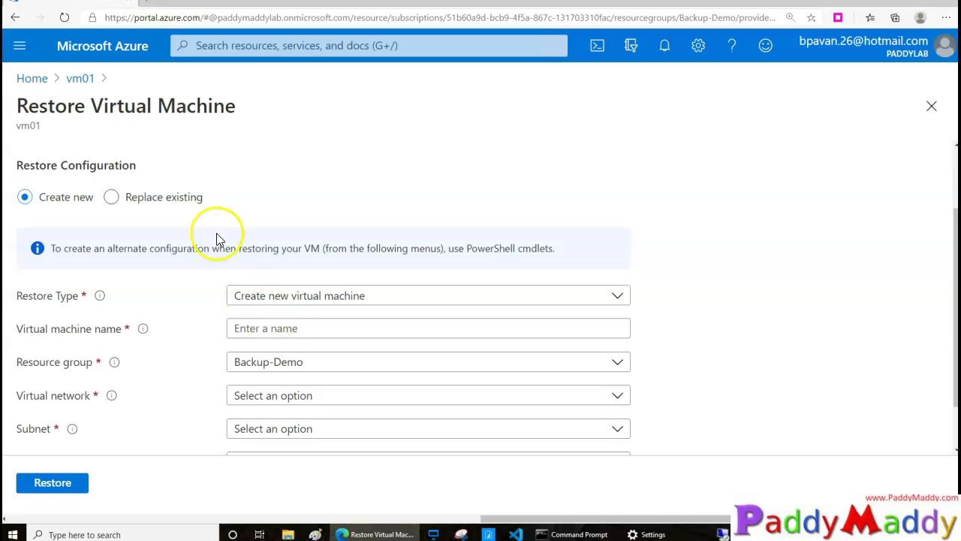
mouse_move(101, 193)
left_mouse_down()
mouse_move(36, 180)
mouse_move(12, 216)
mouse_move(95, 217)
mouse_move(105, 191)
left_mouse_up()
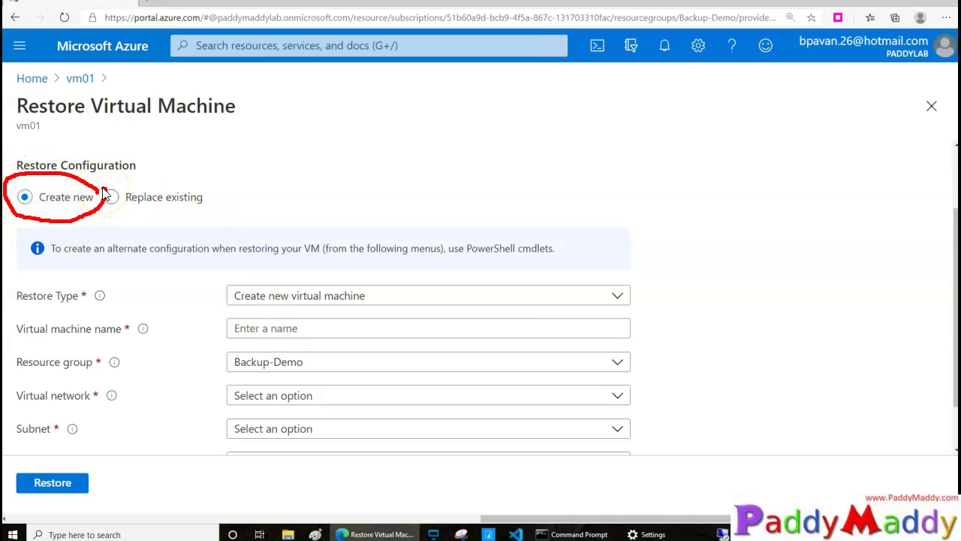
mouse_move(194, 284)
left_mouse_down()
mouse_move(212, 295)
mouse_move(247, 265)
left_mouse_up()
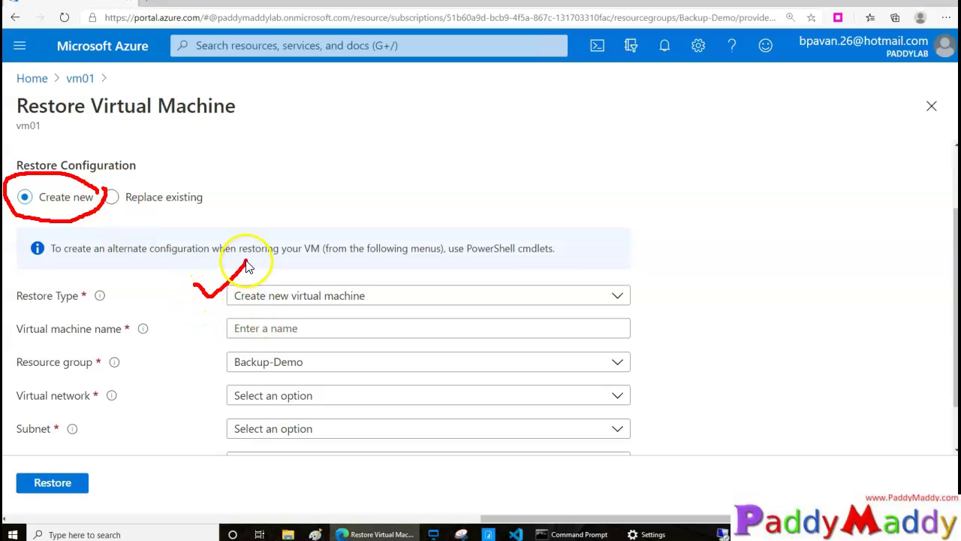
mouse_move(120, 72)
left_mouse_down()
mouse_move(67, 56)
mouse_move(107, 83)
left_mouse_up()
mouse_move(54, 126)
left_mouse_down()
mouse_move(360, 151)
mouse_move(362, 161)
mouse_move(344, 163)
left_mouse_up()
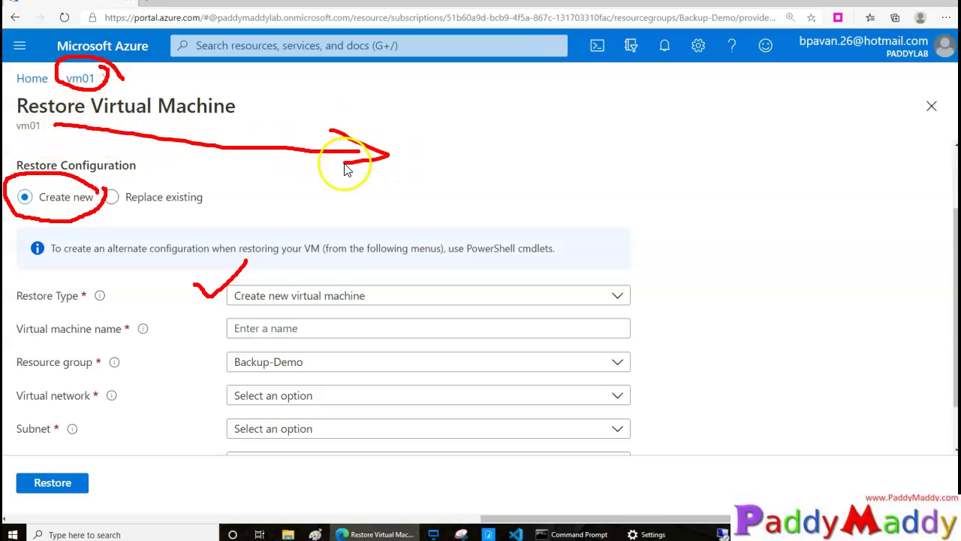
mouse_move(406, 117)
left_mouse_down()
mouse_move(465, 101)
mouse_move(548, 154)
mouse_move(627, 98)
mouse_move(721, 126)
mouse_move(797, 115)
left_mouse_up()
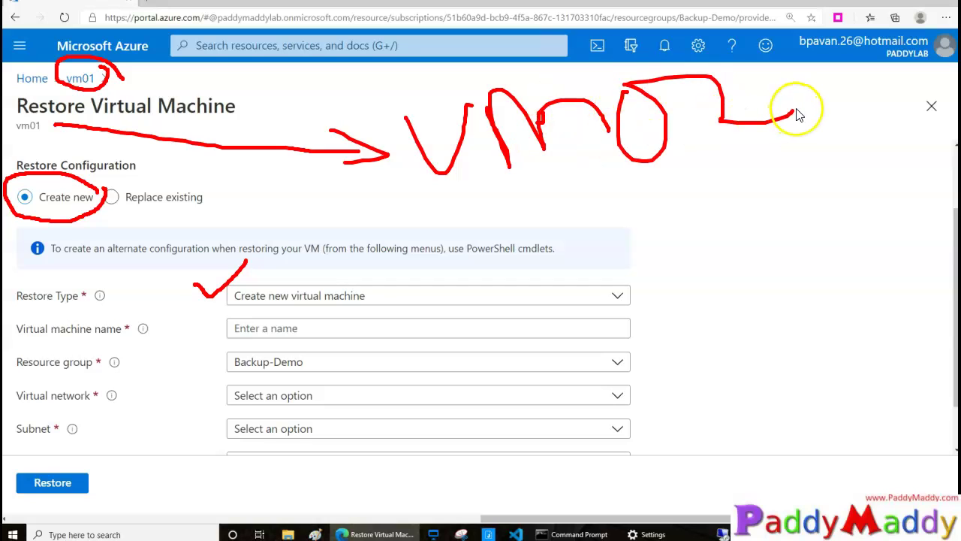
key("Escape")
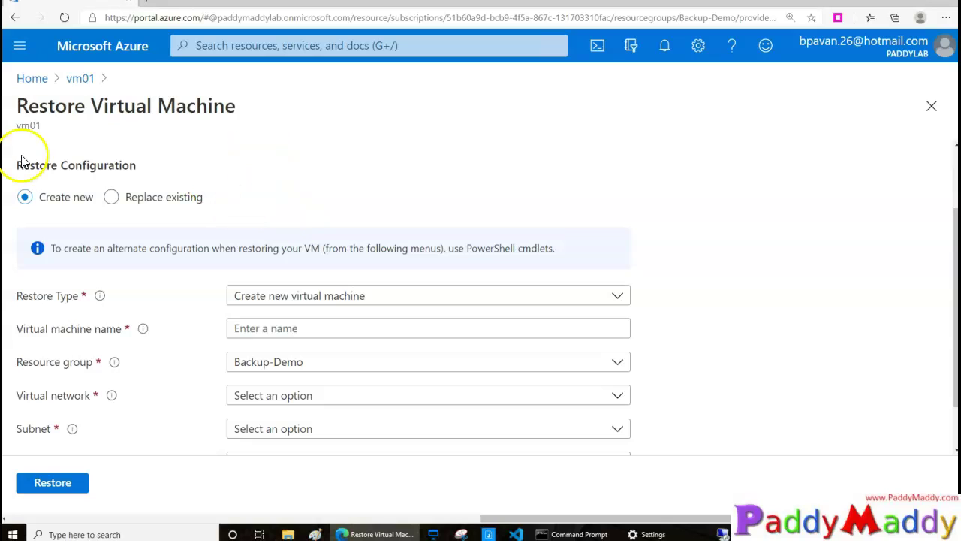
mouse_move(34, 145)
left_mouse_down()
mouse_move(37, 102)
mouse_move(6, 113)
mouse_move(25, 134)
mouse_move(60, 124)
left_mouse_up()
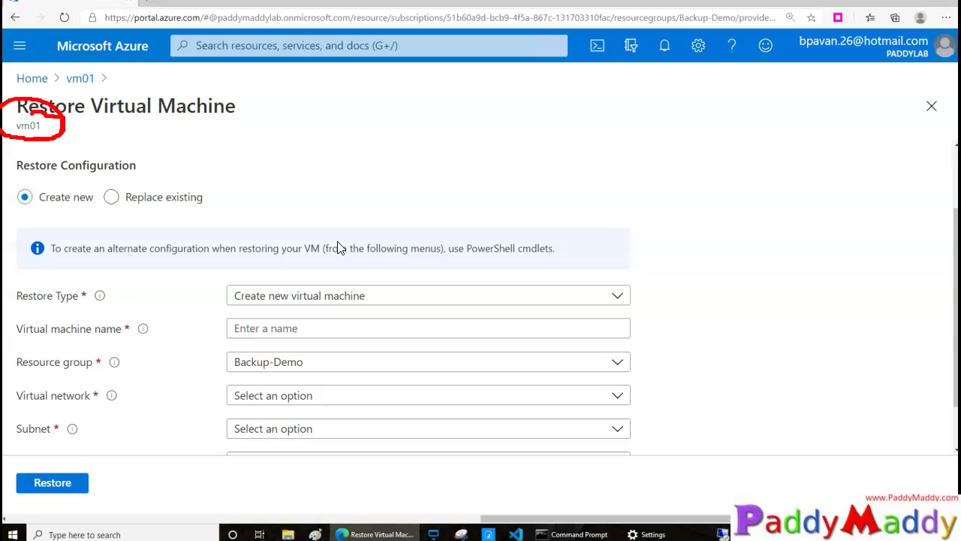
- Set the restore type to Restore disks and choose Backup-Demo as the resource group
left_click(256, 299)
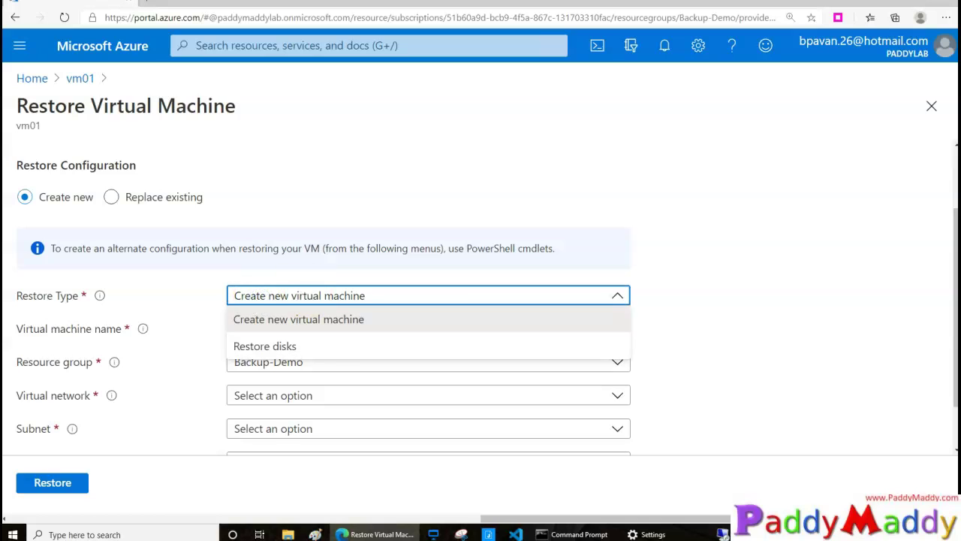
left_click(277, 347)
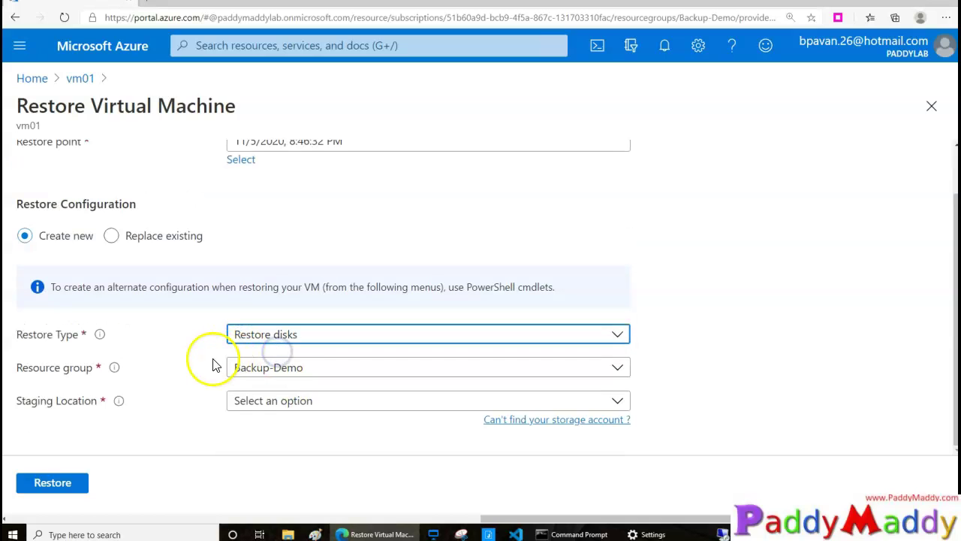
left_click(279, 369)
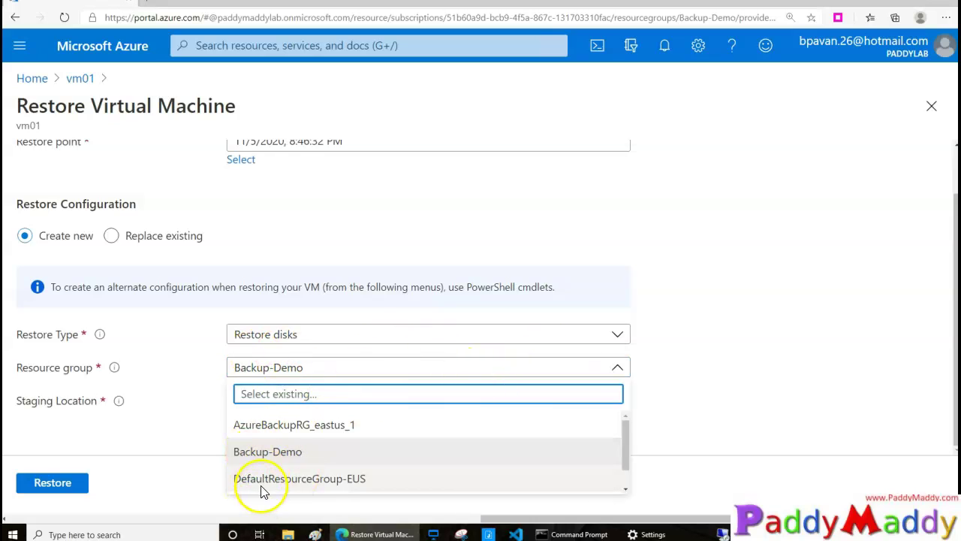
left_click(272, 453)
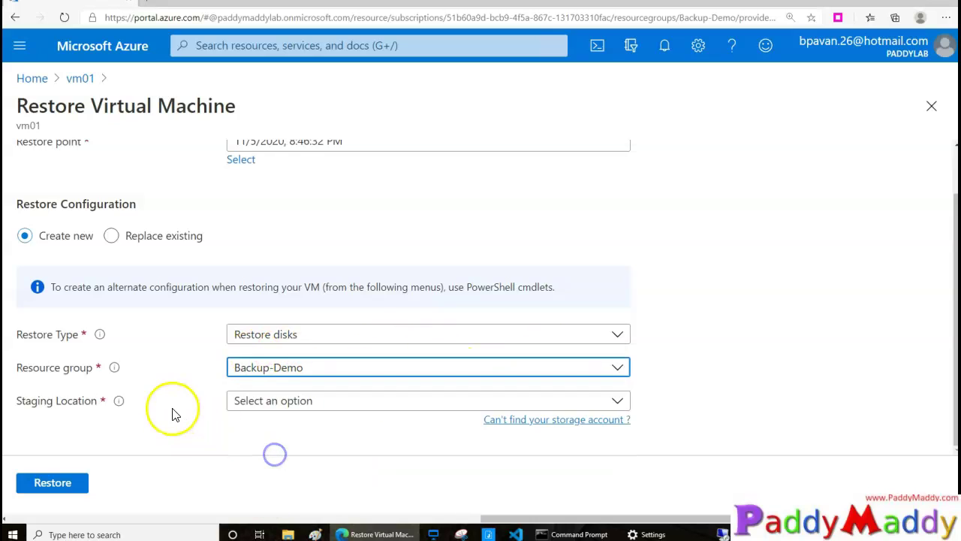
- Switch the restore type to Create new virtual machine and examine the fields it requires, including the name and staging location
left_click(252, 408)
left_click(151, 402)
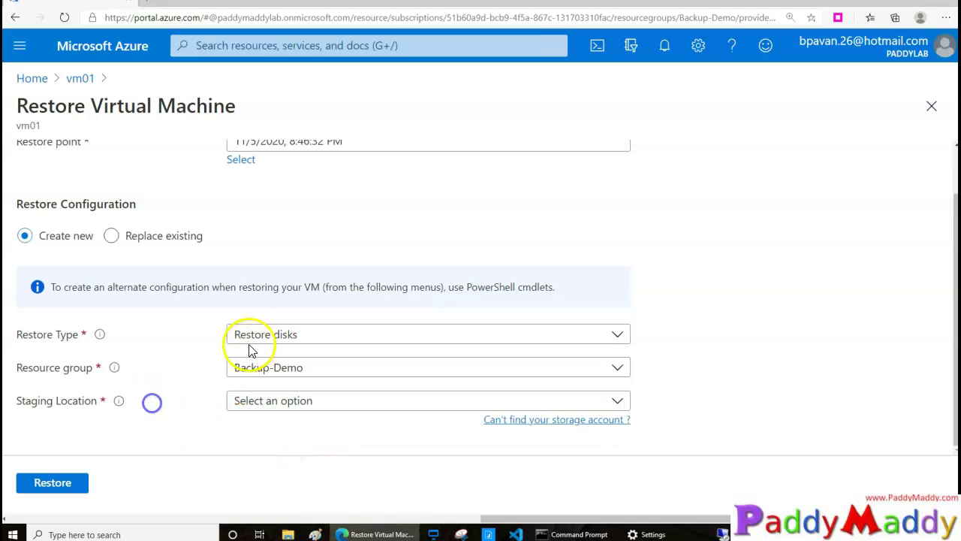
left_click(255, 339)
left_click_drag(115, 400, 169, 383)
mouse_move(471, 436)
left_mouse_down()
mouse_move(549, 451)
mouse_move(628, 408)
mouse_move(489, 464)
left_mouse_up()
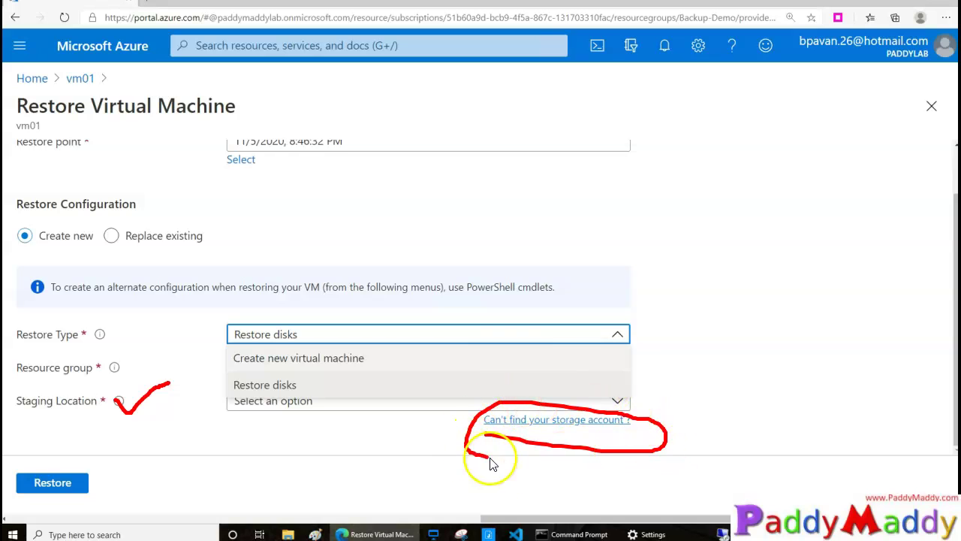
left_click(277, 358)
scroll(210, 373, "down", 1)
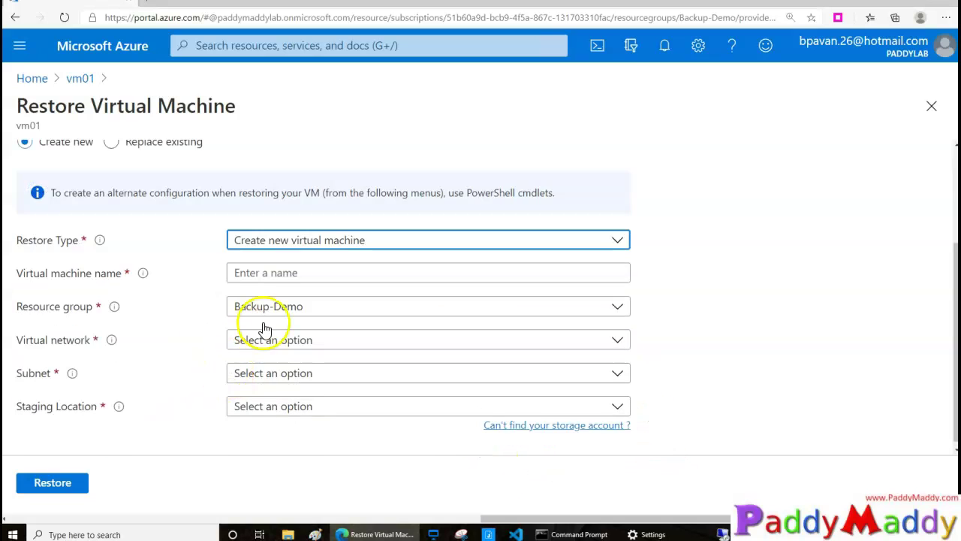
left_click(294, 274)
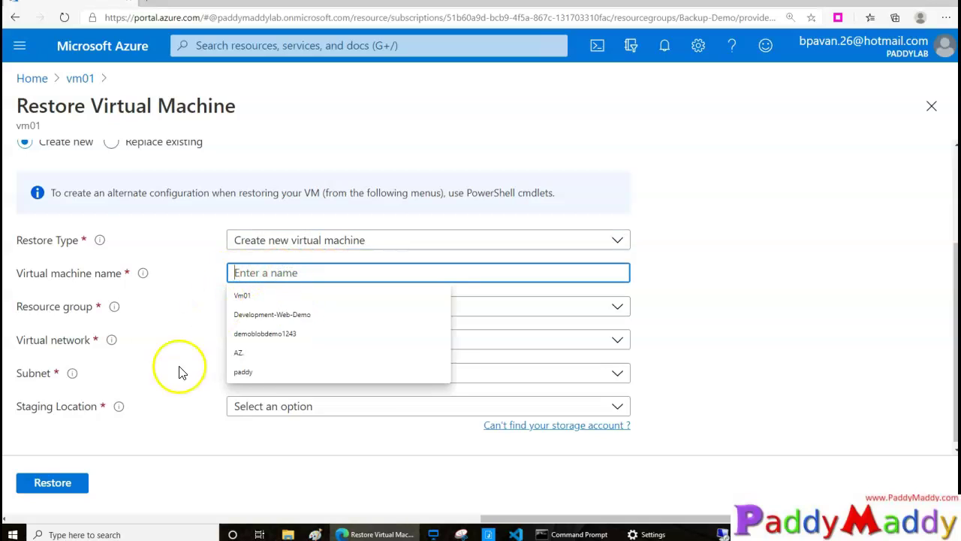
left_click_drag(126, 197, 333, 188)
- Switch the restore configuration to Replace existing and check which storage accounts the Staging Location offers
scroll(169, 191, "up", 1)
left_click(167, 189)
scroll(188, 199, "up", 1)
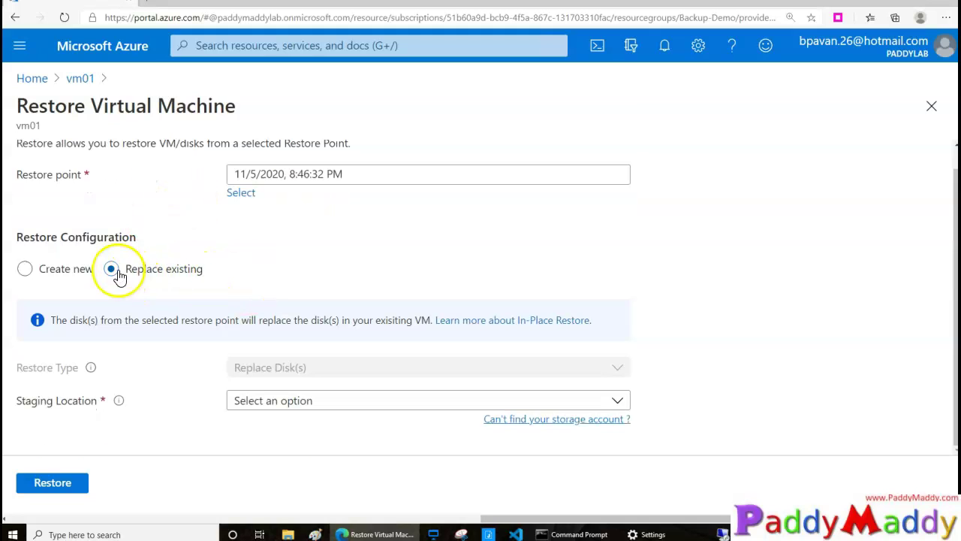
left_click_drag(208, 272, 131, 274)
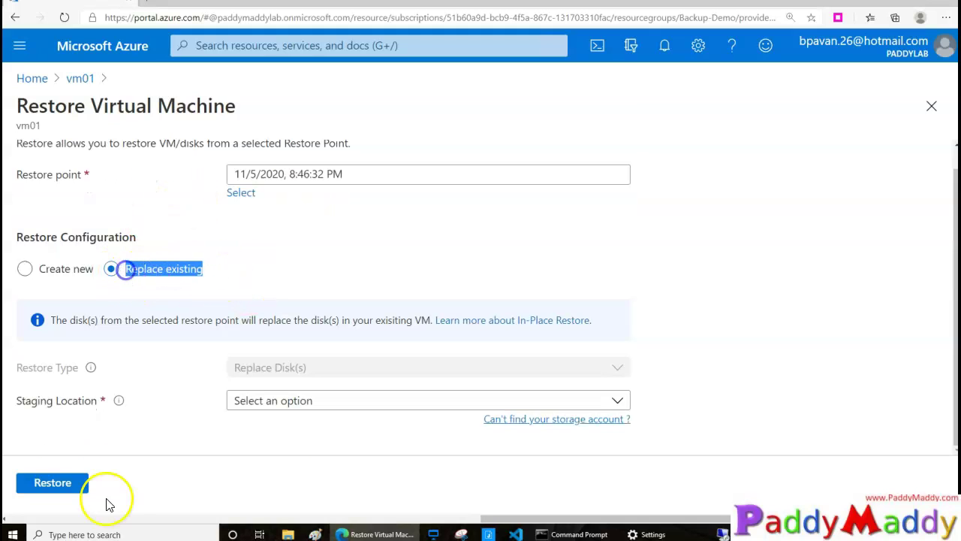
left_click(314, 402)
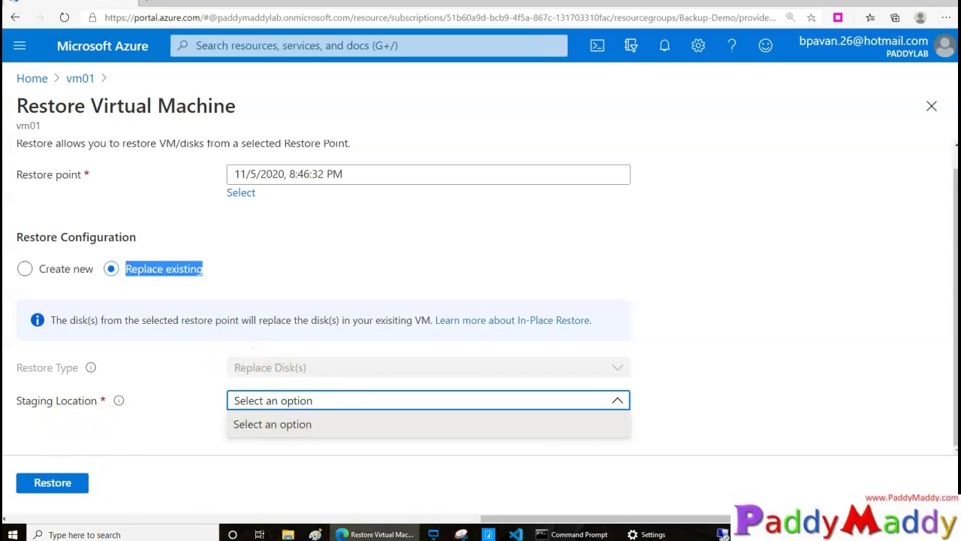
left_click_drag(145, 403, 238, 378)
left_click(285, 403)
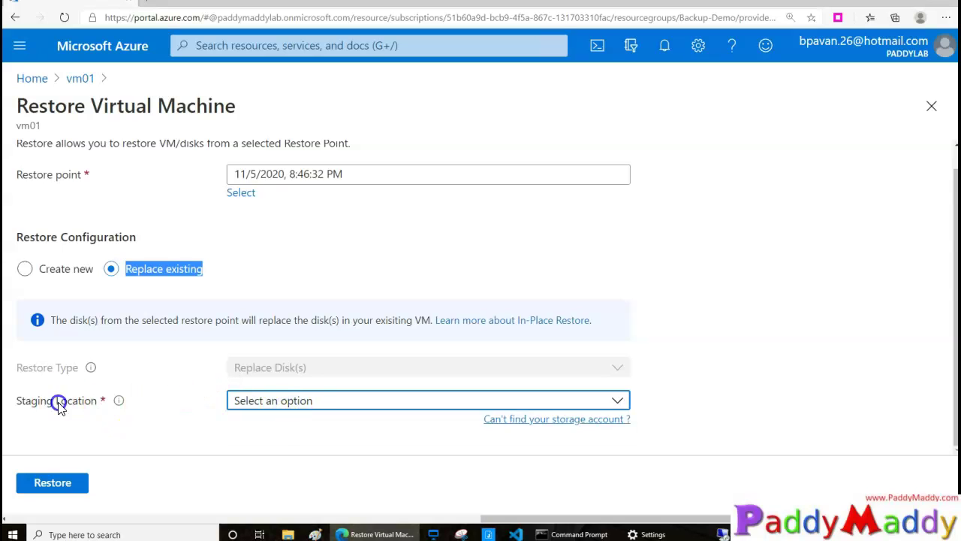
- Switch the restore configuration back to Create new and compare its required fields, including the Staging Location
left_click(39, 276)
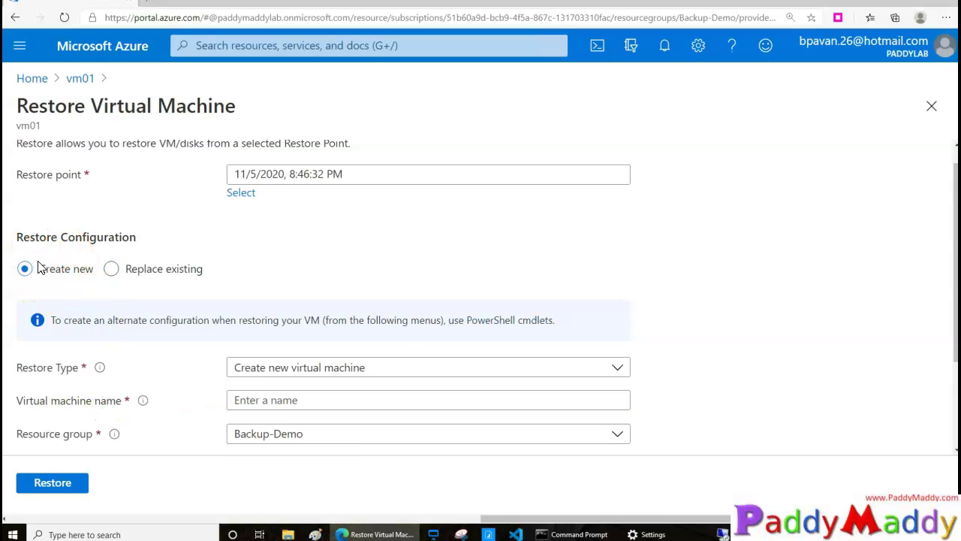
scroll(123, 379, "down", 2)
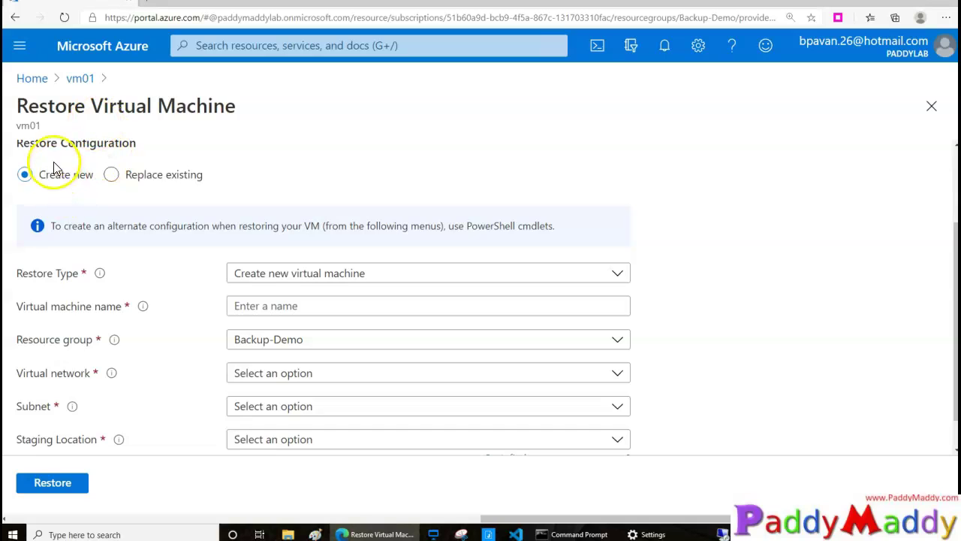
left_click_drag(54, 150, 114, 128)
left_click_drag(207, 163, 299, 127)
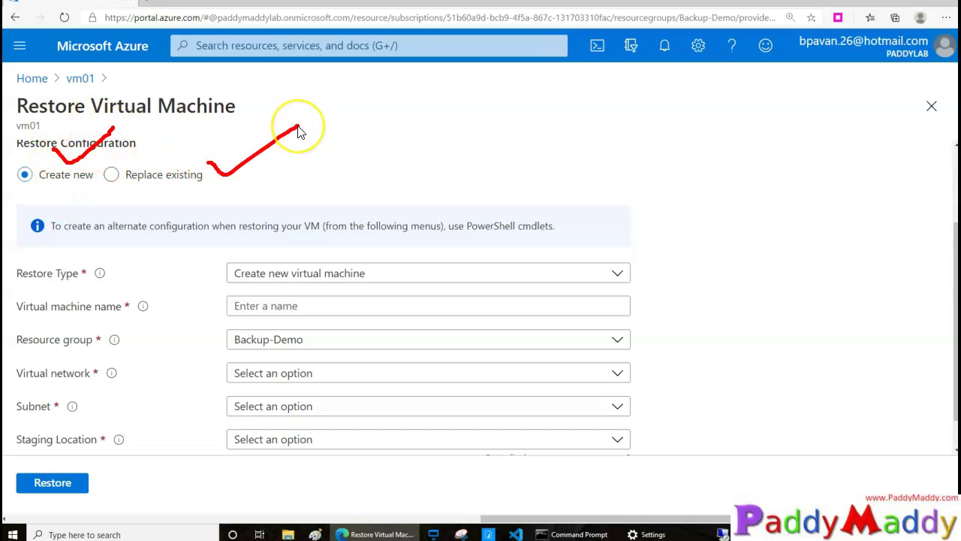
key("Escape")
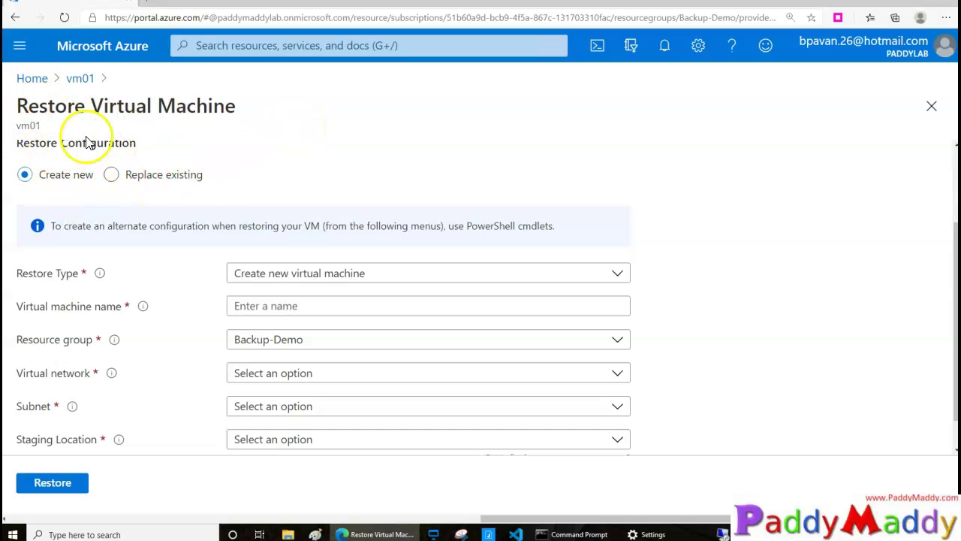
left_click_drag(153, 443, 217, 426)
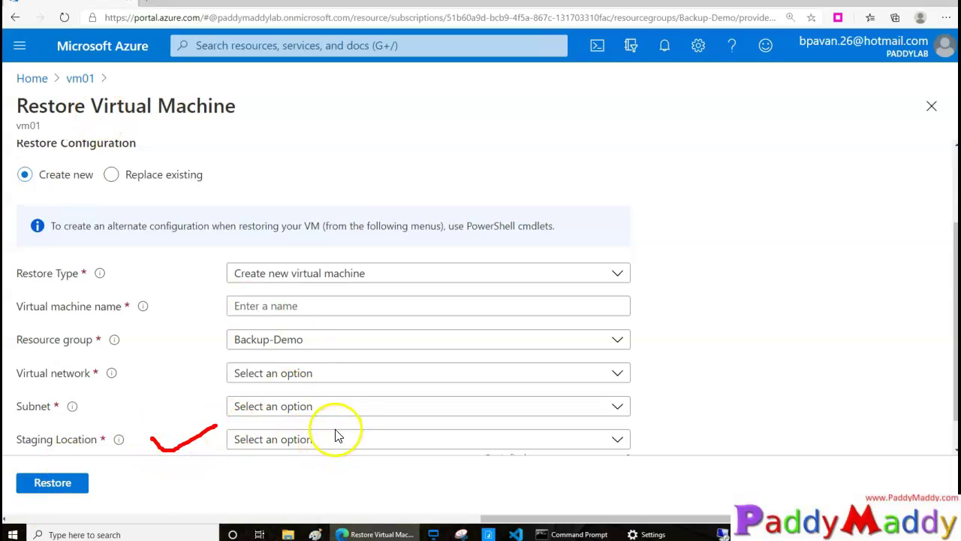
key("Escape")
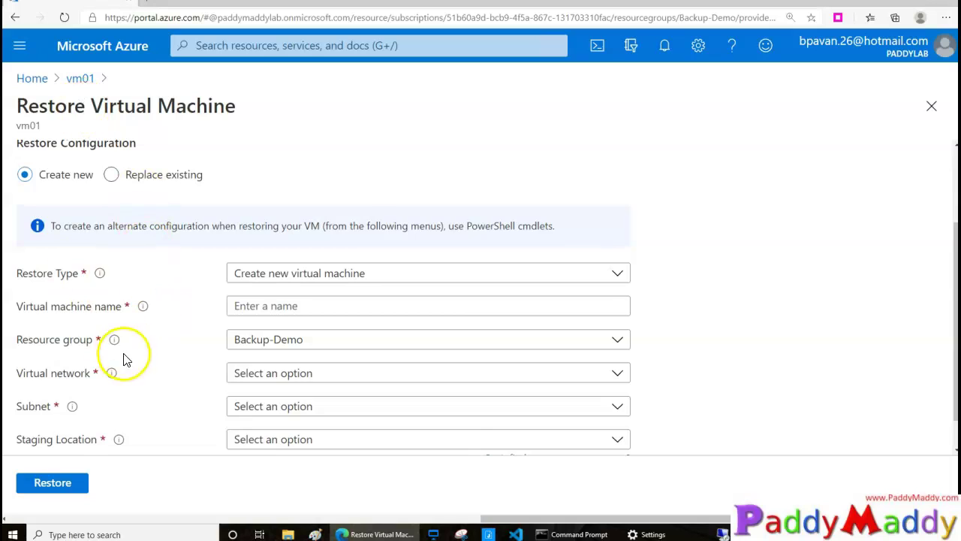
scroll(127, 360, "down", 1)
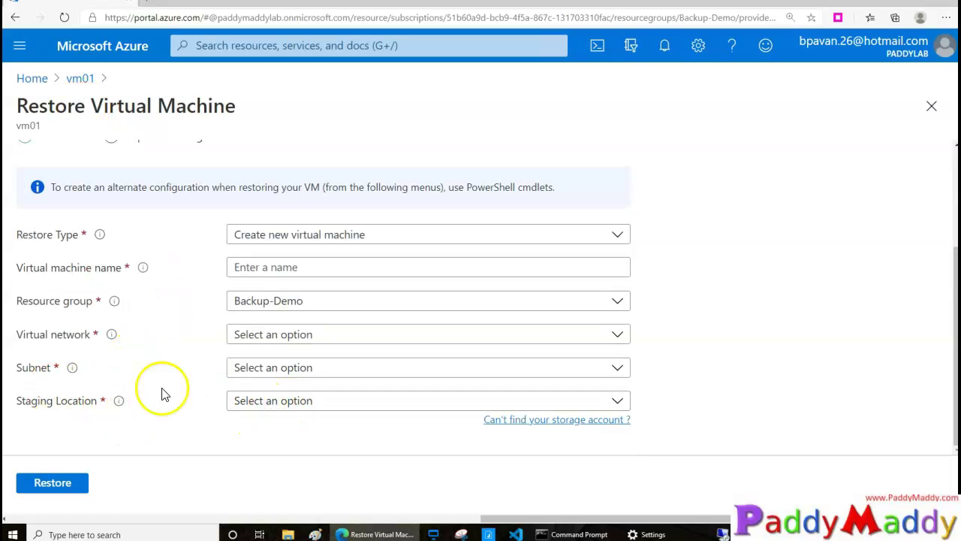
- Choose Replace existing again and recheck the Staging Location for an available storage account
scroll(143, 360, "up", 4)
left_click(153, 294)
scroll(278, 387, "down", 1)
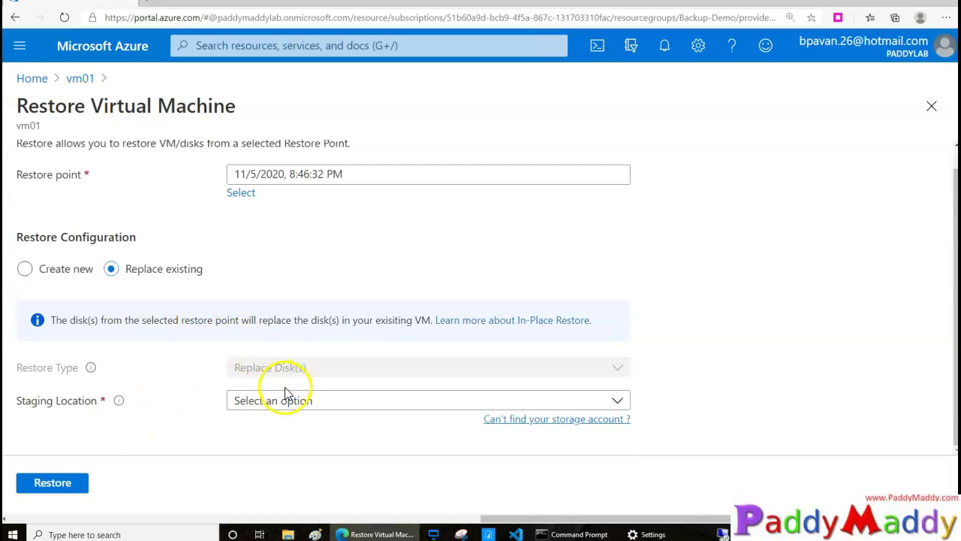
left_click(294, 400)
left_click(300, 422)
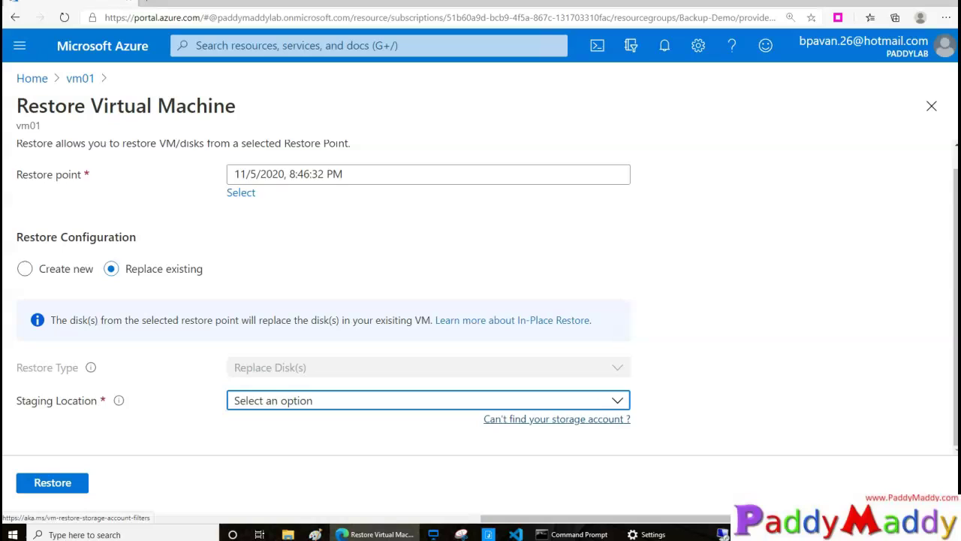
left_click_drag(95, 407, 11, 400)
left_click_drag(516, 421, 719, 431)
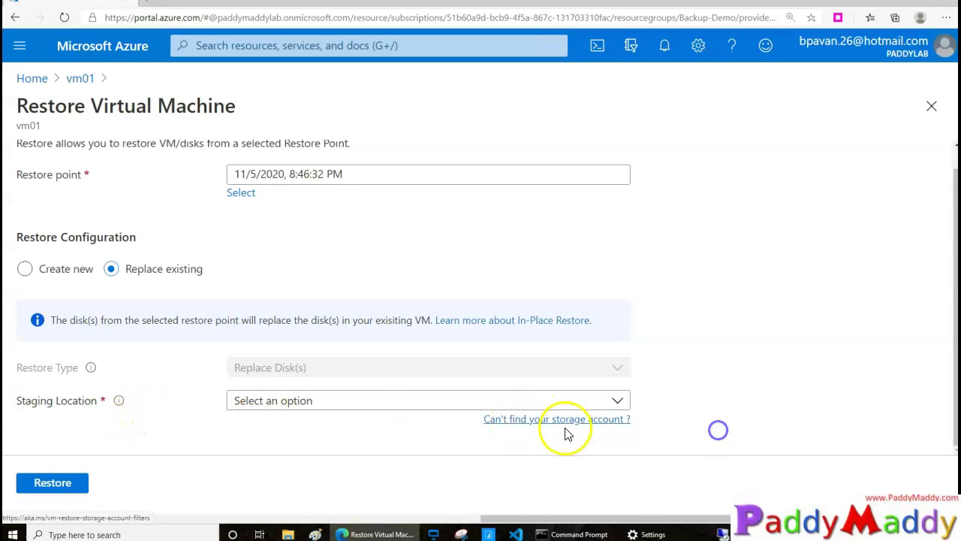
scroll(337, 337, "up", 1)
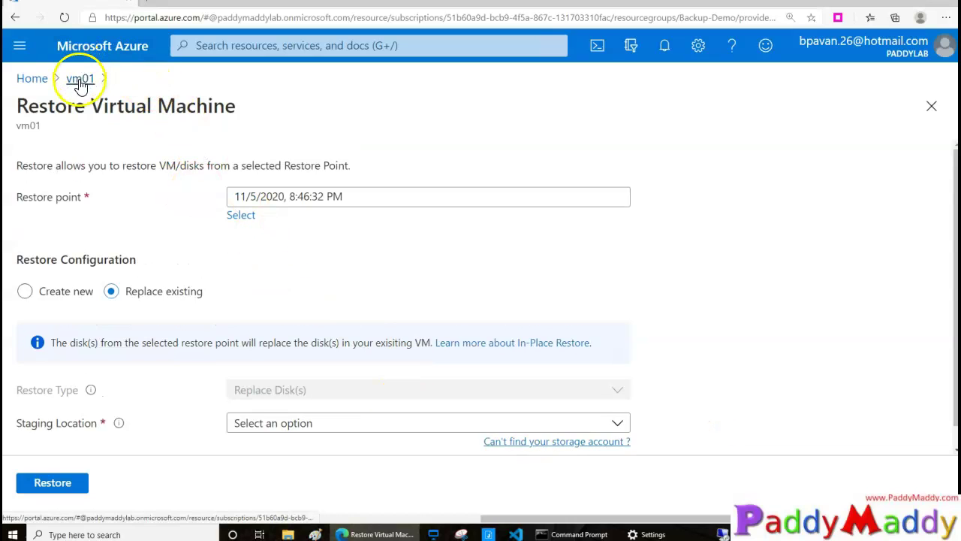
- Leave the restore form and start a new storage account named paddymaddy in the Backup-Demo resource group
left_click(92, 56)
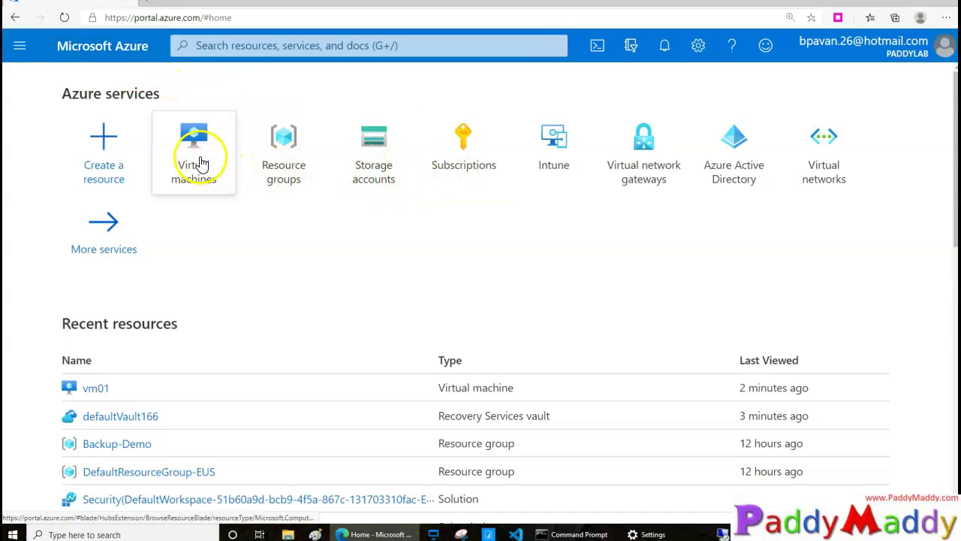
mouse_move(202, 161)
mouse_move(473, 236)
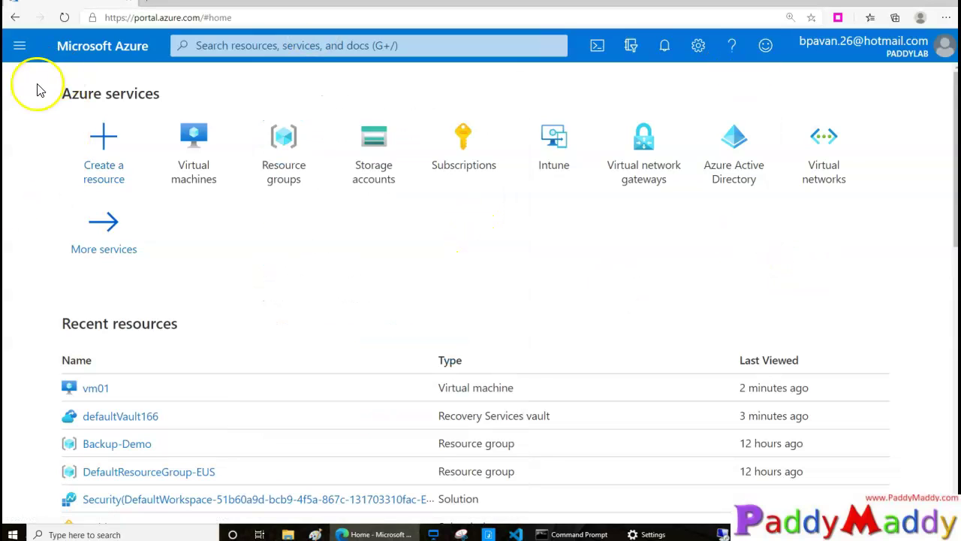
left_click(347, 188)
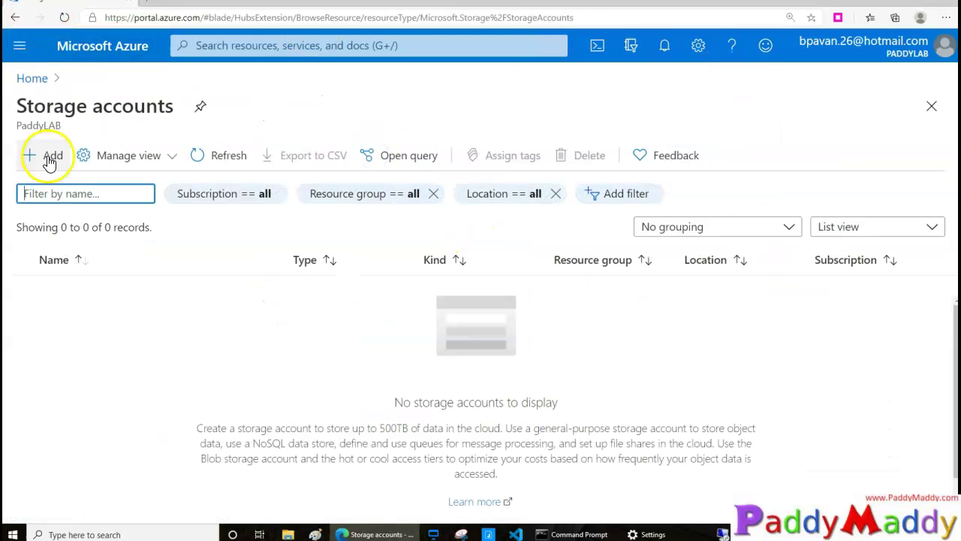
left_click(49, 159)
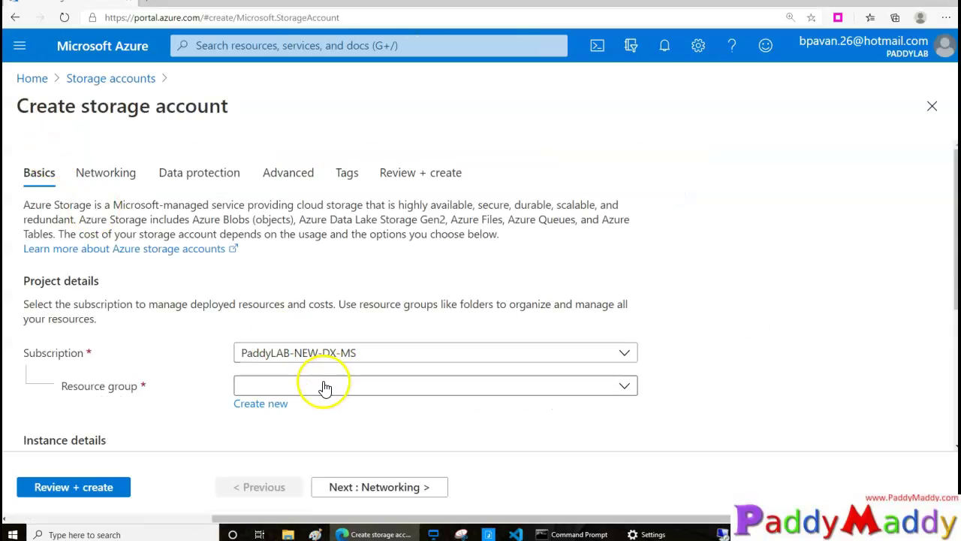
left_click(316, 387)
left_click(275, 275)
scroll(302, 428, "down", 2)
left_click(298, 383)
type("paddymaddy")
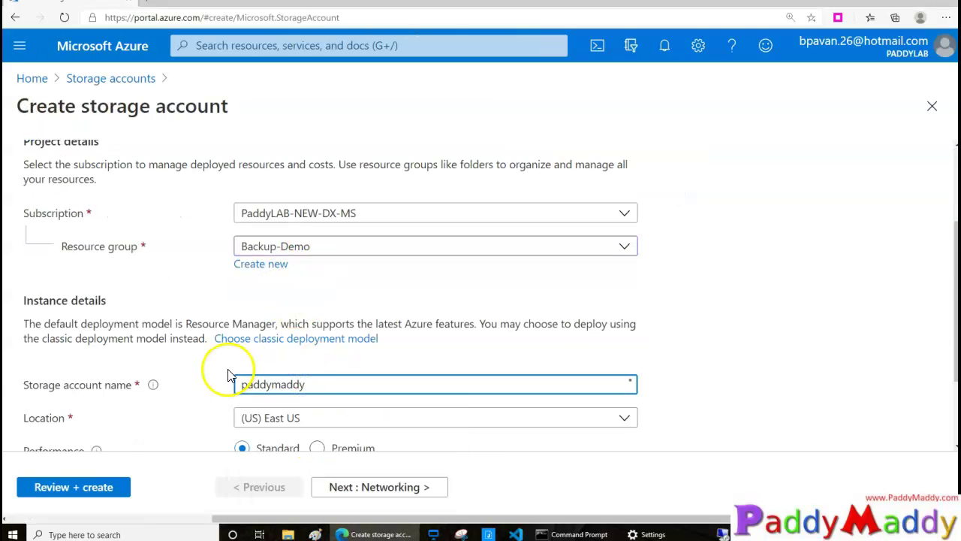
- Keep the default networking, data protection, advanced and tag settings, create the paddymaddy storage account and open the deployed resource
scroll(313, 356, "down", 1)
scroll(571, 381, "down", 1)
left_click(395, 486)
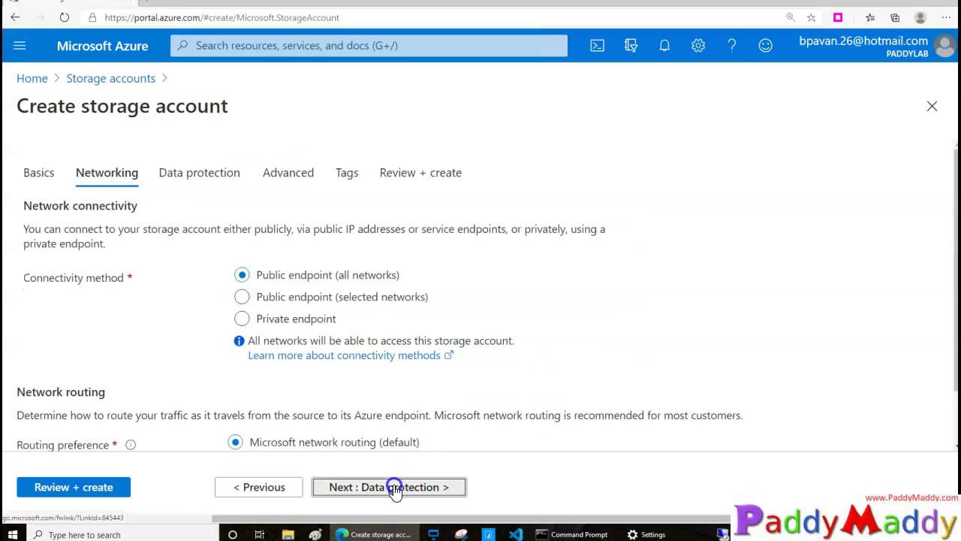
left_click(395, 487)
left_click(376, 486)
left_click(379, 488)
left_click(381, 488)
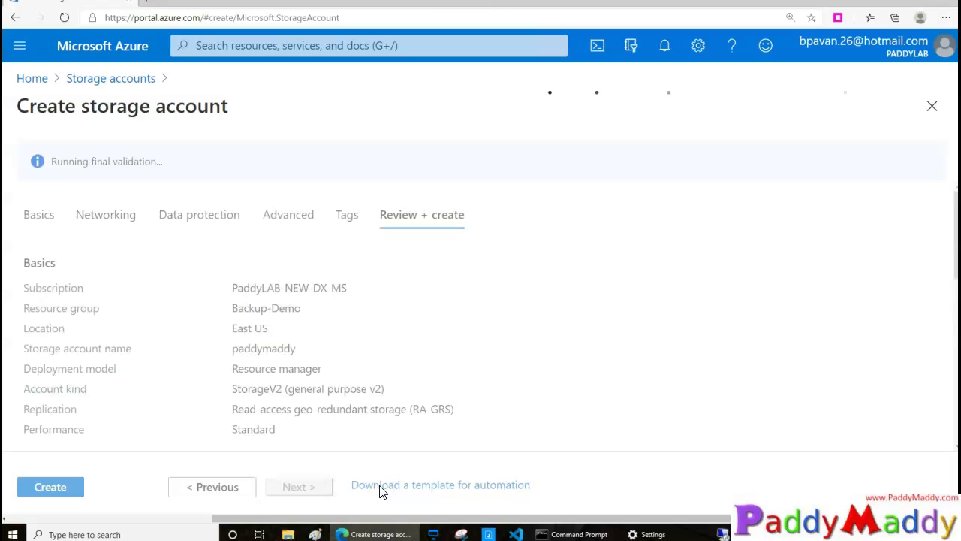
left_click_drag(260, 408, 332, 408)
left_click(51, 486)
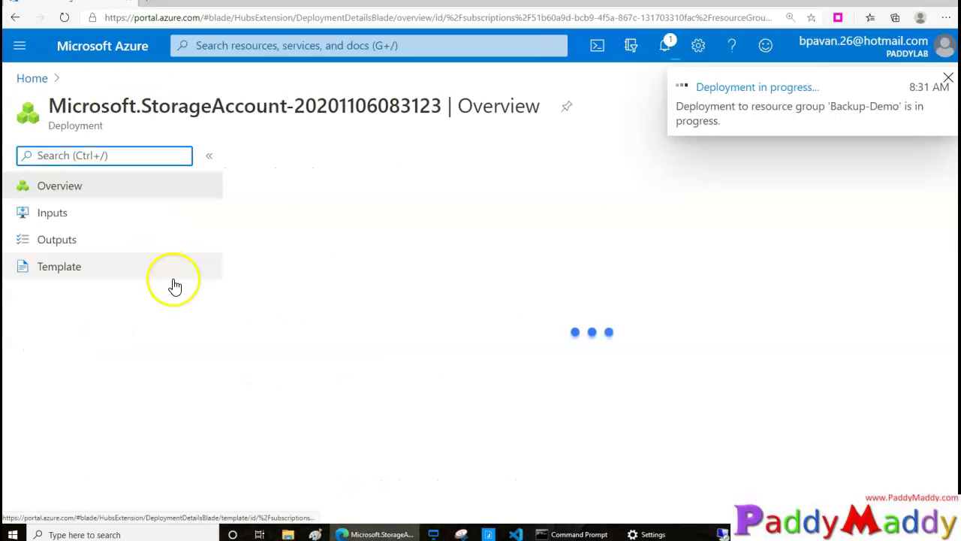
left_click(369, 402)
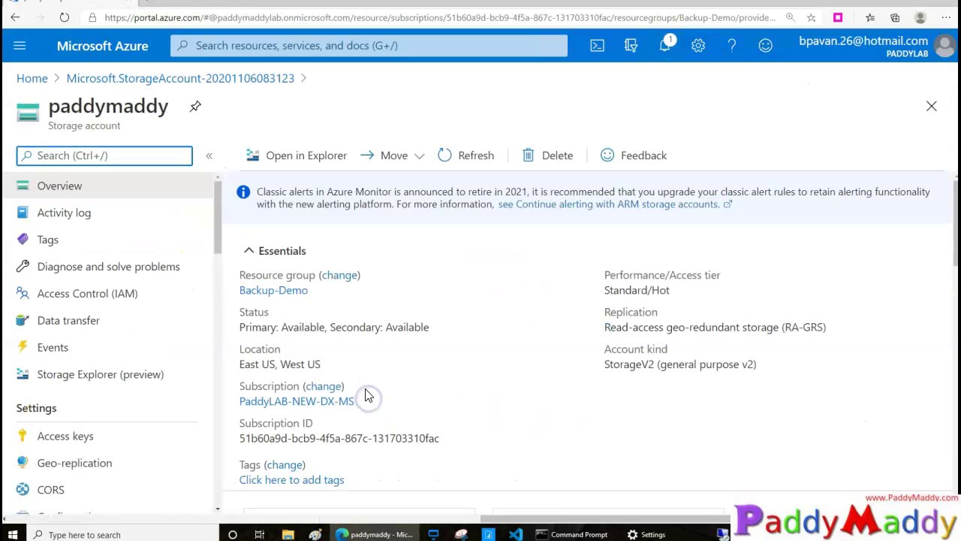
- Return to vm01's Backup page, check its application-consistent restore point and start a Restore VM operation
left_click(117, 44)
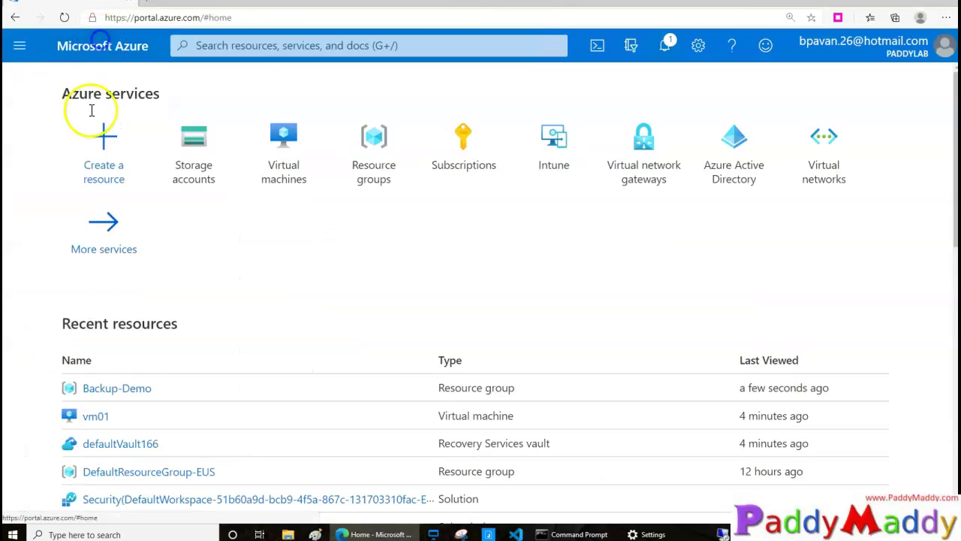
left_click(87, 413)
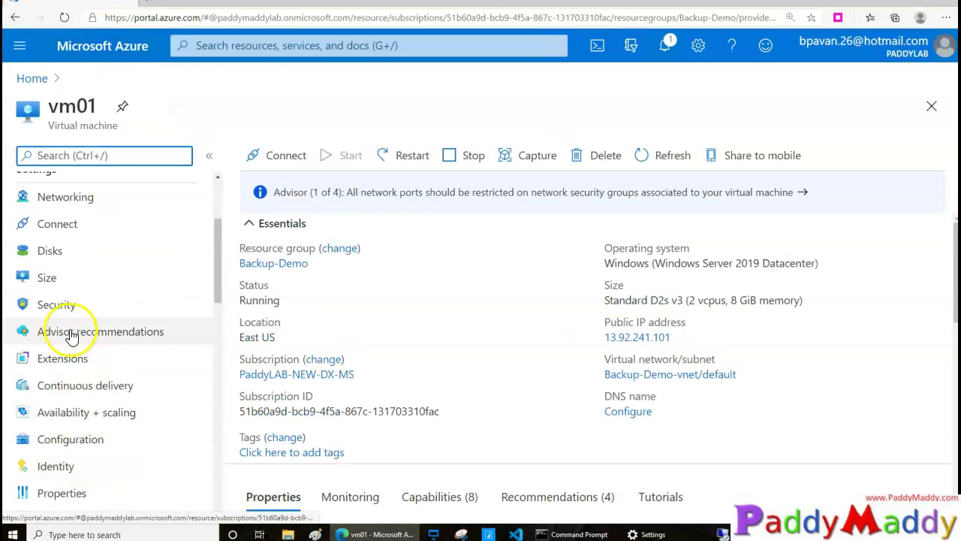
scroll(67, 317, "down", 3)
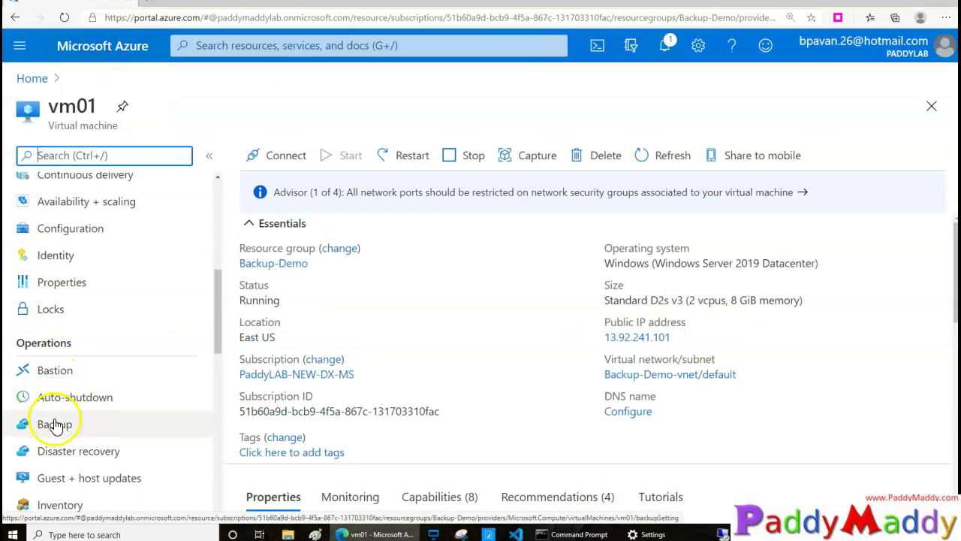
left_click(54, 422)
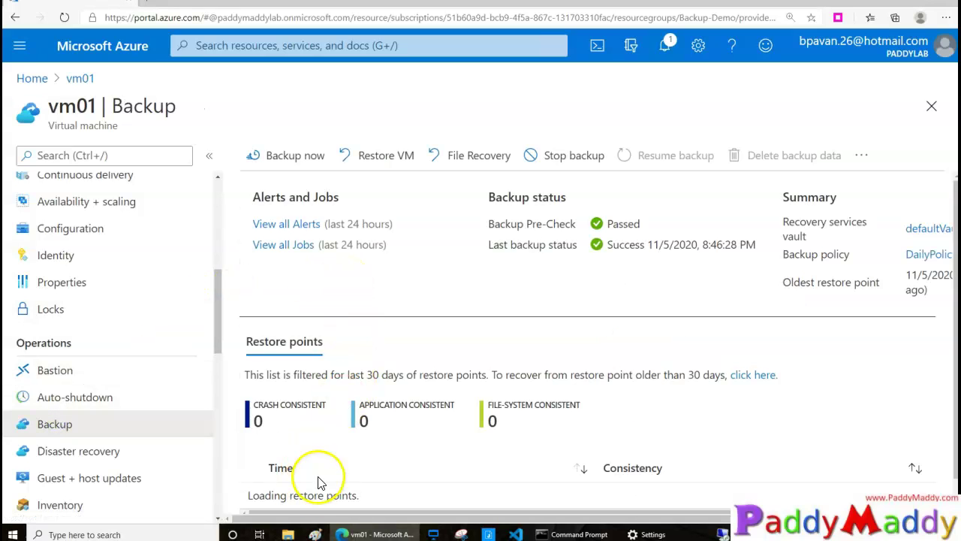
scroll(322, 469, "down", 1)
left_click_drag(372, 473, 650, 470)
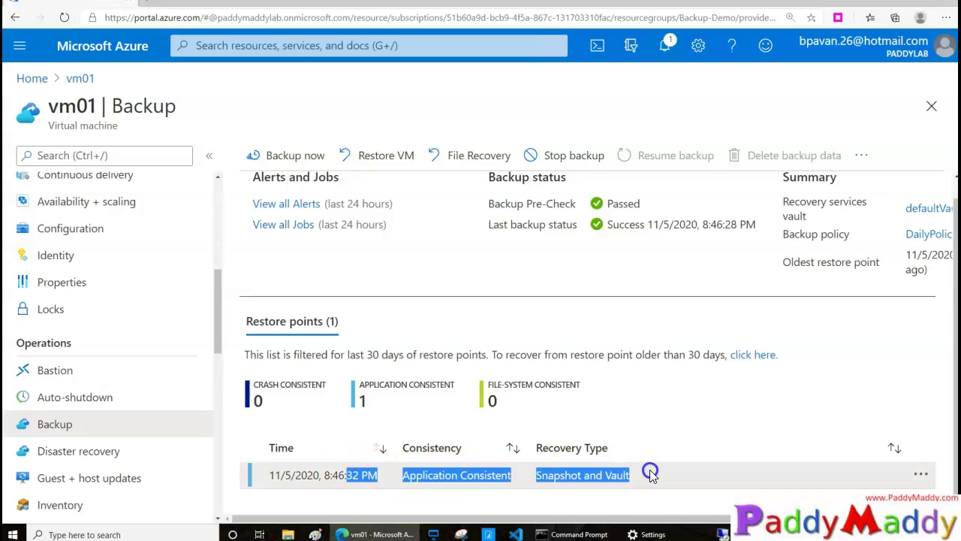
scroll(480, 361, "up", 1)
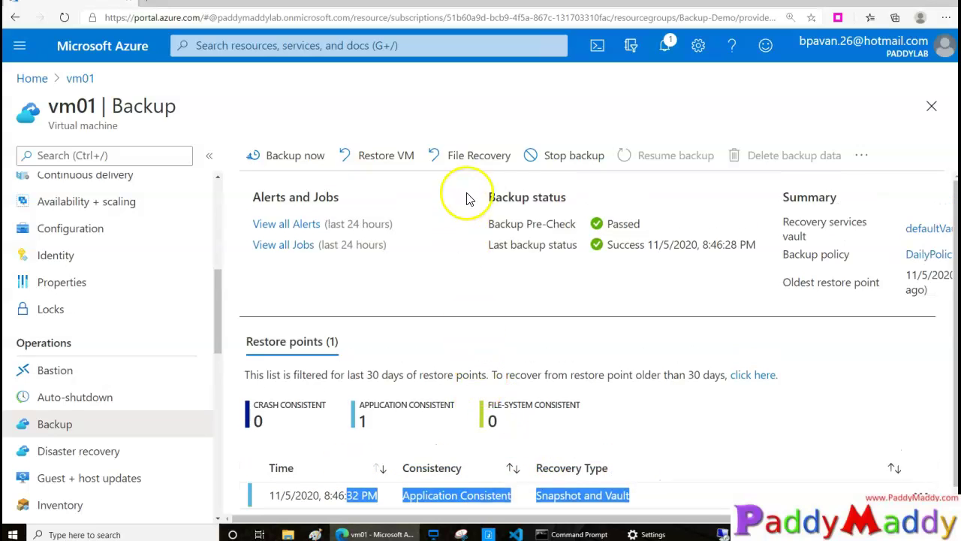
left_click(378, 161)
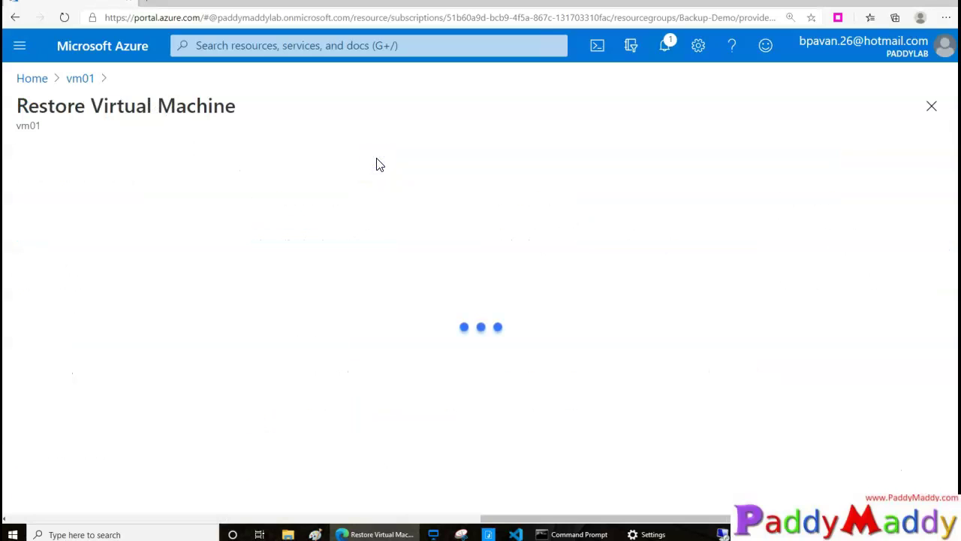
- Set the restore point list's start date to 10/22/2020 and select the application-consistent point from 11/5/2020, 8:46:32 PM
left_click(233, 217)
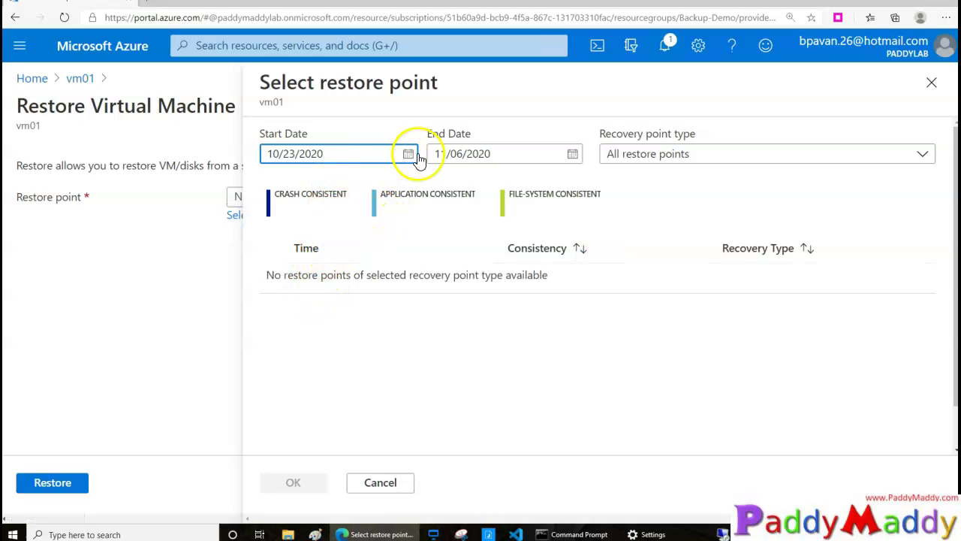
left_click_drag(475, 276, 638, 316)
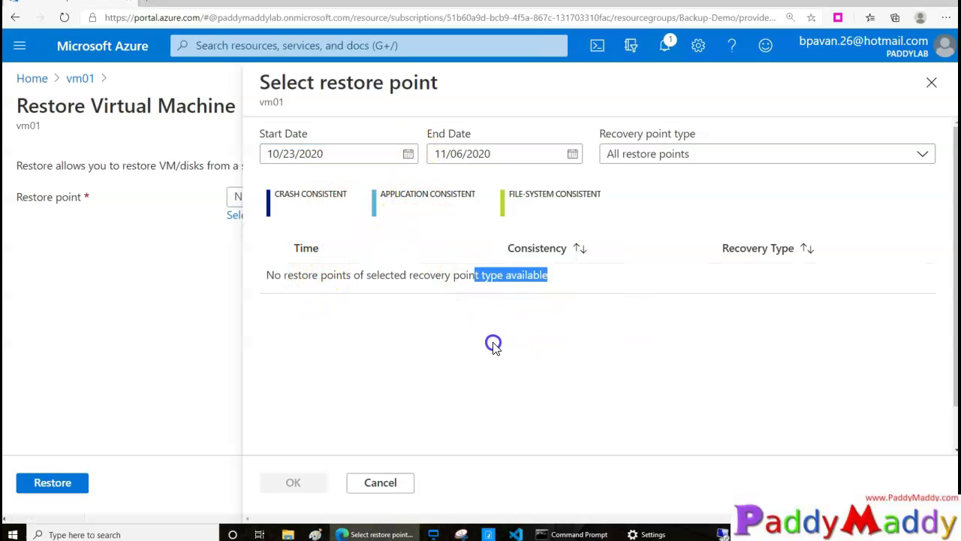
left_click(408, 153)
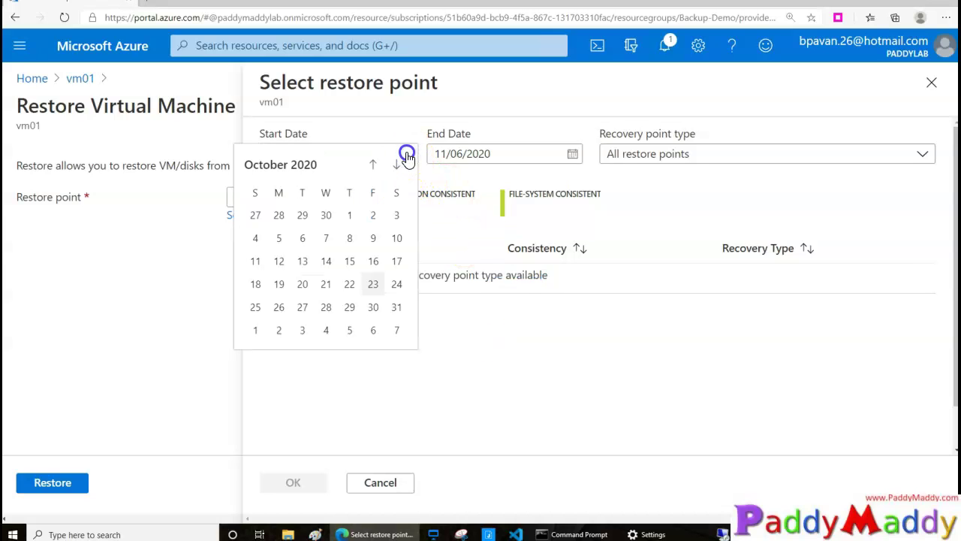
left_click(349, 284)
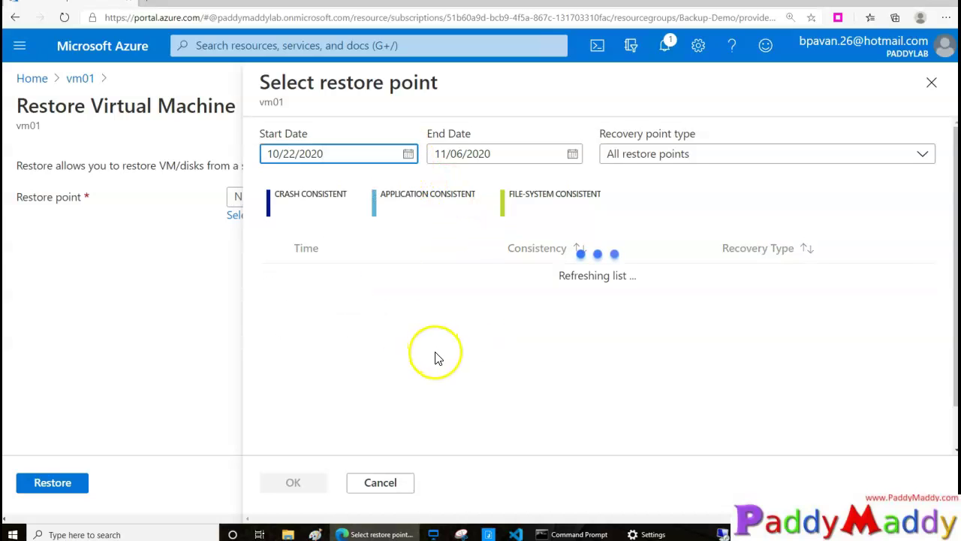
left_click(384, 282)
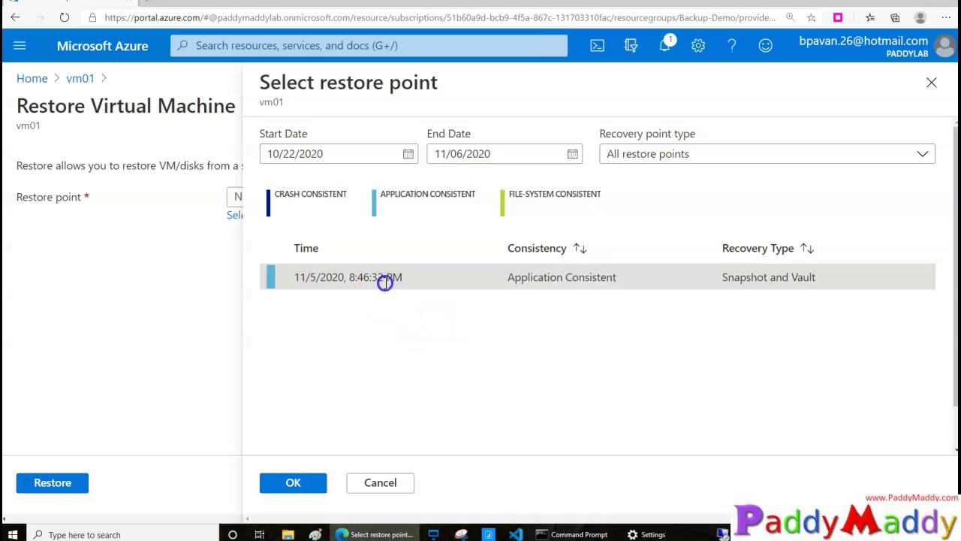
left_click_drag(330, 282, 418, 293)
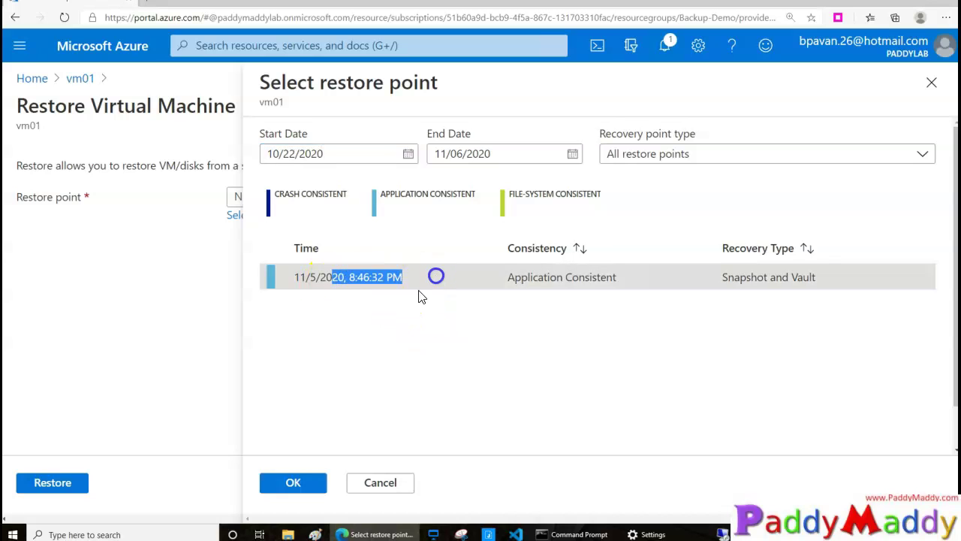
left_click(300, 483)
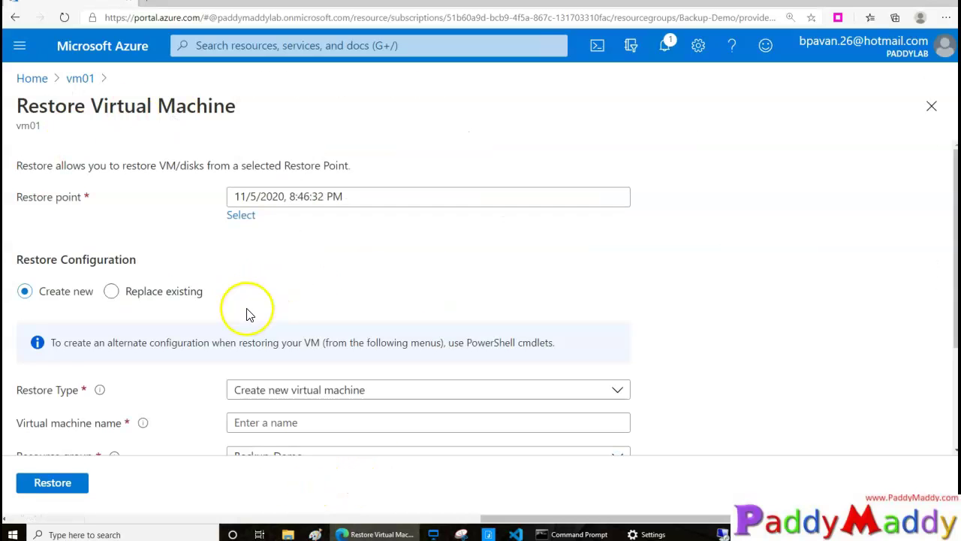
- Configure the restore to replace the existing disks with paddymaddy (StandardRAGRS) as the staging location, and submit it
scroll(244, 315, "down", 1)
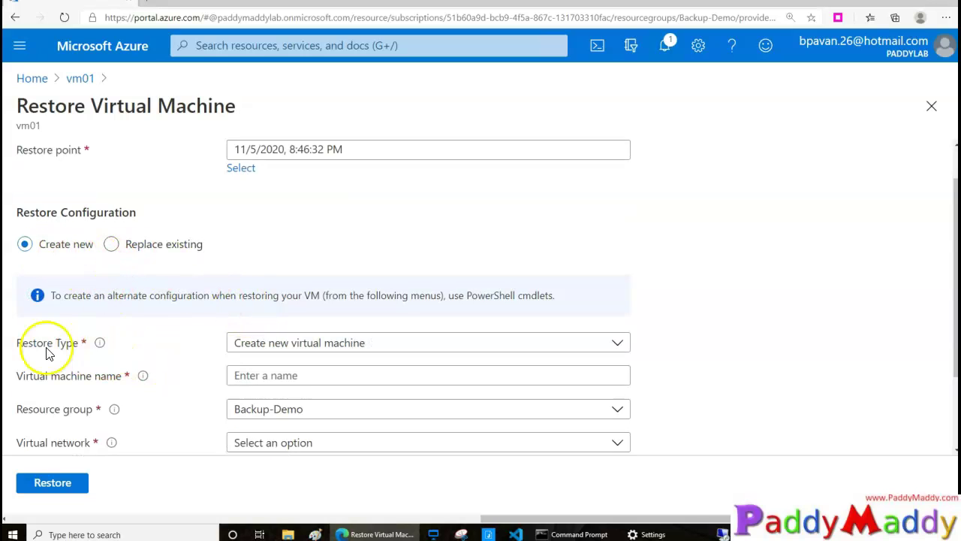
left_click(128, 247)
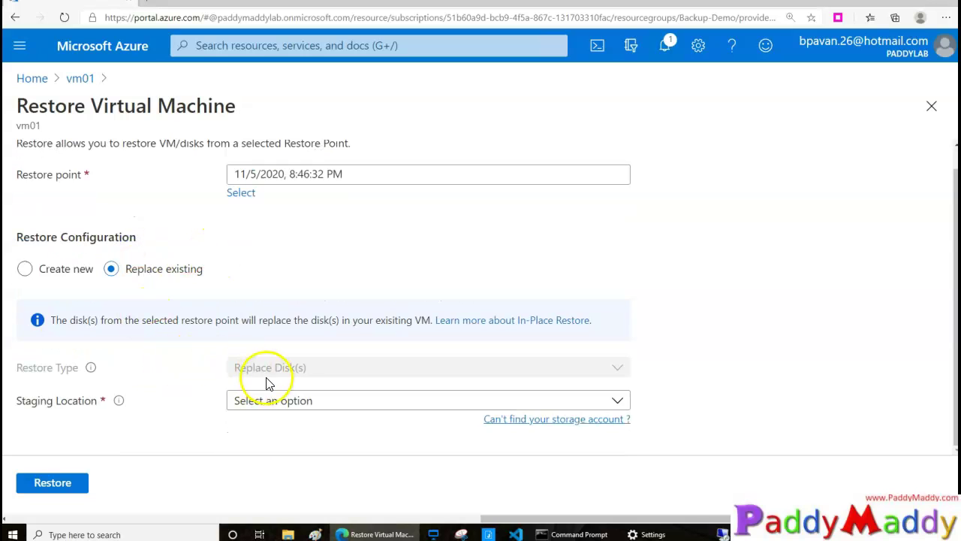
left_click(289, 400)
left_click(290, 453)
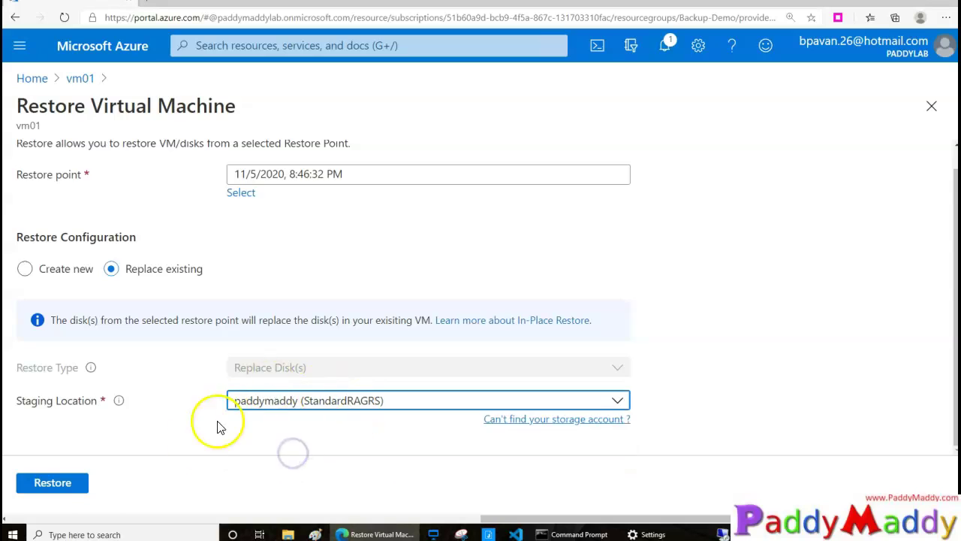
left_click(63, 497)
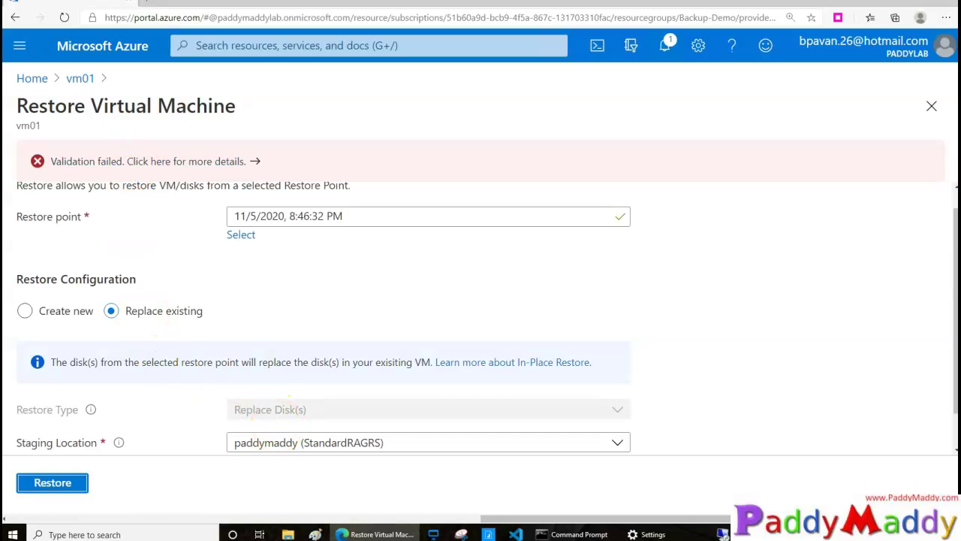
- Open the restore validation error details and examine the error message and recommended action
left_click_drag(282, 158, 358, 133)
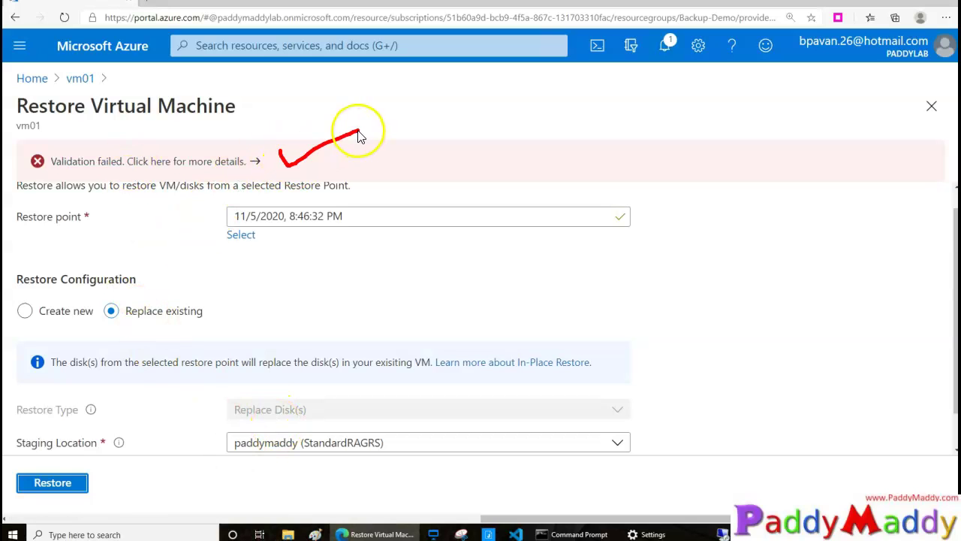
scroll(286, 429, "down", 2)
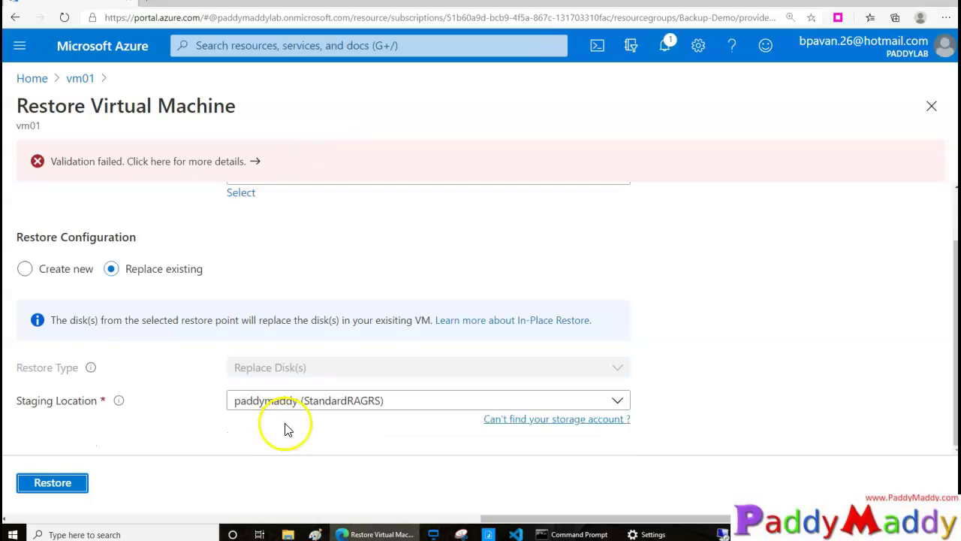
mouse_move(214, 94)
left_mouse_down()
mouse_move(203, 86)
mouse_move(225, 90)
mouse_move(227, 215)
mouse_move(39, 151)
mouse_move(65, 125)
mouse_move(23, 123)
mouse_move(54, 119)
left_mouse_up()
left_click(161, 162)
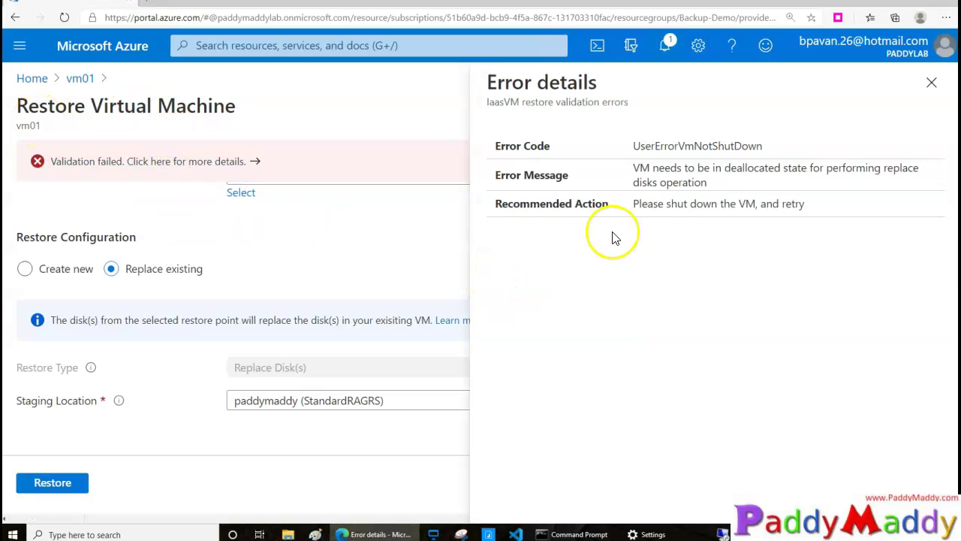
left_click_drag(666, 183, 826, 172)
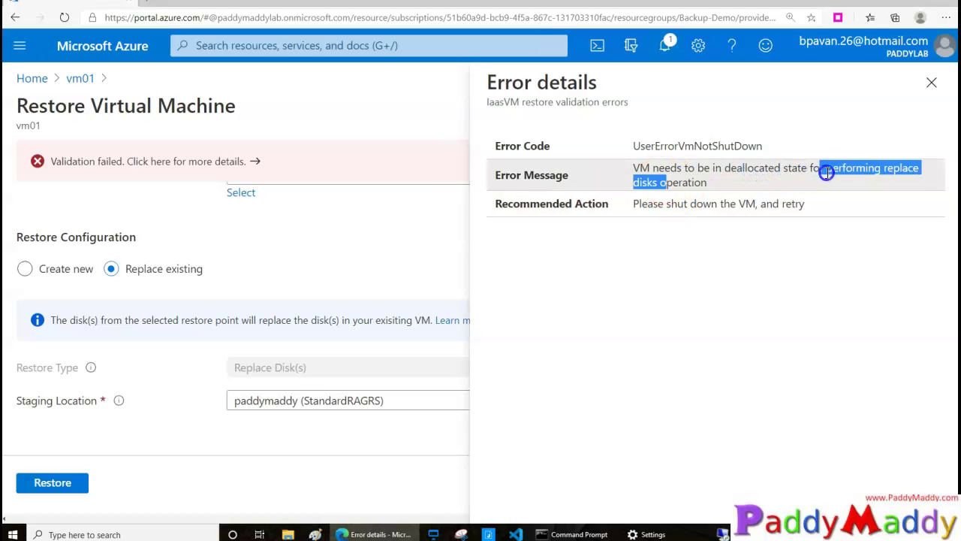
left_click(680, 187)
left_click_drag(633, 171, 728, 193)
left_click(703, 213)
left_click_drag(670, 201, 822, 203)
left_click(808, 284)
- Open vm01's overview in a separate browser tab and stop the virtual machine without reserving its public IP address
right_click(79, 81)
key("Escape")
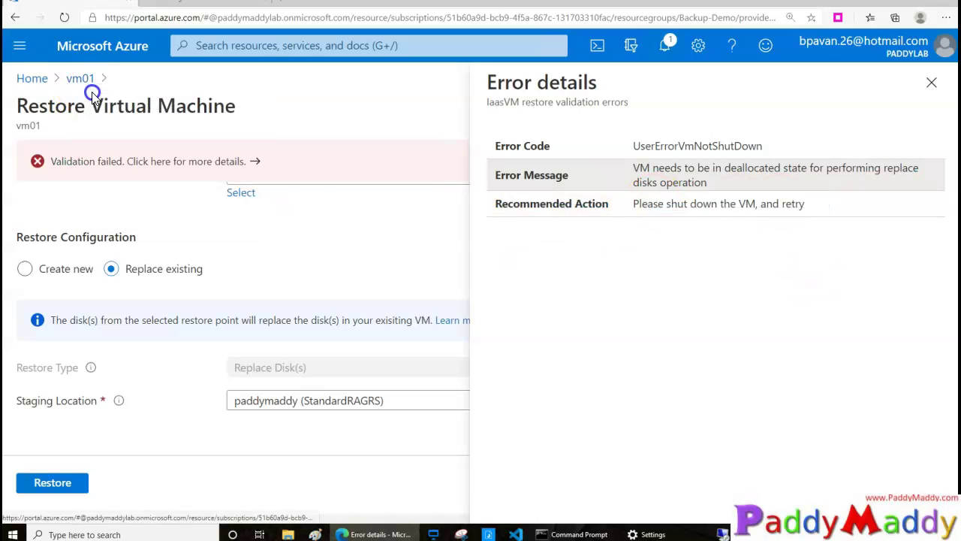
left_click(82, 80)
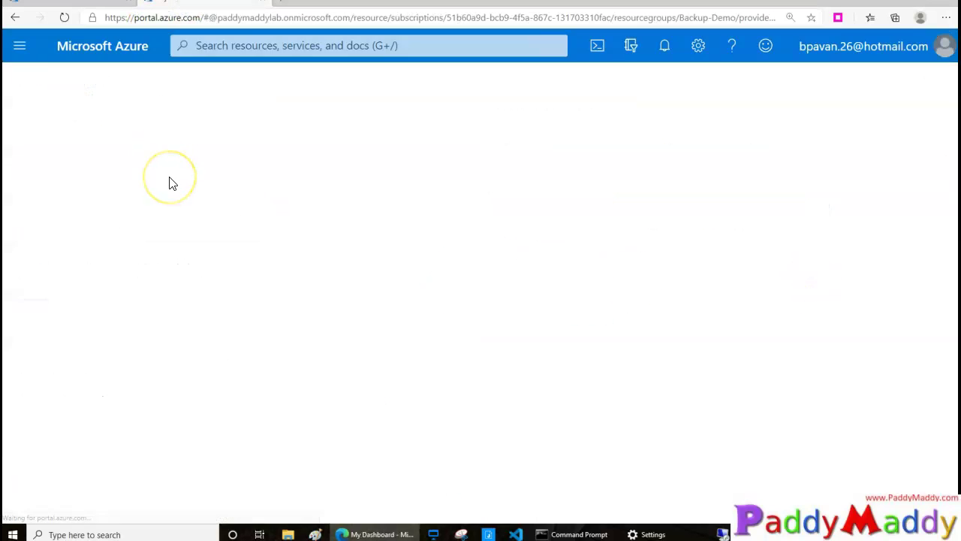
left_click(462, 157)
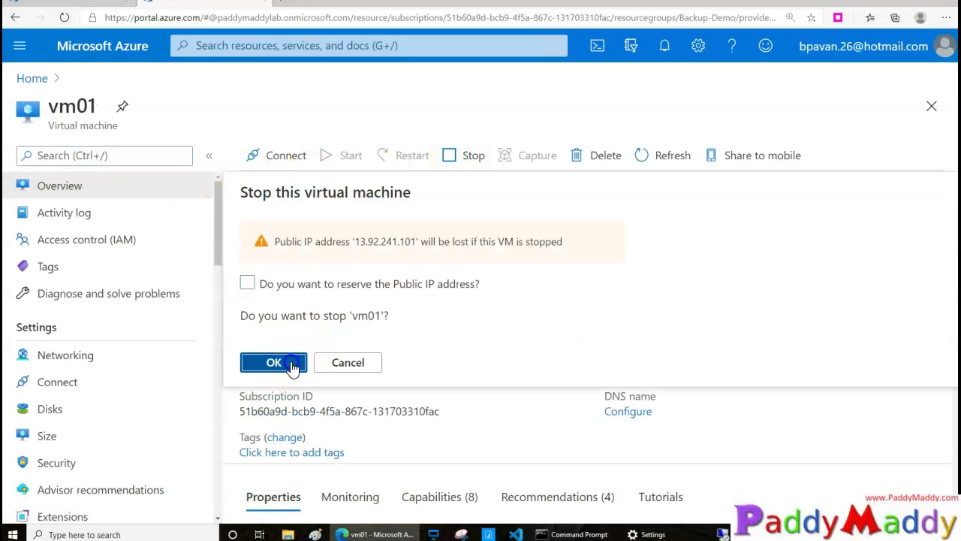
left_click(291, 366)
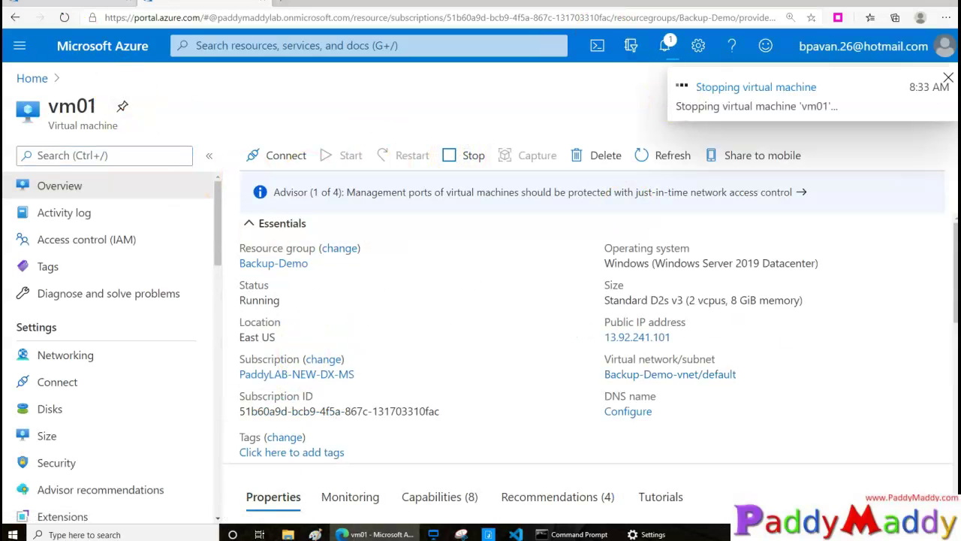
- Return to the restore form, close the error details and submit the replace-disks restore of vm01 again
left_click(63, 17)
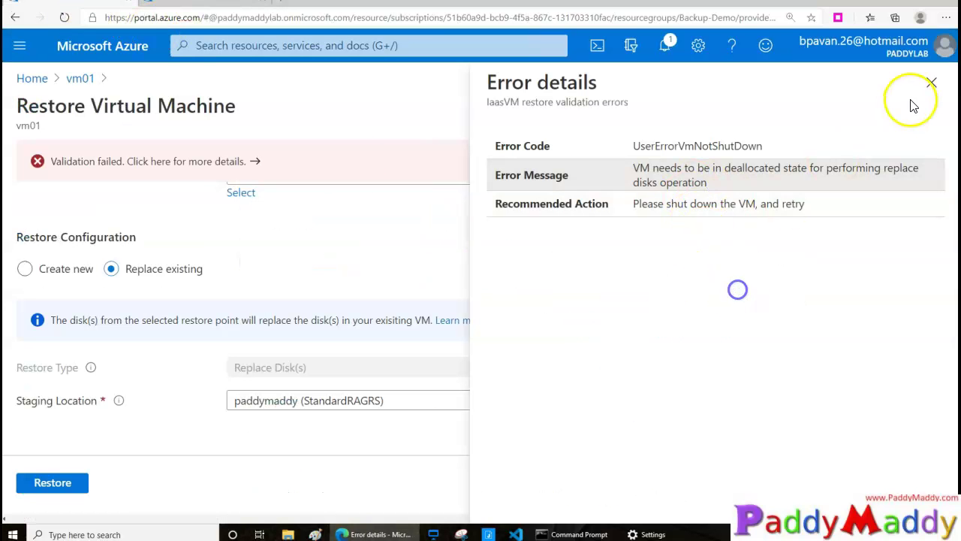
left_click(933, 84)
left_click(47, 482)
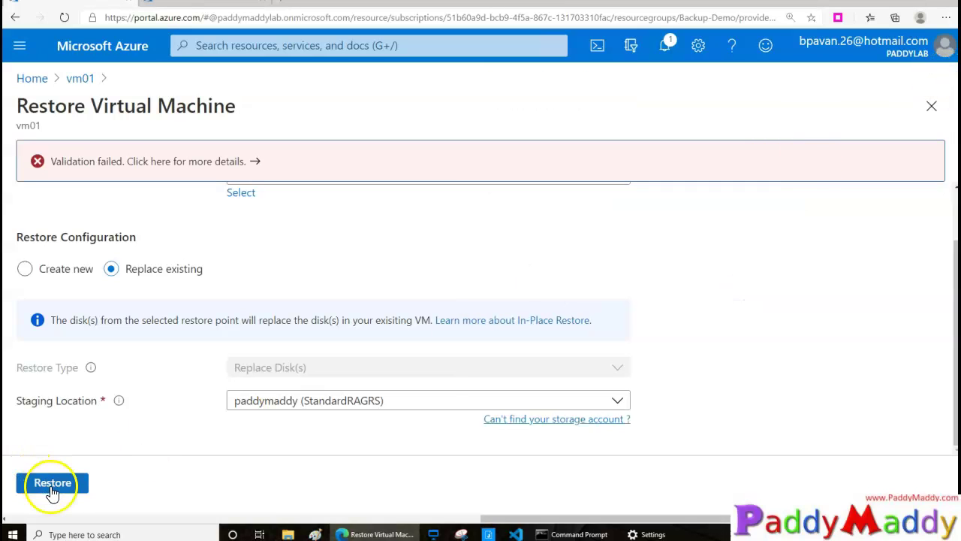
double_click(89, 163)
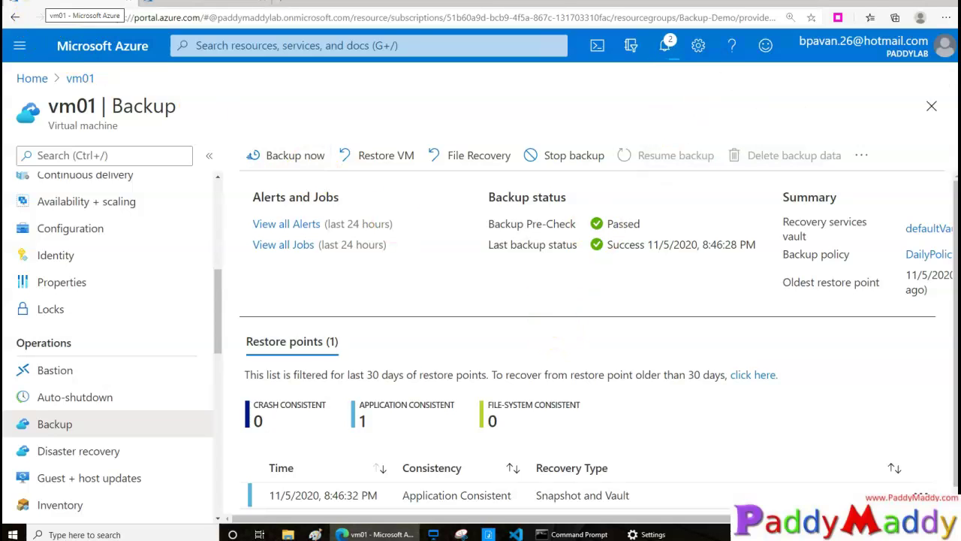
- Check the portal notification about triggering the restore for vm01, and close the notifications
left_click(666, 47)
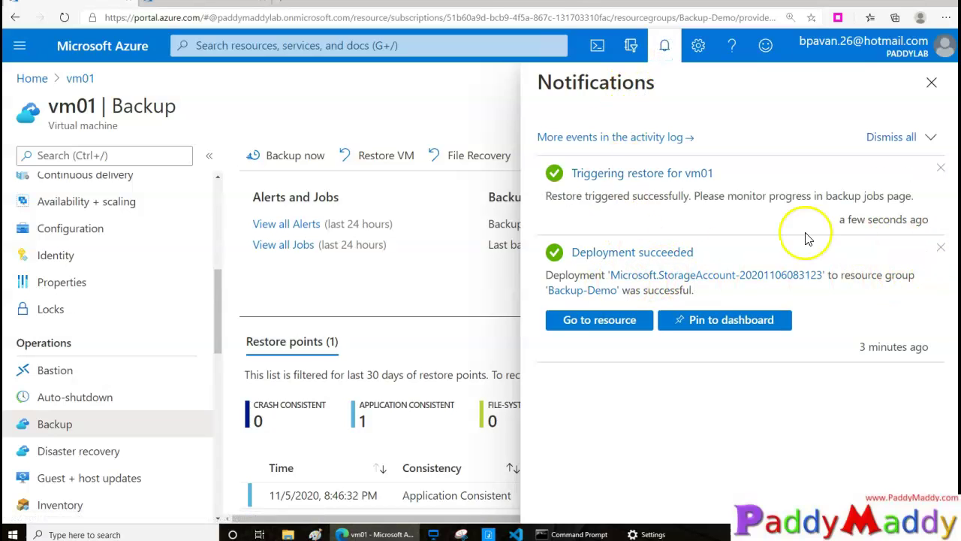
left_click_drag(562, 196, 762, 197)
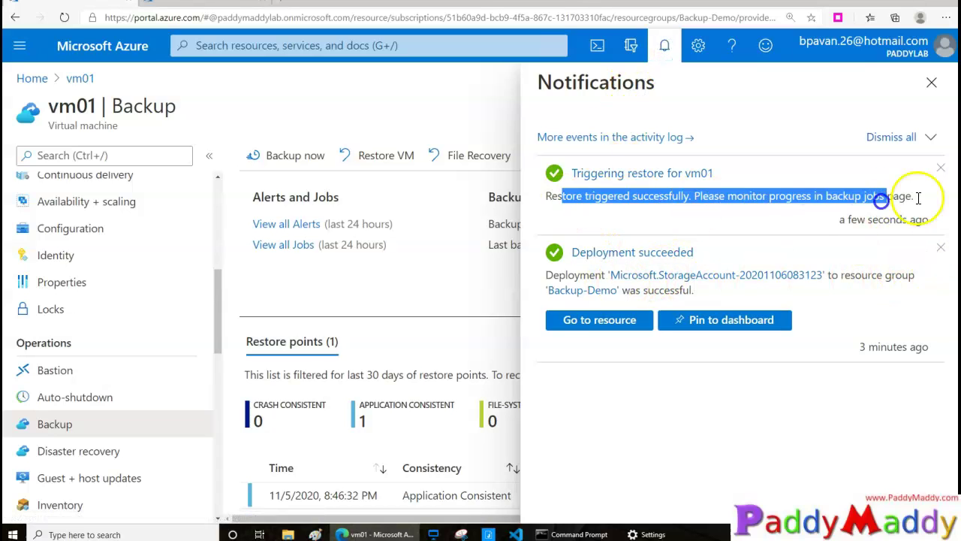
left_click(931, 82)
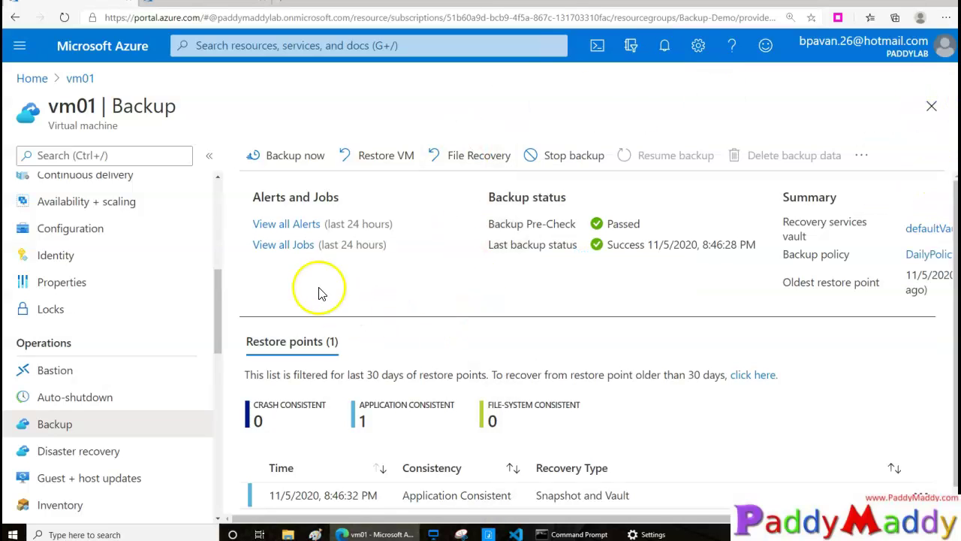
- View all of vm01's backup jobs from the last 24 hours and examine their operations, statuses, types and durations
left_click(292, 245)
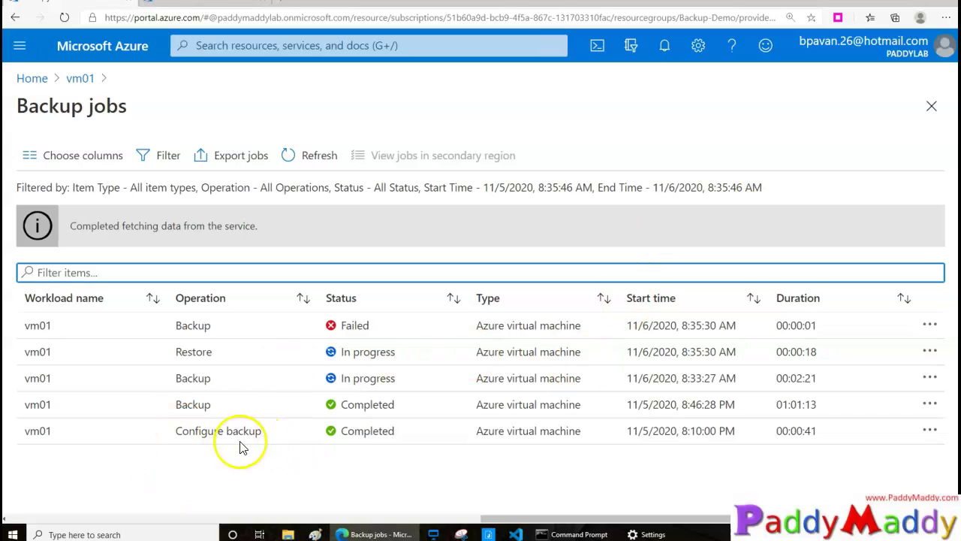
left_click_drag(401, 328, 478, 302)
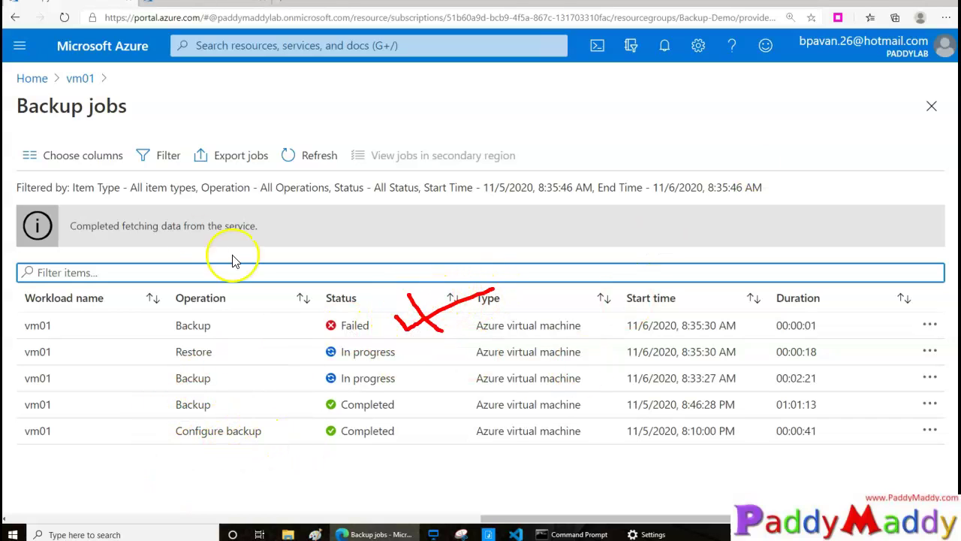
mouse_move(109, 74)
left_mouse_down()
mouse_move(30, 84)
mouse_move(89, 51)
mouse_move(340, 242)
mouse_move(404, 310)
mouse_move(399, 259)
left_mouse_up()
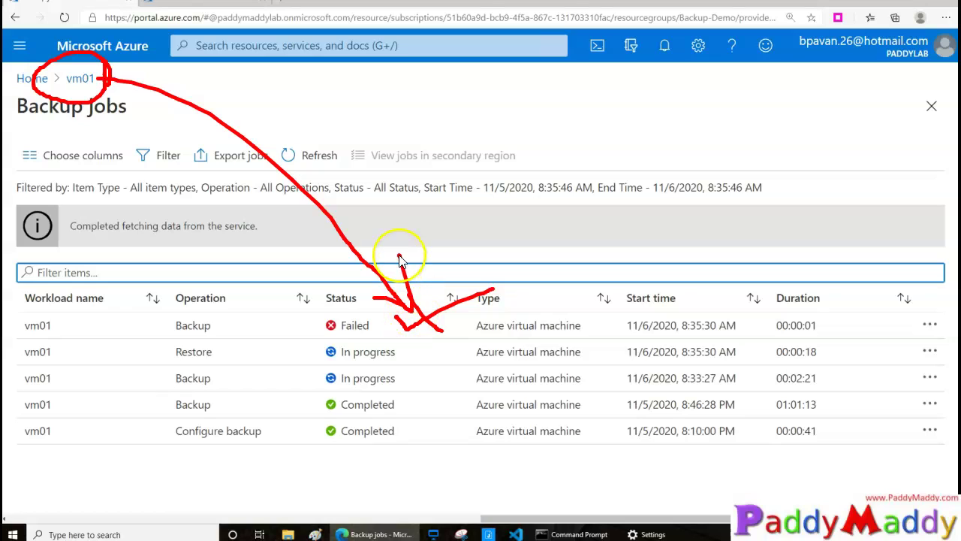
left_click_drag(62, 90, 127, 353)
key("Escape")
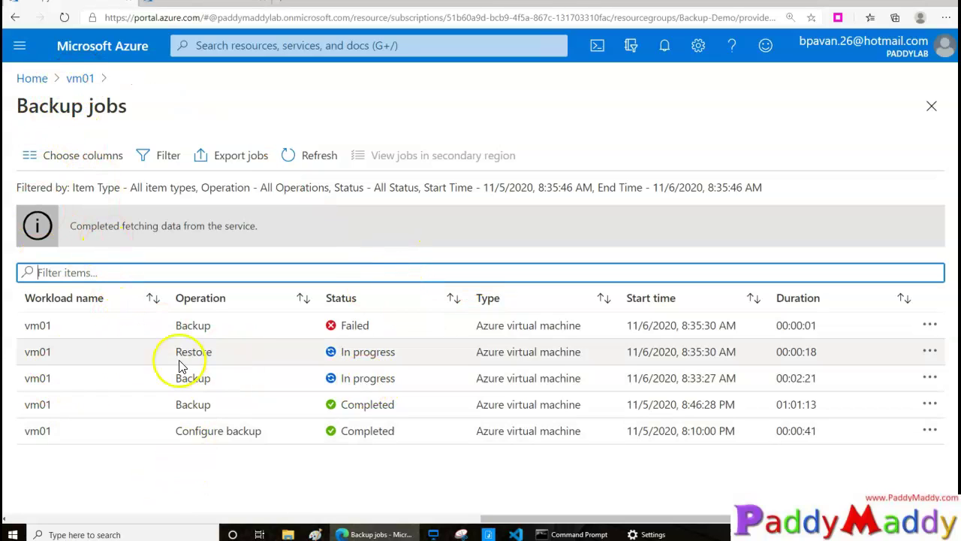
left_click_drag(175, 325, 249, 335)
left_click_drag(475, 325, 609, 328)
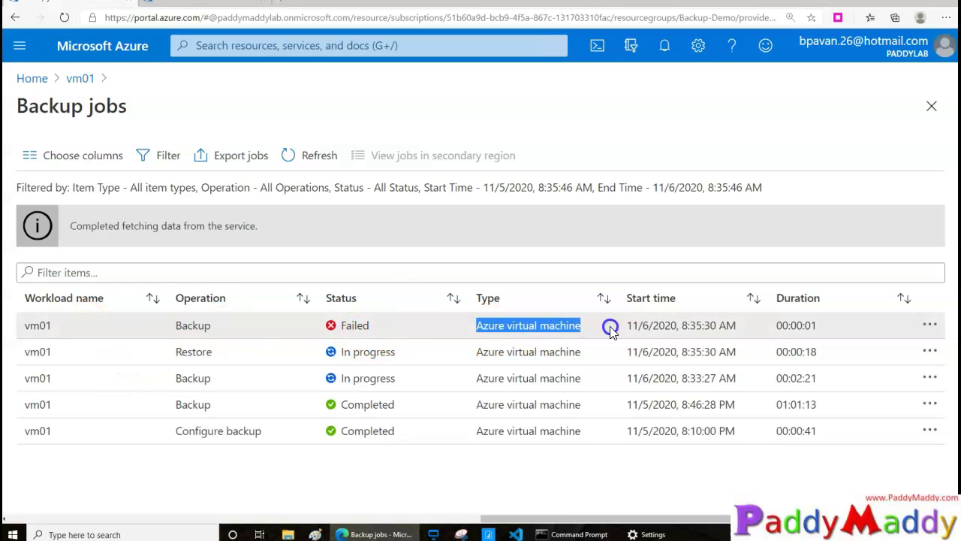
left_click(688, 356)
left_click_drag(795, 352, 414, 377)
- Refresh the backup jobs, check the progress in the Restore job's details, and return to the job list
left_click(309, 154)
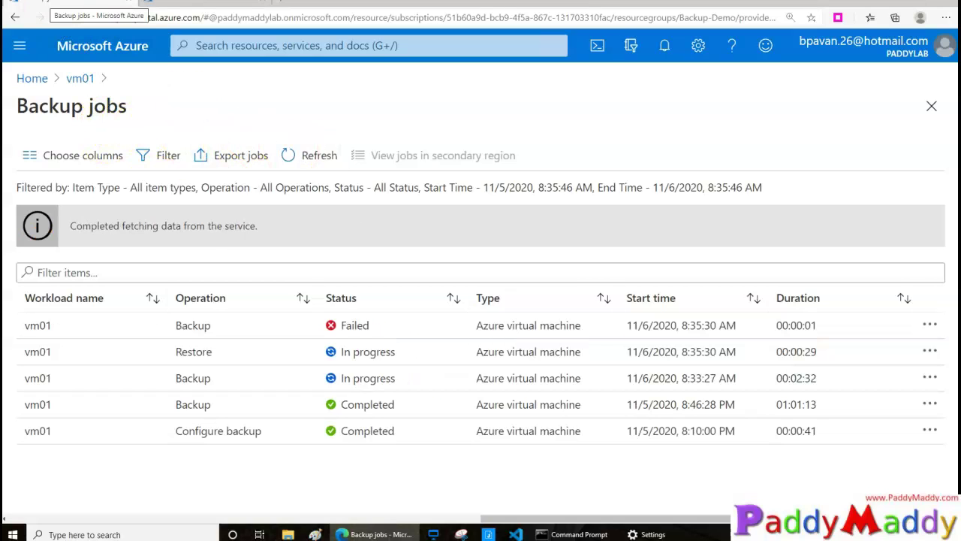
left_click(252, 353)
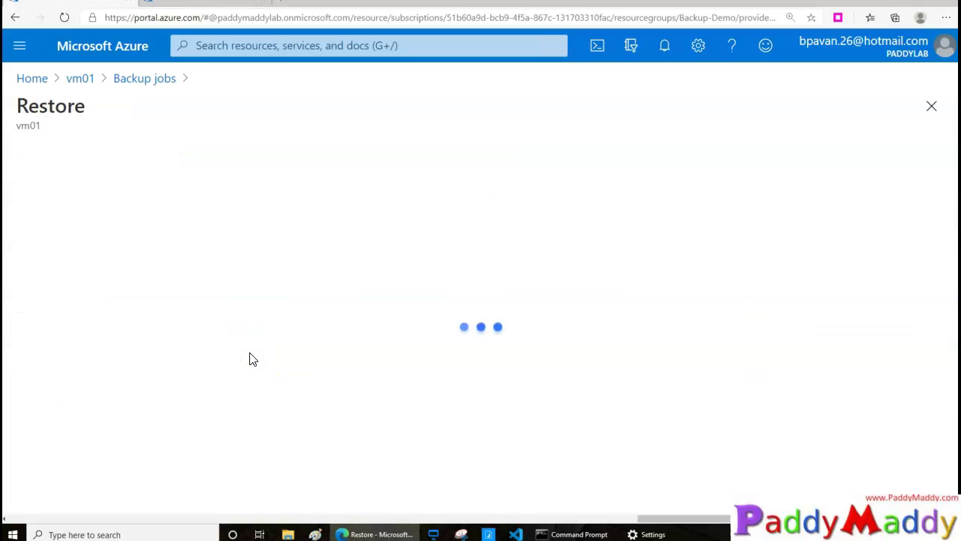
left_click_drag(22, 443, 187, 450)
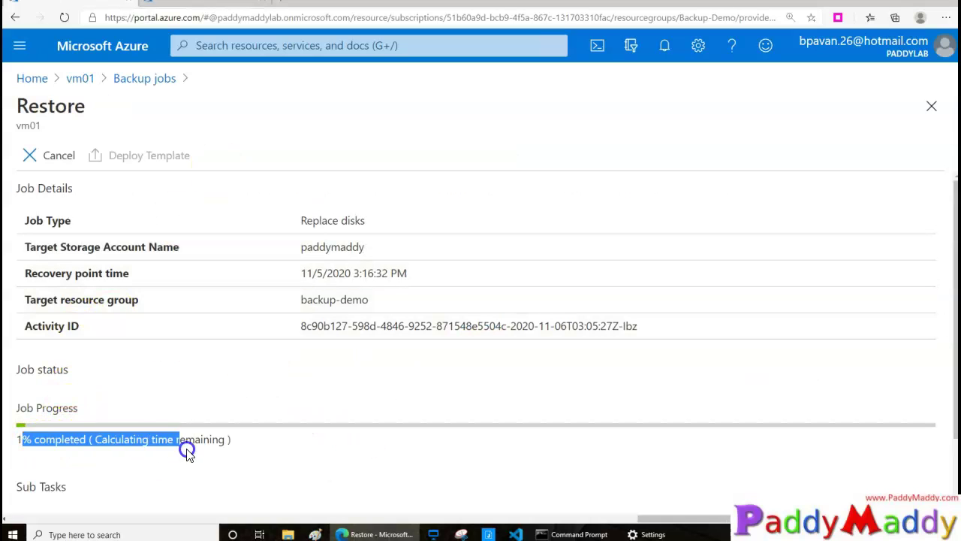
left_click(147, 79)
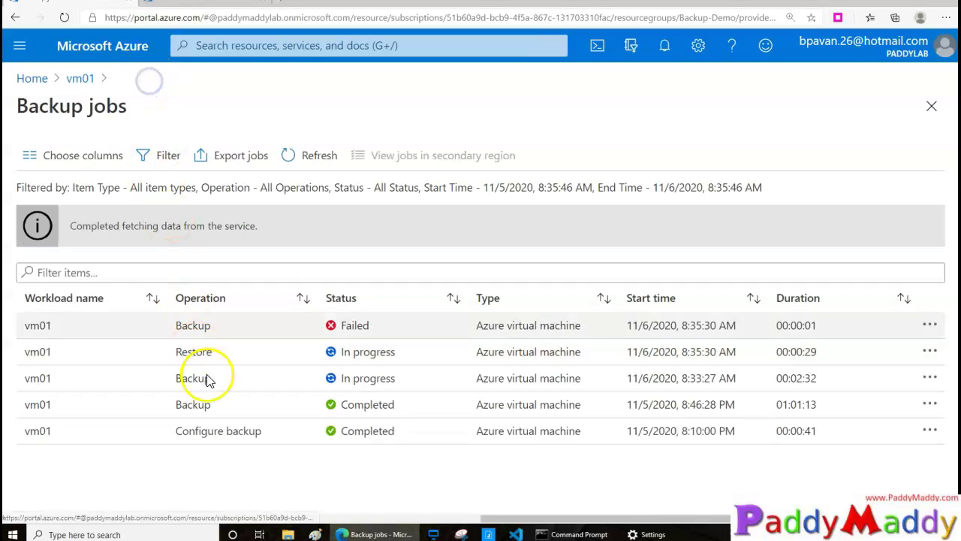
- Check the sub-tasks of vm01's Backup job started at 8:33:27 AM, then return to the job list and examine its start time and duration
left_click(103, 379)
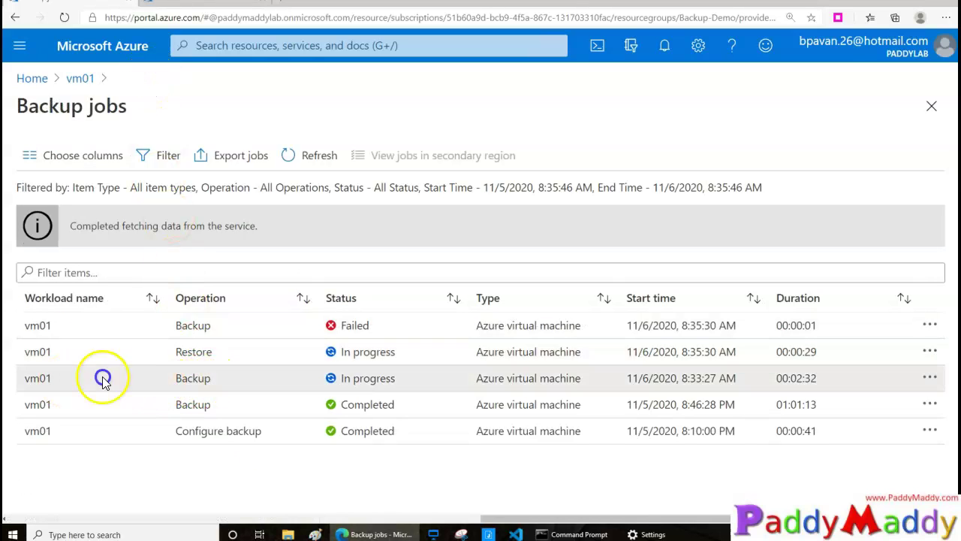
left_click(198, 379)
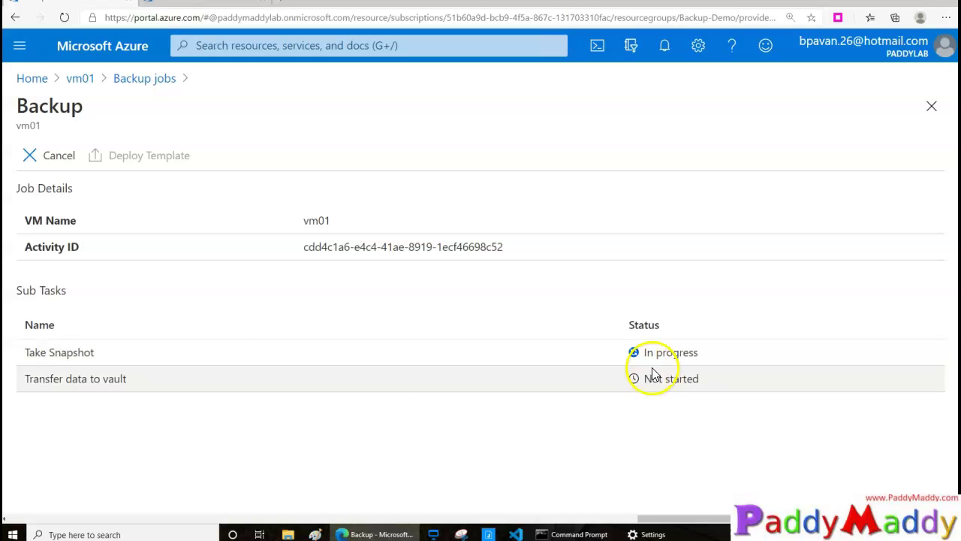
double_click(112, 352)
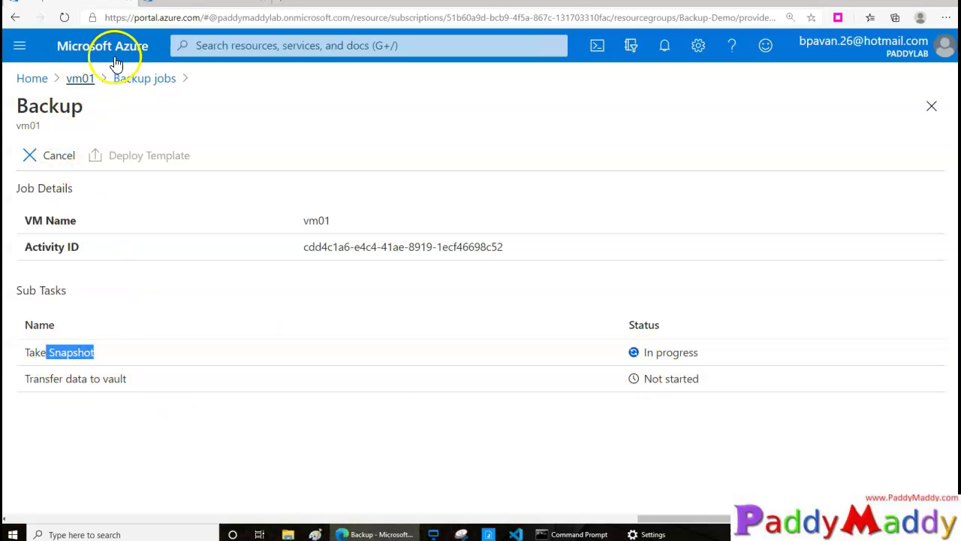
left_click(144, 78)
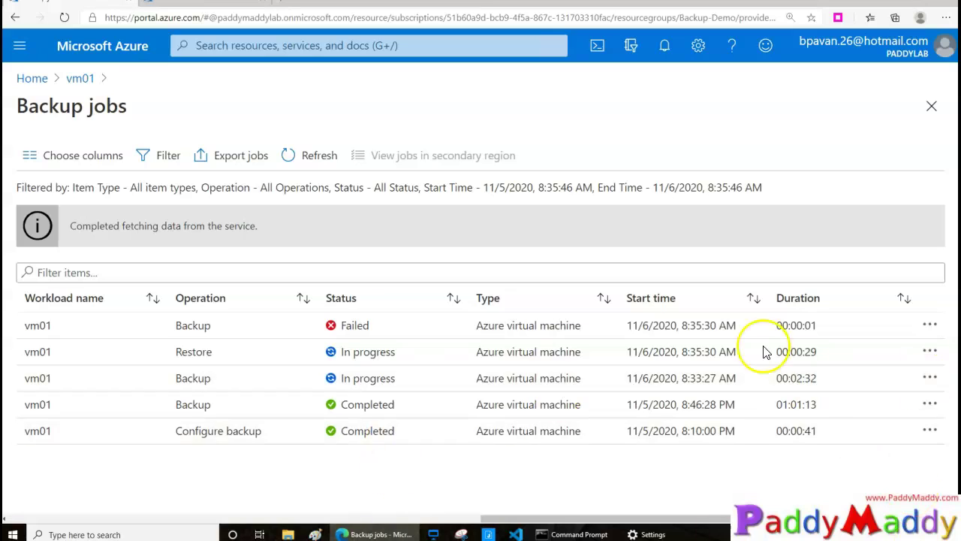
left_click_drag(625, 380, 733, 378)
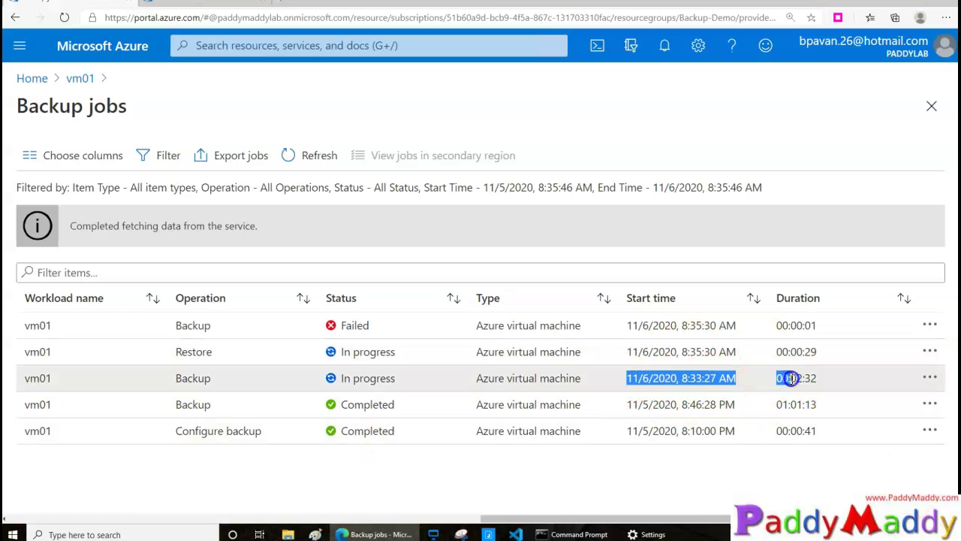
left_click(657, 356)
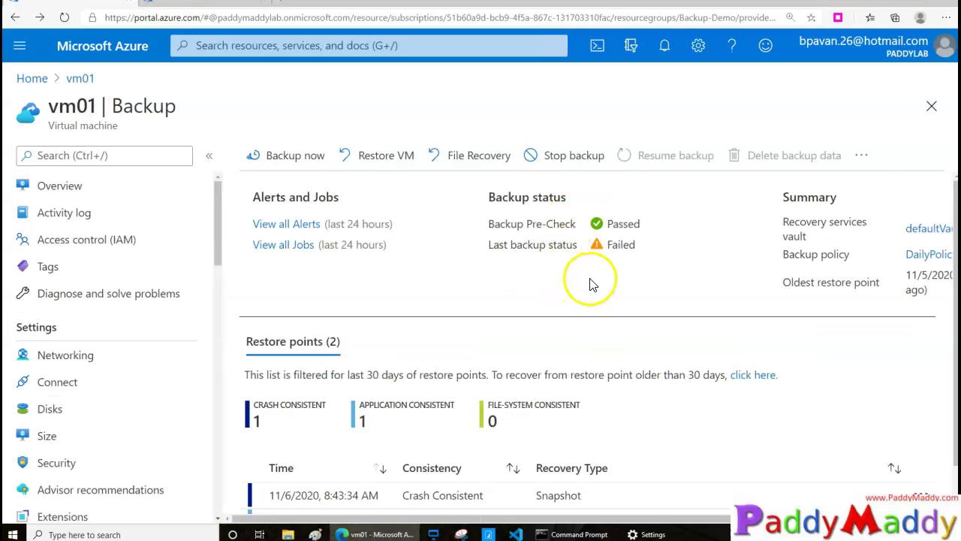
- Reopen vm01's jobs from the last 24 hours and check the statuses of the Restore job and the Backup job started at 8:33:27 AM
left_click(300, 245)
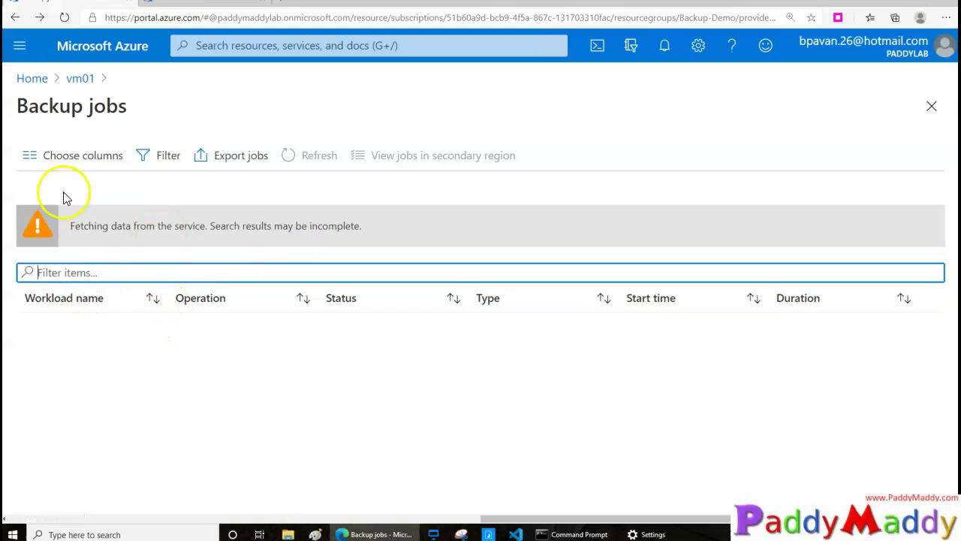
left_click_drag(76, 229, 315, 230)
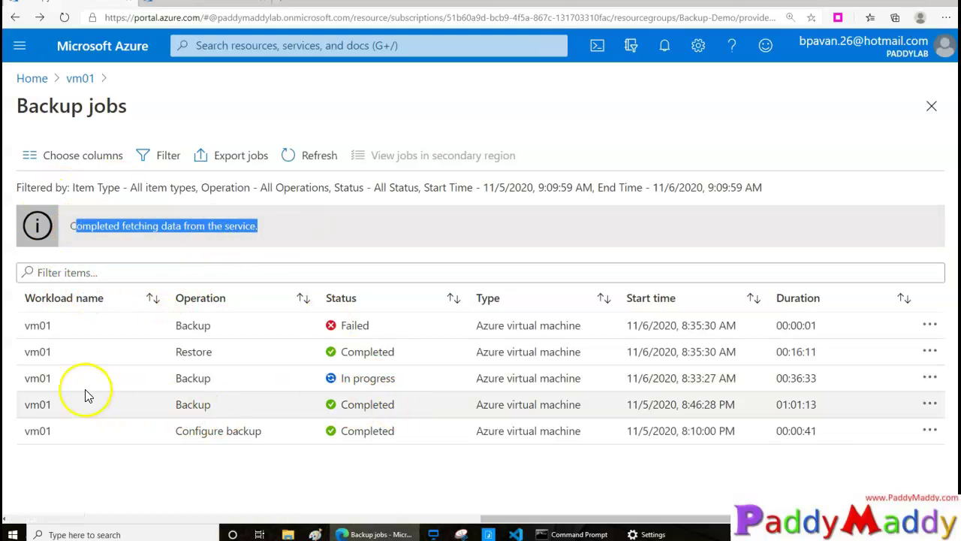
left_click_drag(173, 358, 397, 354)
left_click_drag(333, 380, 601, 377)
- Open the Restore job's details and examine its target storage account, progress, sub-task statuses and transferred data
left_click(155, 359)
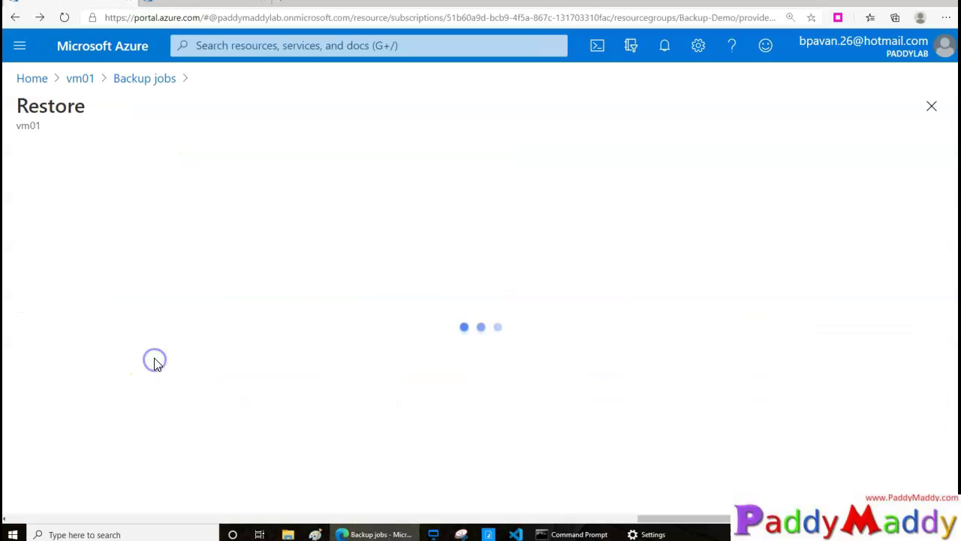
left_click_drag(55, 106, 136, 102)
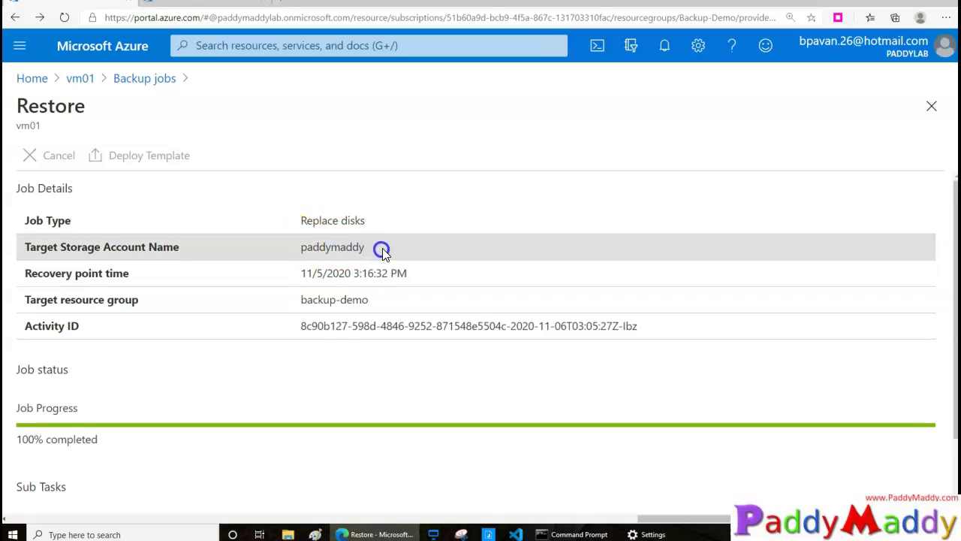
left_click_drag(16, 455, 95, 456)
key("Escape")
left_click_drag(308, 247, 384, 248)
scroll(120, 483, "down", 2)
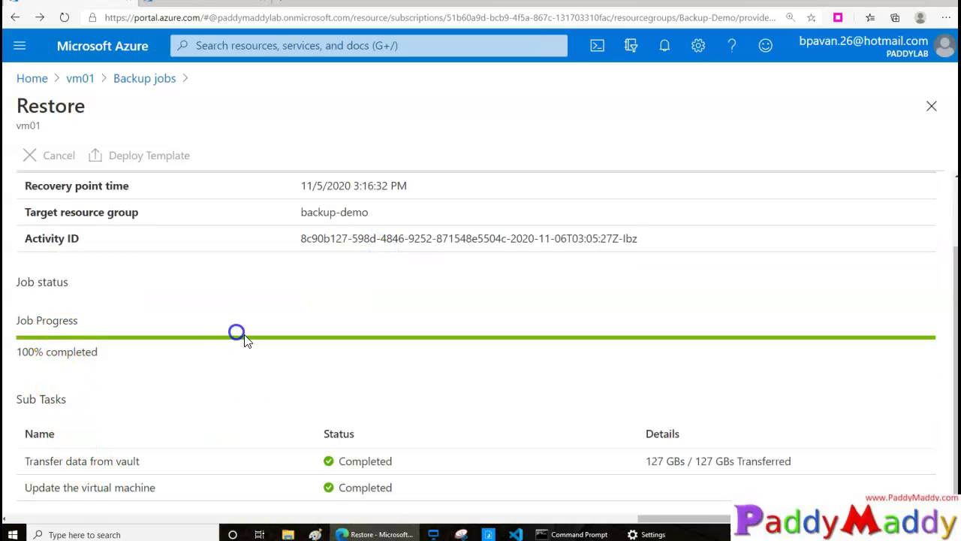
left_click_drag(66, 487, 186, 497)
left_click_drag(71, 462, 195, 455)
scroll(300, 462, "up", 2)
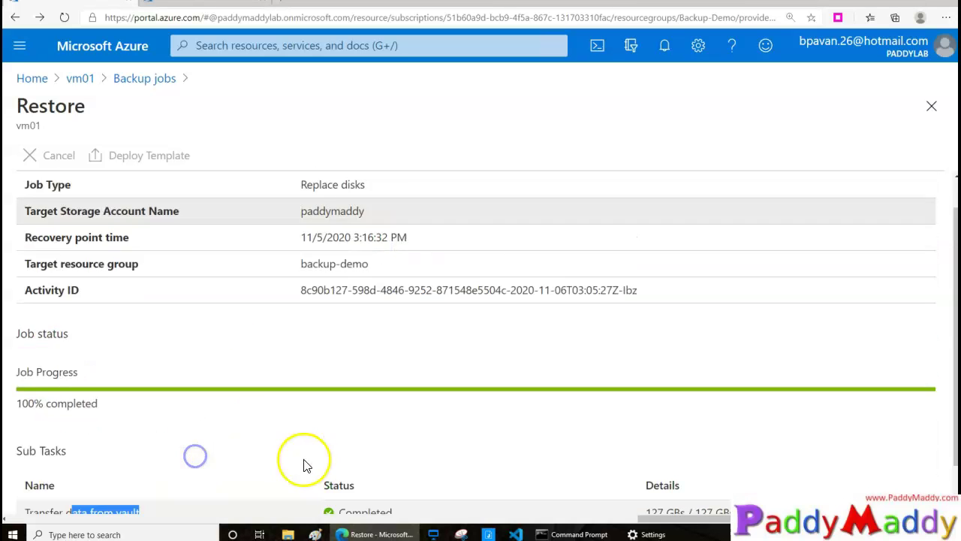
scroll(271, 439, "down", 2)
left_click_drag(650, 461, 794, 460)
scroll(332, 354, "up", 1)
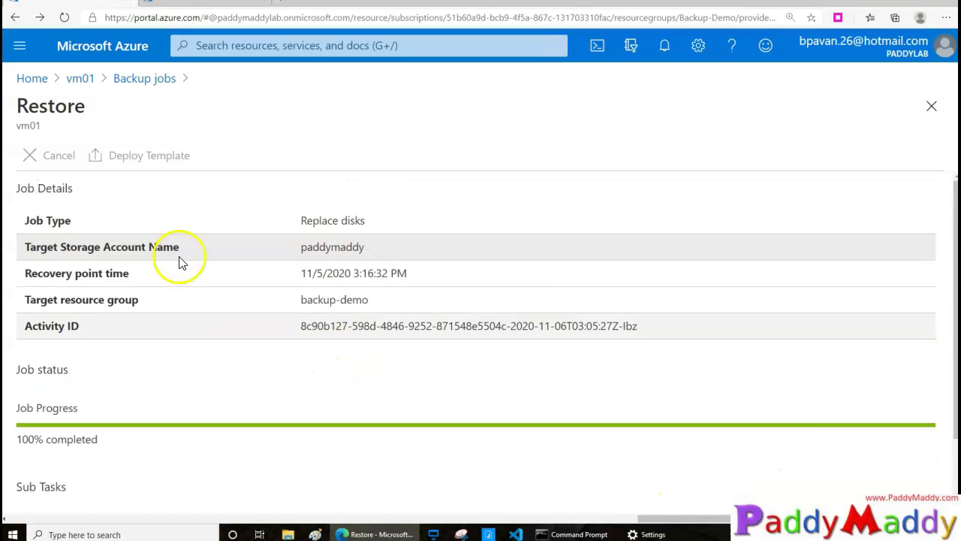
- Leave the restore job details, return to vm01's overview and start the virtual machine
left_click(147, 80)
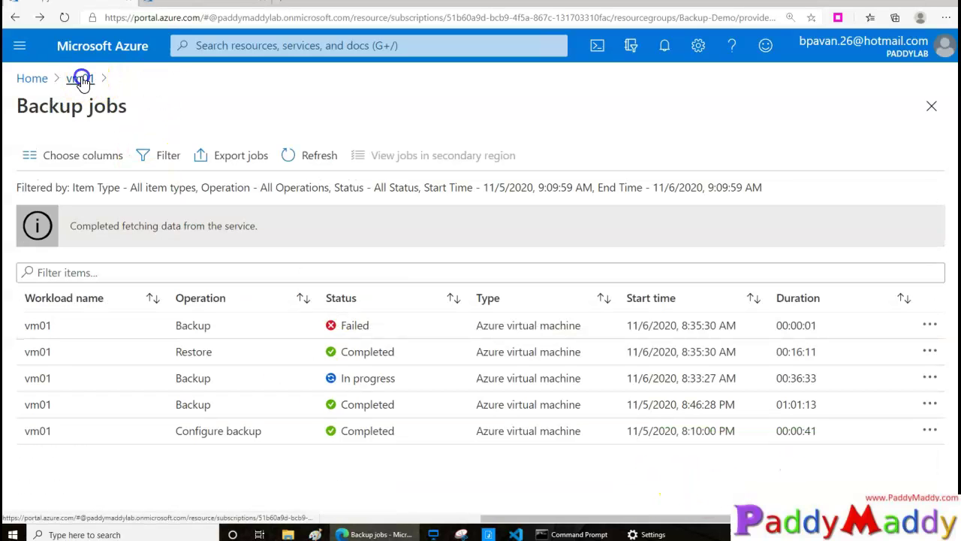
left_click(80, 79)
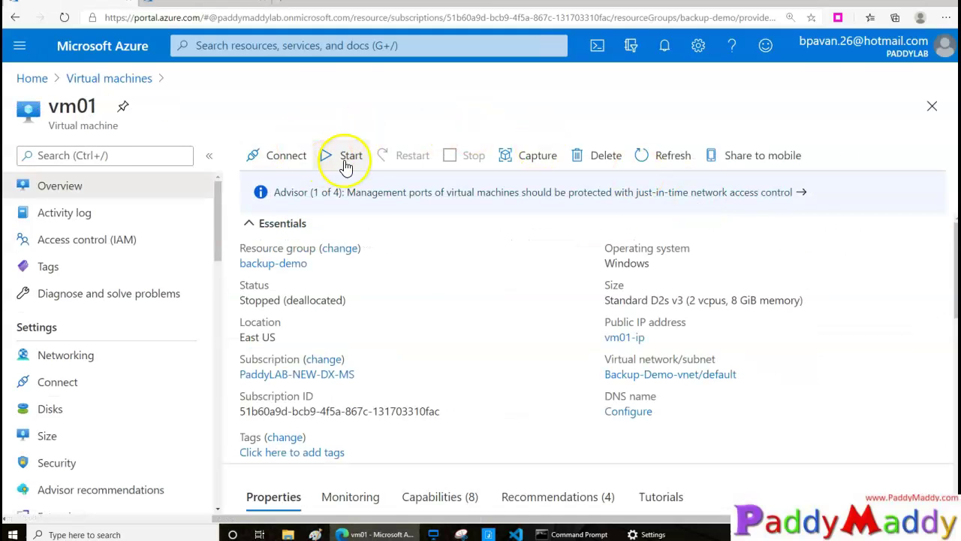
left_click(361, 157)
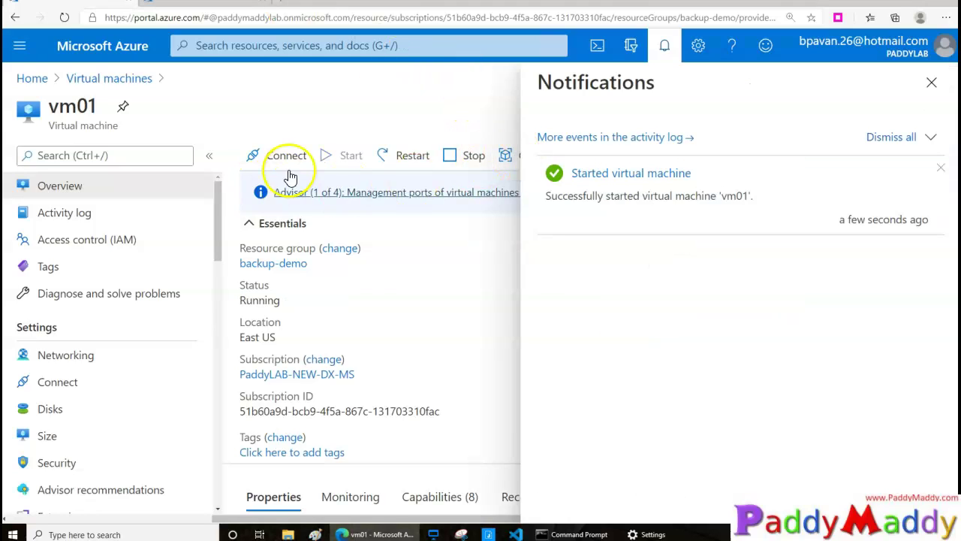
- Connect to vm01 over RDP with a downloaded RDP file, signing in with the account's user name and password
left_click(287, 160)
left_click(279, 184)
left_click(270, 417)
left_click(568, 321)
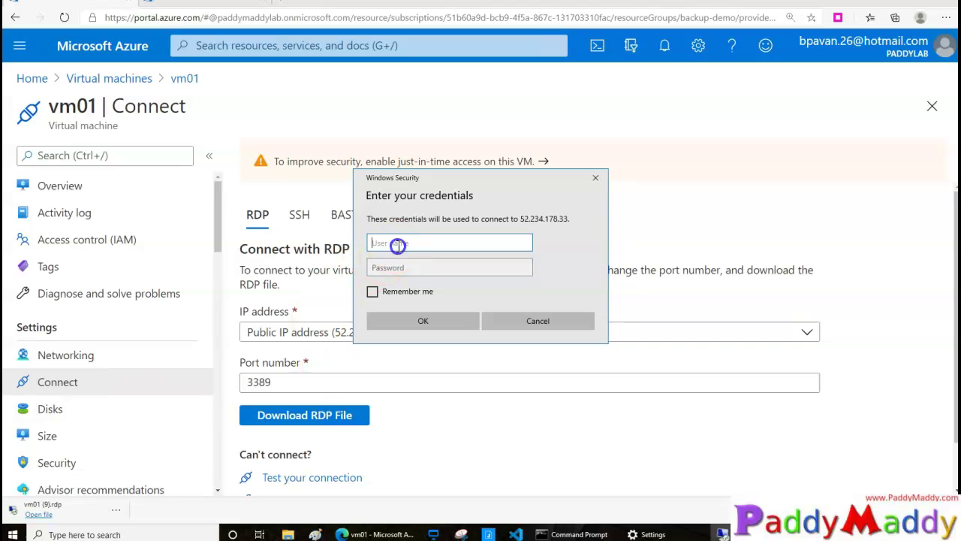
left_click(423, 320)
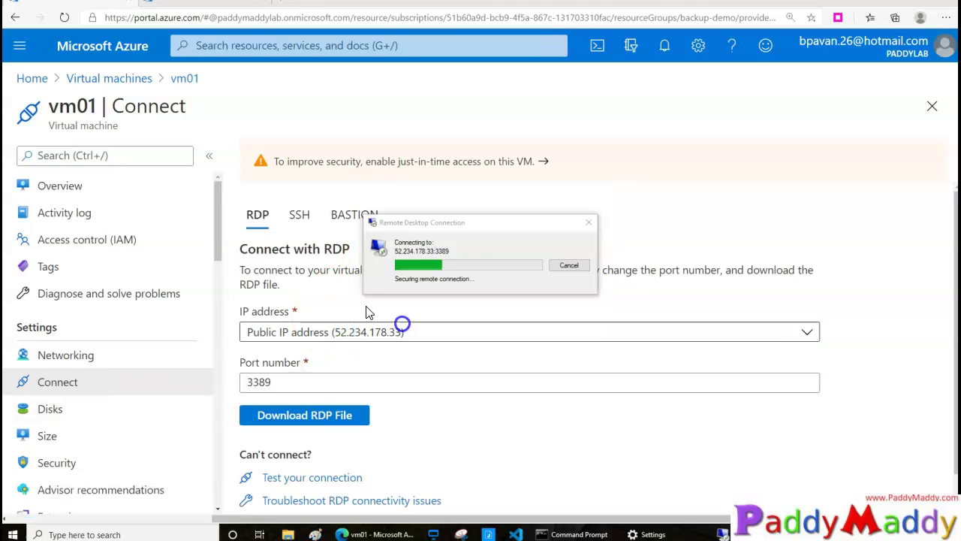
left_click(559, 351)
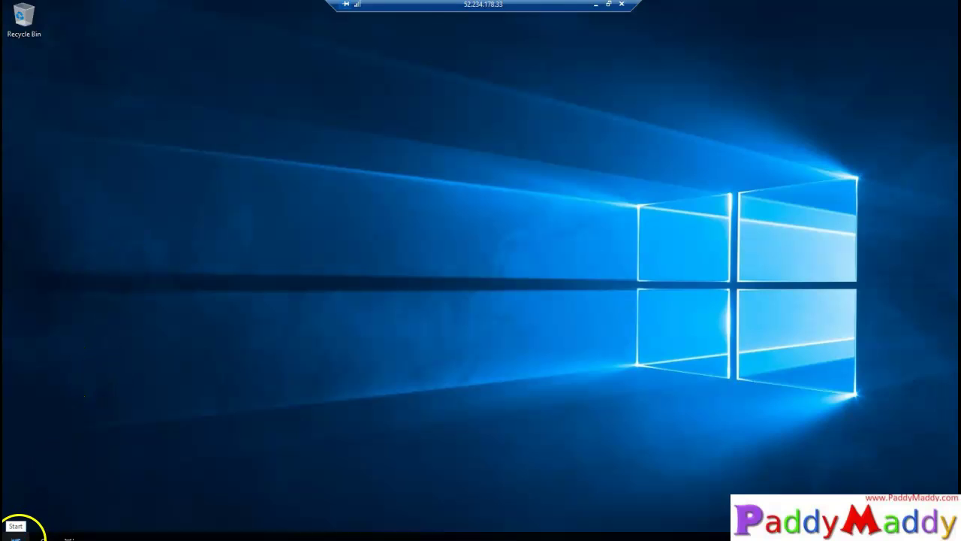
- Open the Windows (C:) drive in File Explorer on the remote vm01 desktop
right_click(20, 538)
left_click(56, 449)
left_click(541, 346)
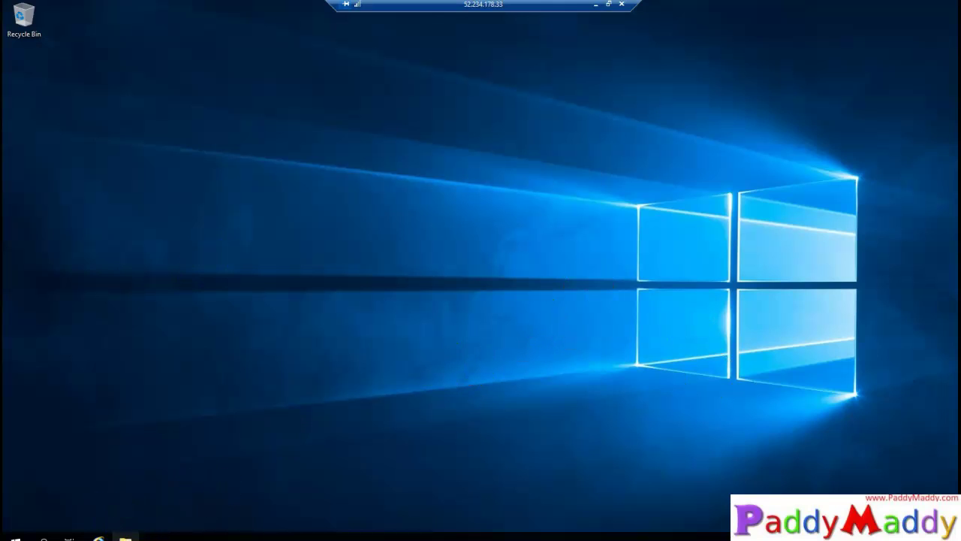
left_click(125, 538)
left_click(217, 226)
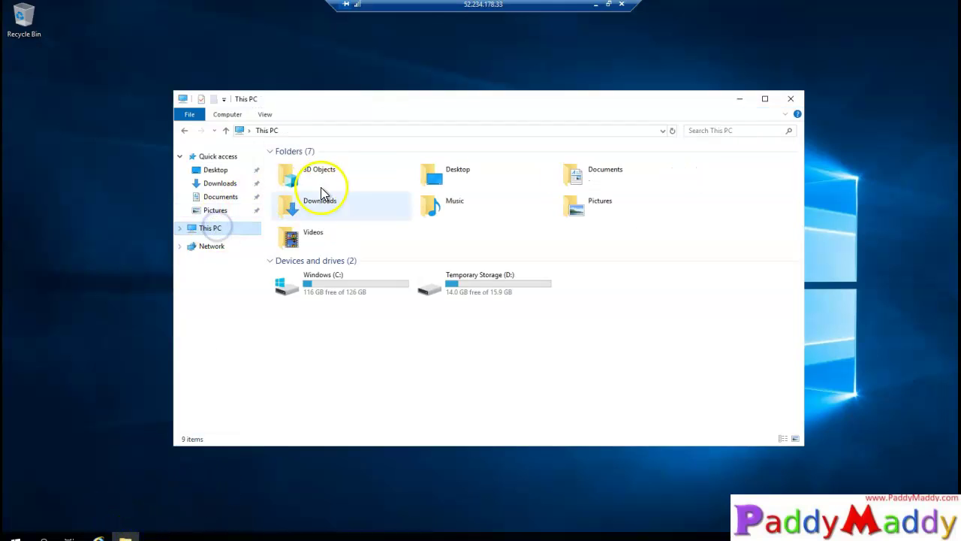
double_click(330, 279)
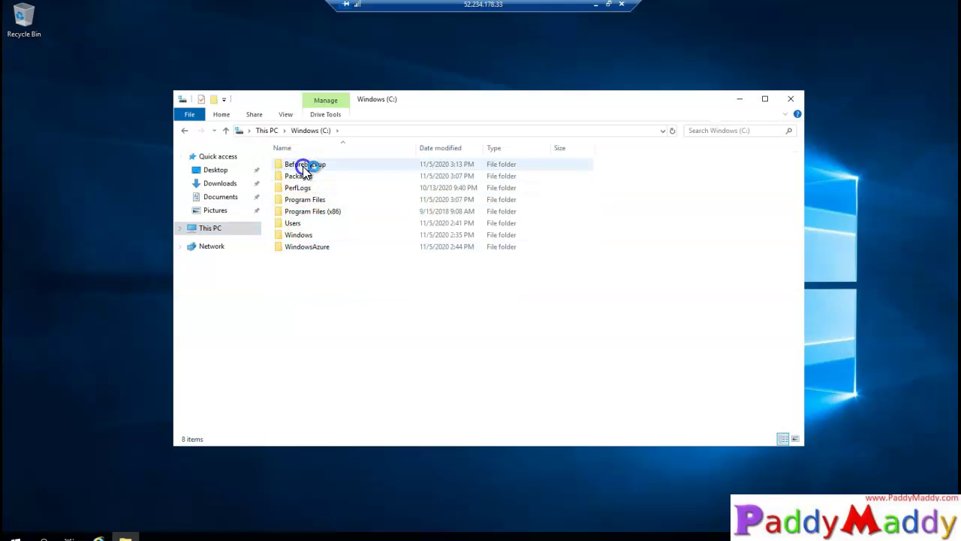
- Open file1 from the Beforebackup folder and review its entire text to verify the restore
double_click(305, 166)
left_click(289, 165)
double_click(290, 165)
left_click_drag(325, 241, 84, 93)
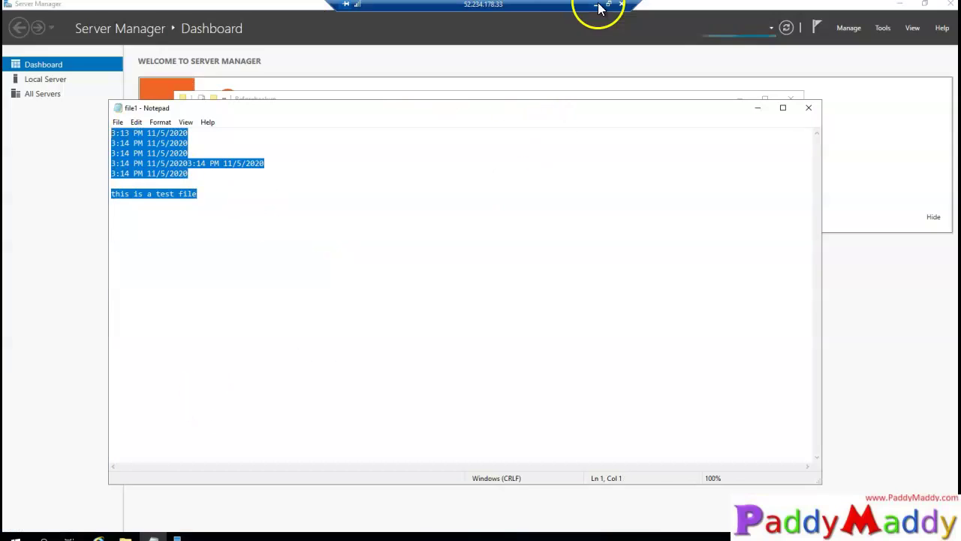
- Minimize the remote session and open vm01's Backup page in the Azure portal
left_click(596, 5)
scroll(101, 443, "down", 5)
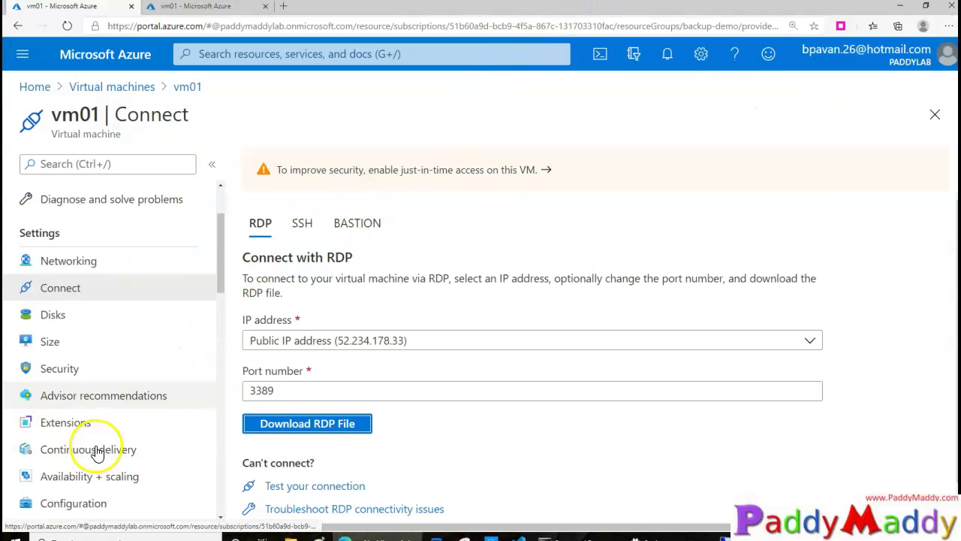
left_click(98, 451)
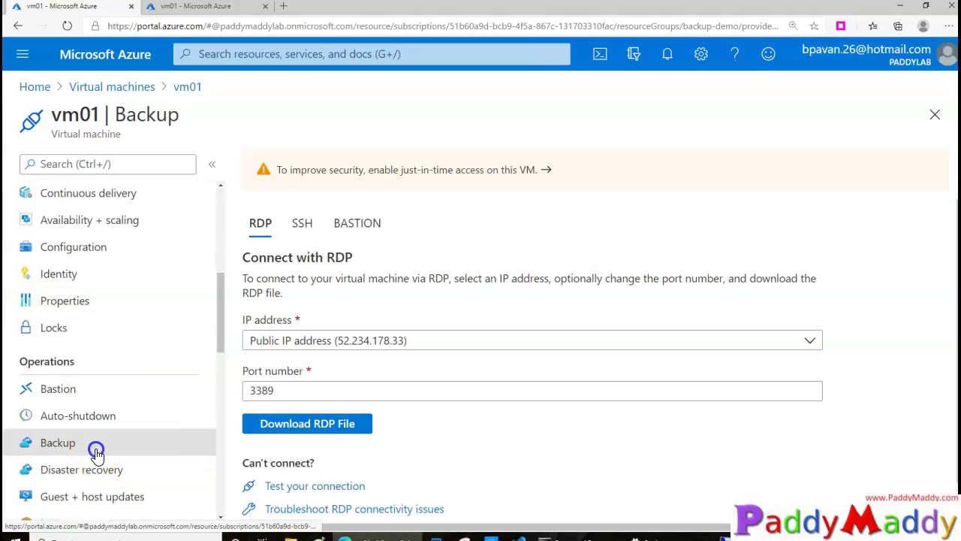
mouse_move(311, 239)
left_mouse_down()
mouse_move(343, 287)
mouse_move(390, 175)
mouse_move(429, 211)
left_mouse_up()
mouse_move(149, 163)
left_mouse_down()
mouse_move(214, 148)
mouse_move(337, 217)
left_mouse_up()
left_click_drag(337, 217, 305, 137)
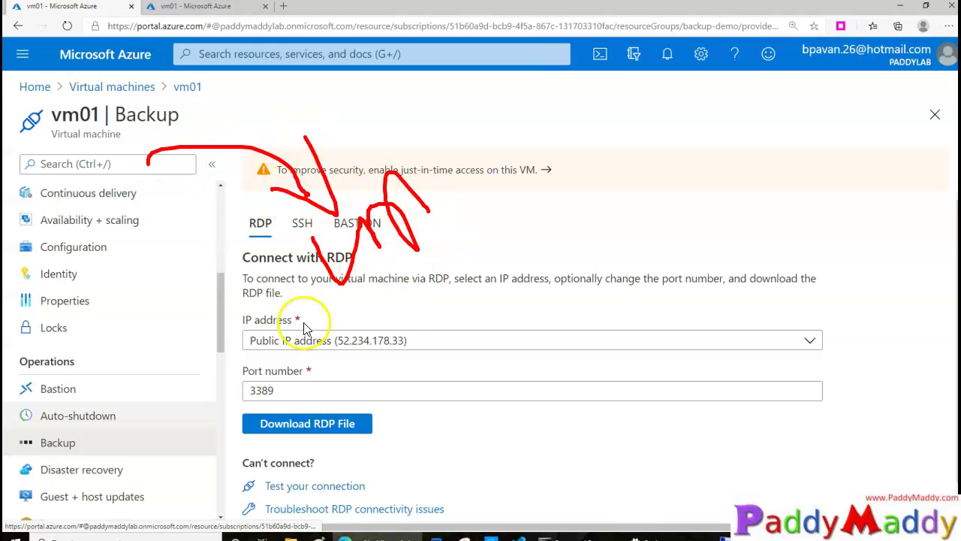
left_click_drag(340, 290, 442, 250)
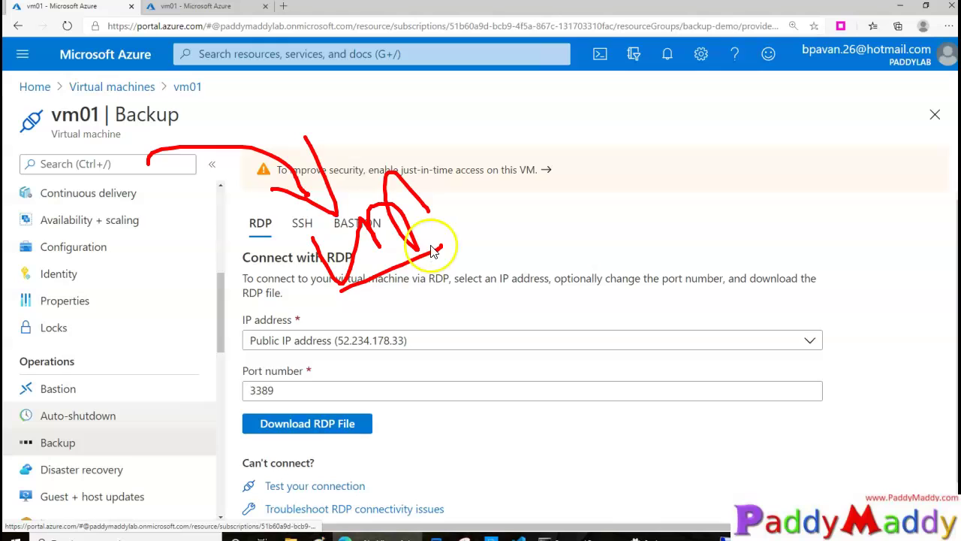
key("Escape")
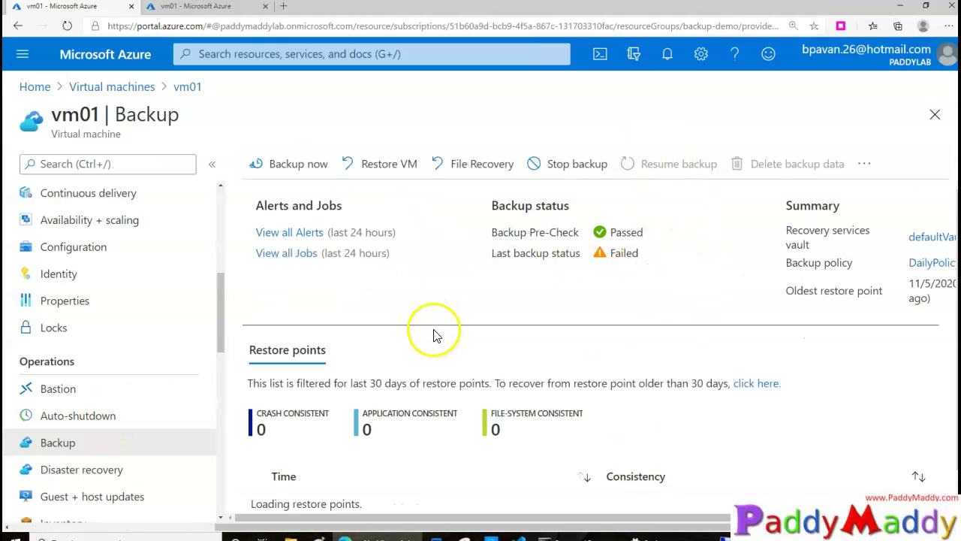
- Start another restore of vm01, open the restore point selection and open the start date calendar
left_click(382, 172)
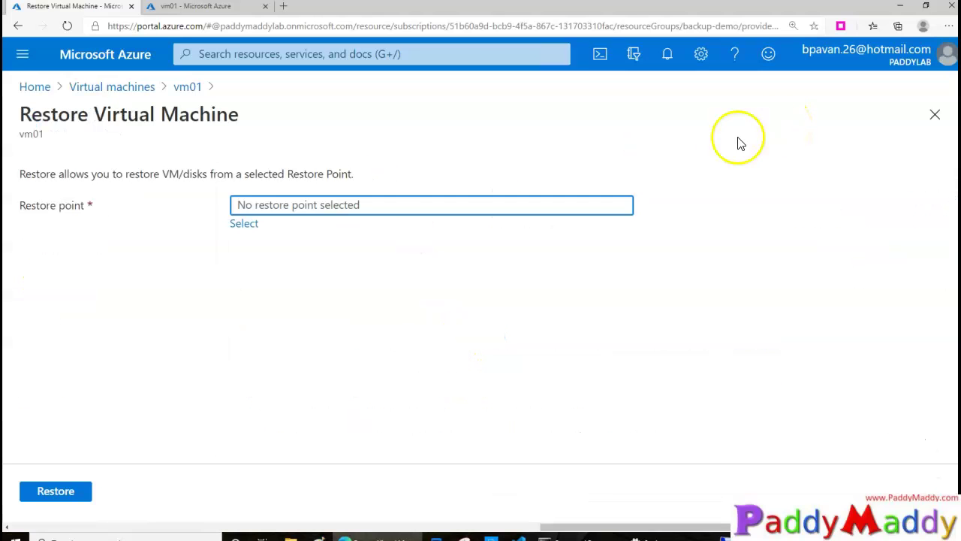
left_click(237, 221)
left_click(413, 154)
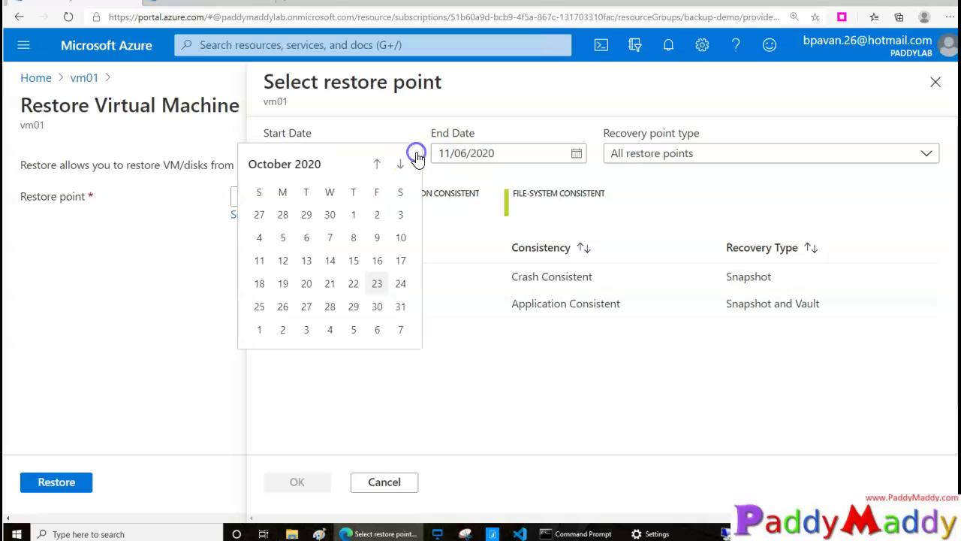
left_click_drag(69, 304, 90, 283)
left_click_drag(105, 327, 179, 295)
left_click_drag(201, 248, 241, 283)
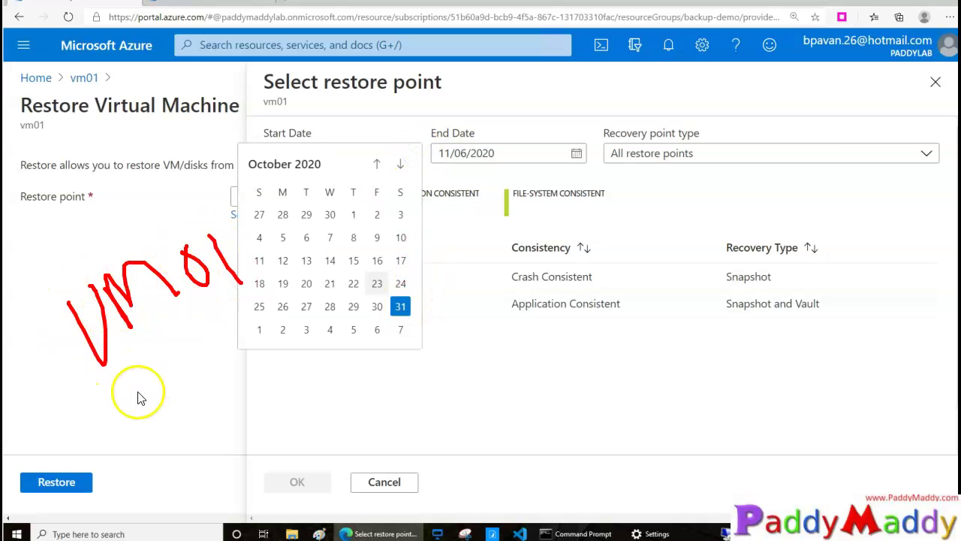
left_click_drag(128, 392, 259, 304)
mouse_move(220, 339)
left_mouse_down()
mouse_move(271, 403)
mouse_move(693, 361)
mouse_move(668, 368)
left_mouse_up()
mouse_move(188, 229)
left_mouse_down()
mouse_move(80, 386)
mouse_move(263, 326)
mouse_move(183, 226)
left_mouse_up()
mouse_move(727, 315)
left_mouse_down()
mouse_move(776, 366)
mouse_move(779, 317)
mouse_move(824, 324)
mouse_move(867, 292)
mouse_move(939, 317)
left_mouse_up()
left_click_drag(886, 267, 882, 280)
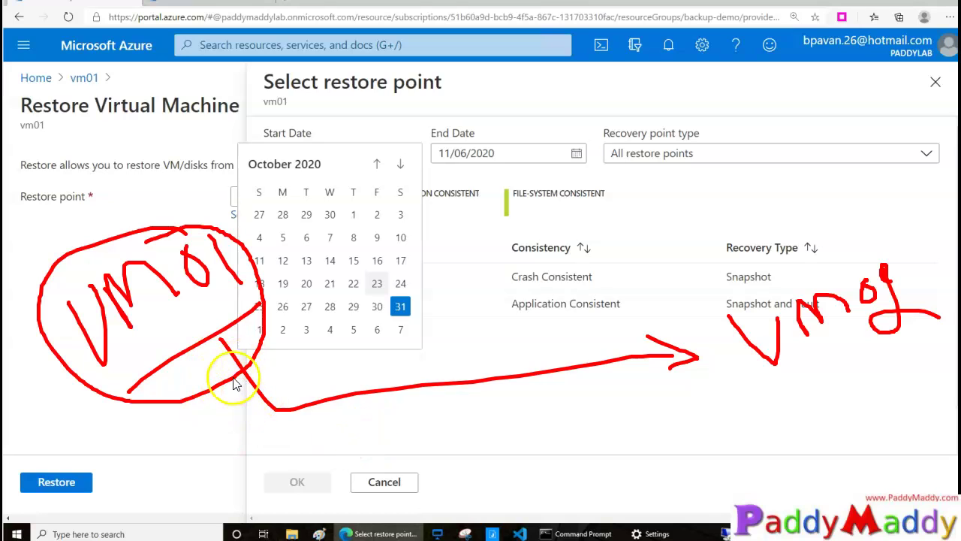
mouse_move(216, 347)
left_mouse_down()
mouse_move(311, 440)
mouse_move(682, 391)
mouse_move(674, 380)
mouse_move(721, 373)
left_mouse_up()
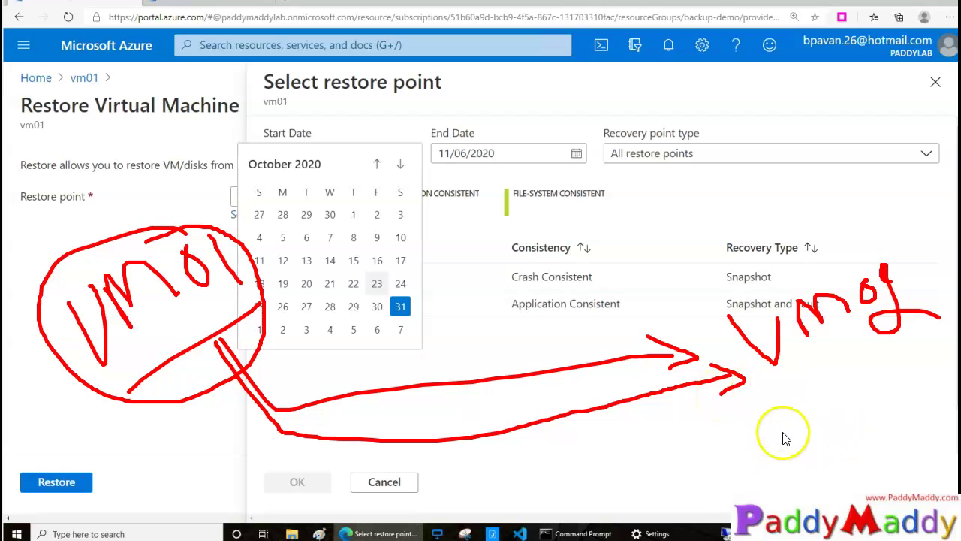
mouse_move(743, 447)
left_mouse_down()
mouse_move(875, 368)
mouse_move(870, 376)
mouse_move(929, 353)
left_mouse_up()
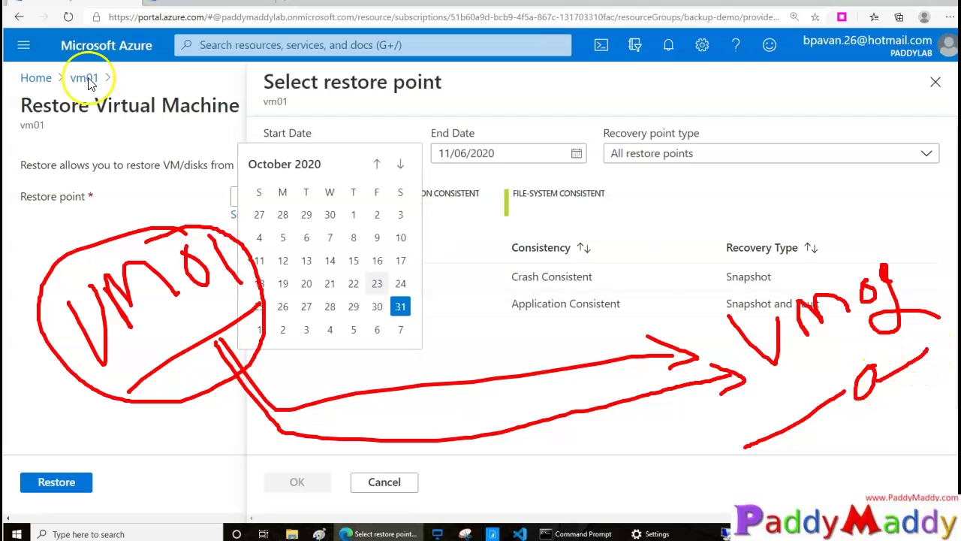
key("Escape")
left_click(559, 408)
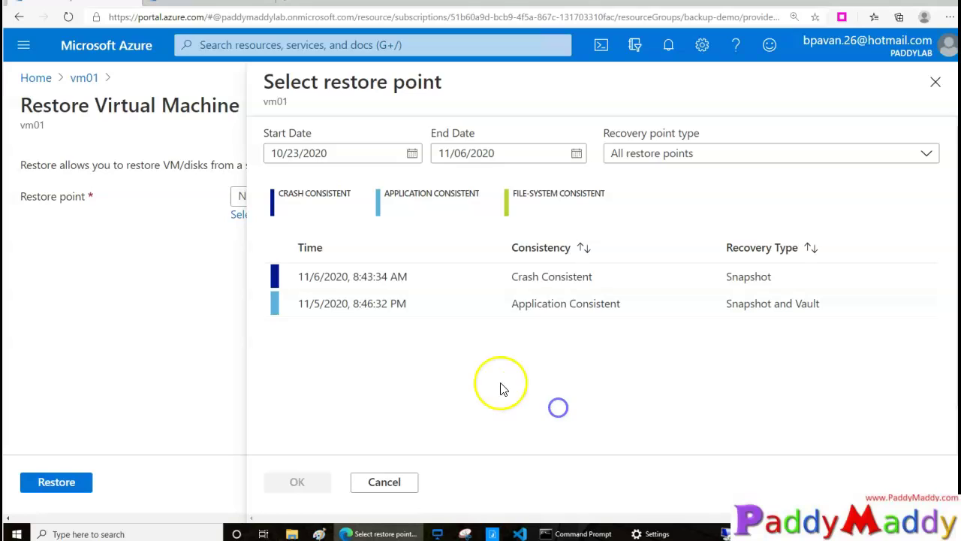
- Choose the application-consistent restore point from 11/5/2020, 8:46:32 PM for restoring vm01
left_click(361, 301)
left_click_drag(361, 301, 370, 301)
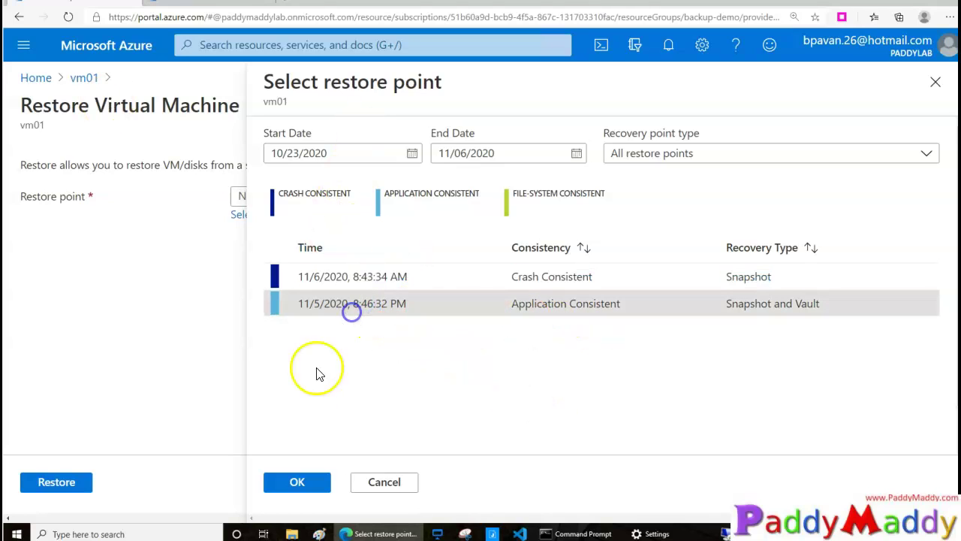
left_click(299, 485)
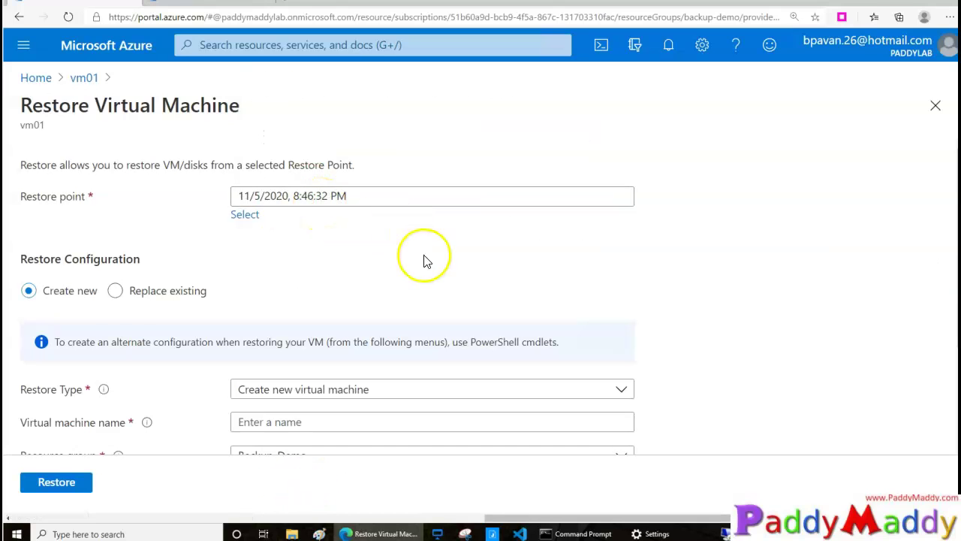
mouse_move(240, 277)
left_mouse_down()
mouse_move(174, 260)
mouse_move(107, 298)
mouse_move(220, 304)
mouse_move(202, 274)
left_mouse_up()
mouse_move(0, 183)
left_mouse_down()
mouse_move(60, 248)
mouse_move(60, 275)
mouse_move(78, 279)
left_mouse_up()
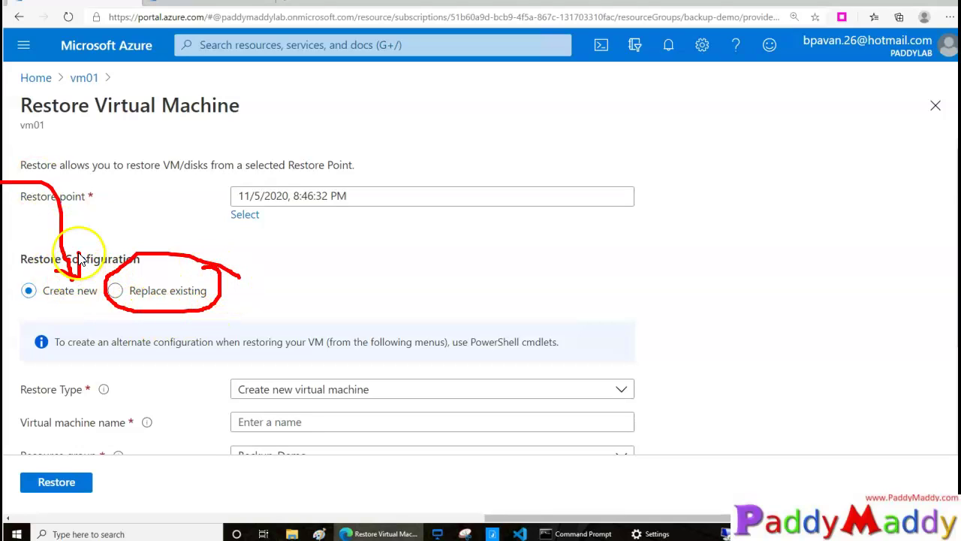
- Name the new virtual machine vm02 and assign it to the virtual network Backup-Demo-vnet (Backup-Demo)
scroll(421, 271, "down", 1)
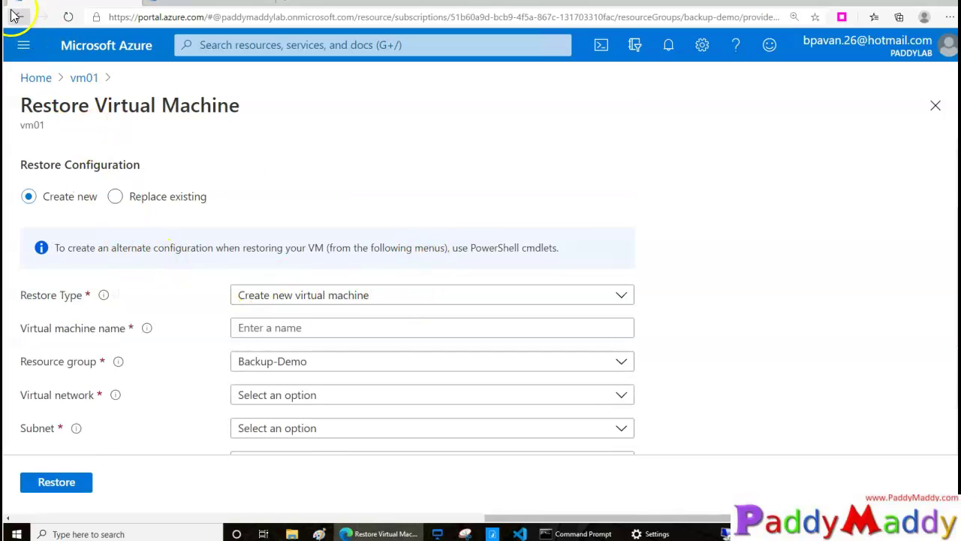
left_click(268, 323)
type("vm02")
left_click(307, 396)
mouse_move(182, 316)
left_mouse_down()
mouse_move(204, 331)
mouse_move(233, 304)
left_mouse_up()
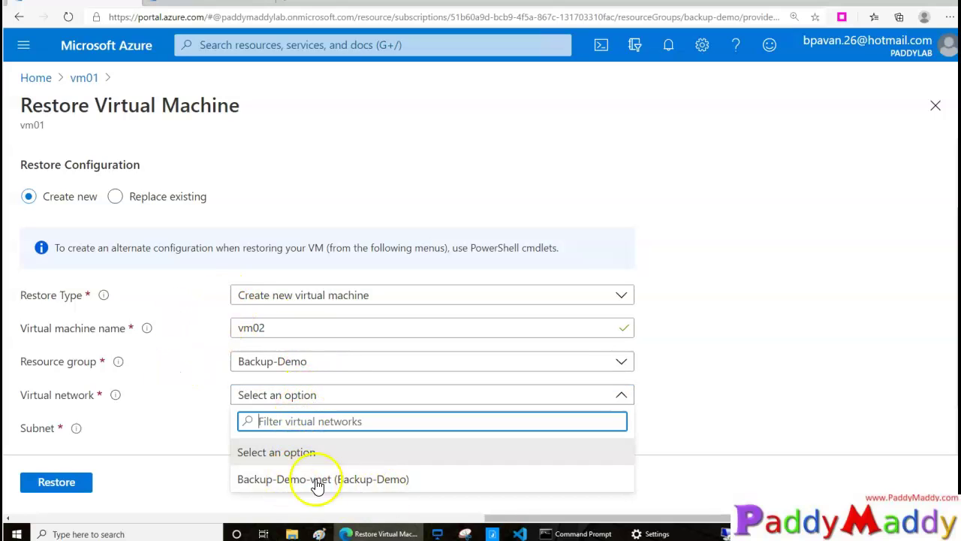
left_click(282, 479)
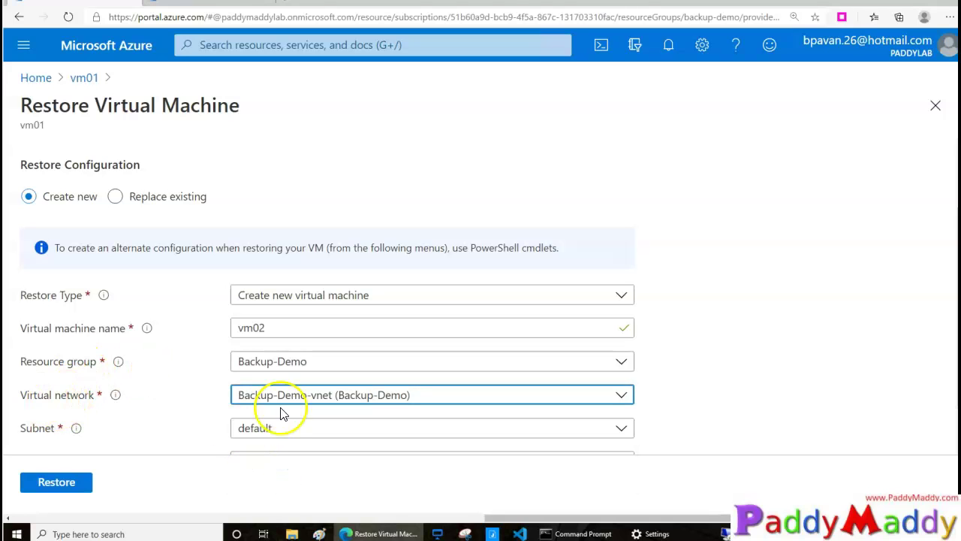
left_click_drag(185, 403, 219, 373)
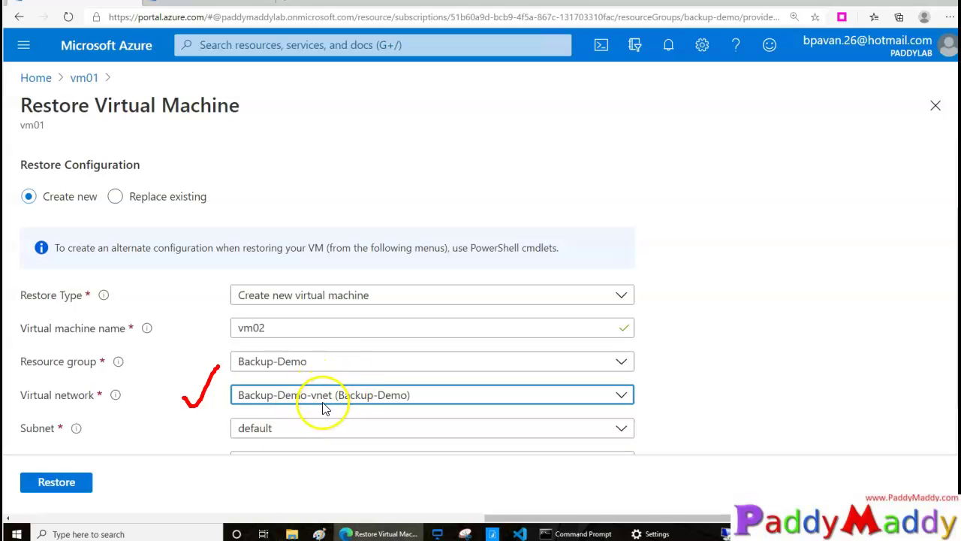
mouse_move(241, 323)
left_mouse_down()
mouse_move(167, 339)
mouse_move(231, 403)
left_mouse_up()
key("Escape")
left_click(59, 399)
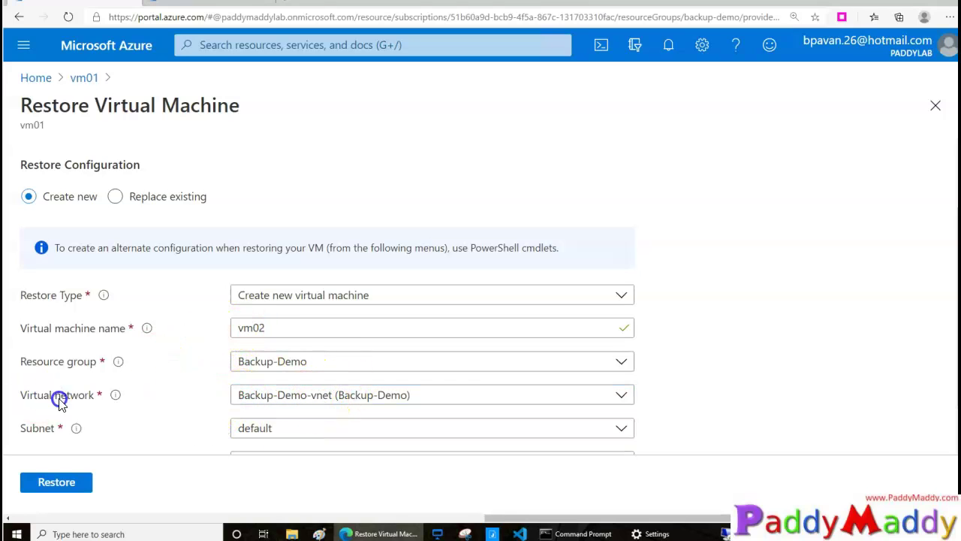
- Set the staging location to paddymaddy (StandardRAGRS), start the restore and dismiss the notifications
scroll(143, 419, "down", 1)
left_click(300, 381)
left_click(285, 435)
left_click(281, 414)
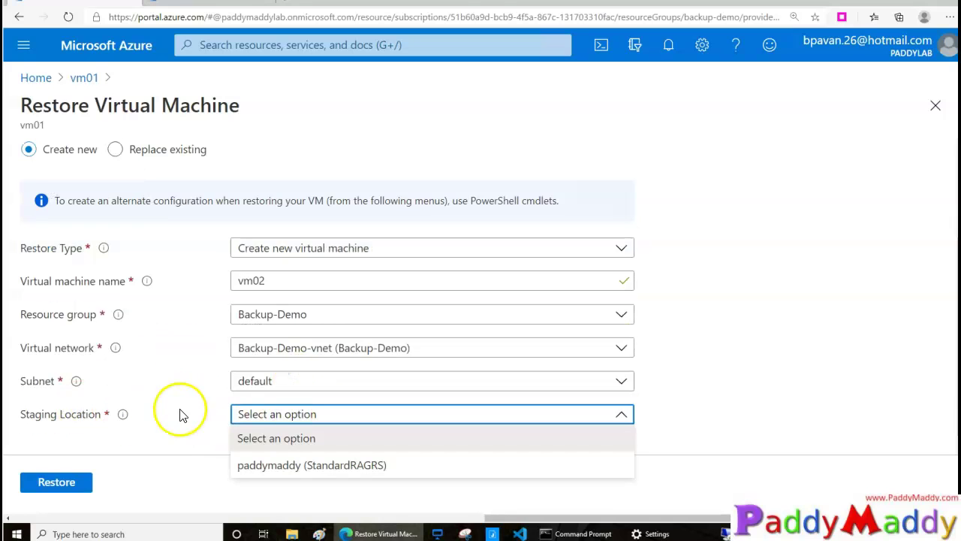
left_click(283, 466)
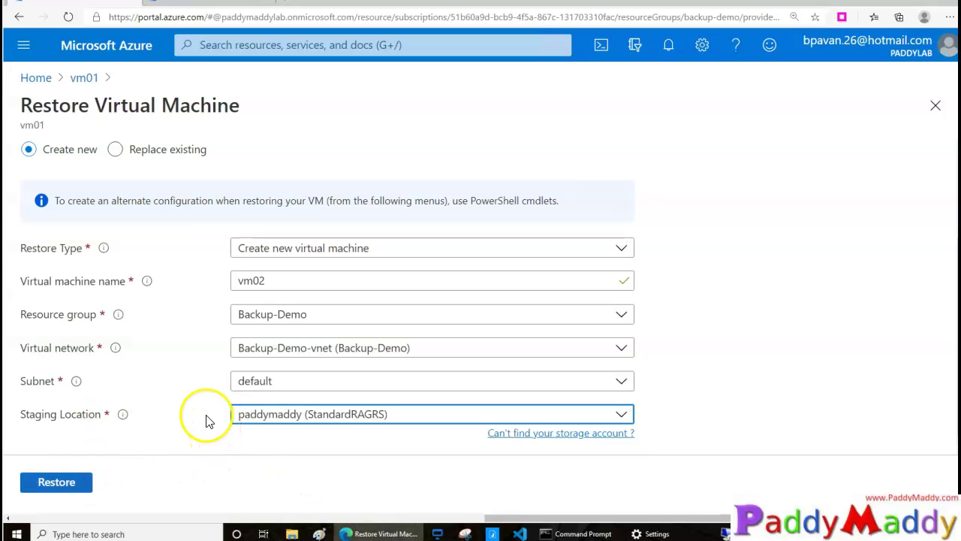
left_click(77, 479)
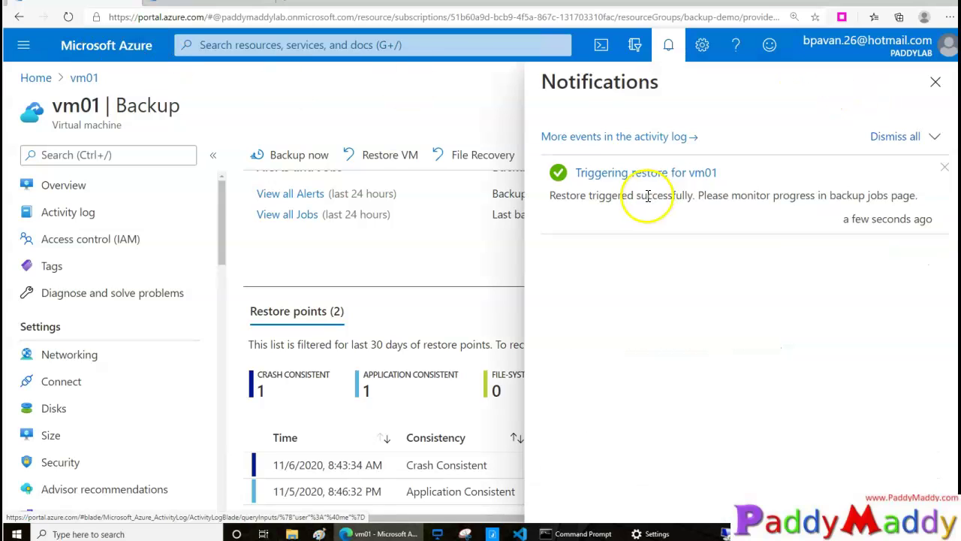
left_click(767, 211)
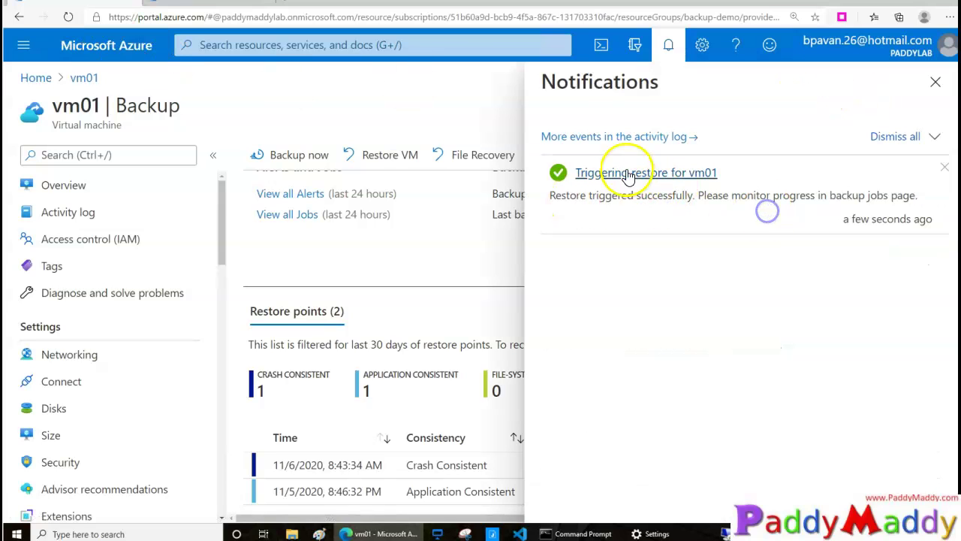
left_click(935, 82)
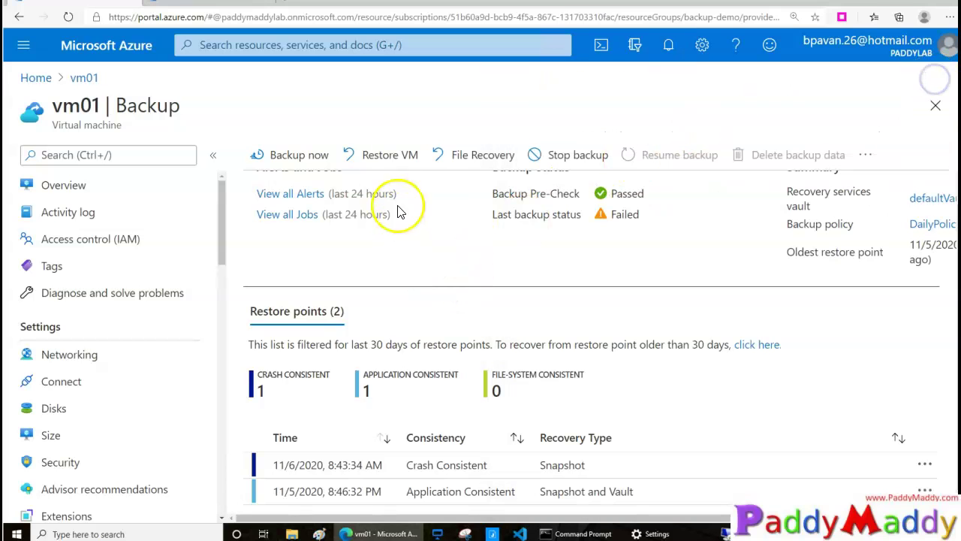
- Open vm01's backup jobs from the last 24 hours and check the status of the newest restore job
scroll(511, 311, "down", 1)
scroll(576, 401, "up", 1)
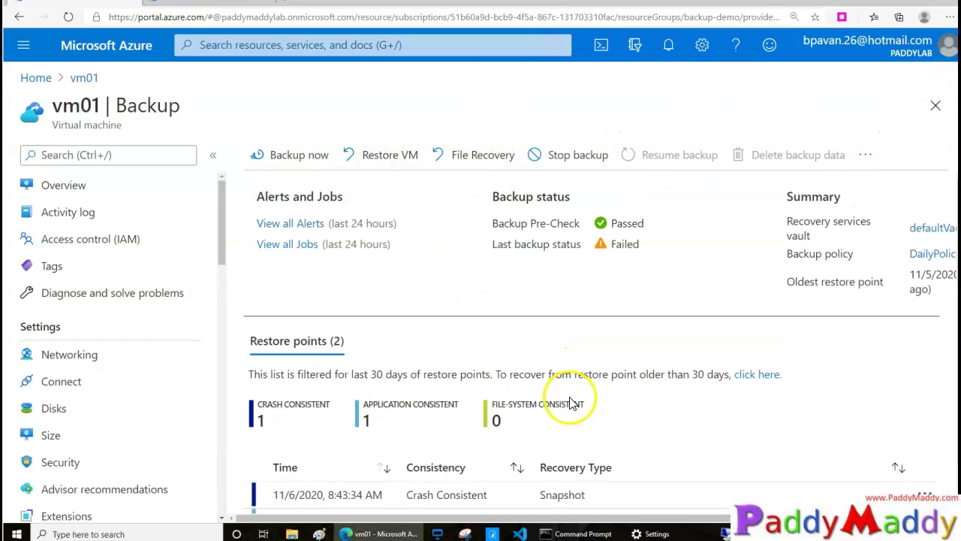
left_click(65, 18)
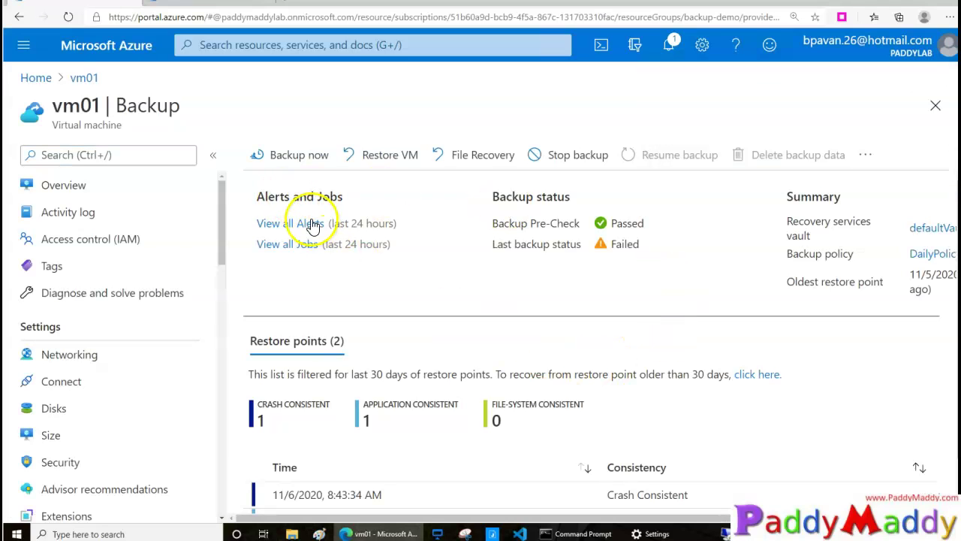
left_click(305, 245)
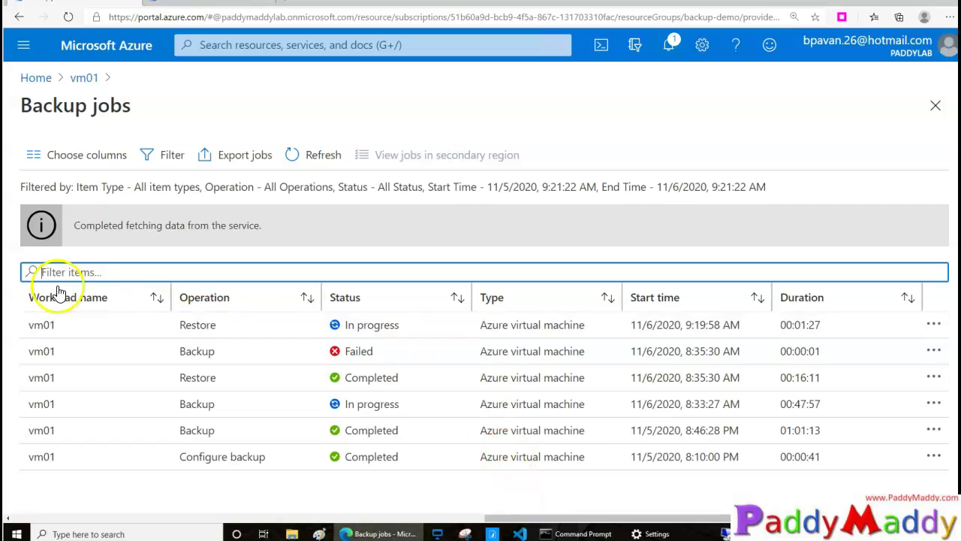
left_click_drag(169, 326, 388, 337)
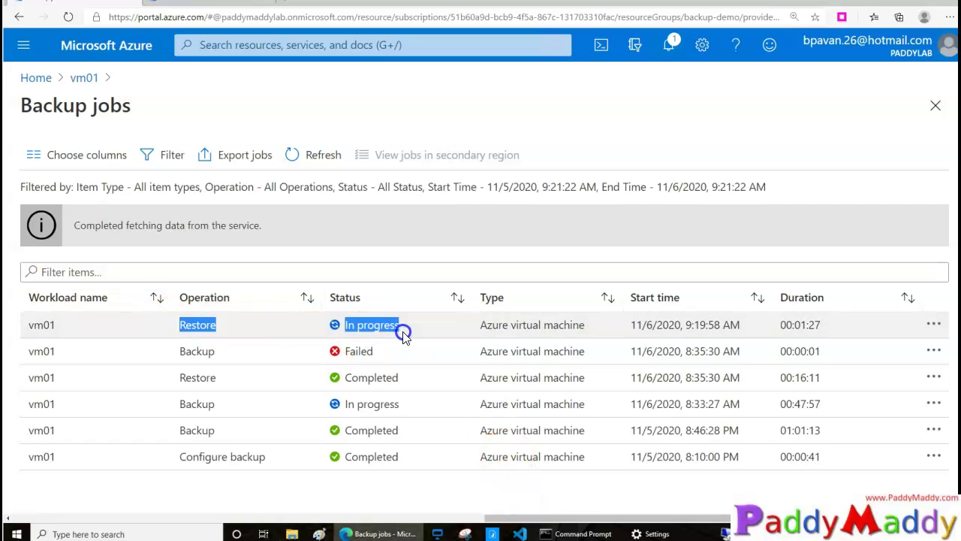
left_click(404, 332)
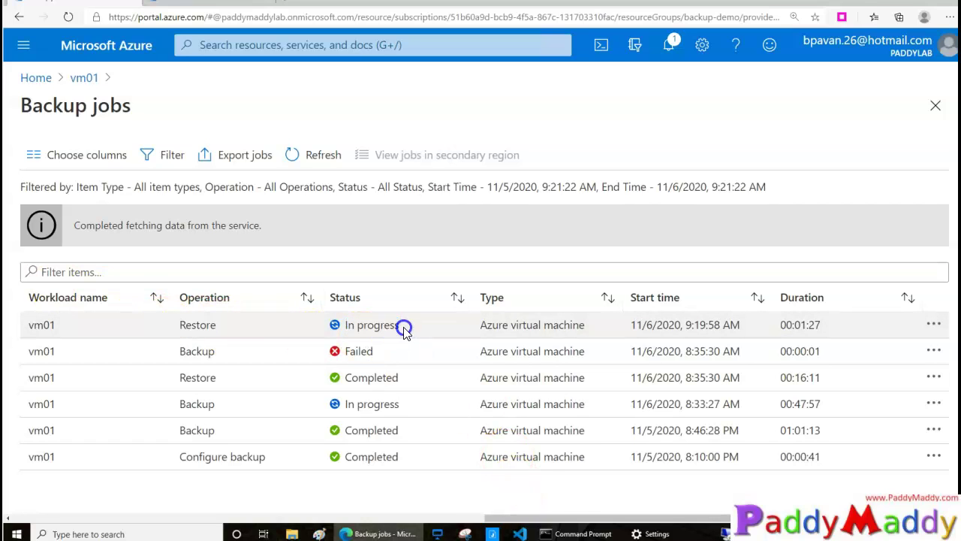
- Open the newest vm01 restore job and review its original VM, target VM, network and storage account details
left_click(51, 327)
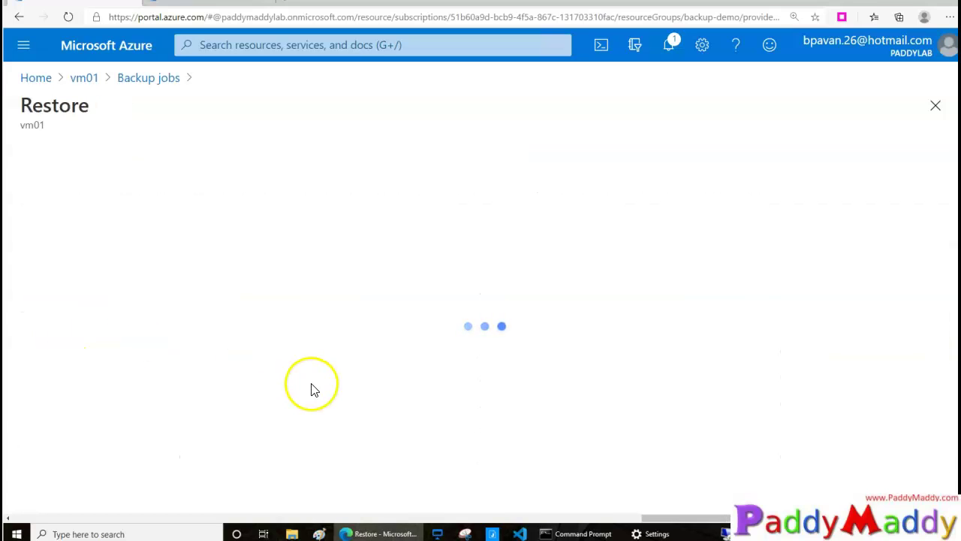
mouse_move(333, 245)
left_mouse_down()
mouse_move(347, 252)
mouse_move(374, 235)
left_mouse_up()
left_click_drag(14, 256, 85, 256)
left_click_drag(18, 283, 74, 281)
left_click_drag(343, 275, 431, 241)
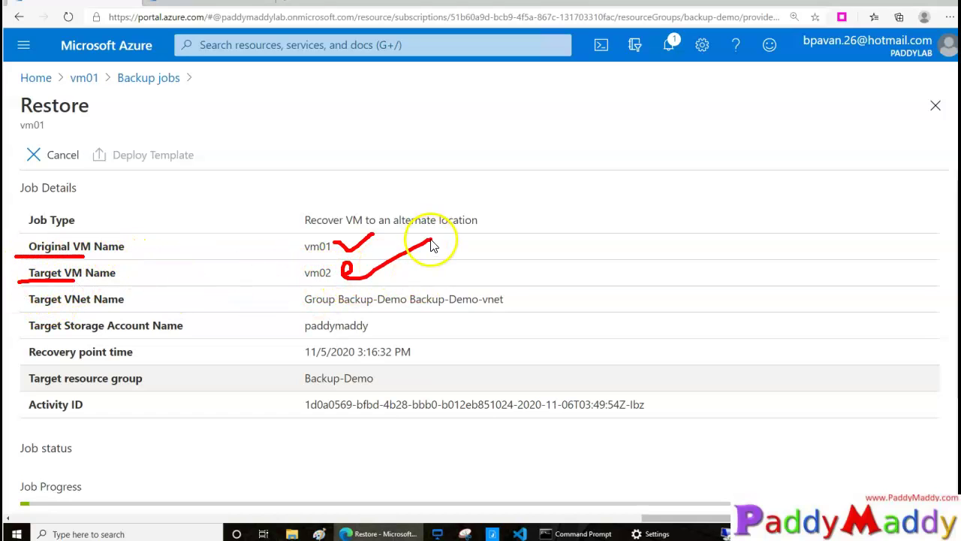
left_click_drag(305, 309, 375, 307)
mouse_move(217, 332)
left_mouse_down()
mouse_move(278, 333)
mouse_move(258, 343)
left_mouse_up()
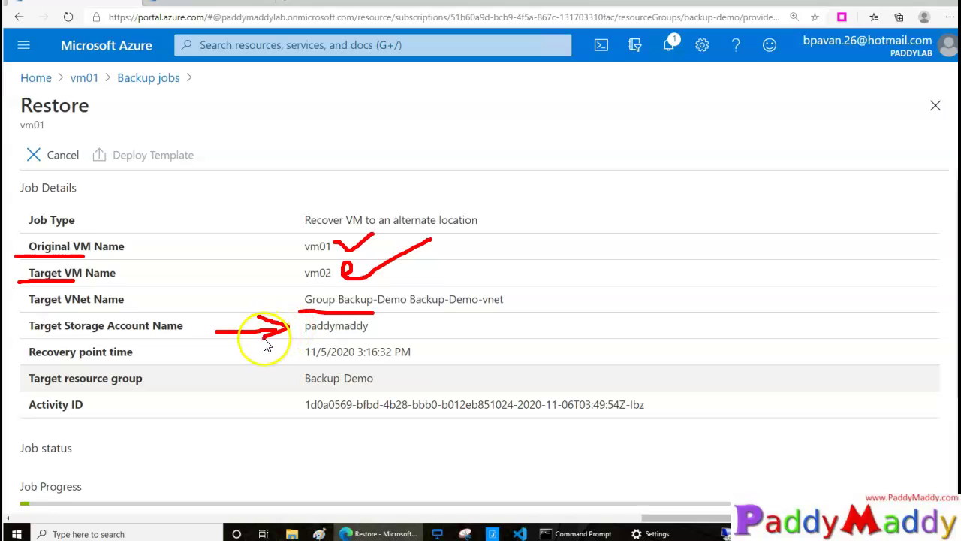
left_click_drag(107, 481, 8, 467)
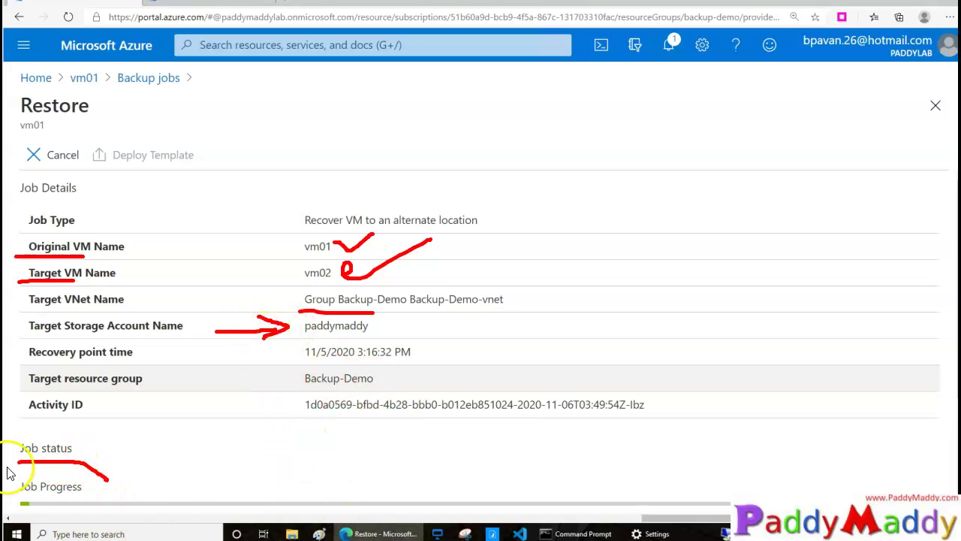
left_click_drag(43, 515, 95, 460)
key("Escape")
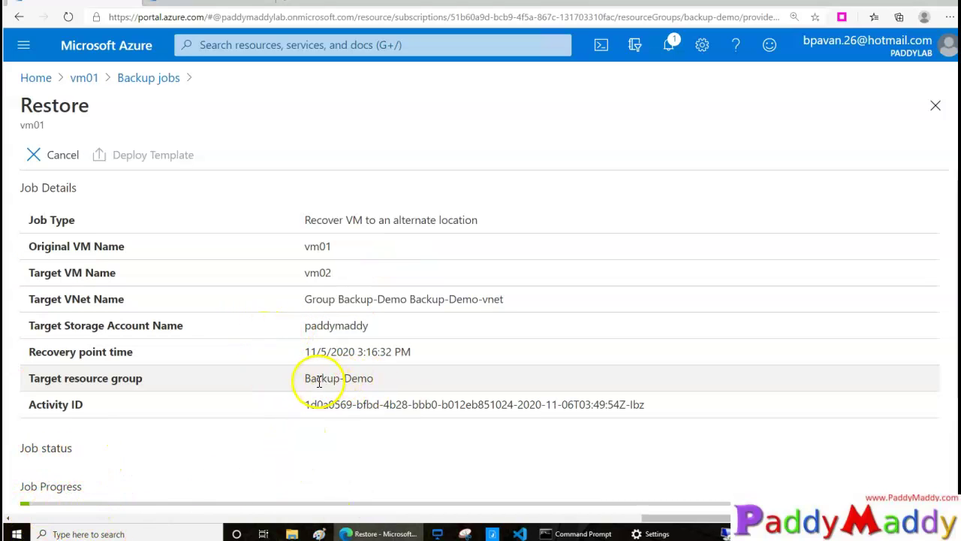
left_click_drag(304, 272, 354, 279)
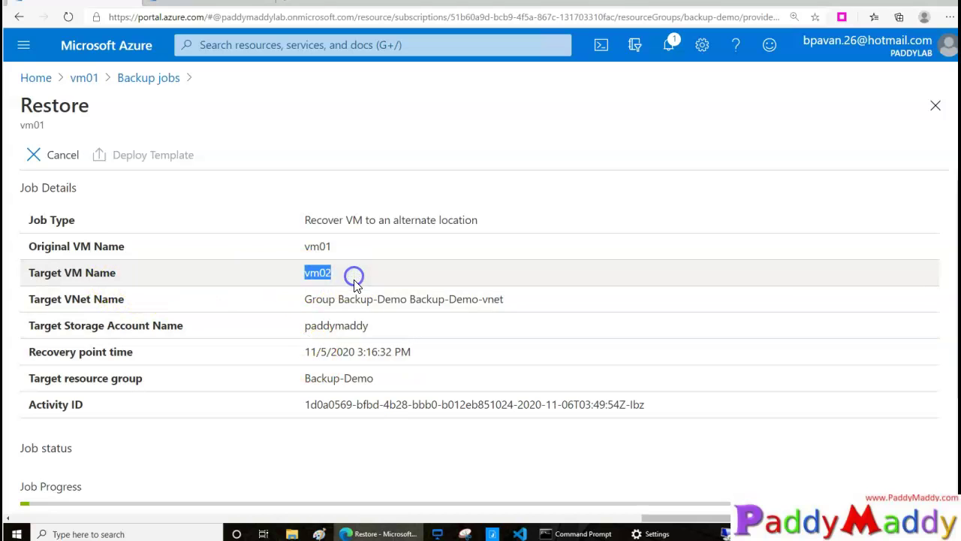
- Examine the restore job's progress and subtasks, and recheck its target virtual network
scroll(380, 413, "down", 2)
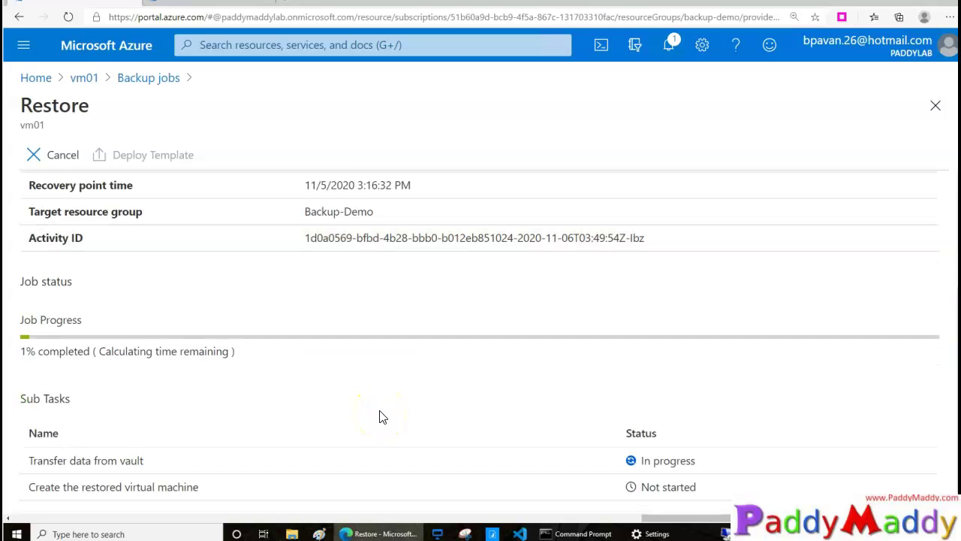
left_click_drag(37, 353, 246, 368)
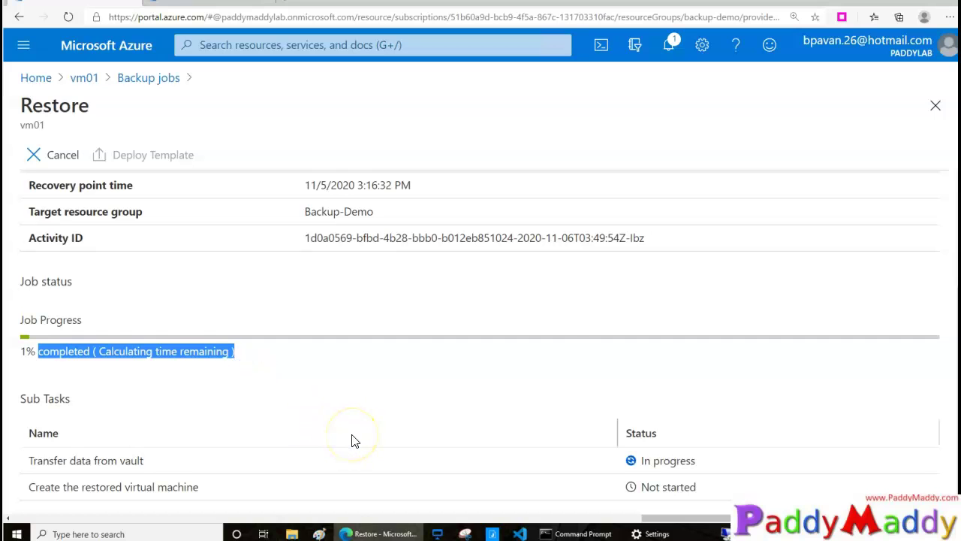
scroll(355, 440, "up", 3)
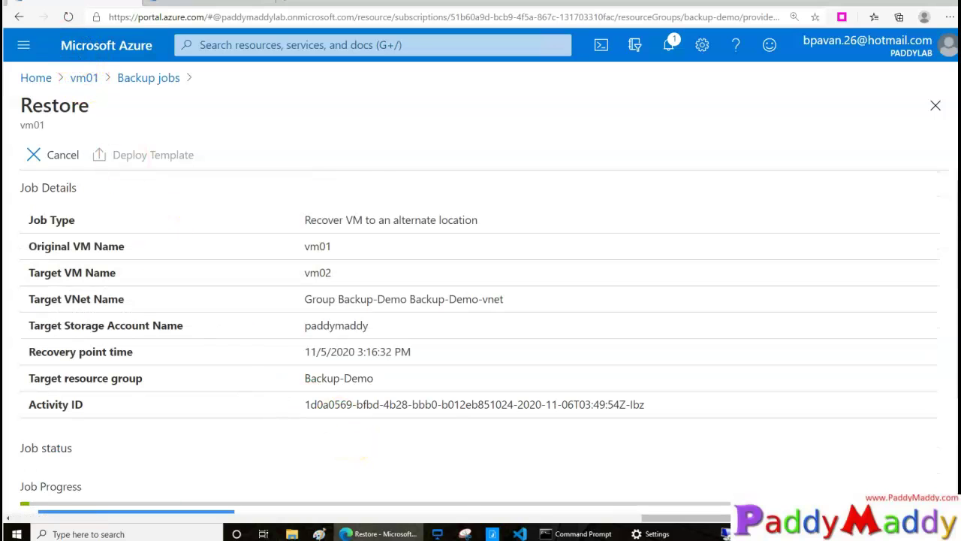
scroll(97, 472, "down", 3)
double_click(133, 459)
scroll(300, 333, "up", 3)
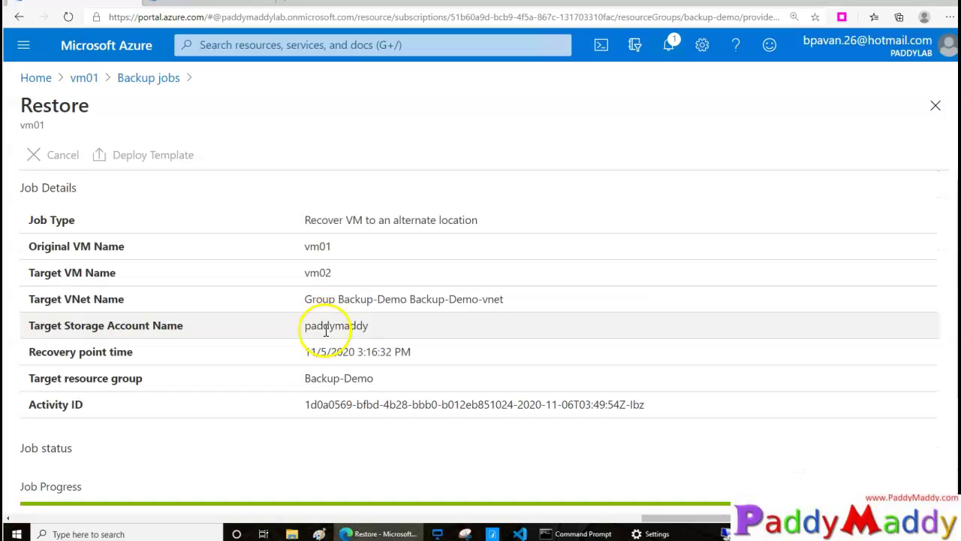
left_click_drag(305, 299, 440, 306)
scroll(292, 339, "down", 2)
scroll(291, 340, "up", 2)
- Return to the backup jobs list, refresh it and check the newest restore job's status and duration
left_click(150, 78)
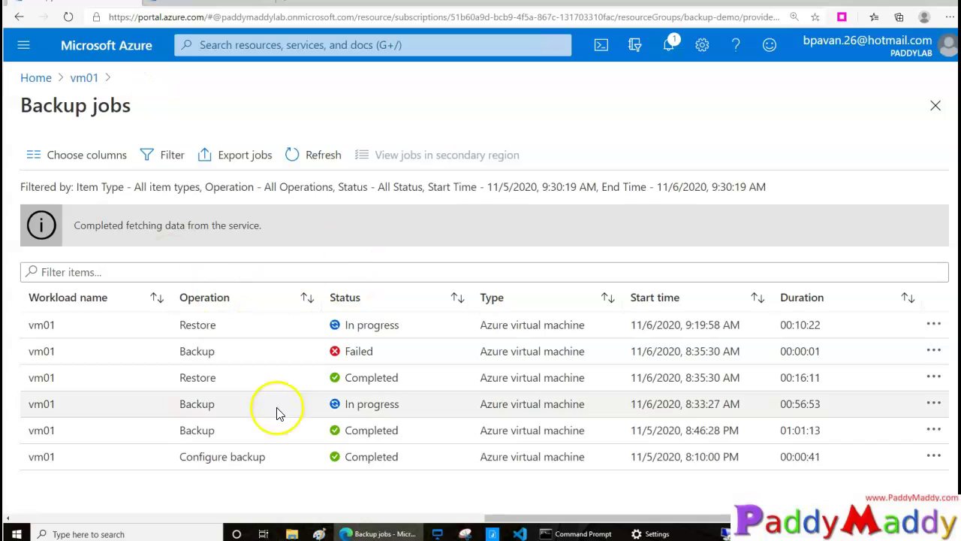
left_click(313, 158)
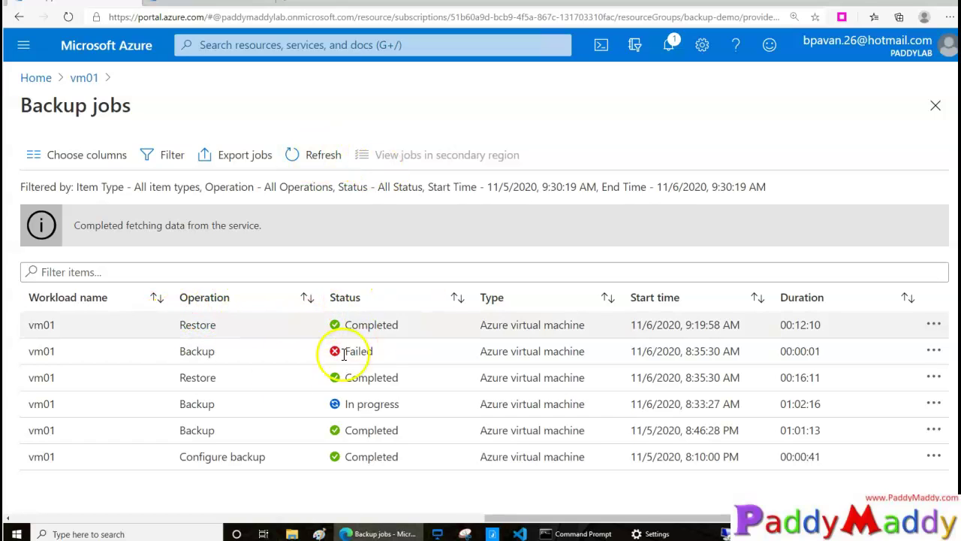
left_click_drag(118, 326, 402, 325)
left_click_drag(512, 342, 804, 321)
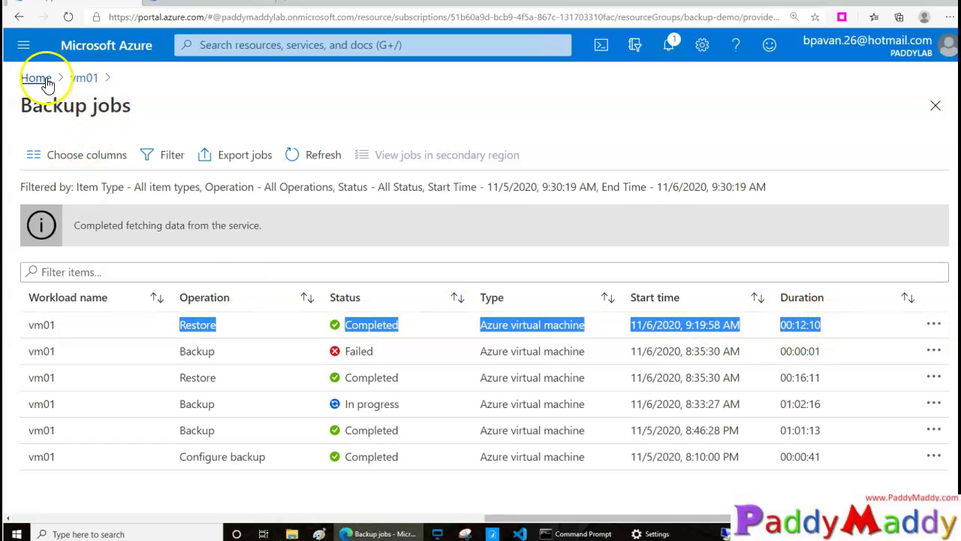
- Open the restored virtual machine vm02 from the portal's virtual machines list and review its overview properties
left_click(97, 50)
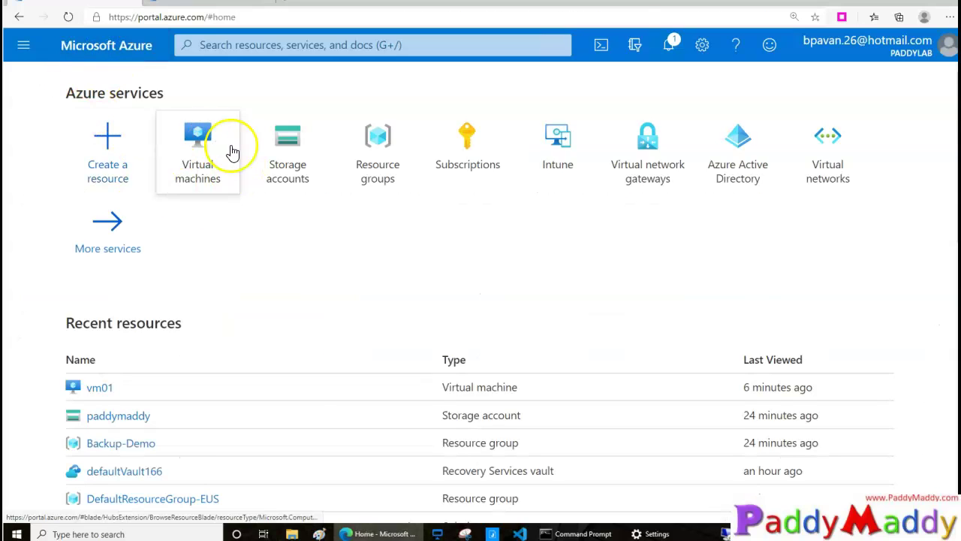
left_click(199, 132)
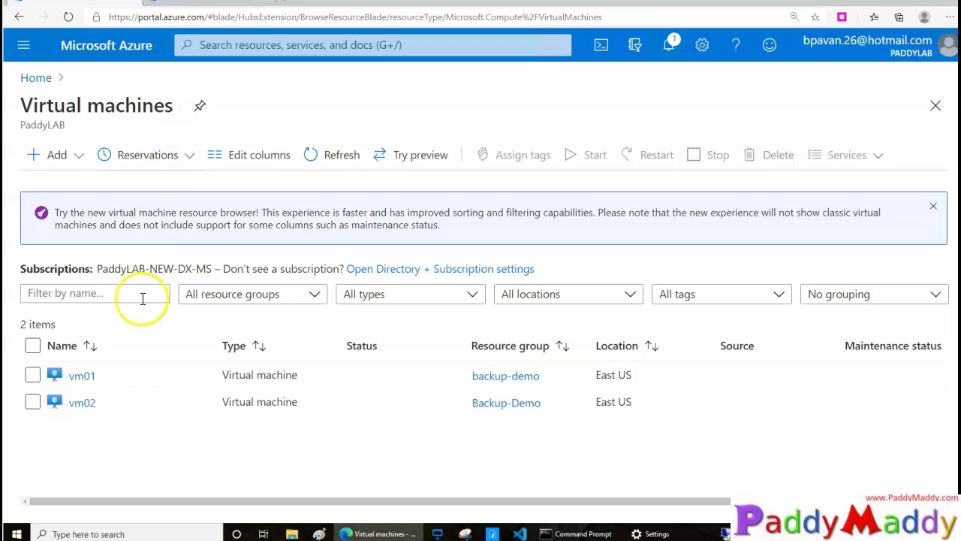
left_click(81, 402)
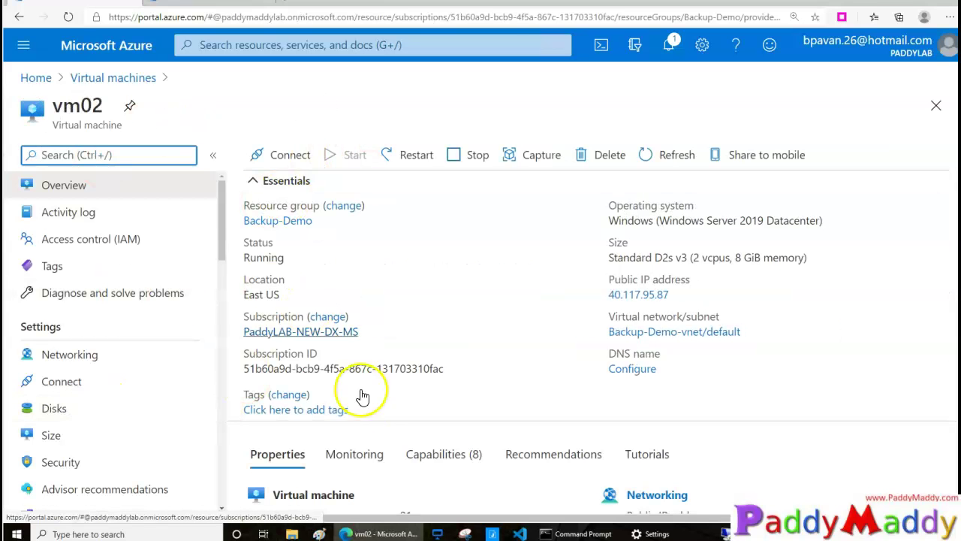
scroll(365, 397, "down", 5)
scroll(600, 416, "up", 2)
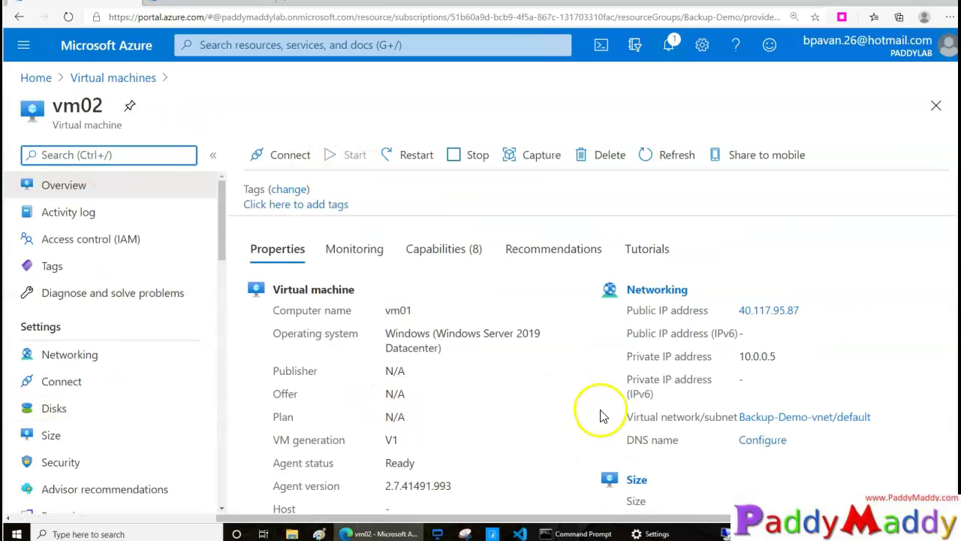
- Download vm02's RDP file for its public IP address and port 3389, open it and connect despite the unknown publisher
scroll(332, 316, "down", 1)
scroll(342, 323, "up", 2)
scroll(341, 323, "up", 2)
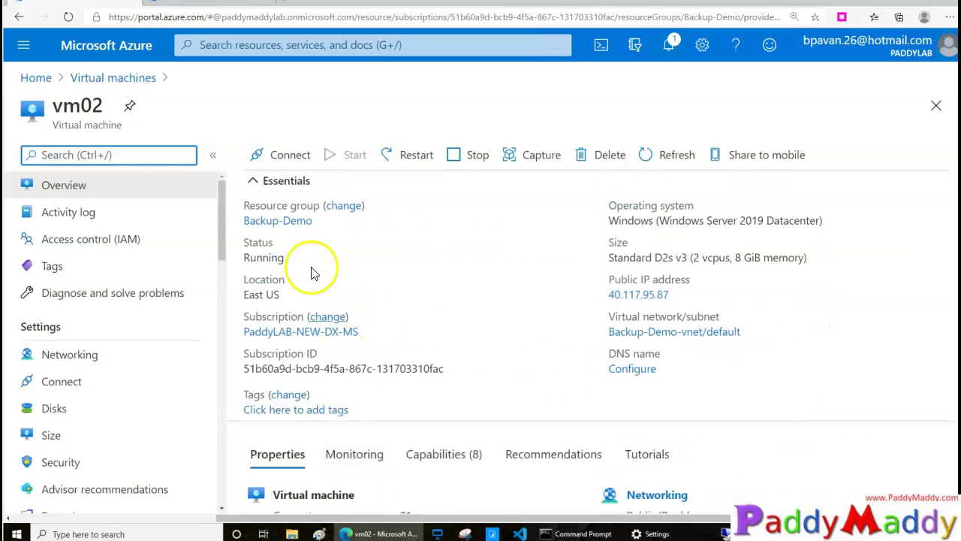
left_click(279, 155)
left_click(275, 187)
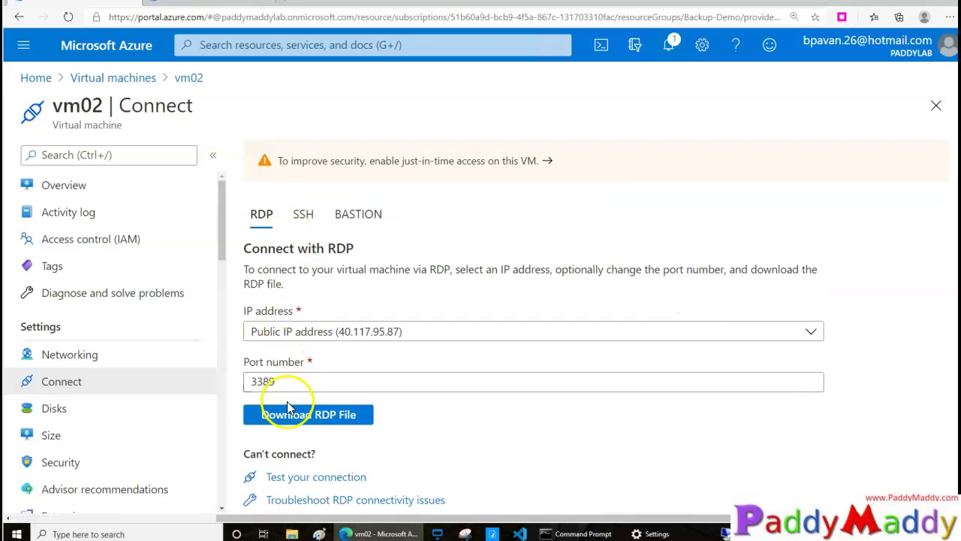
left_click(289, 418)
left_click(57, 514)
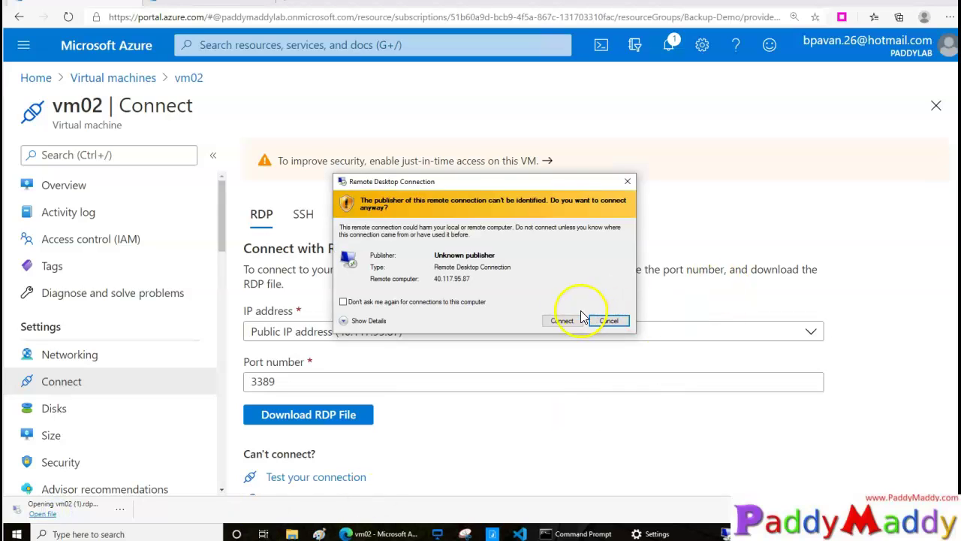
left_click(578, 319)
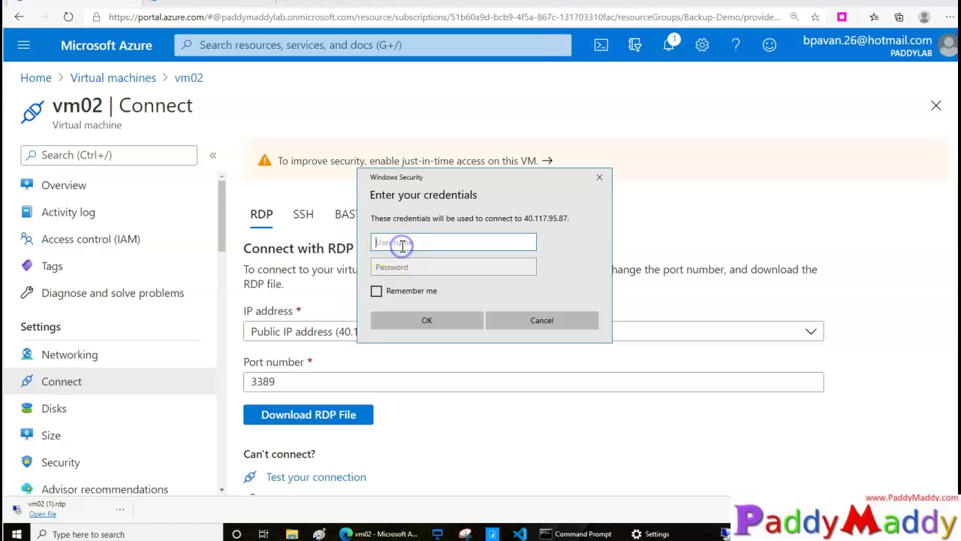
- Sign in to vm02's remote session with the administrator username and account password, and accept the untrusted certificate
type("pa")
key("Tab")
key("ctrl+v")
key("Return")
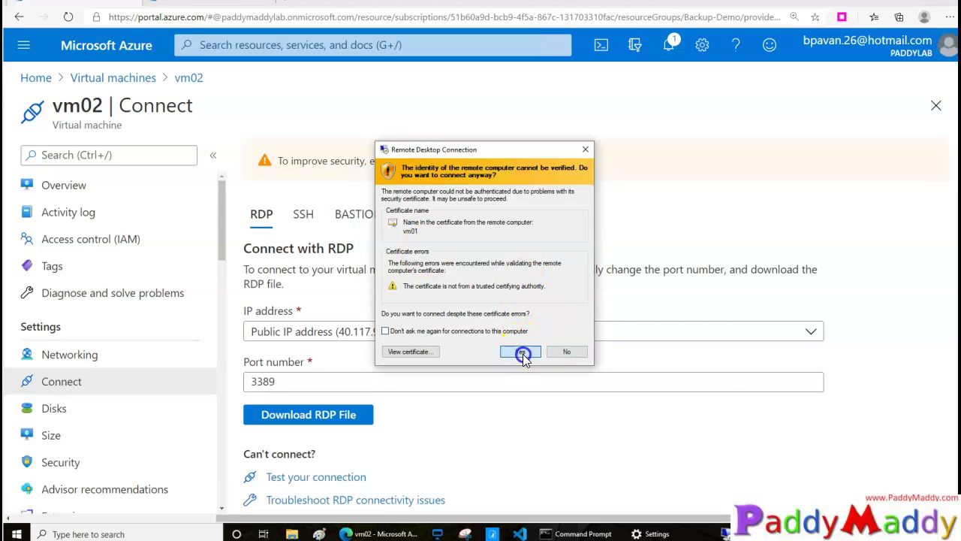
left_click(521, 353)
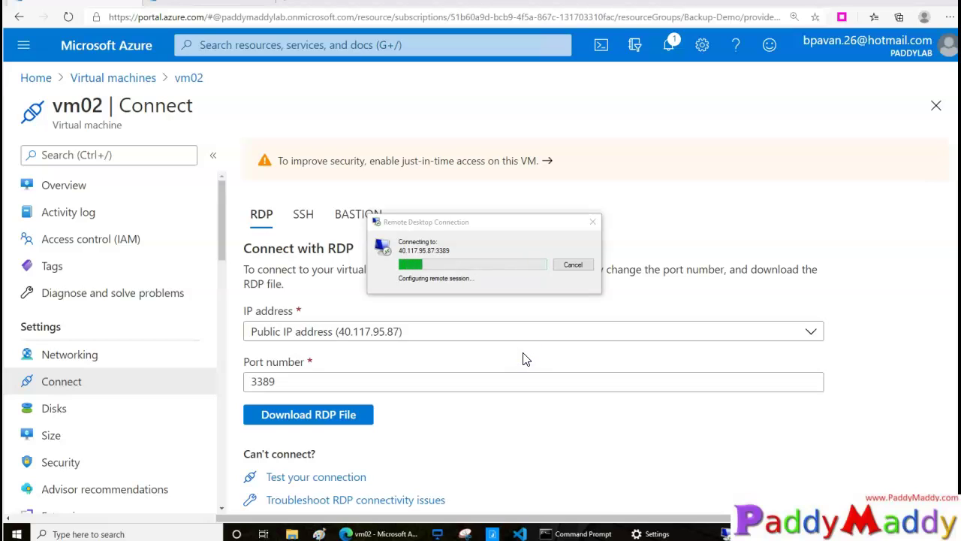
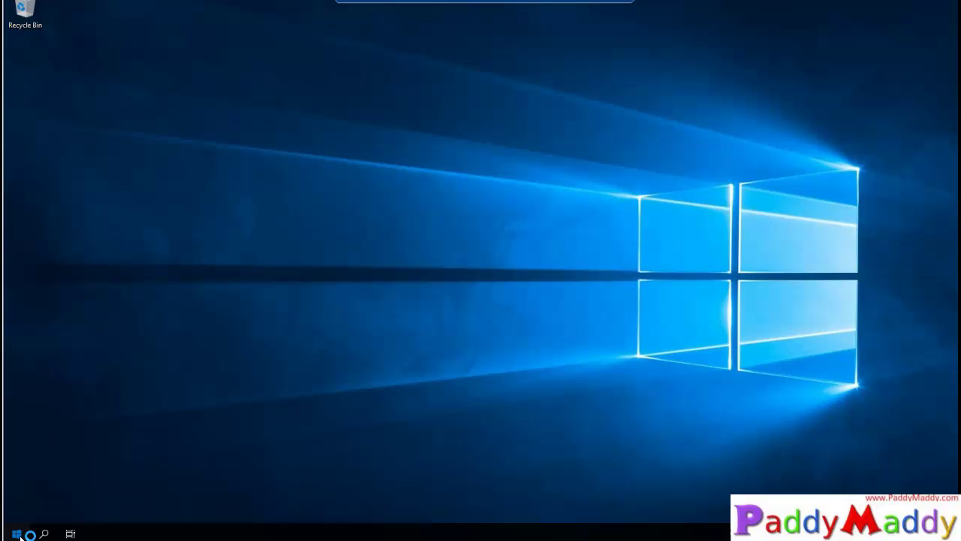
- Open the Beforebackup folder on drive C: in File Explorer within the vm02 remote session
left_click(17, 533)
left_click(542, 339)
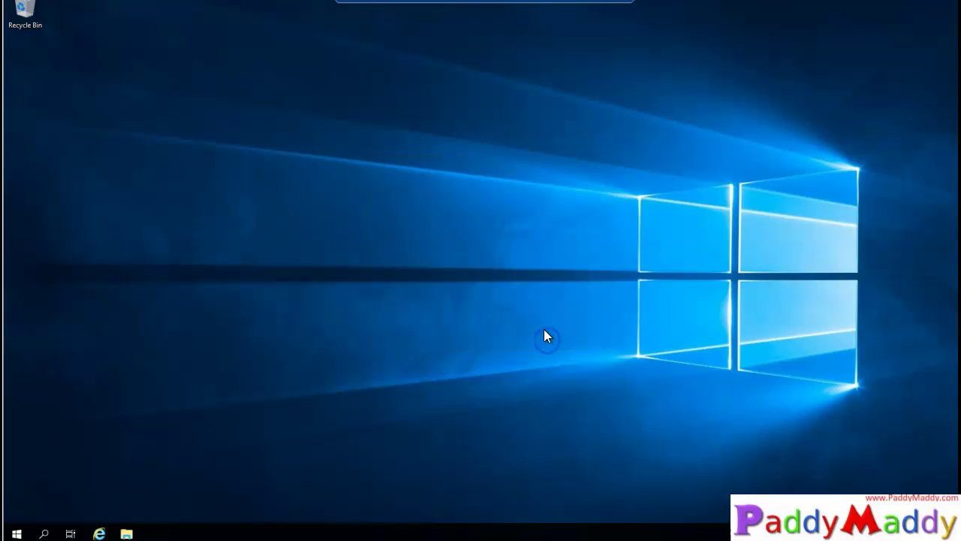
left_click(127, 533)
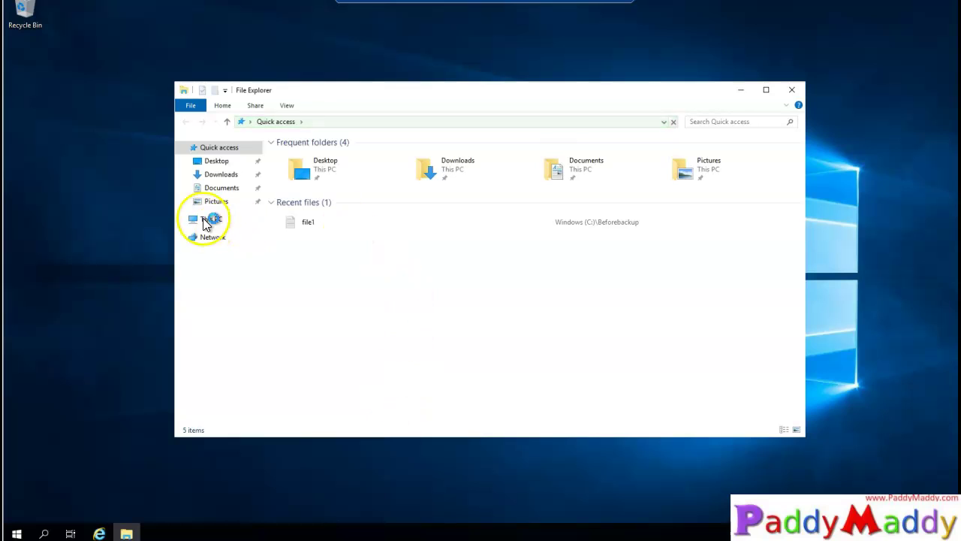
left_click(204, 223)
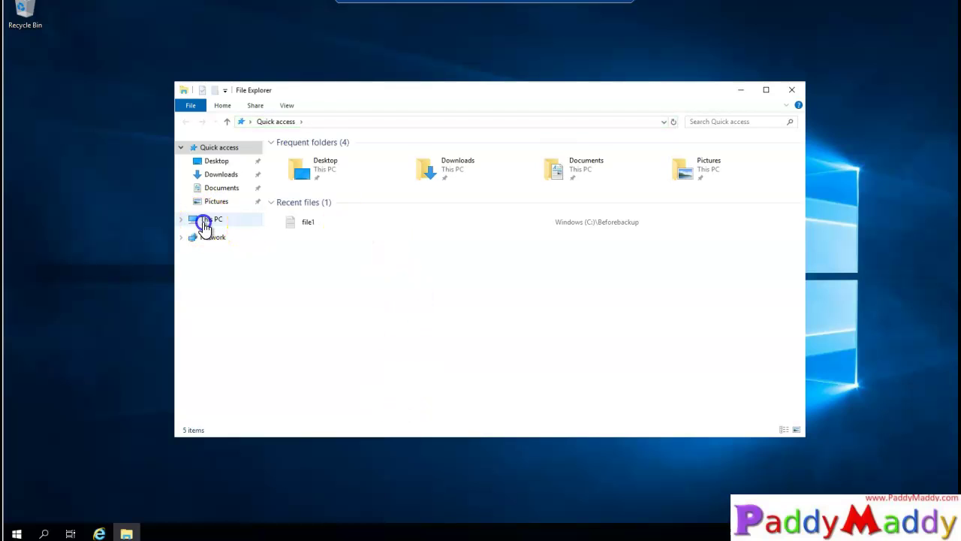
left_click(331, 277)
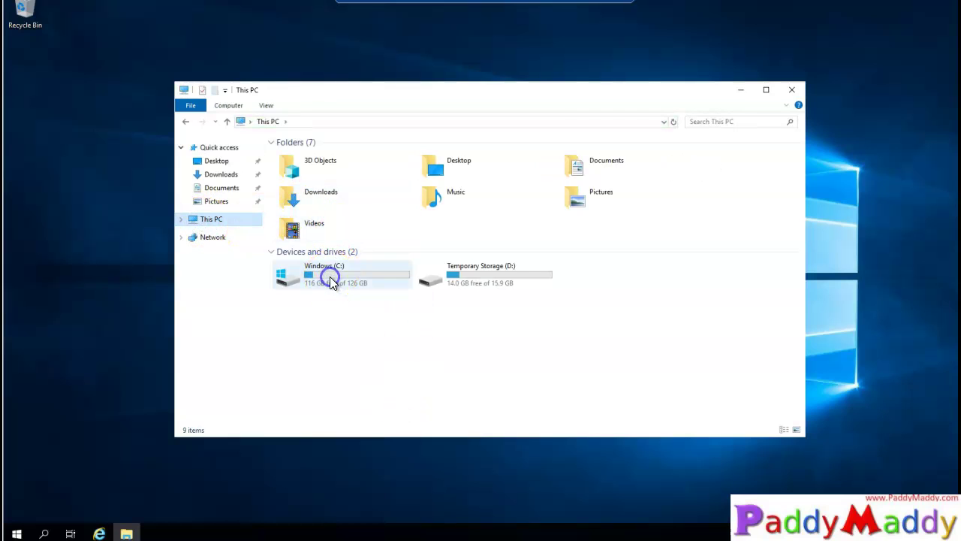
double_click(330, 276)
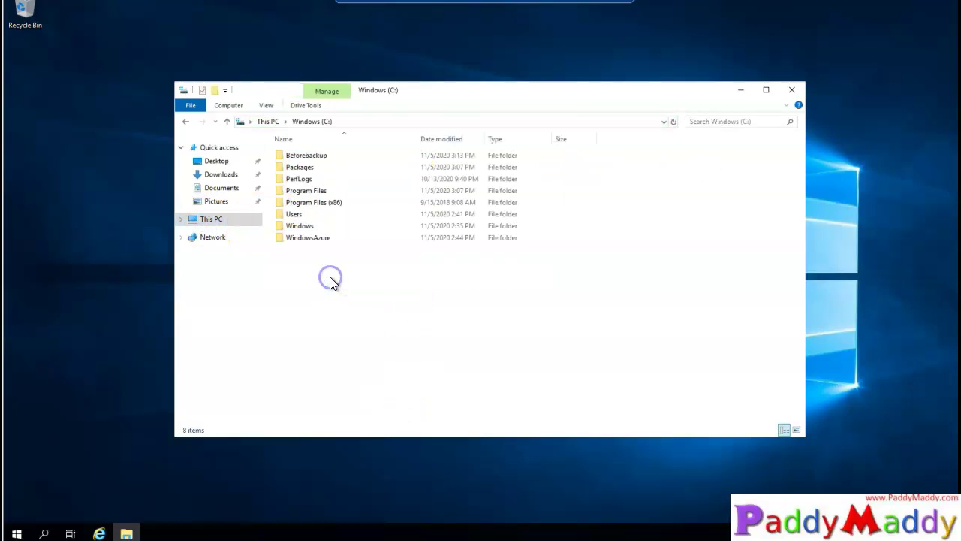
double_click(306, 158)
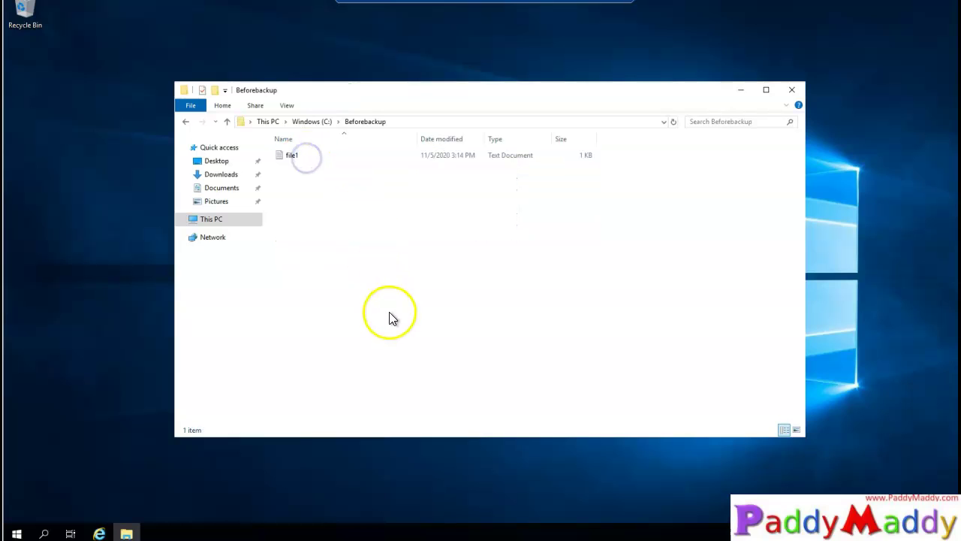
- Open the text document file1 in the Beforebackup folder and check its contents
left_click(296, 154)
double_click(296, 155)
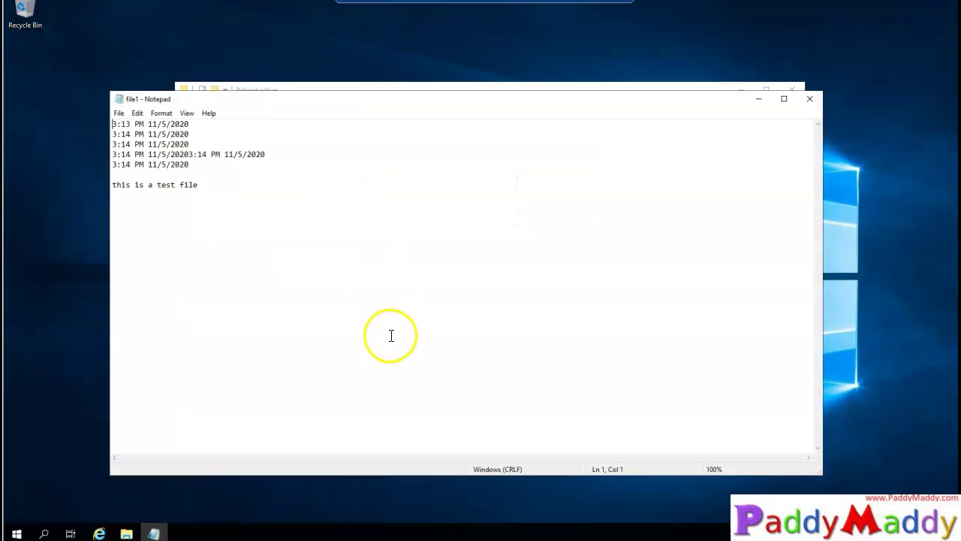
key("ctrl+a")
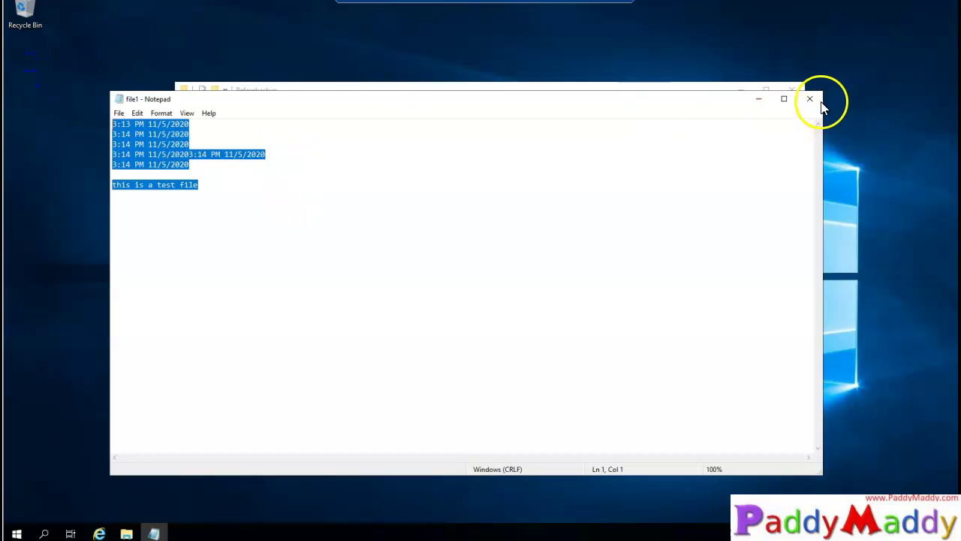
mouse_move(78, 319)
left_mouse_down()
mouse_move(122, 285)
mouse_move(176, 322)
mouse_move(216, 298)
left_mouse_up()
mouse_move(229, 231)
left_mouse_down()
mouse_move(307, 261)
mouse_move(661, 187)
mouse_move(717, 210)
left_mouse_up()
left_click_drag(736, 178, 808, 161)
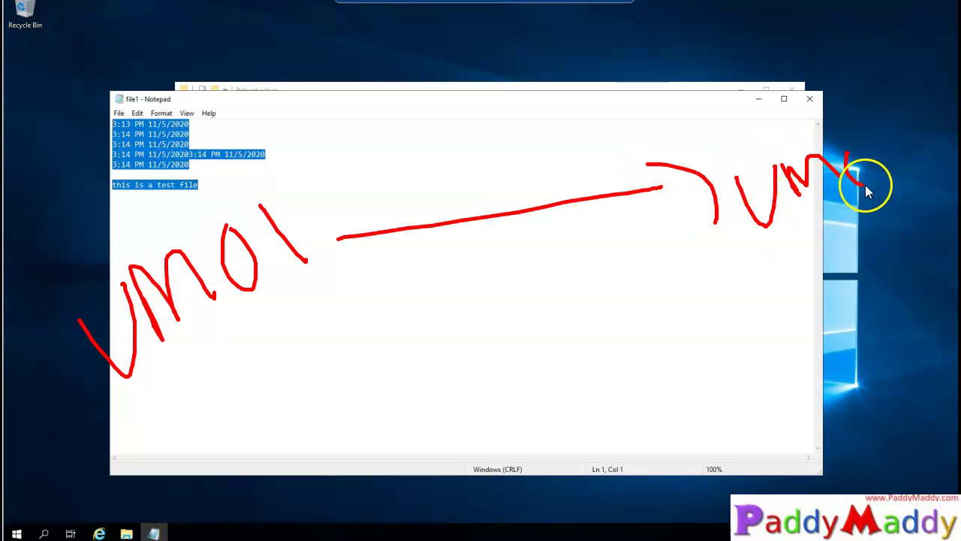
left_click_drag(184, 390, 960, 252)
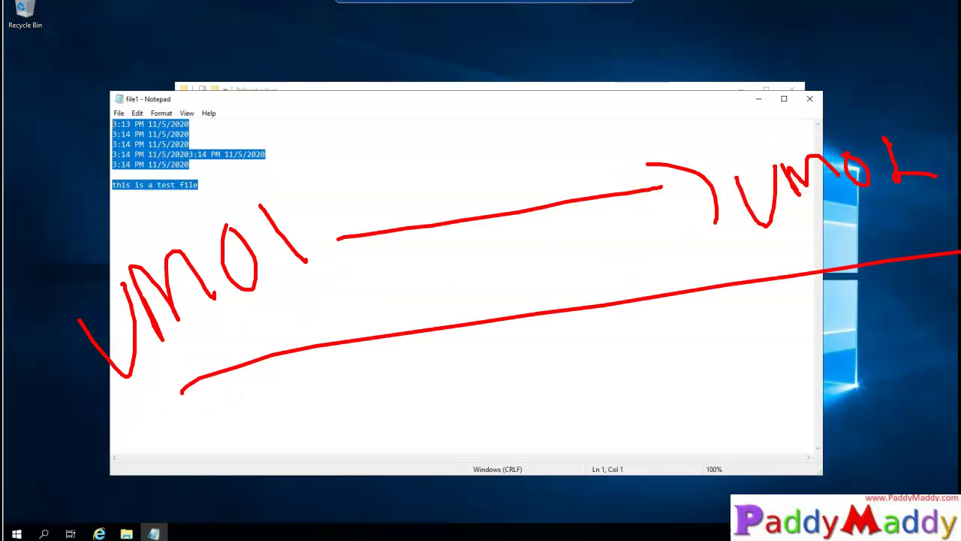
- Close file1 and the folder window on vm02, and return to vm02's overview in the Azure portal
left_click(809, 98)
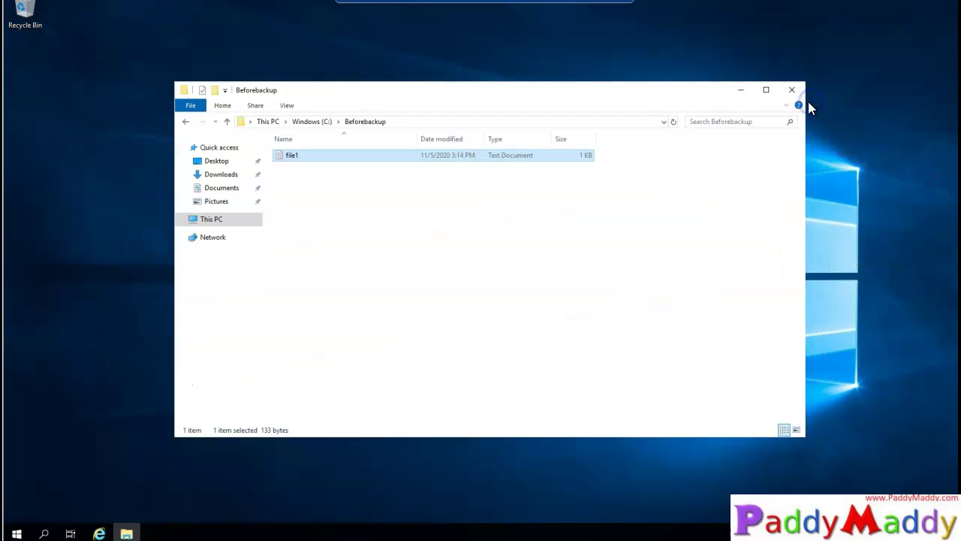
left_click(795, 100)
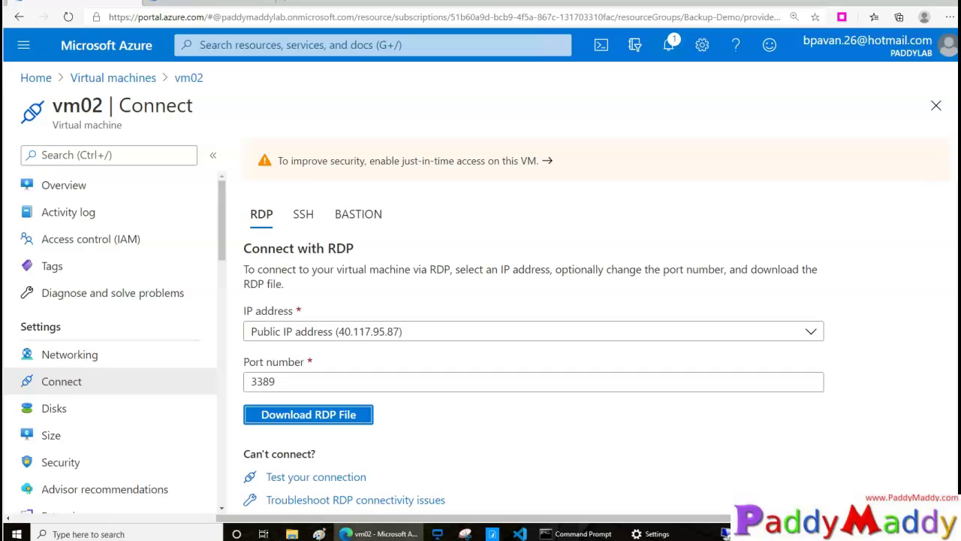
left_click(66, 185)
scroll(84, 384, "down", 1)
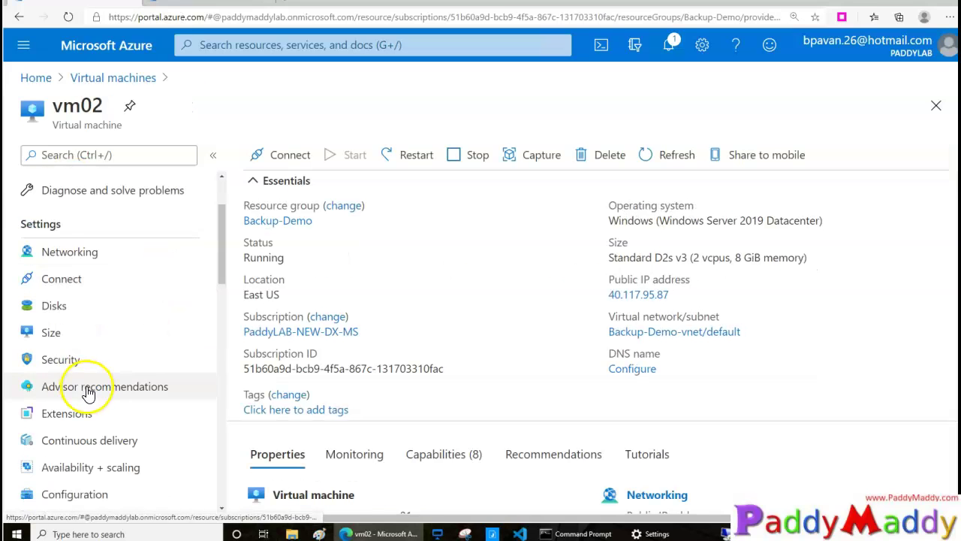
scroll(88, 391, "down", 2)
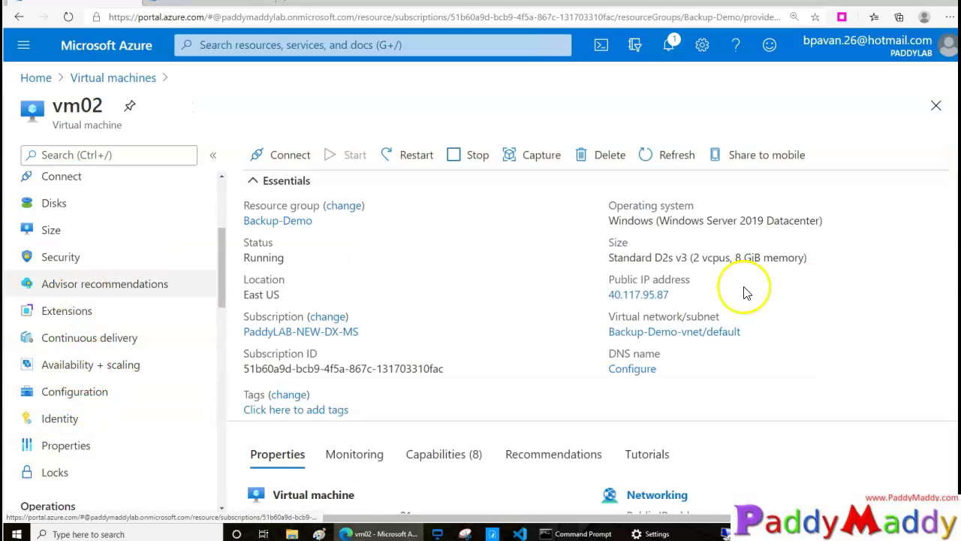
mouse_move(333, 146)
left_mouse_down()
mouse_move(518, 294)
mouse_move(551, 279)
left_mouse_up()
mouse_move(580, 314)
left_mouse_down()
mouse_move(654, 272)
mouse_move(624, 257)
mouse_move(642, 337)
mouse_move(725, 214)
mouse_move(604, 357)
left_mouse_up()
left_click_drag(458, 199, 575, 242)
left_click_drag(692, 319, 741, 424)
mouse_move(707, 398)
left_mouse_down()
mouse_move(714, 408)
mouse_move(741, 399)
left_mouse_up()
mouse_move(308, 358)
left_mouse_down()
mouse_move(440, 429)
mouse_move(473, 428)
left_mouse_up()
left_click_drag(408, 412, 454, 448)
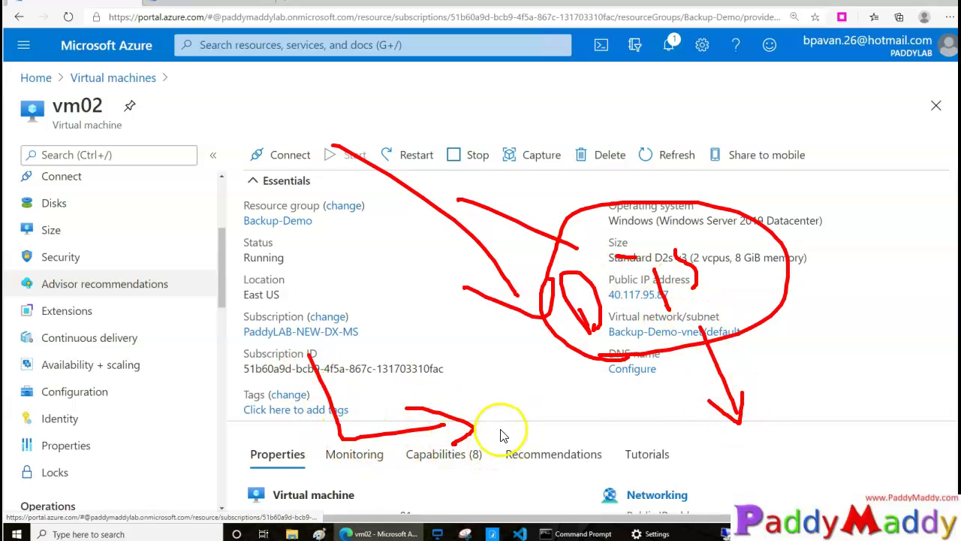
key("Escape")
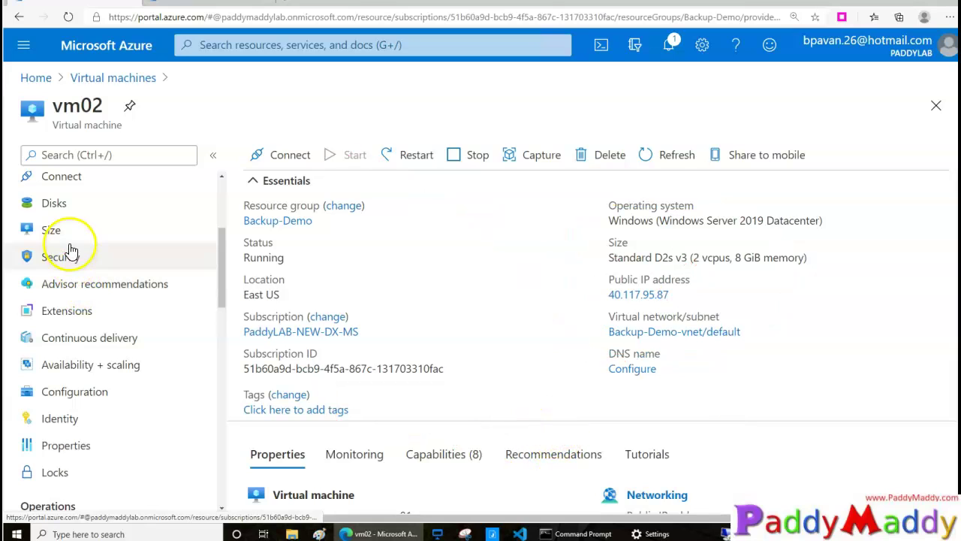
- Open the backup configuration page of virtual machine vm02
scroll(83, 451, "down", 3)
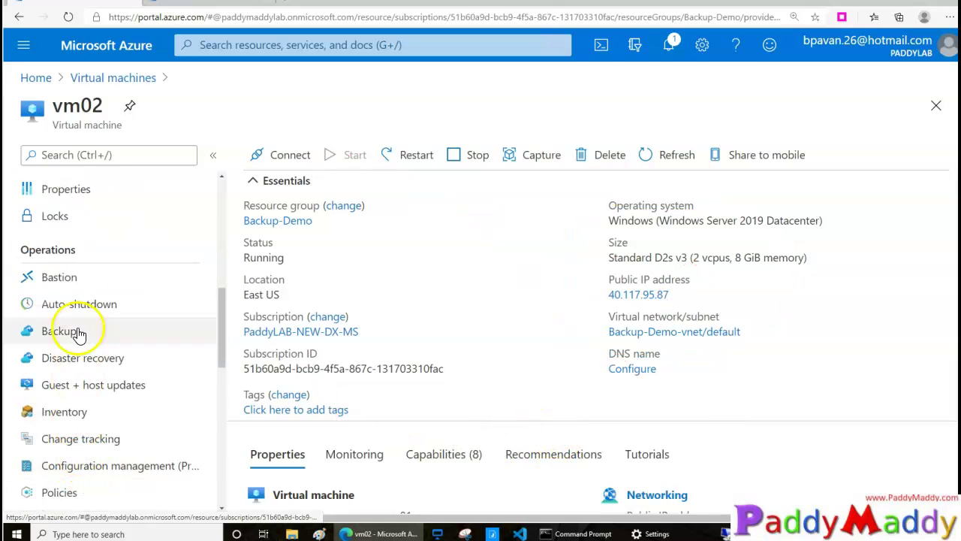
left_click(79, 333)
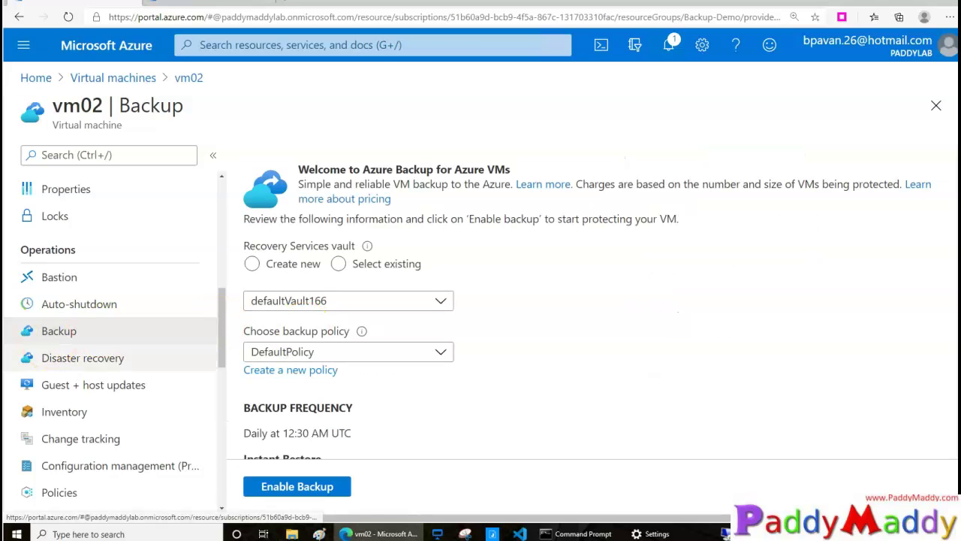
mouse_move(483, 294)
left_mouse_down()
mouse_move(498, 317)
mouse_move(551, 263)
left_mouse_up()
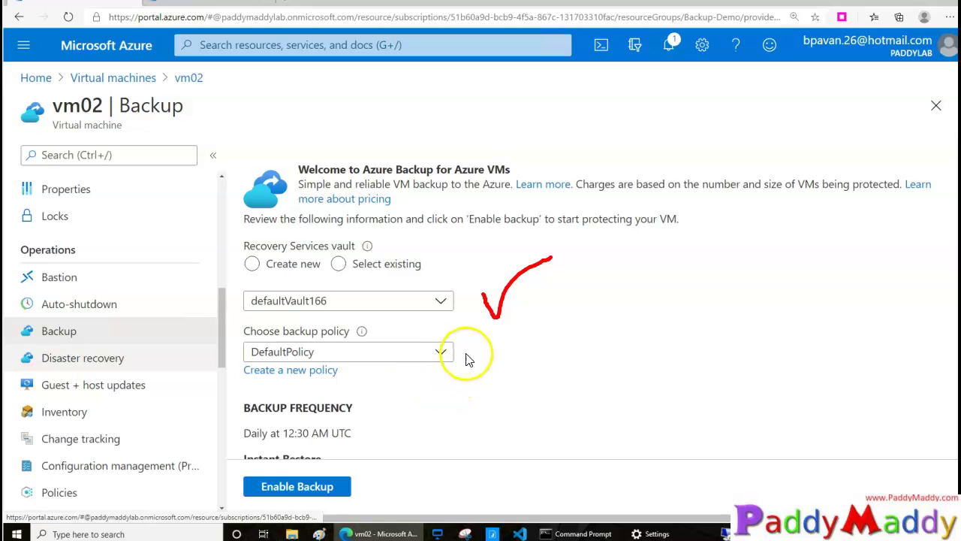
left_click_drag(469, 348, 580, 328)
mouse_move(353, 464)
left_mouse_down()
mouse_move(215, 485)
mouse_move(293, 517)
mouse_move(375, 476)
left_mouse_up()
mouse_move(161, 114)
left_mouse_down()
mouse_move(64, 132)
mouse_move(204, 122)
mouse_move(173, 137)
left_mouse_up()
key("Escape")
- Review the backup frequency, instant restore and retention of vm02's DefaultPolicy, and check the Recovery Services vault choices without changing them
scroll(466, 389, "down", 2)
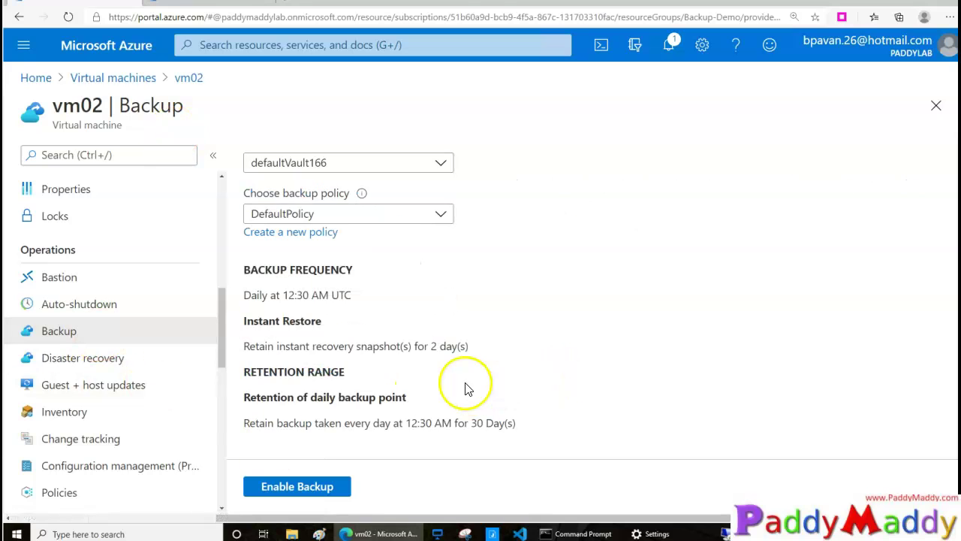
scroll(463, 428, "up", 2)
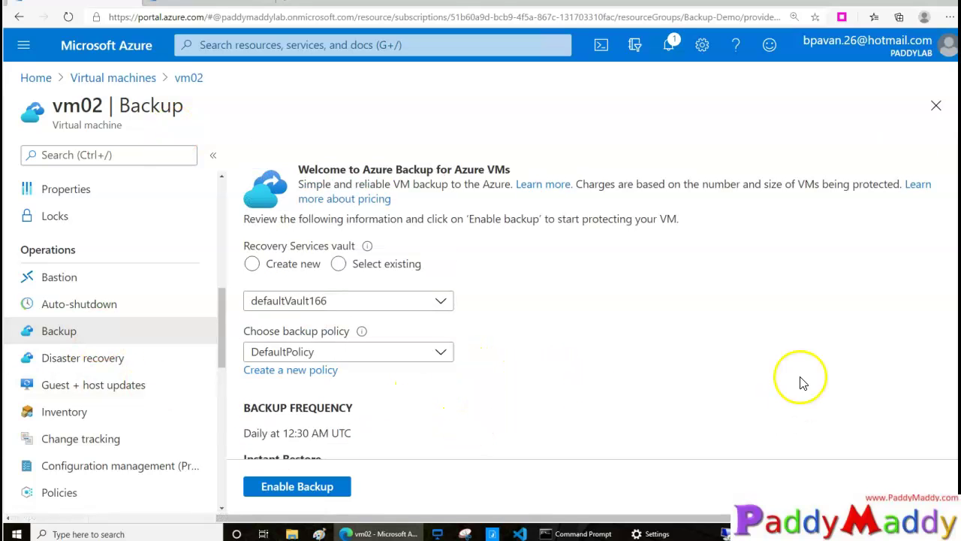
left_click(369, 302)
left_click(702, 398)
- Open vm01 from the virtual machines list and review its backup status and restore points
left_click(123, 78)
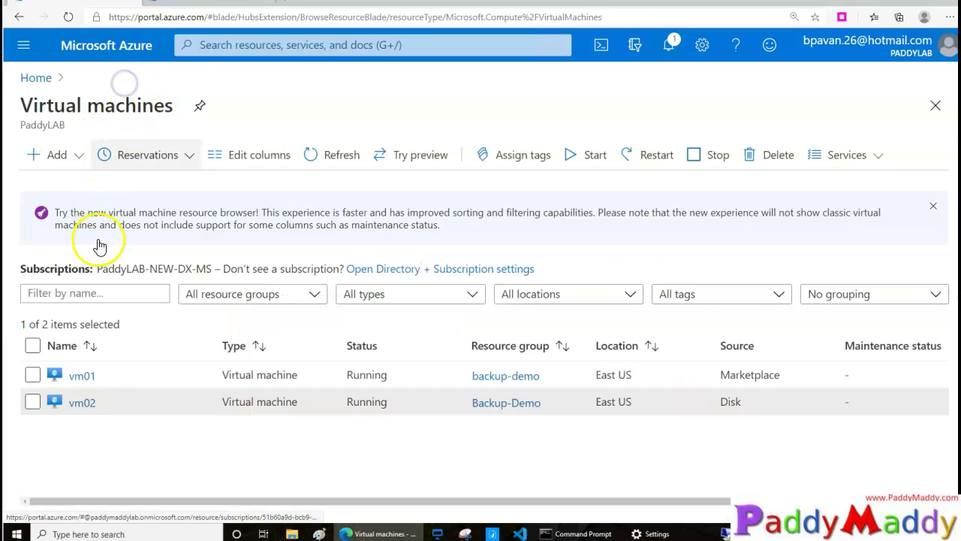
left_click(83, 376)
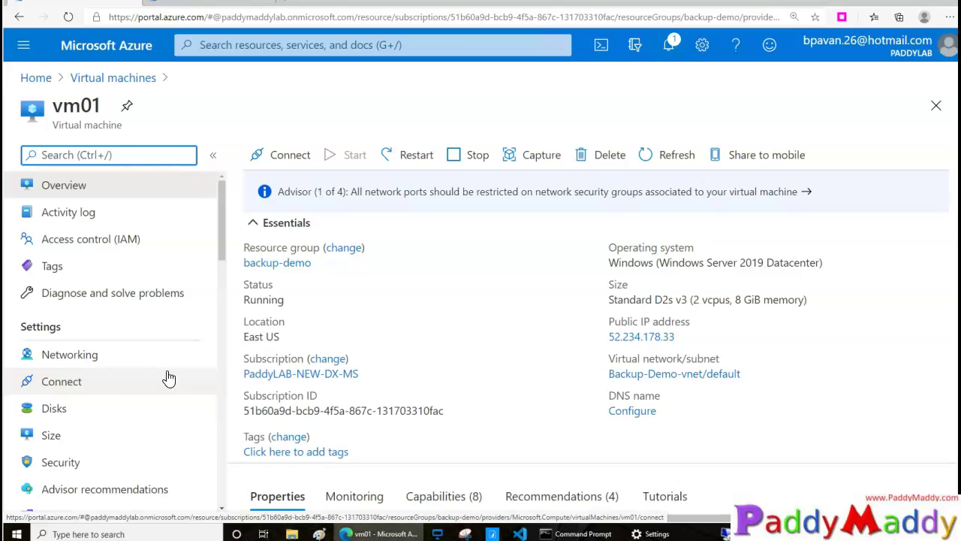
scroll(301, 435, "down", 1)
scroll(161, 435, "down", 3)
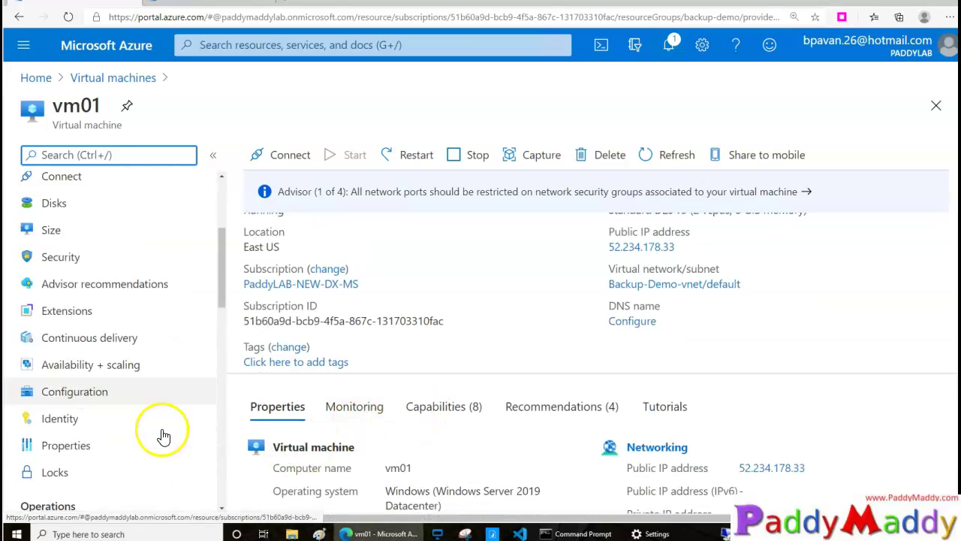
scroll(163, 436, "down", 2)
left_click(163, 434)
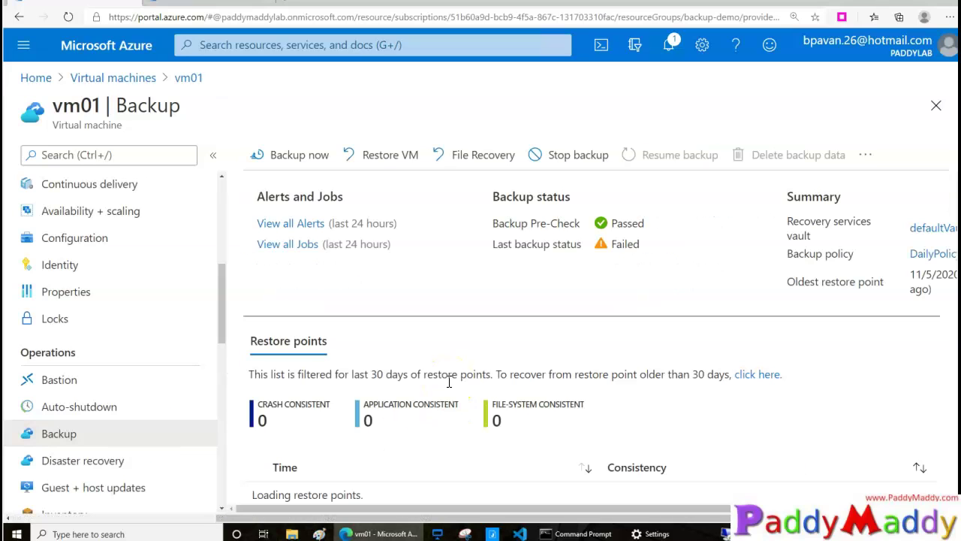
scroll(454, 406, "down", 1)
scroll(470, 448, "down", 1)
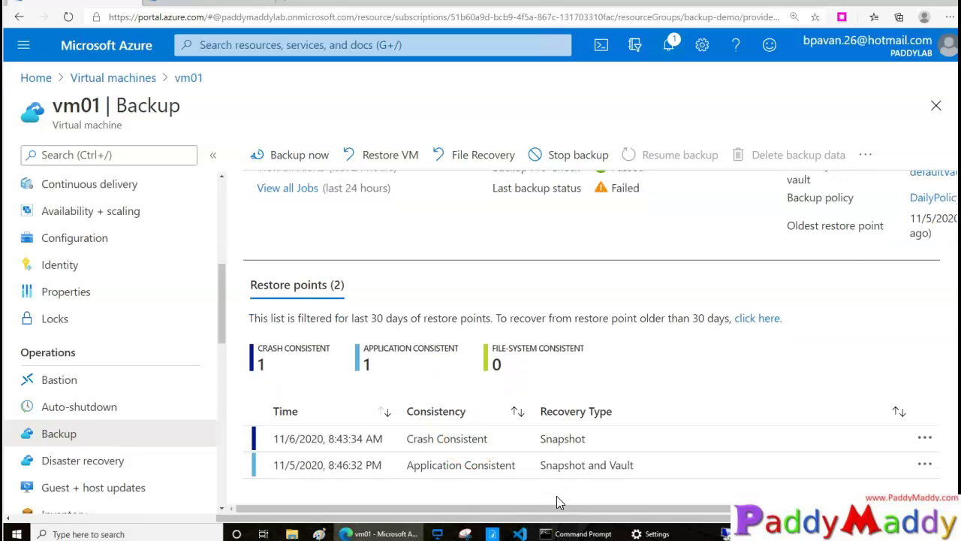
scroll(556, 495, "up", 2)
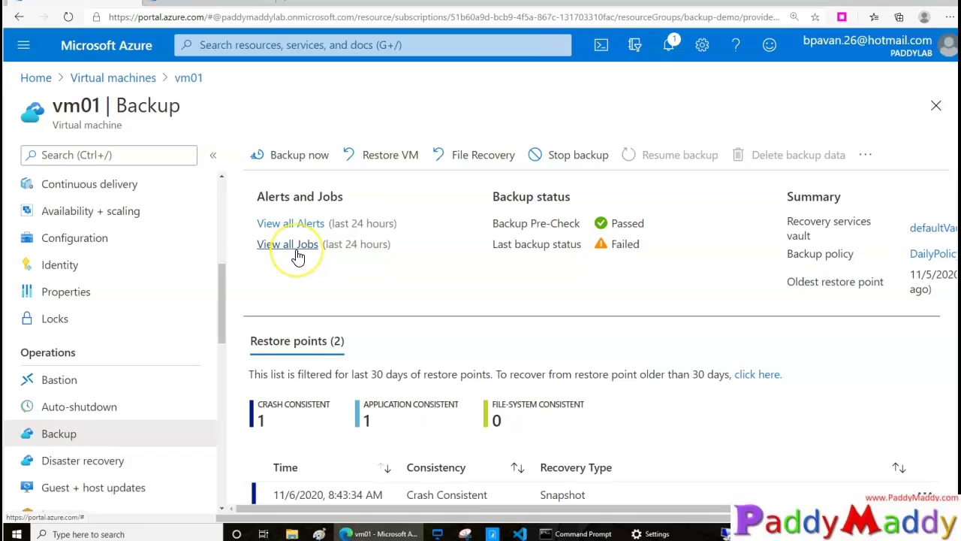
- Start a restore of vm01 and choose the application-consistent restore point from 11/5/2020, 8:46:32 PM
left_click(386, 154)
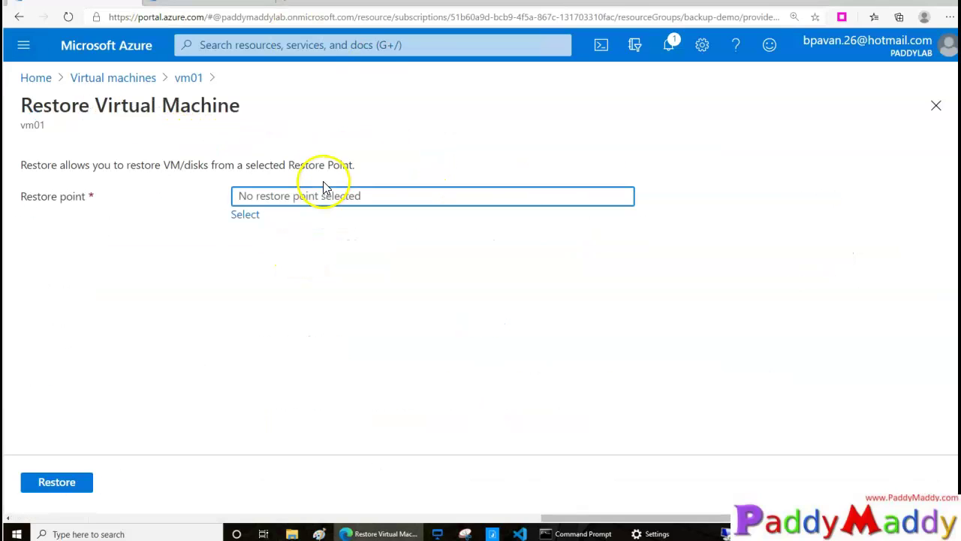
left_click(240, 216)
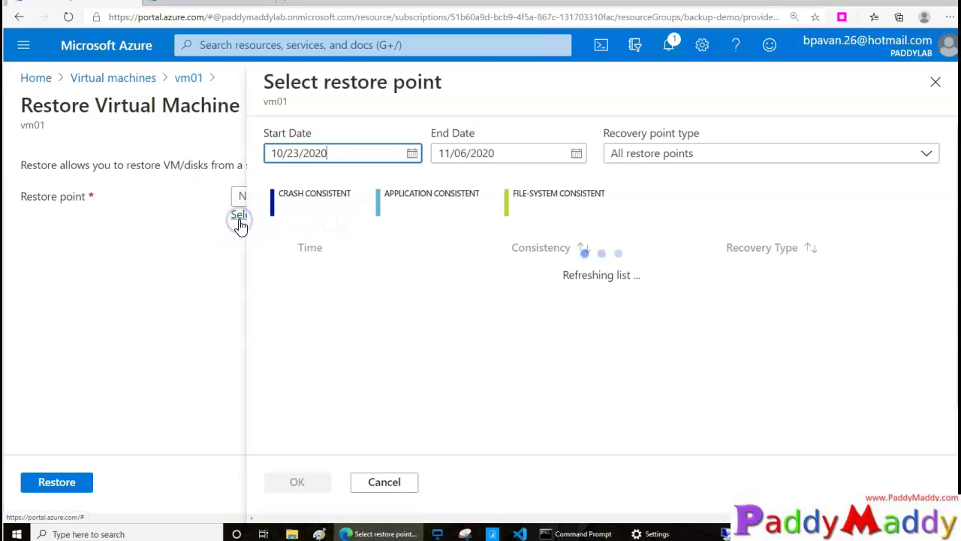
left_click(356, 310)
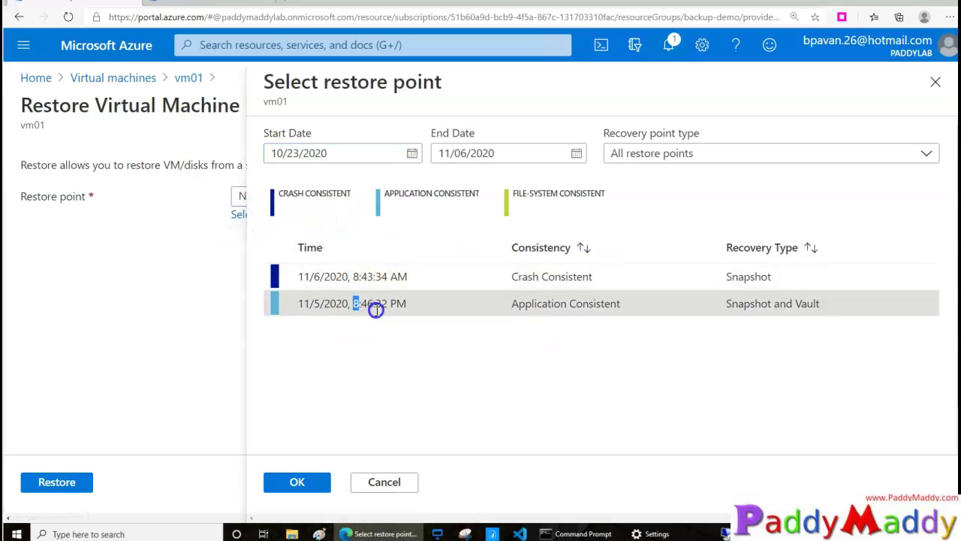
left_click_drag(376, 310, 405, 308)
left_click(297, 482)
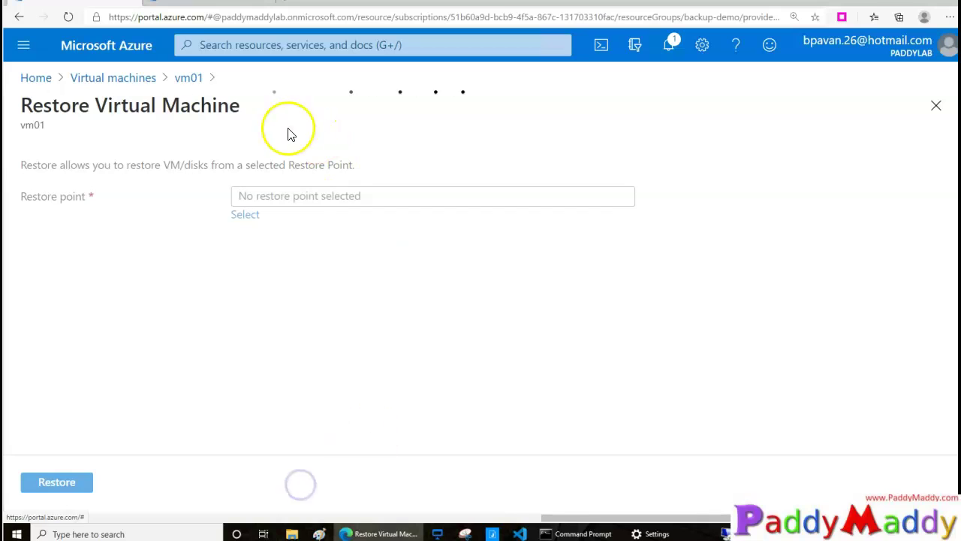
- Set the restore type to Restore disks in vm01's restore configuration, with Create new selected
scroll(316, 252, "down", 2)
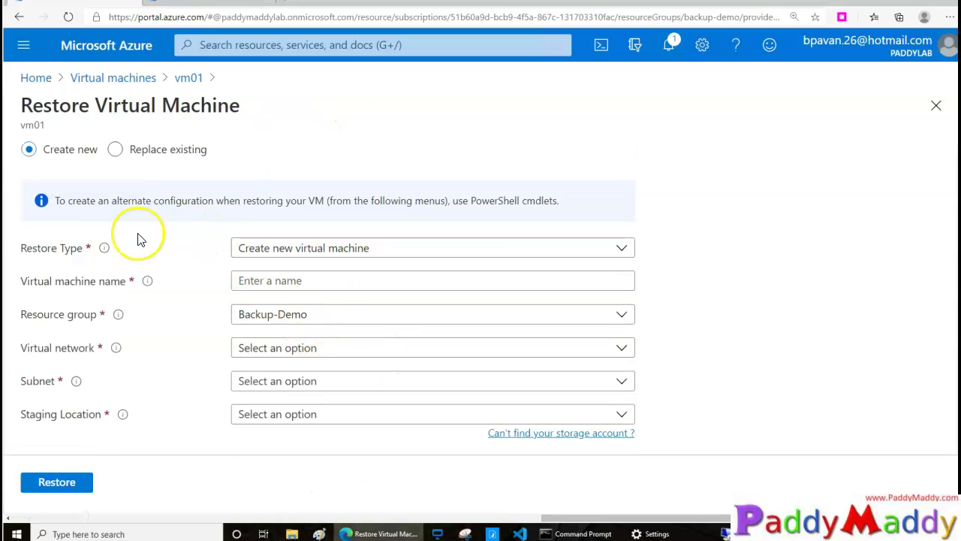
left_click(309, 255)
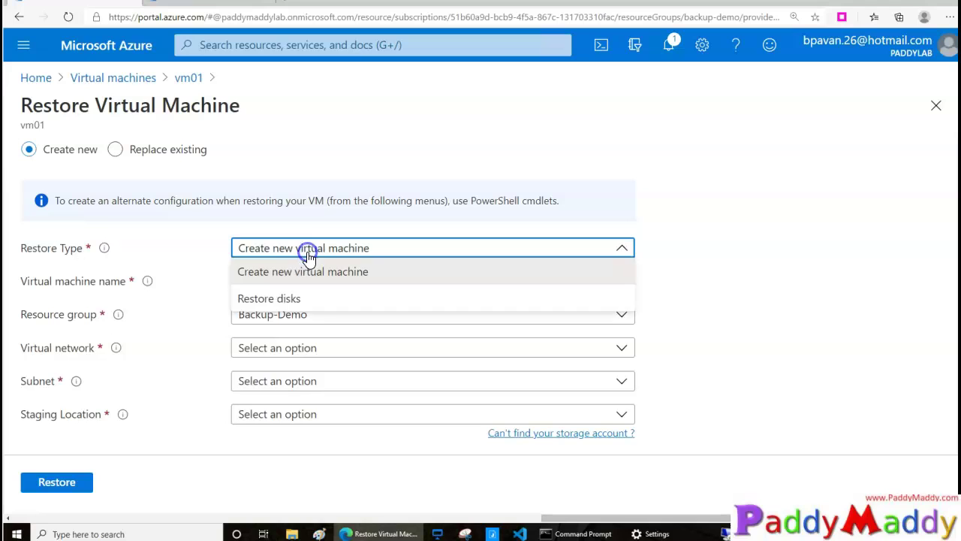
left_click(269, 300)
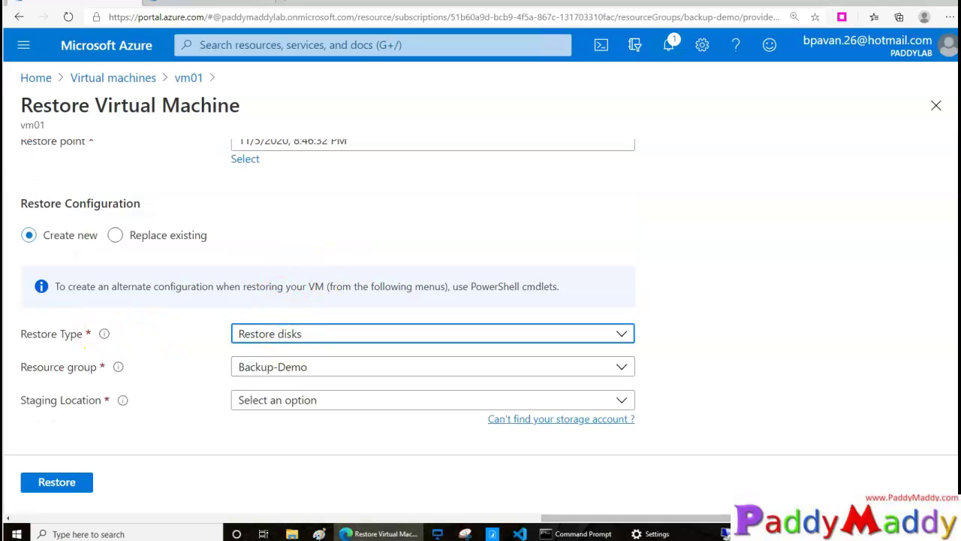
left_click_drag(158, 332, 223, 315)
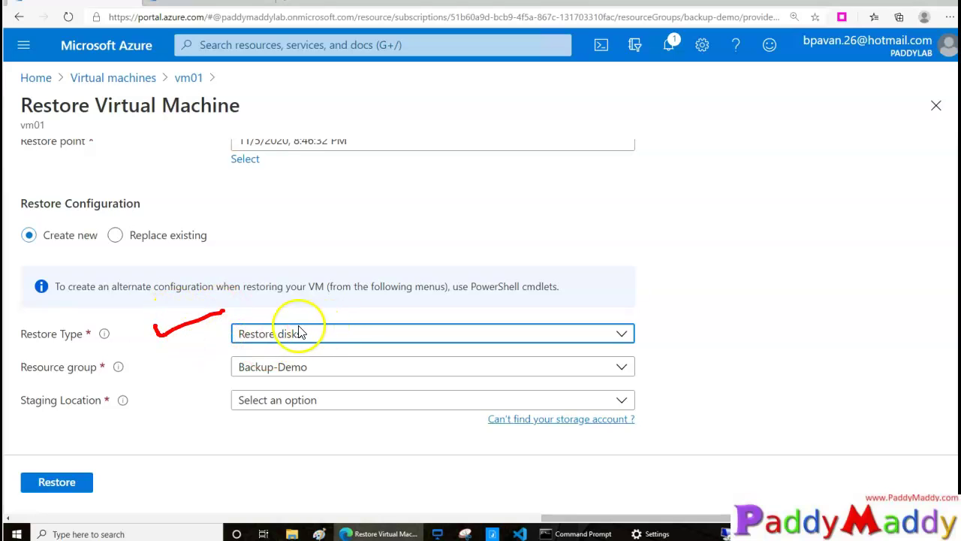
mouse_move(323, 336)
left_mouse_down()
mouse_move(448, 294)
mouse_move(476, 225)
mouse_move(549, 301)
mouse_move(574, 274)
mouse_move(629, 250)
left_mouse_up()
left_click_drag(633, 196, 665, 243)
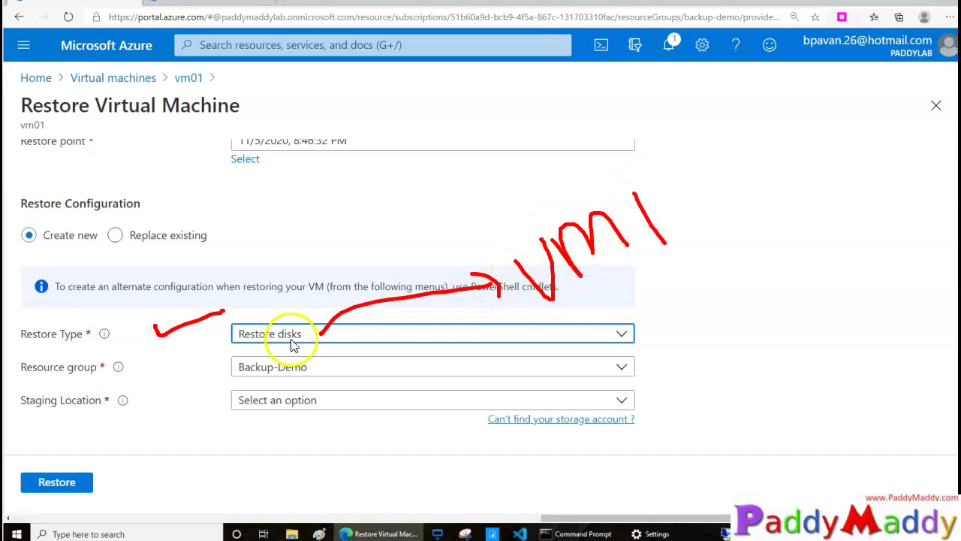
mouse_move(314, 333)
left_mouse_down()
mouse_move(323, 240)
mouse_move(339, 242)
left_mouse_up()
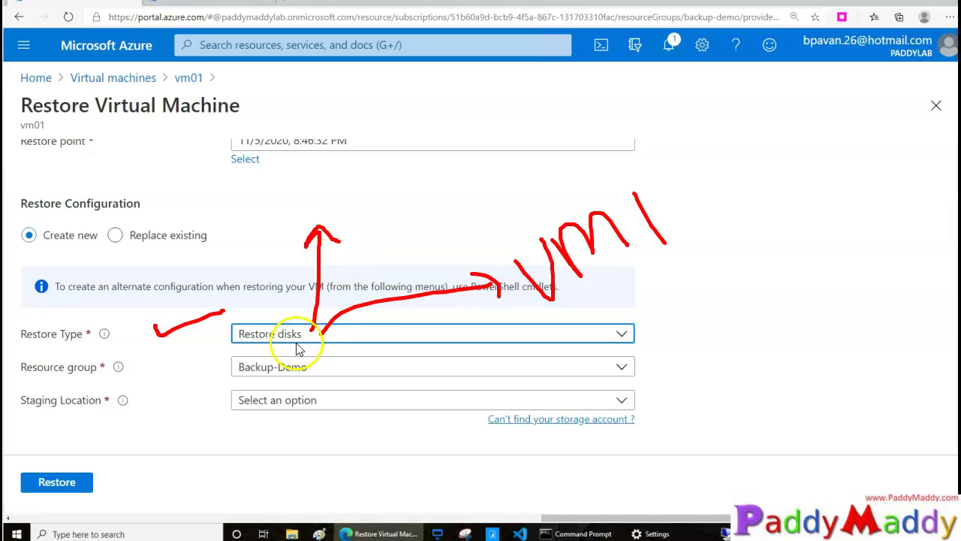
left_click_drag(285, 304, 230, 337)
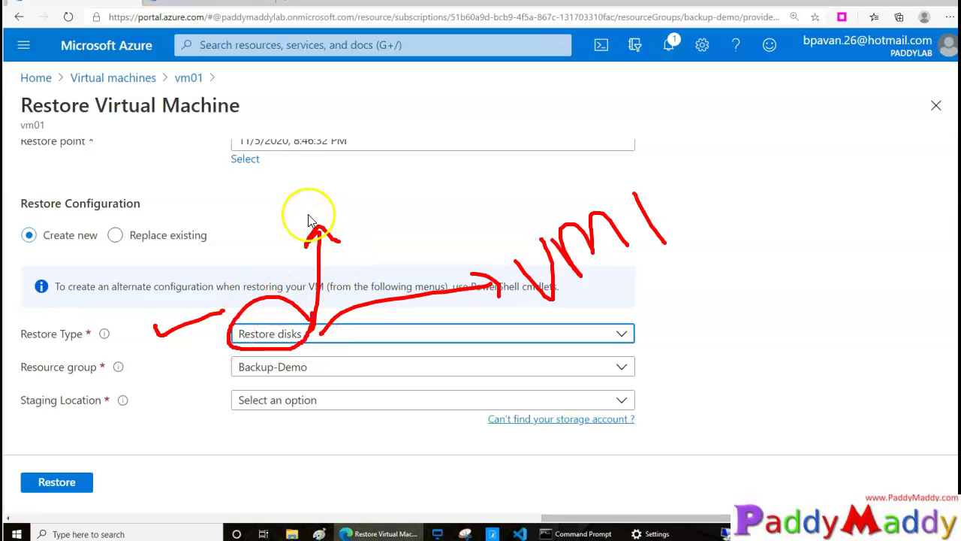
mouse_move(321, 208)
left_mouse_down()
mouse_move(322, 200)
mouse_move(253, 238)
left_mouse_up()
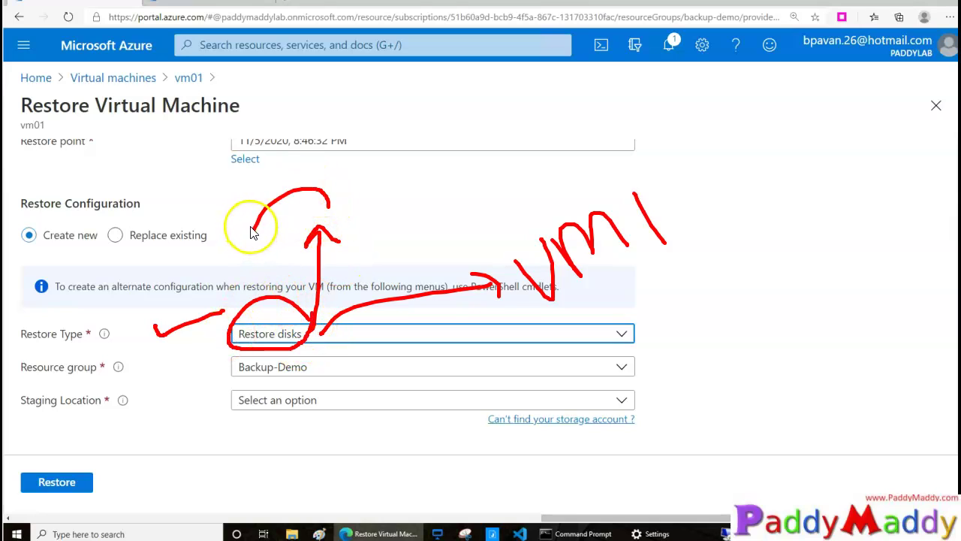
mouse_move(349, 183)
left_mouse_down()
mouse_move(377, 167)
mouse_move(418, 183)
mouse_move(429, 167)
mouse_move(419, 182)
left_mouse_up()
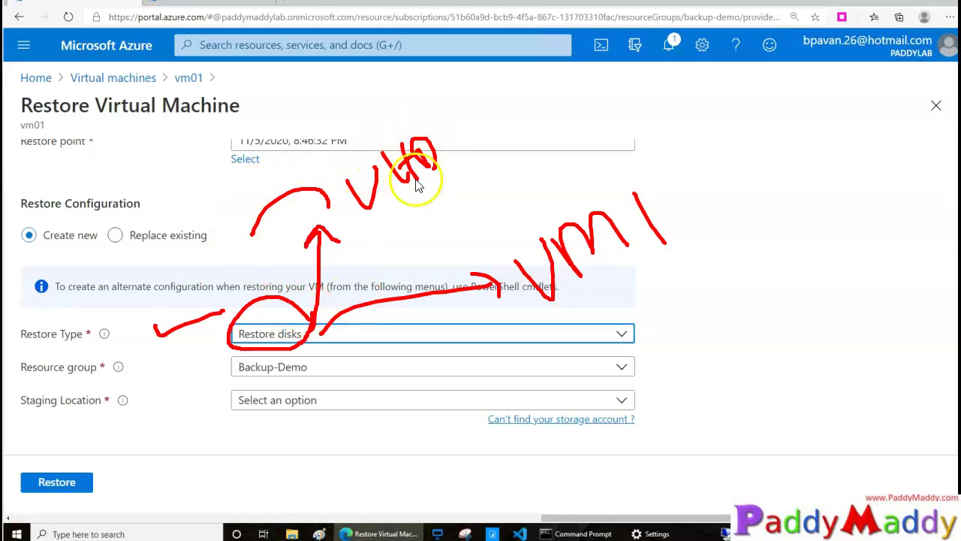
left_click_drag(383, 228, 469, 180)
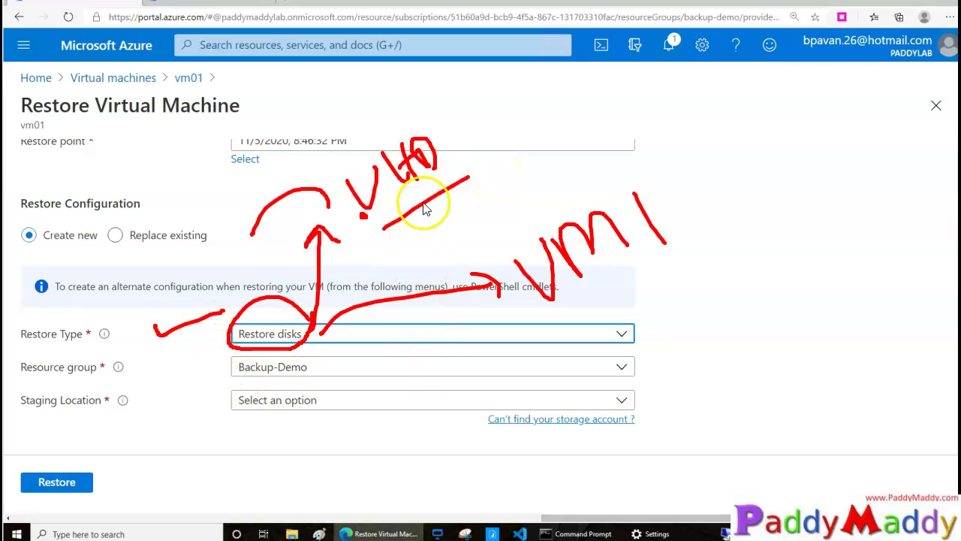
left_click_drag(423, 208, 530, 230)
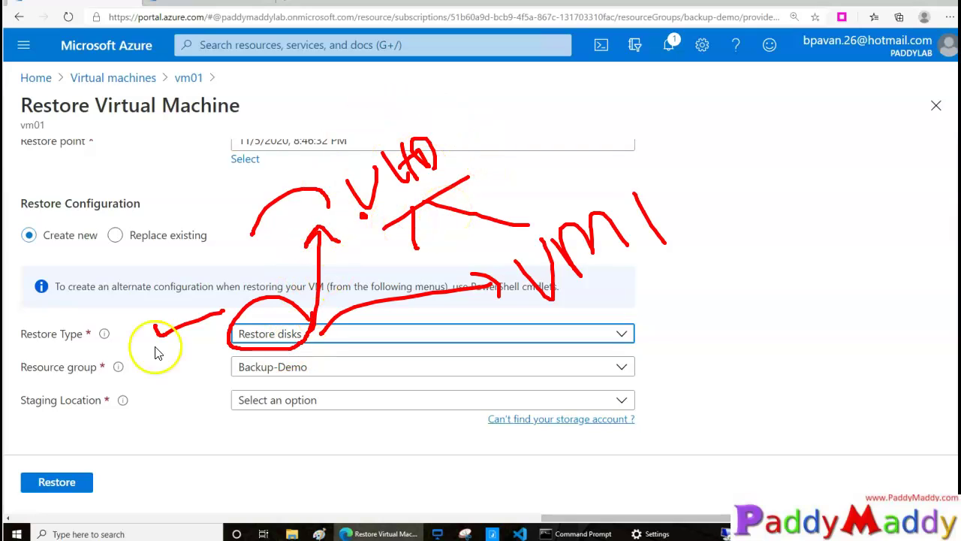
key("Escape")
left_click(59, 331)
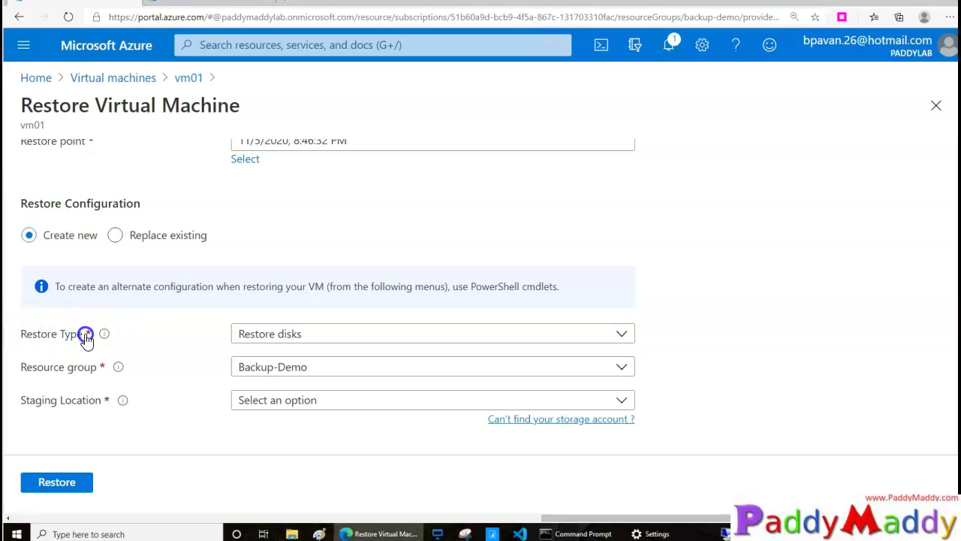
left_click_drag(37, 248, 104, 248)
left_click_drag(216, 334, 290, 263)
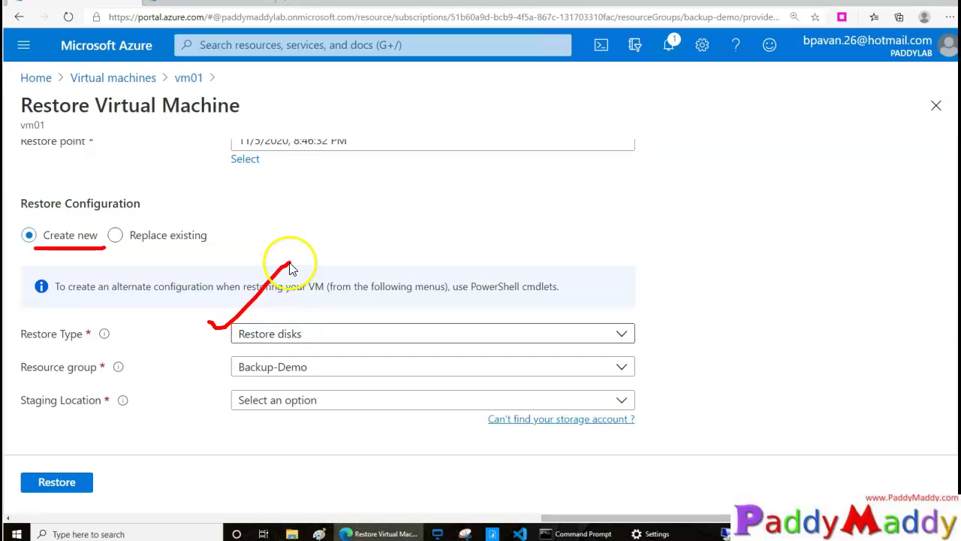
mouse_move(171, 396)
left_mouse_down()
mouse_move(187, 414)
mouse_move(226, 396)
left_mouse_up()
key("Escape")
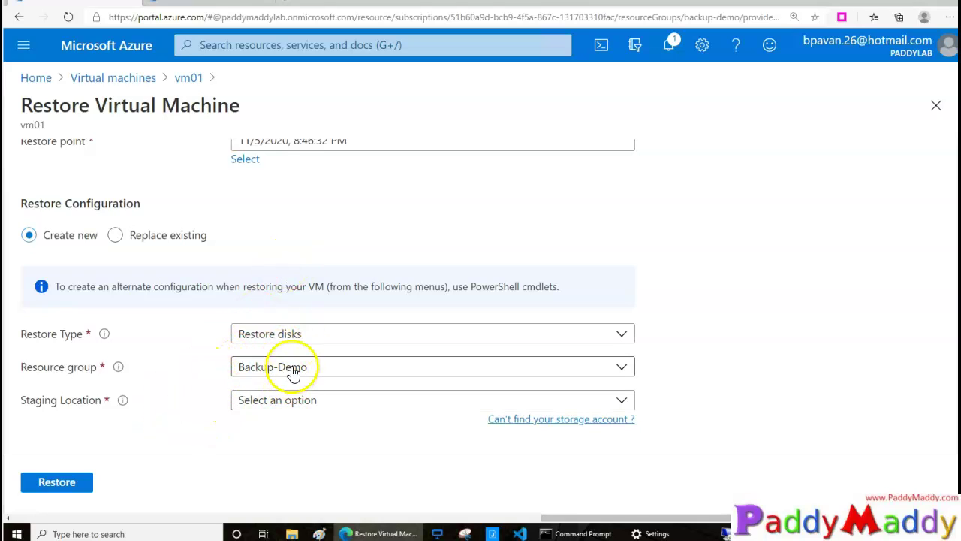
- Start the disk restore into resource group Backup-Demo, using storage account paddymaddy as the staging location
left_click(290, 368)
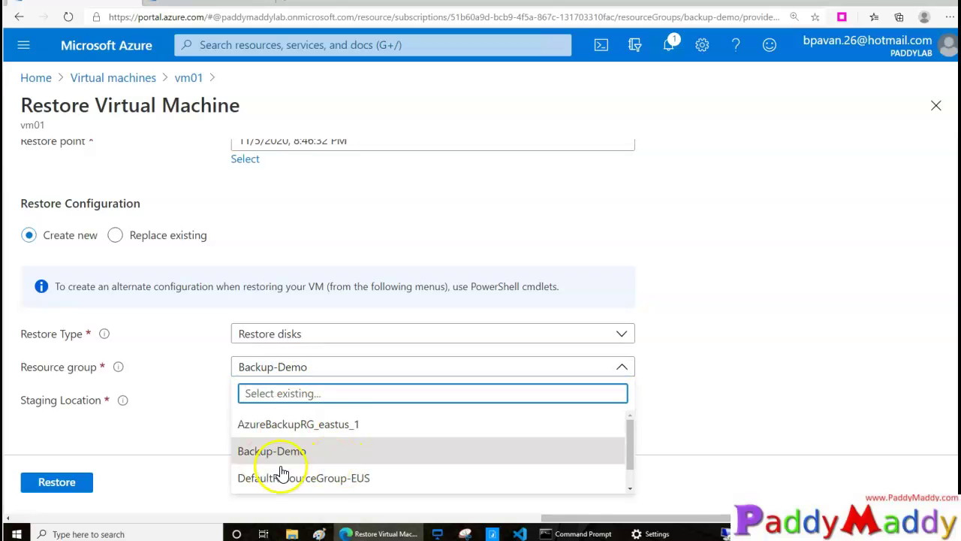
left_click(297, 460)
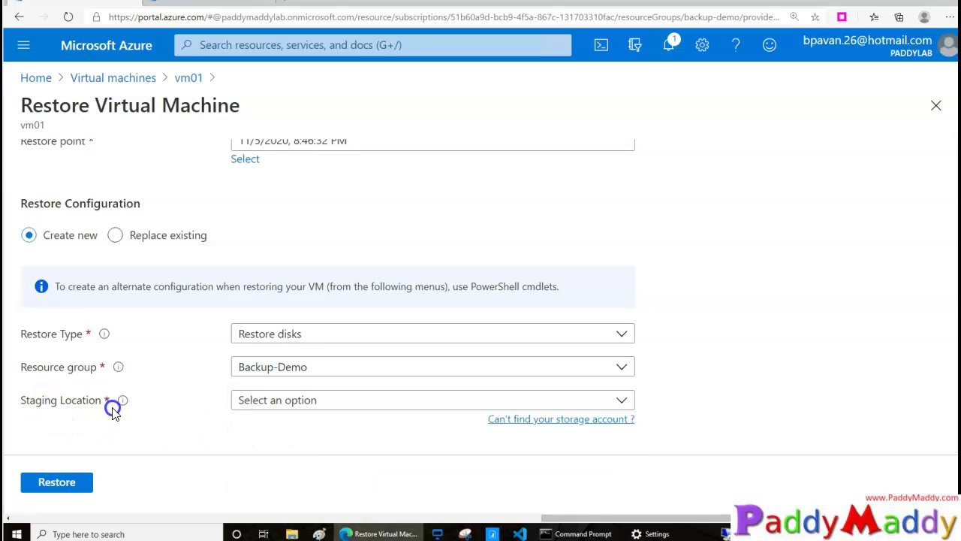
left_click(321, 403)
left_click(309, 450)
left_click(66, 486)
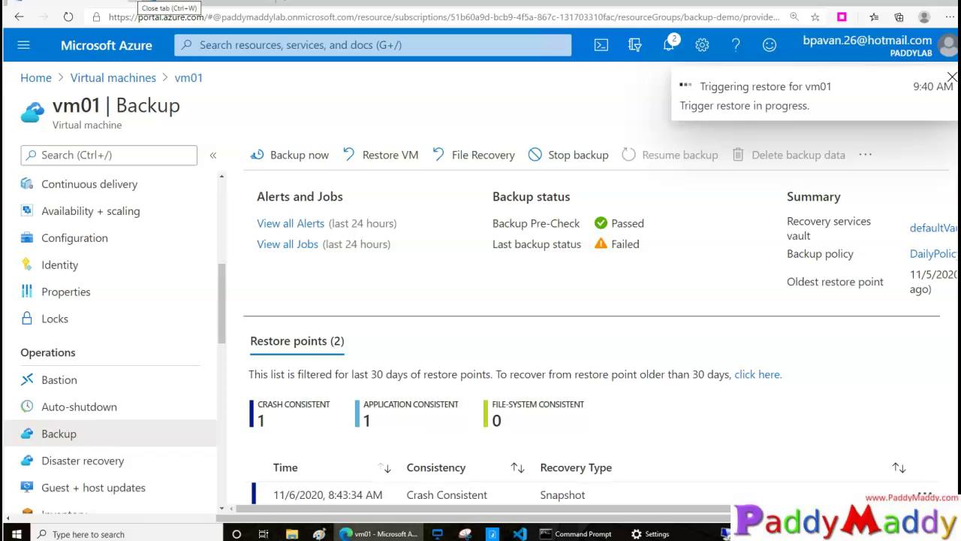
- Check the portal notification about vm01's triggered restore and close the notifications
left_click(668, 45)
left_click_drag(633, 213, 590, 158)
left_click(643, 225)
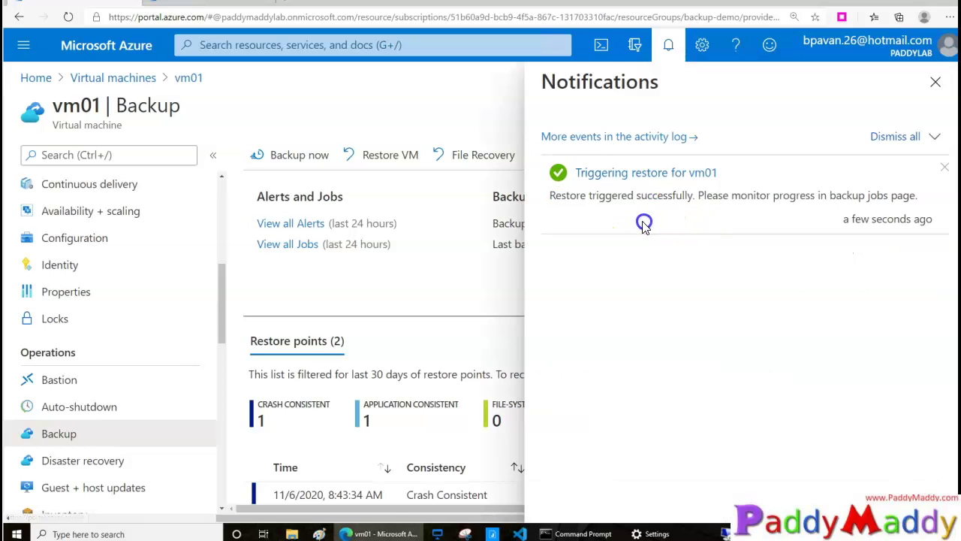
left_click(934, 82)
- Open all backup jobs of vm01 and review the status and start time of the newest restore job
scroll(525, 299, "down", 1)
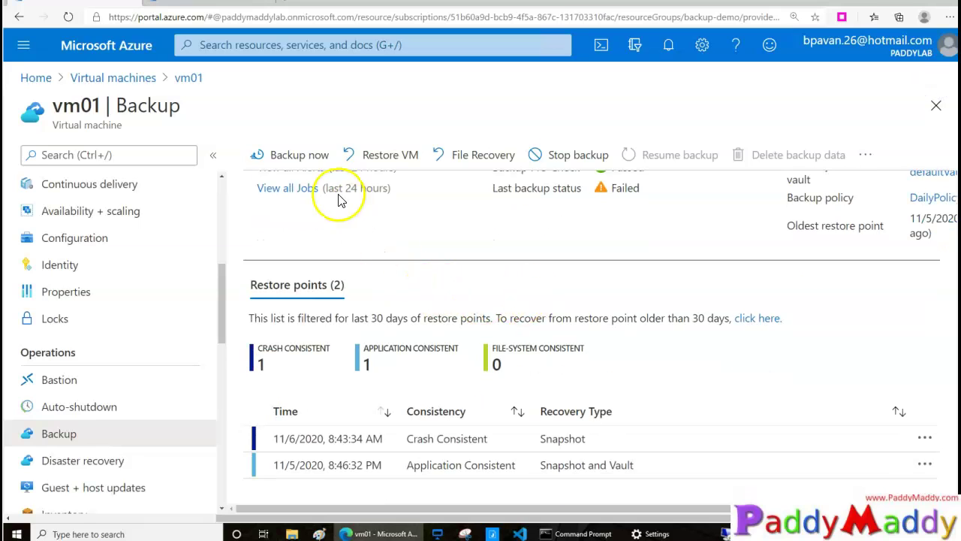
left_click(299, 188)
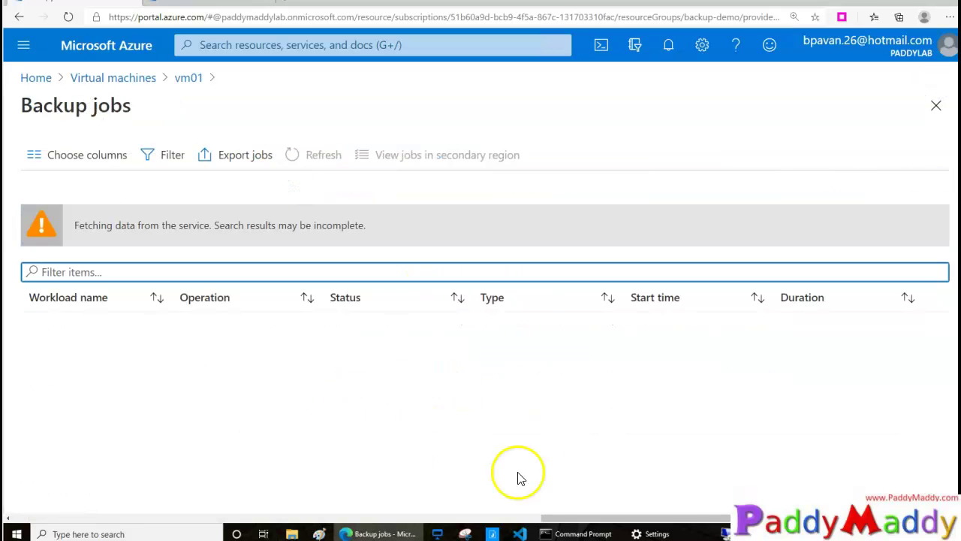
left_click(140, 325)
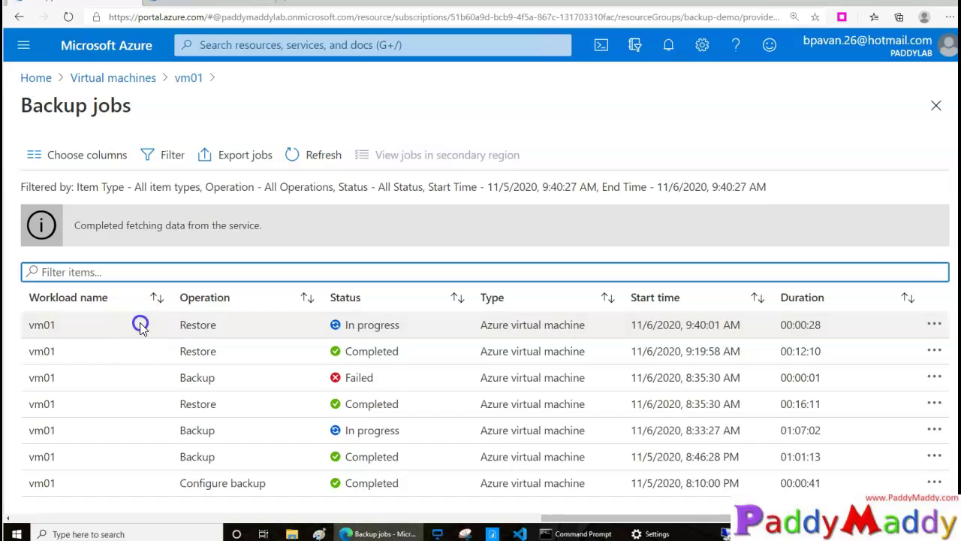
left_click_drag(408, 321, 420, 333)
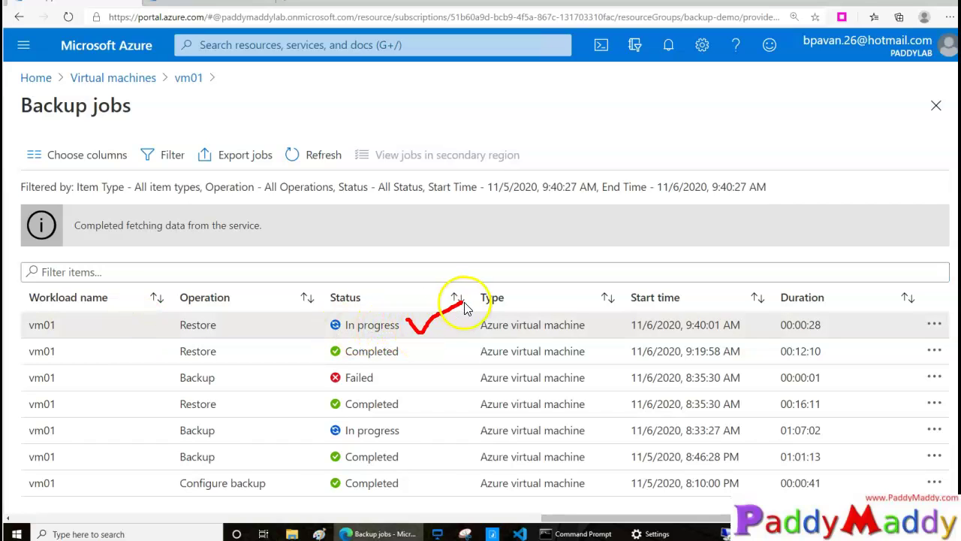
left_click_drag(304, 421, 365, 448)
mouse_move(215, 432)
left_mouse_down()
mouse_move(300, 432)
mouse_move(377, 395)
mouse_move(333, 442)
mouse_move(415, 441)
left_mouse_up()
key("Escape")
left_click_drag(180, 324, 585, 338)
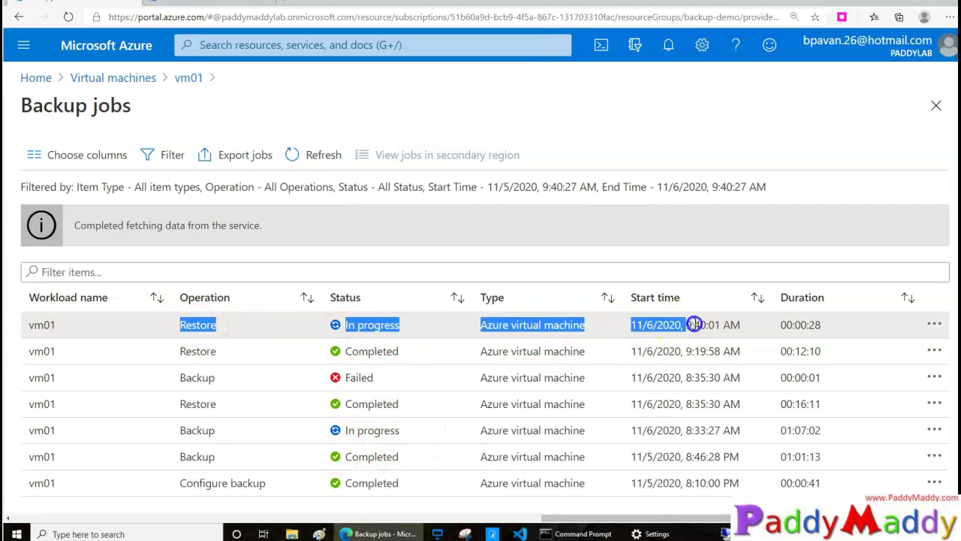
left_click(78, 324)
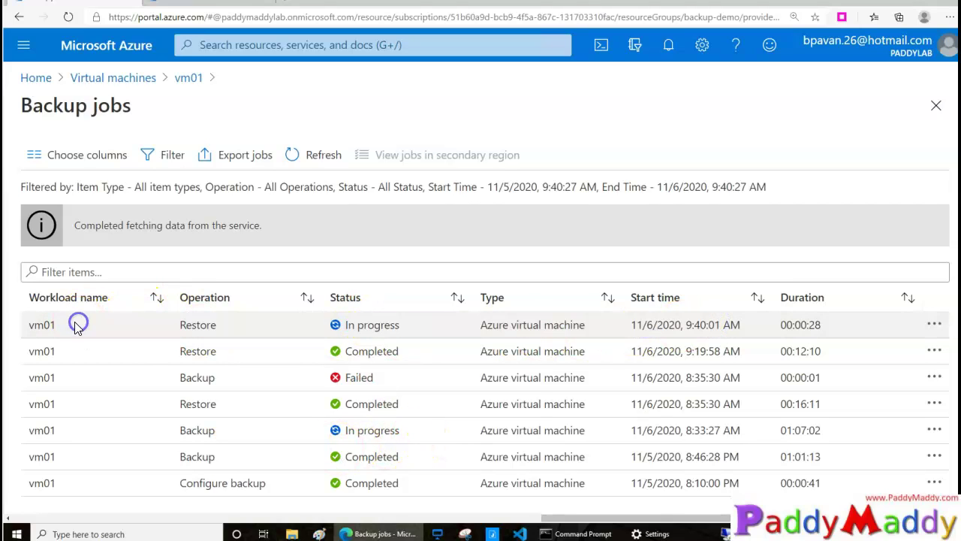
- Open the newest restore job of vm01, review its details, progress and sub tasks, and return to the jobs list
left_click(41, 325)
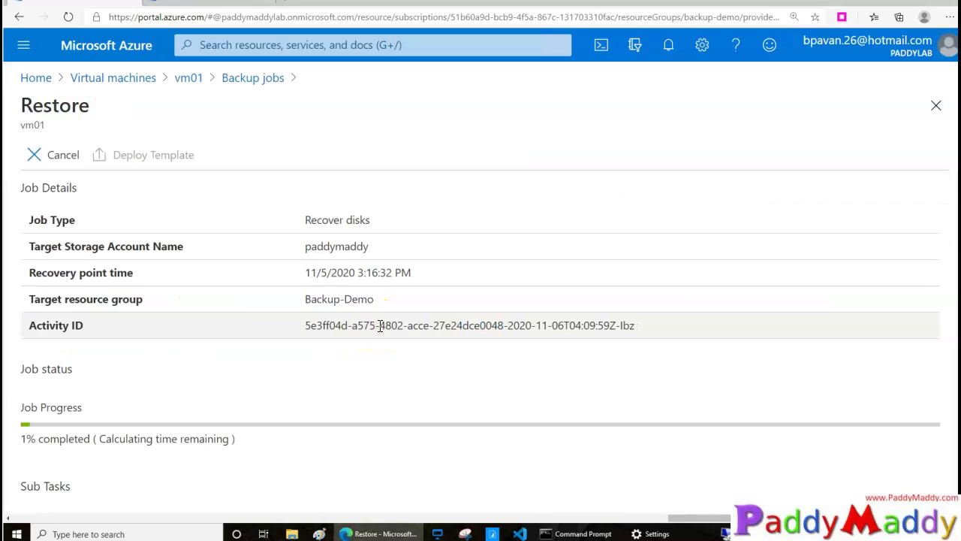
left_click(337, 382)
left_click_drag(12, 464, 88, 395)
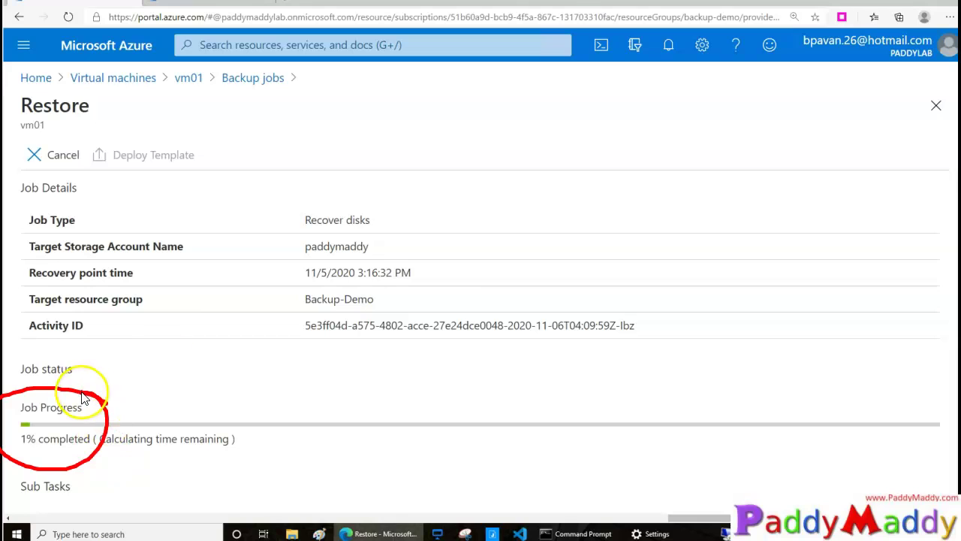
left_click_drag(391, 220, 404, 214)
key("Escape")
scroll(273, 462, "down", 1)
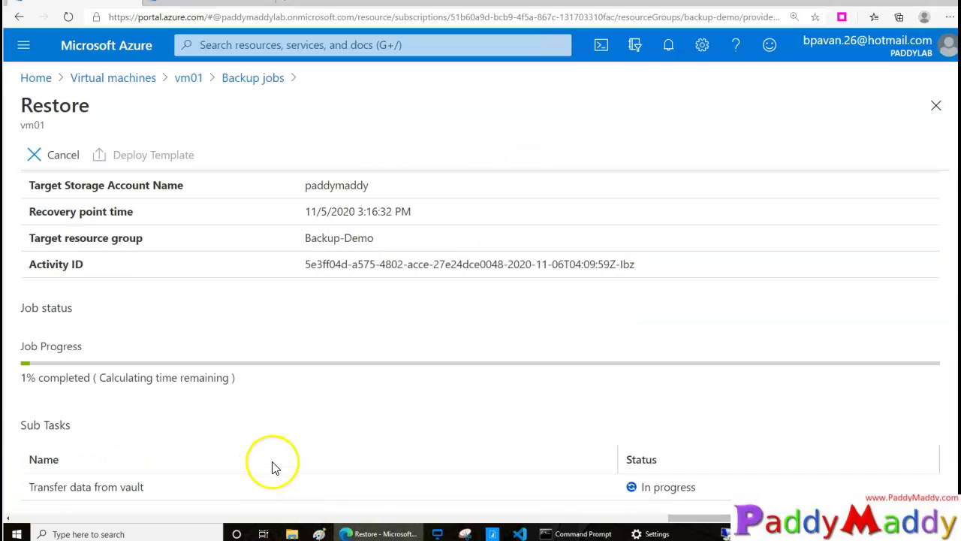
left_click_drag(49, 488, 156, 497)
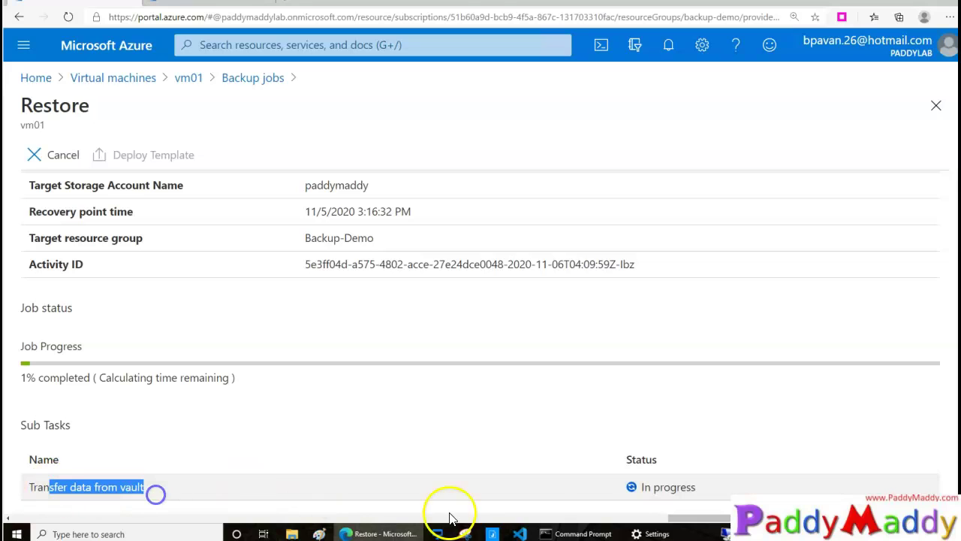
left_click_drag(638, 488, 712, 491)
scroll(277, 318, "up", 1)
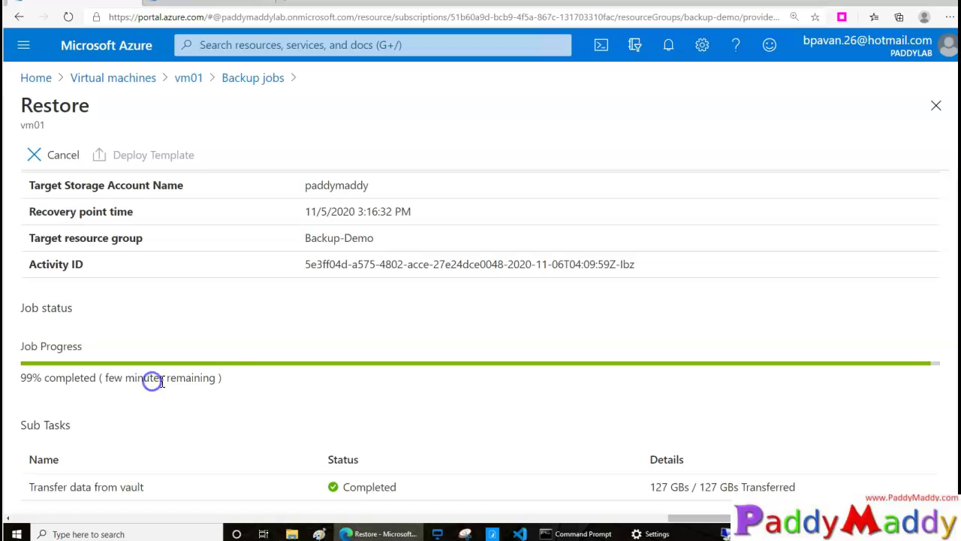
scroll(208, 300, "up", 1)
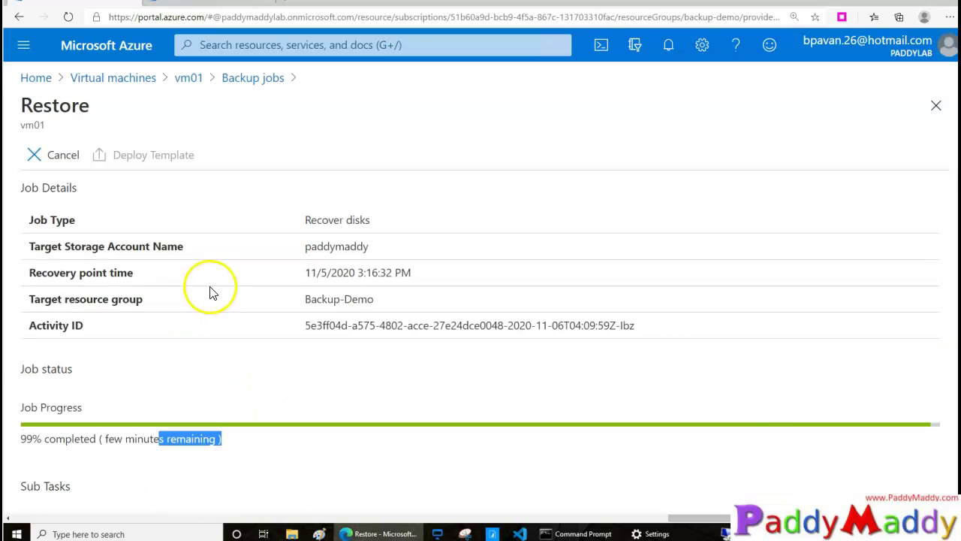
scroll(796, 428, "down", 1)
left_click_drag(781, 517, 420, 518)
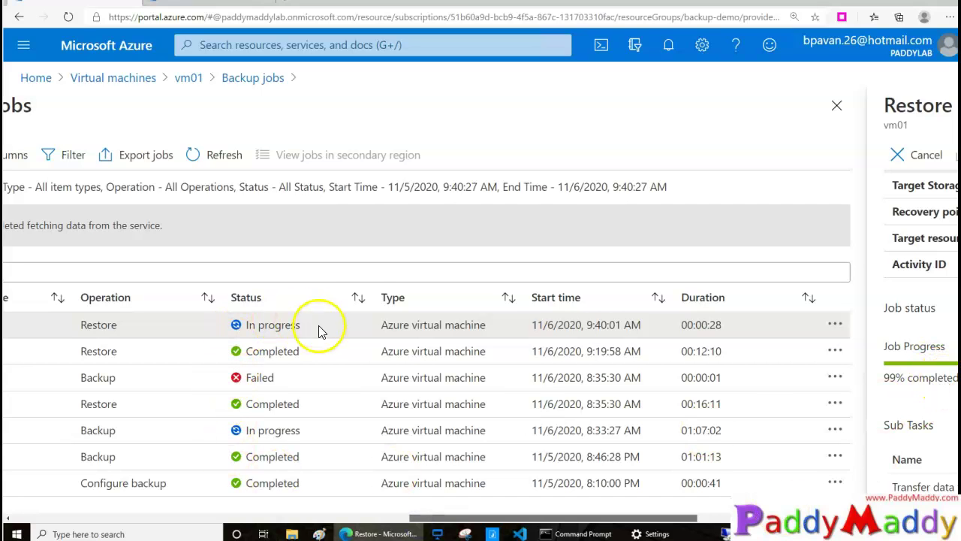
- Review the newest restore job's progress and details, and refresh vm01's backup jobs list to check the job's status
left_click_drag(319, 328, 358, 292)
mouse_move(521, 518)
left_mouse_down()
mouse_move(383, 523)
mouse_move(784, 476)
left_mouse_up()
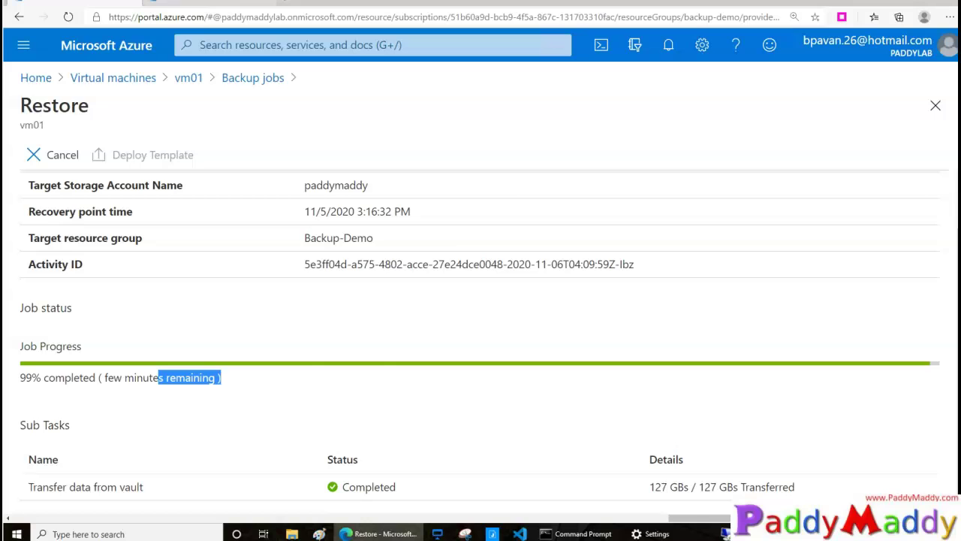
scroll(284, 306, "up", 2)
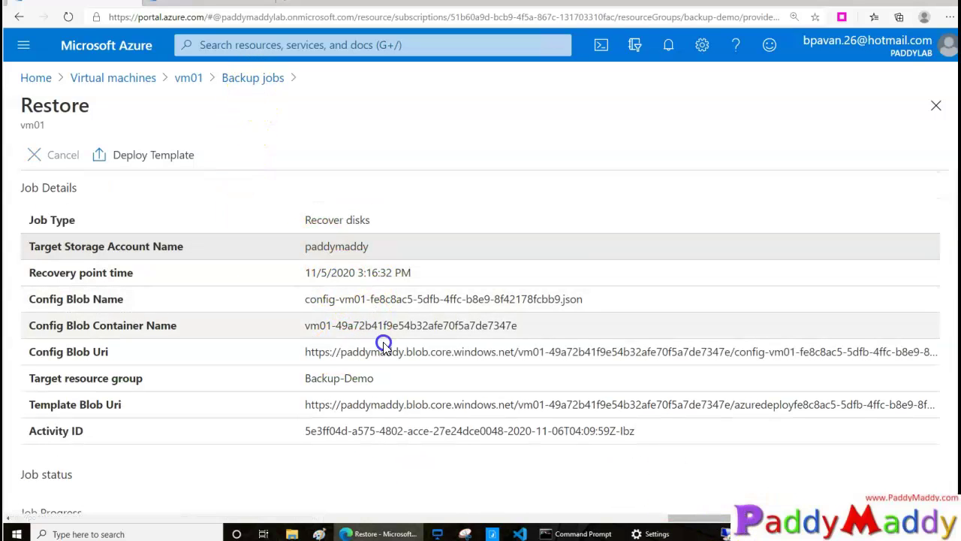
left_click(256, 84)
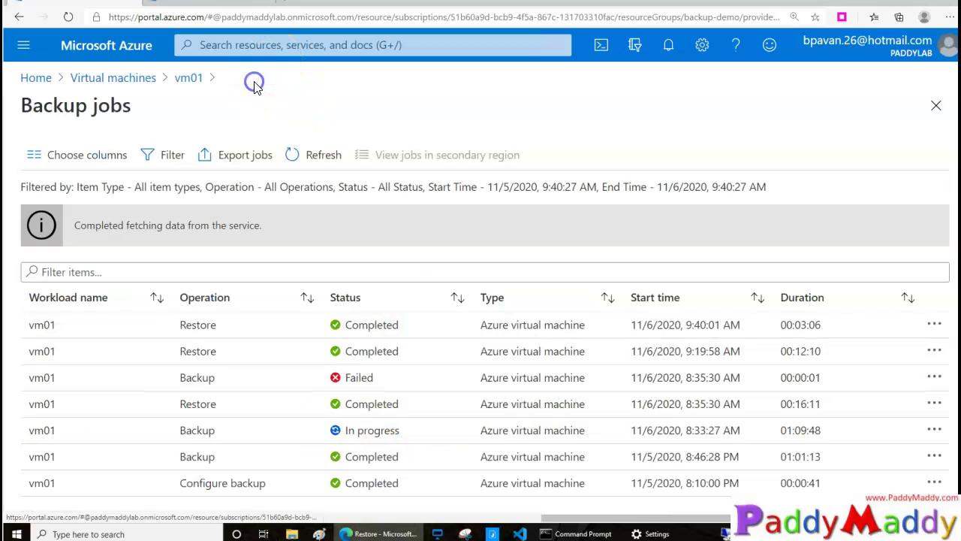
left_click(308, 144)
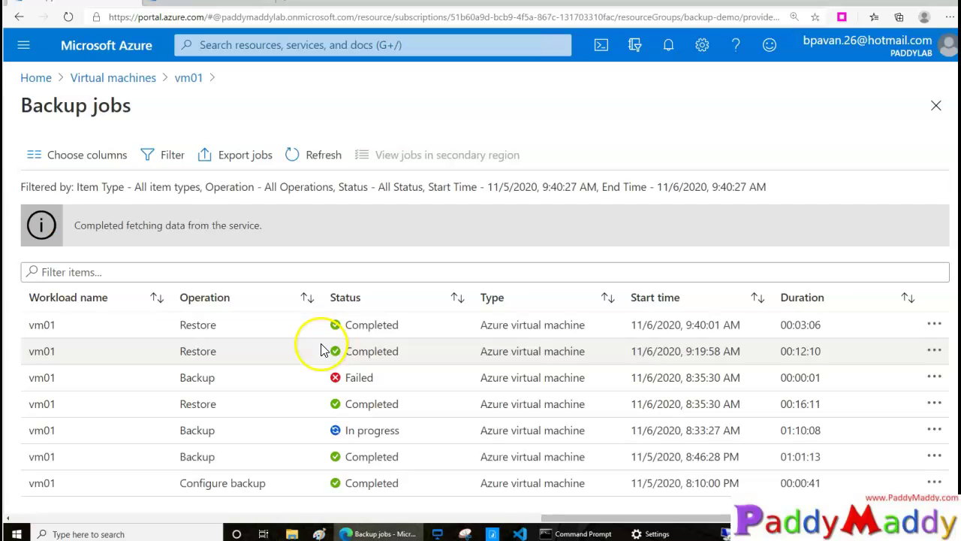
left_click(359, 325)
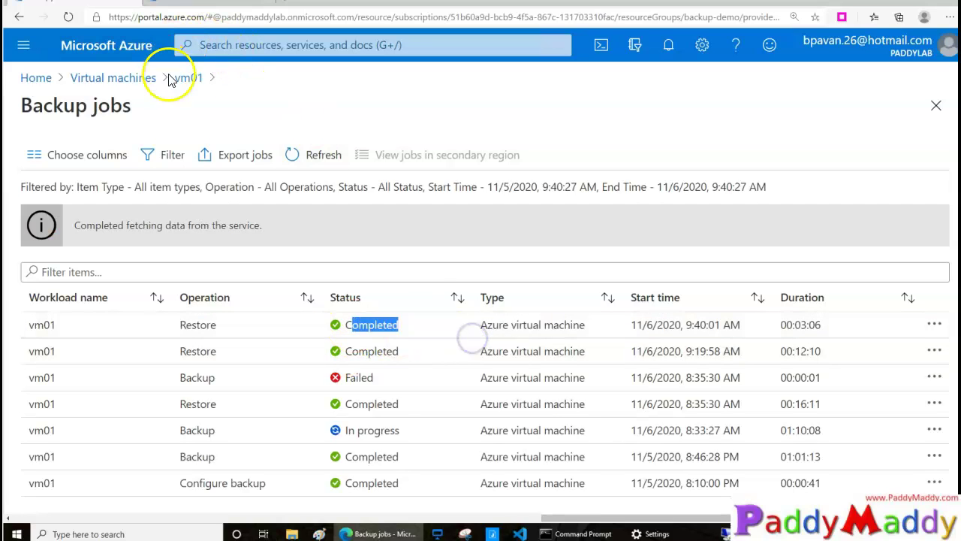
- Leave vm01's backup page and open the storage account paddymaddy from the list of storage accounts
left_click(198, 79)
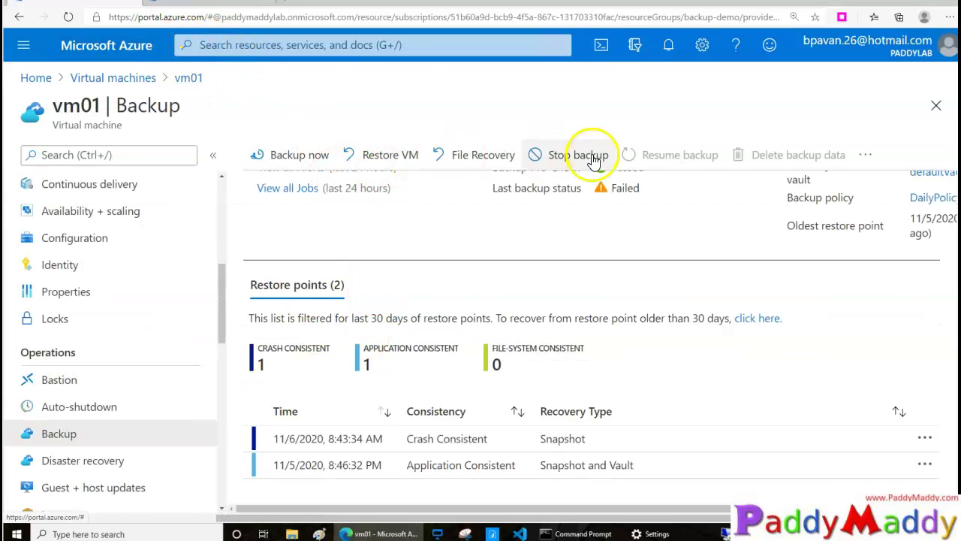
scroll(197, 432, "up", 5)
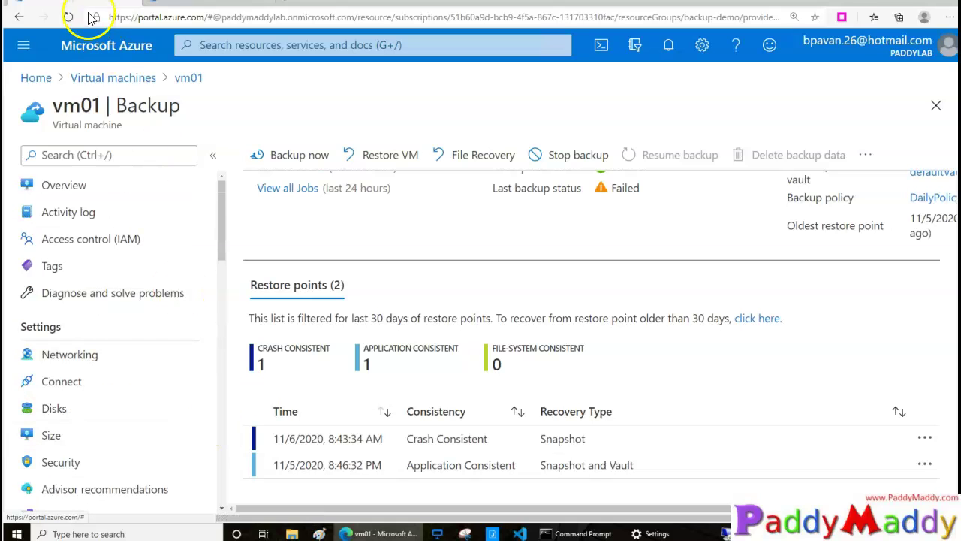
left_click(120, 46)
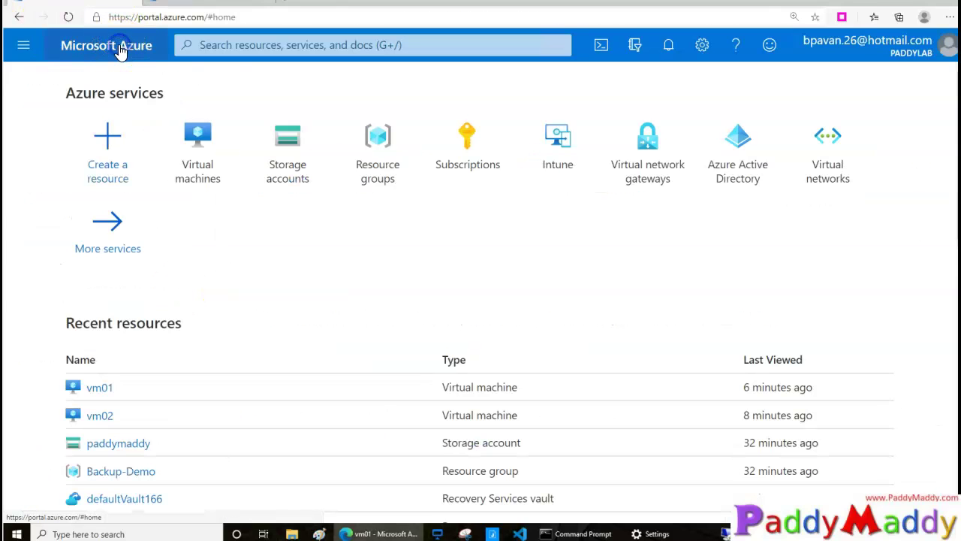
left_click(284, 137)
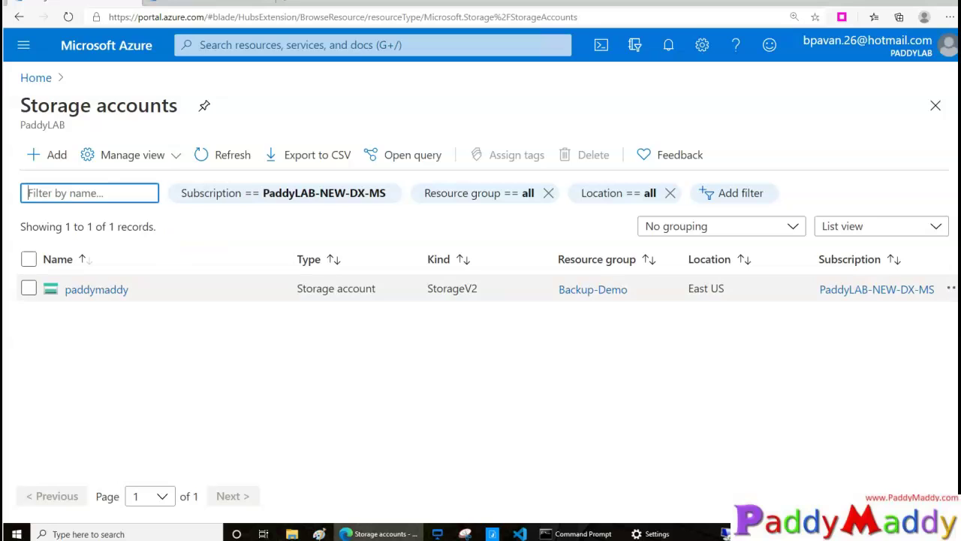
mouse_move(151, 303)
left_mouse_down()
mouse_move(50, 318)
mouse_move(143, 278)
mouse_move(156, 327)
mouse_move(128, 333)
mouse_move(191, 395)
mouse_move(265, 383)
mouse_move(271, 420)
left_mouse_up()
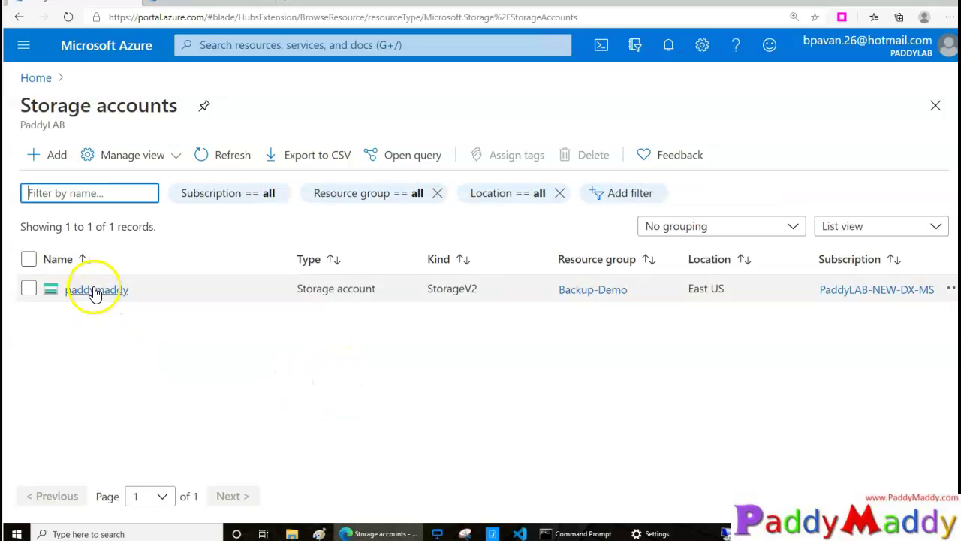
left_click(96, 289)
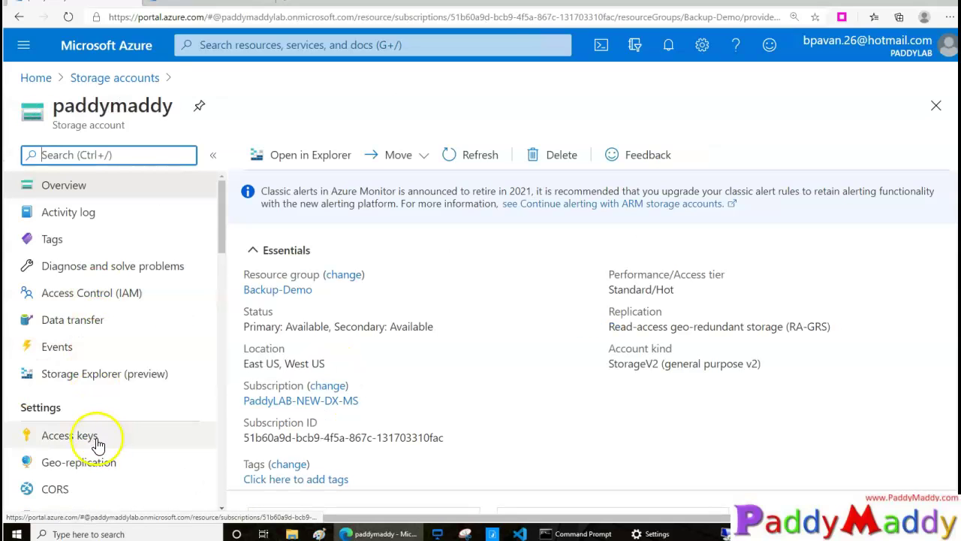
- Open the vm01 blob container in the storage account paddymaddy
scroll(124, 359, "down", 6)
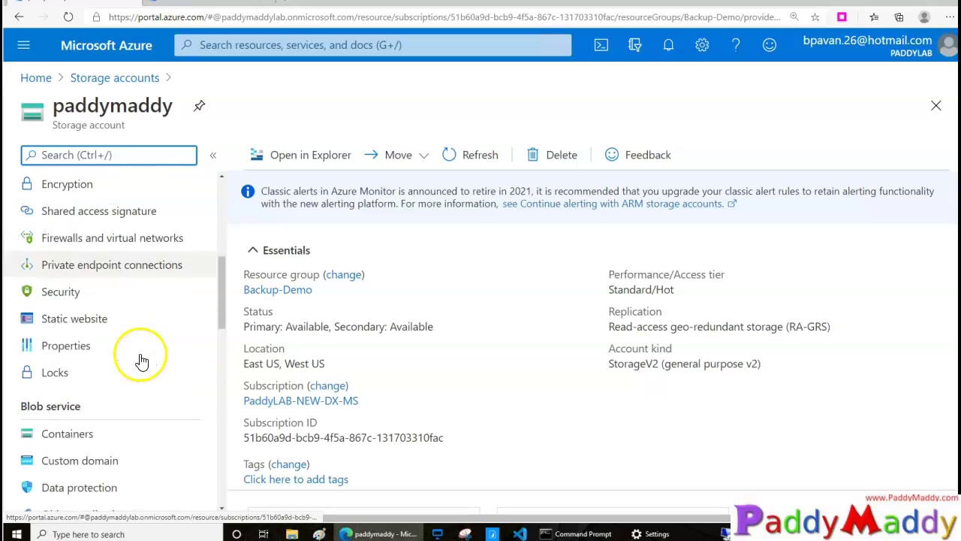
scroll(147, 362, "down", 3)
scroll(154, 363, "down", 3)
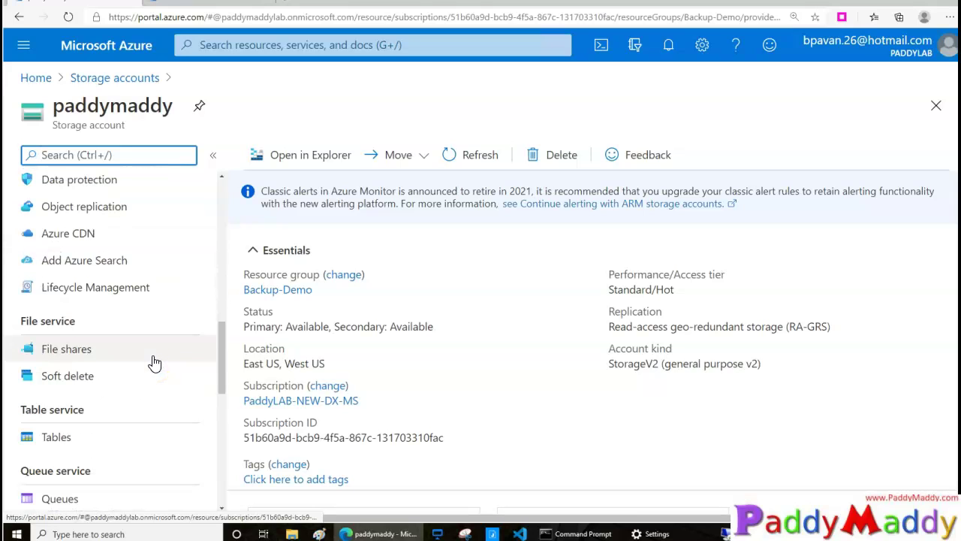
scroll(154, 358, "up", 3)
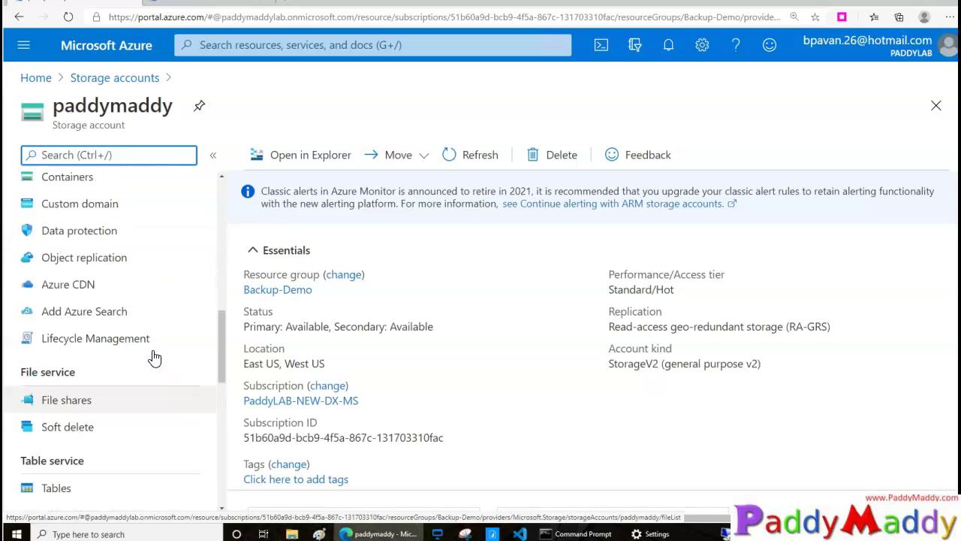
left_click(84, 229)
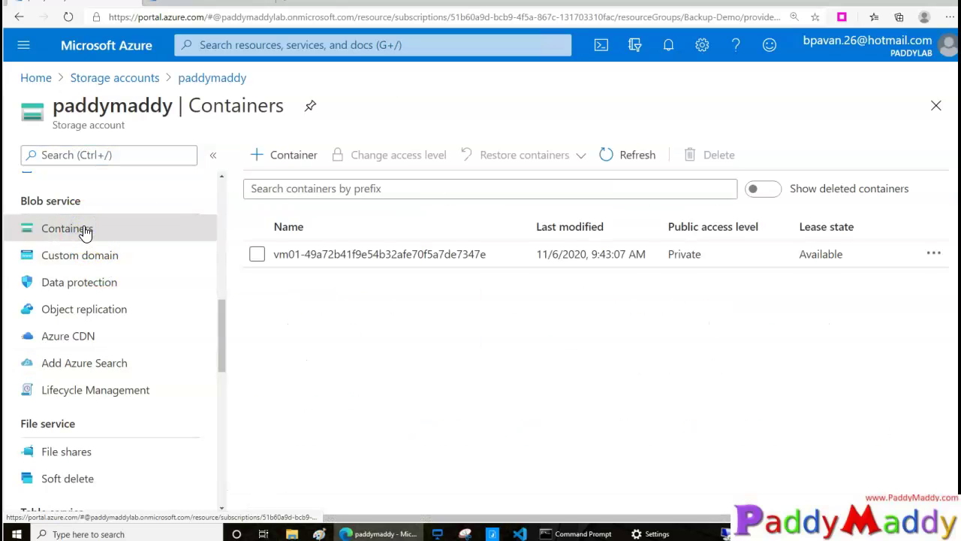
left_click(390, 255)
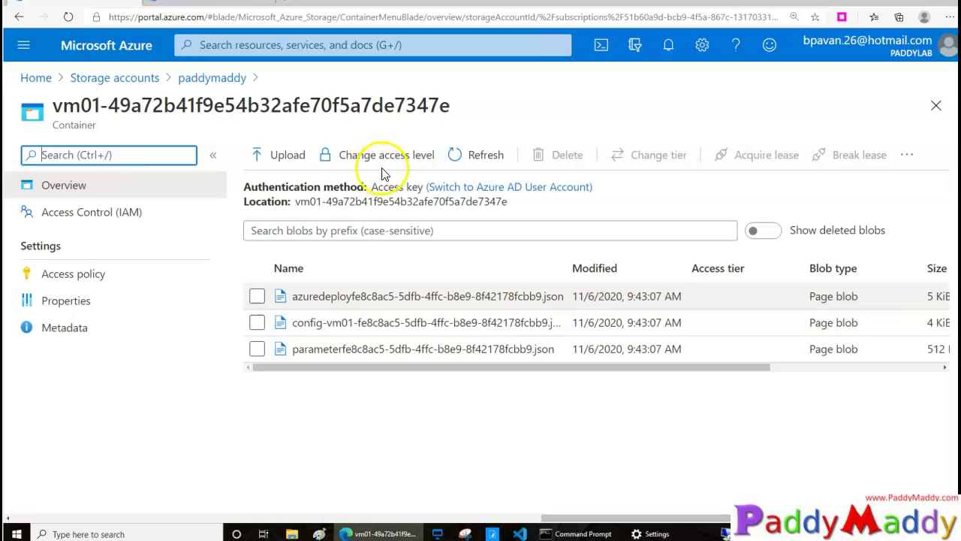
- Widen the blob list's Name column and examine the restored JSON files' names and blob types in the vm01 container
left_click_drag(473, 107, 530, 75)
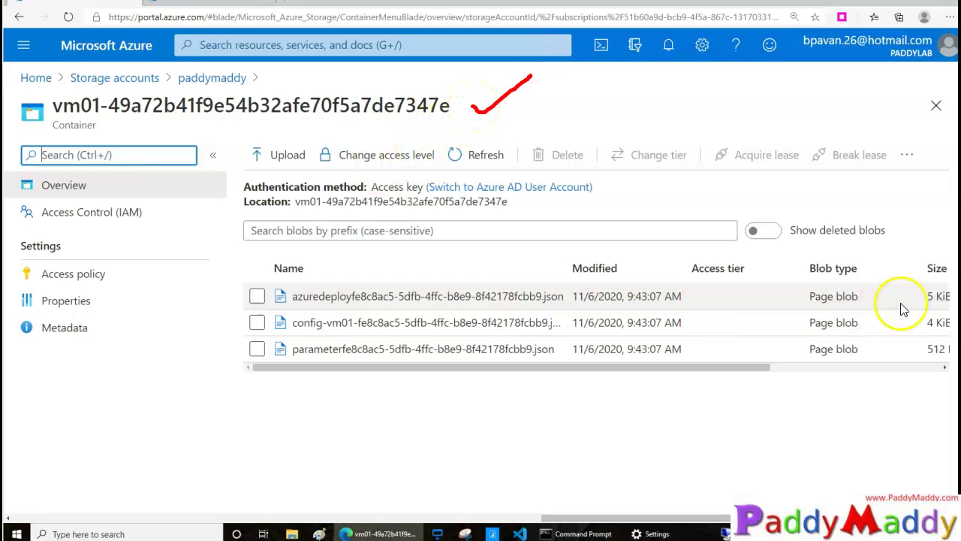
mouse_move(871, 279)
left_mouse_down()
mouse_move(816, 276)
mouse_move(825, 238)
left_mouse_up()
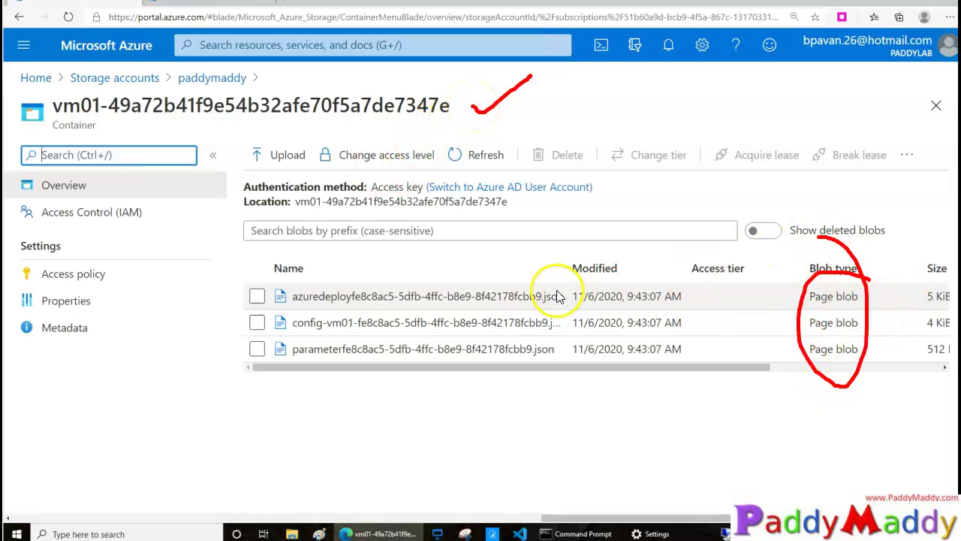
key("Escape")
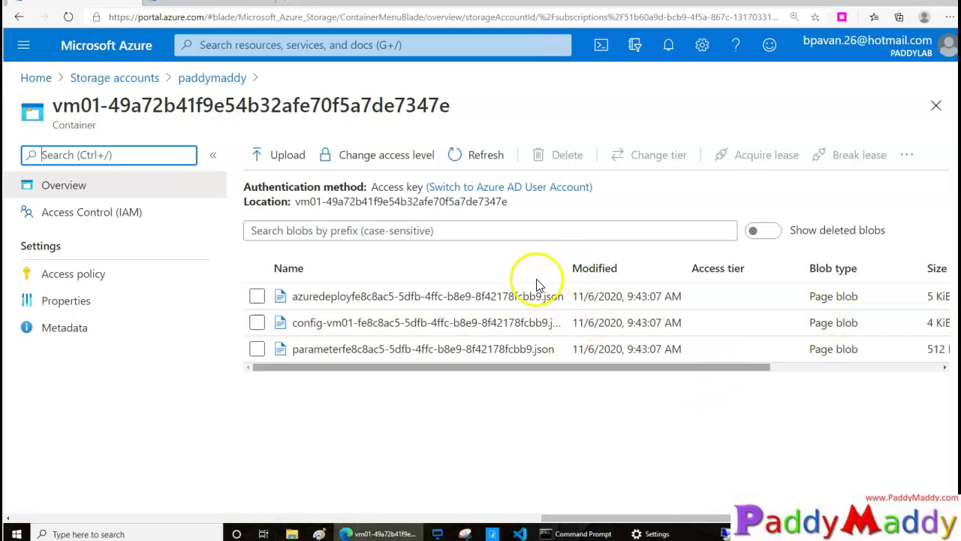
left_click_drag(708, 368, 883, 361)
left_click_drag(760, 363, 408, 364)
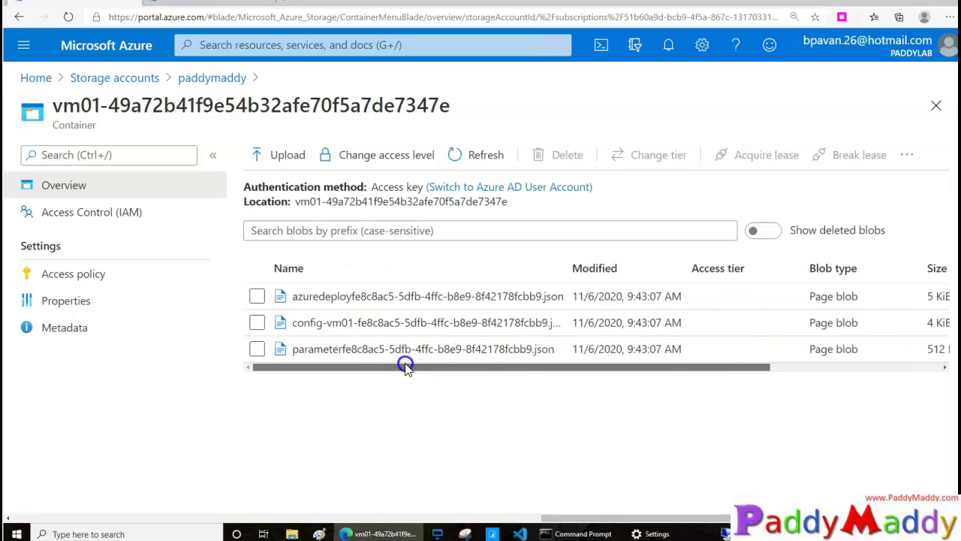
left_click_drag(564, 271, 648, 268)
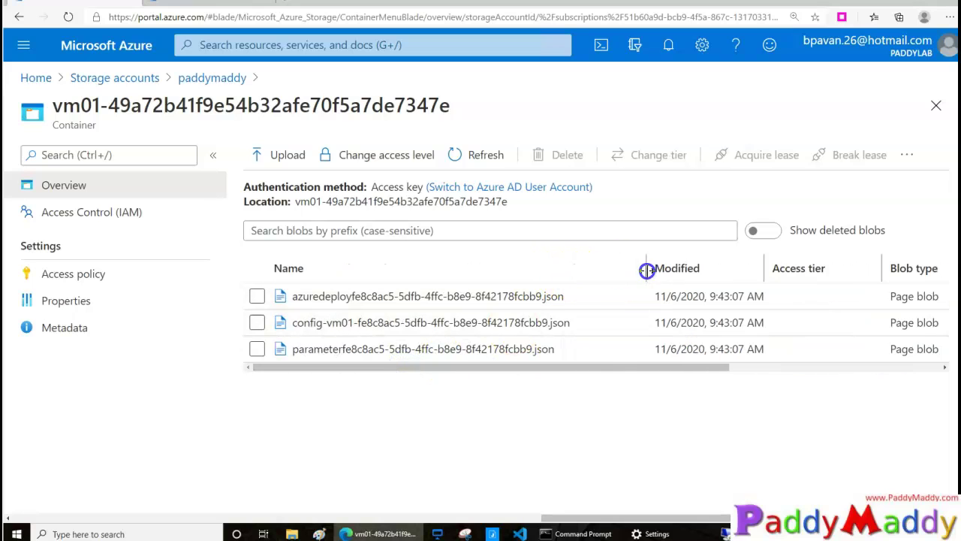
left_click_drag(581, 368, 392, 389)
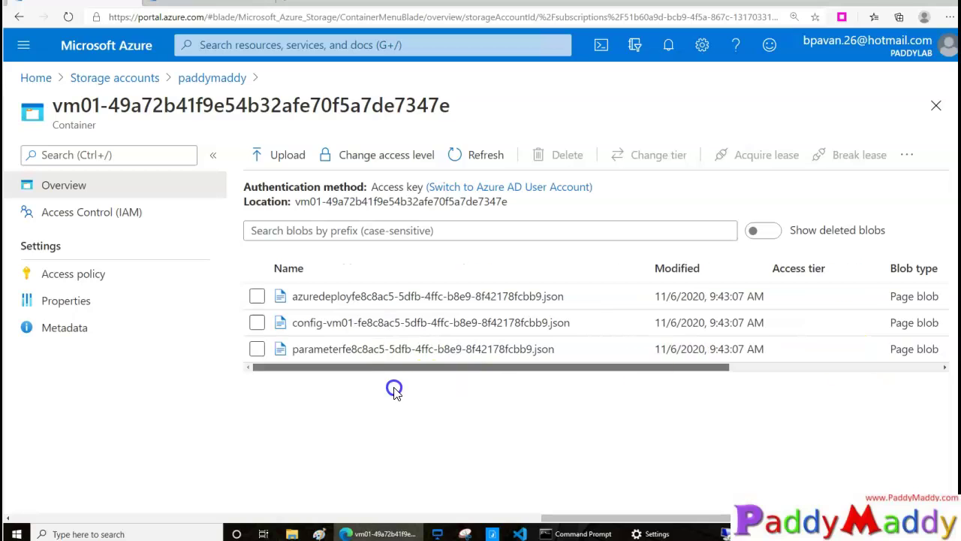
- Look through paddymaddy's file shares, soft delete, data protection, object replication, Azure CDN and Azure Search pages for further restored data
left_click(215, 78)
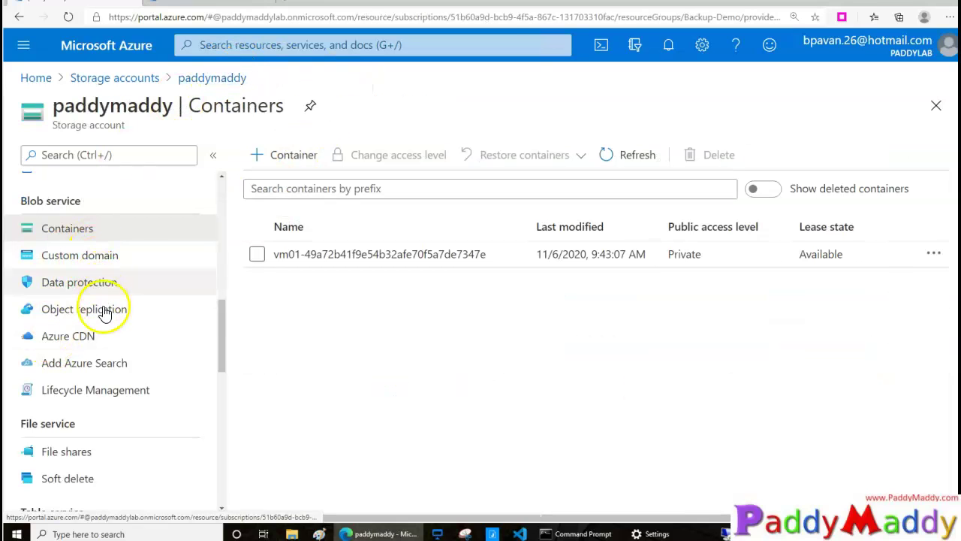
scroll(90, 421, "down", 1)
left_click(89, 404)
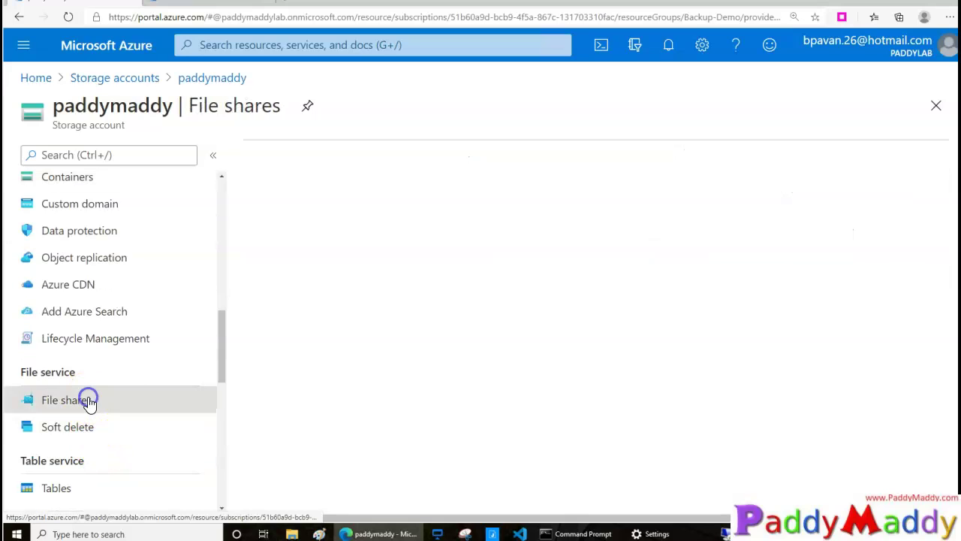
left_click(93, 427)
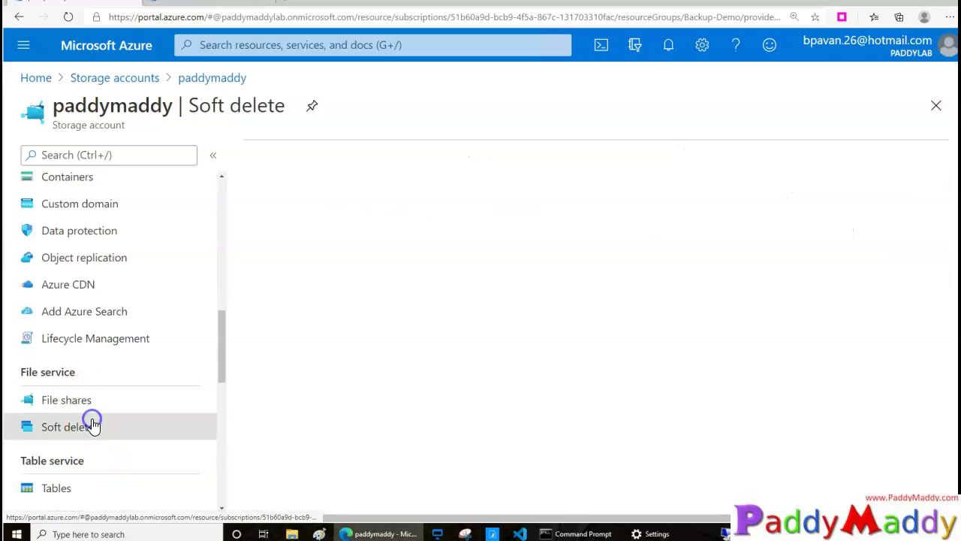
left_click(84, 237)
left_click(82, 263)
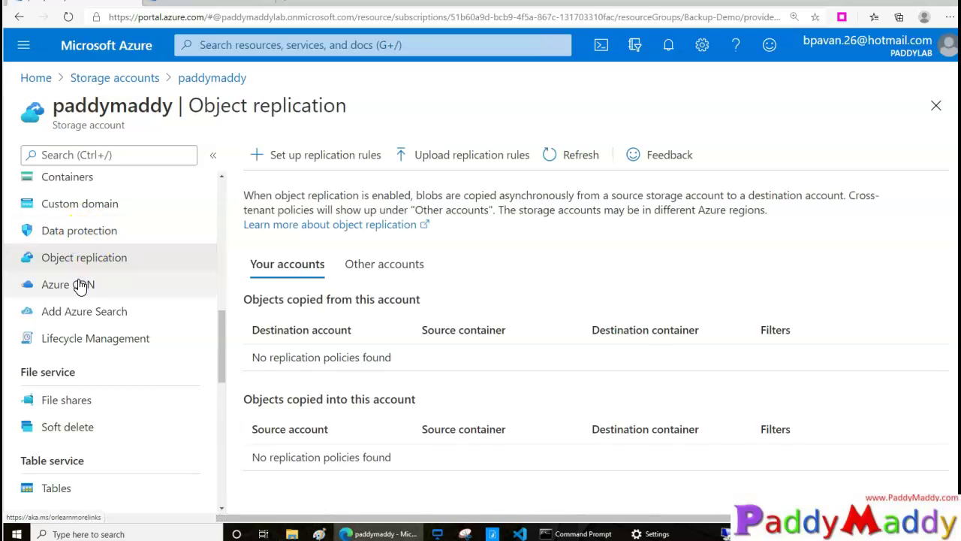
left_click(81, 285)
left_click(89, 318)
scroll(90, 318, "down", 1)
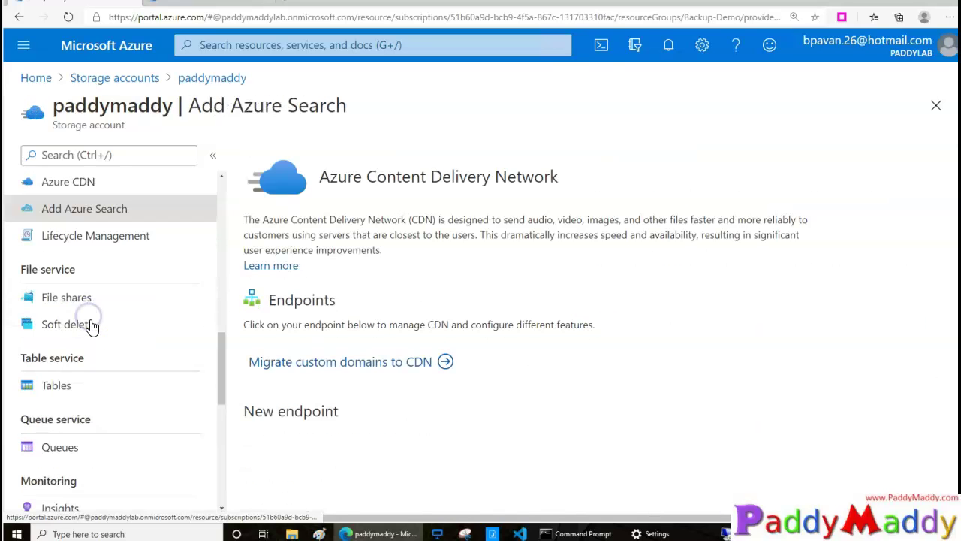
scroll(94, 407, "up", 10)
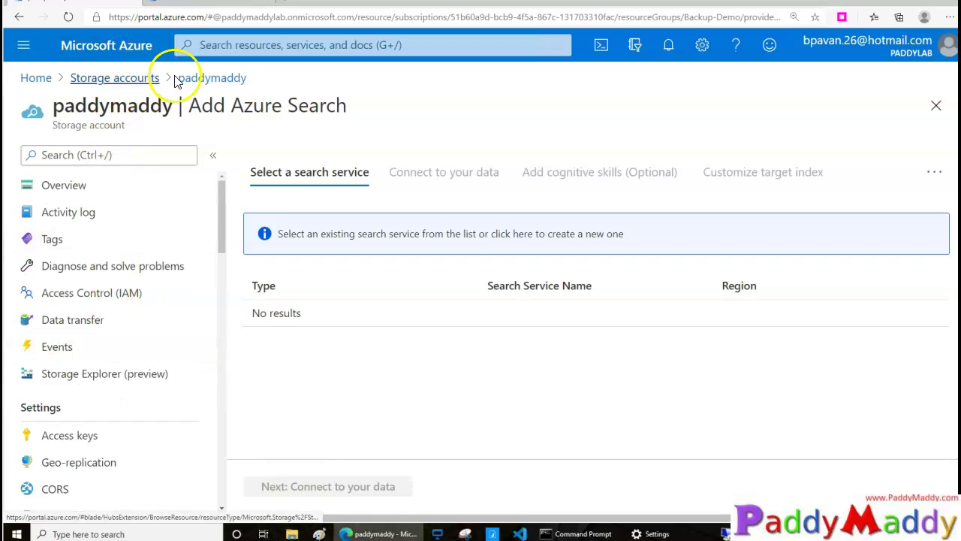
- Open the resource group Backup-Demo and collapse its Essentials section to view the list of resources
left_click(210, 77)
left_click(126, 80)
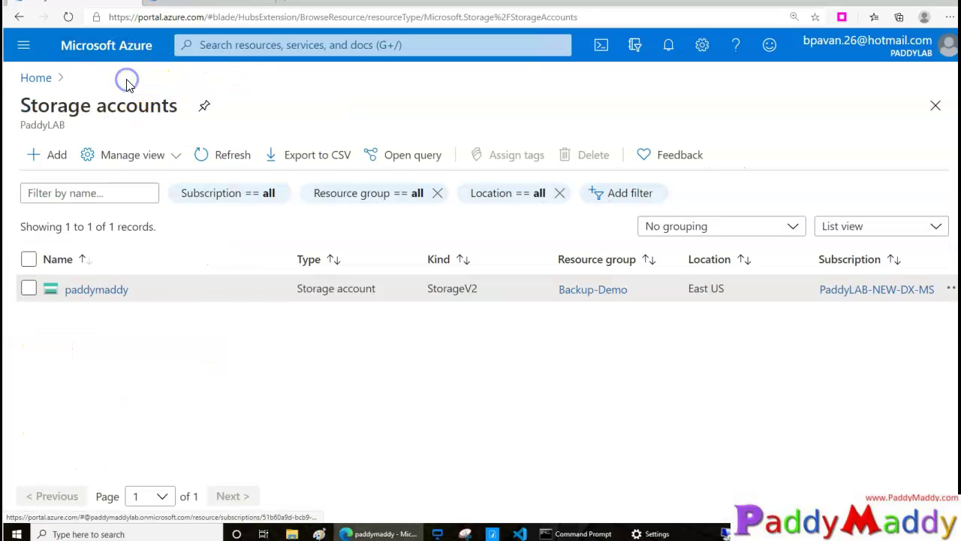
left_click(45, 79)
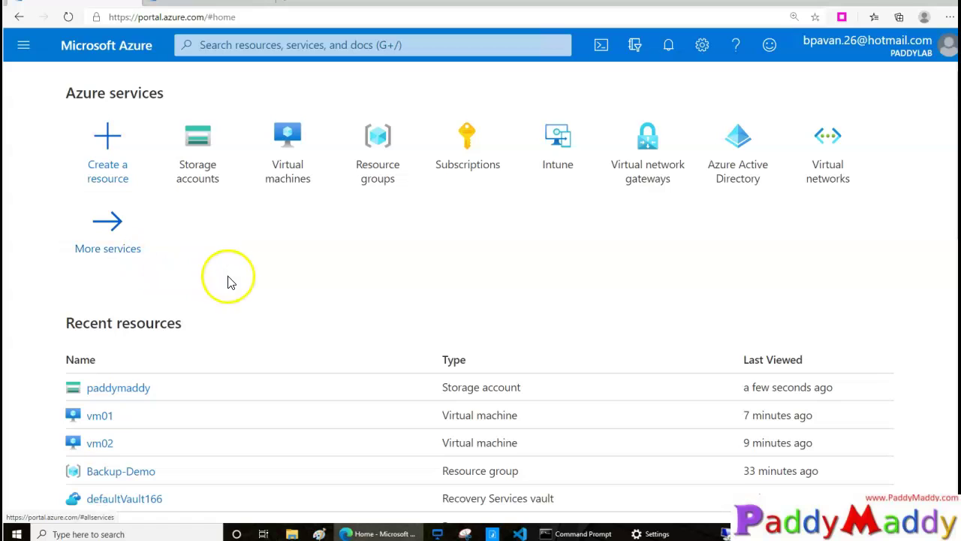
left_click(367, 146)
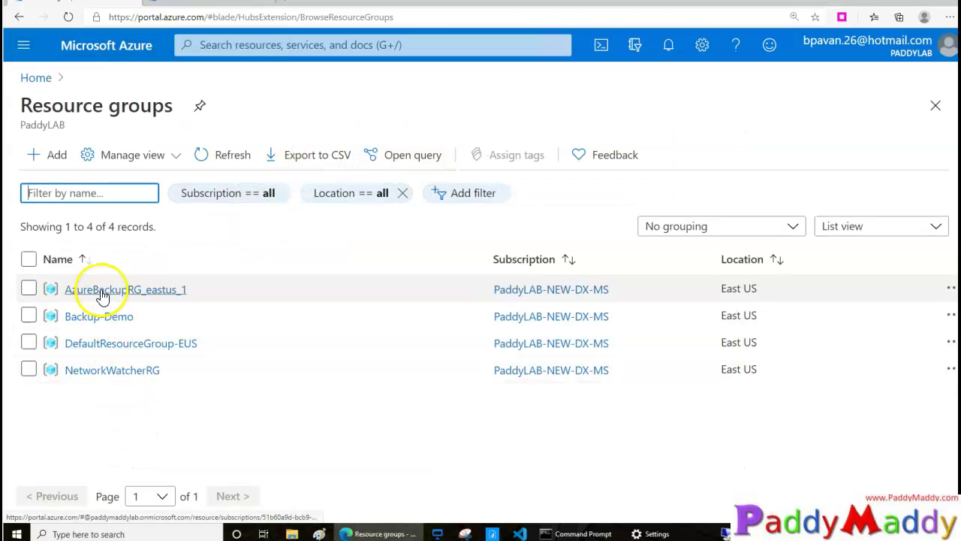
left_click(97, 315)
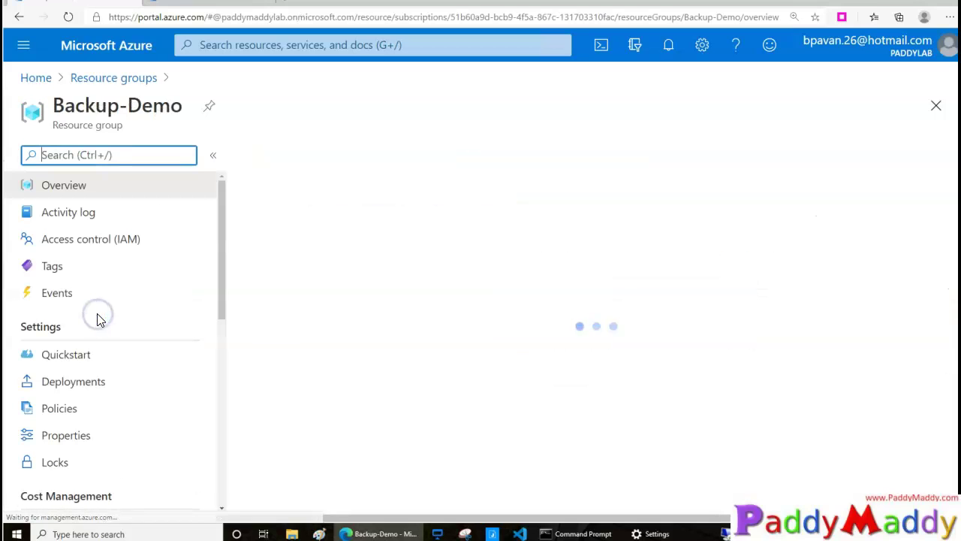
scroll(124, 329, "down", 6)
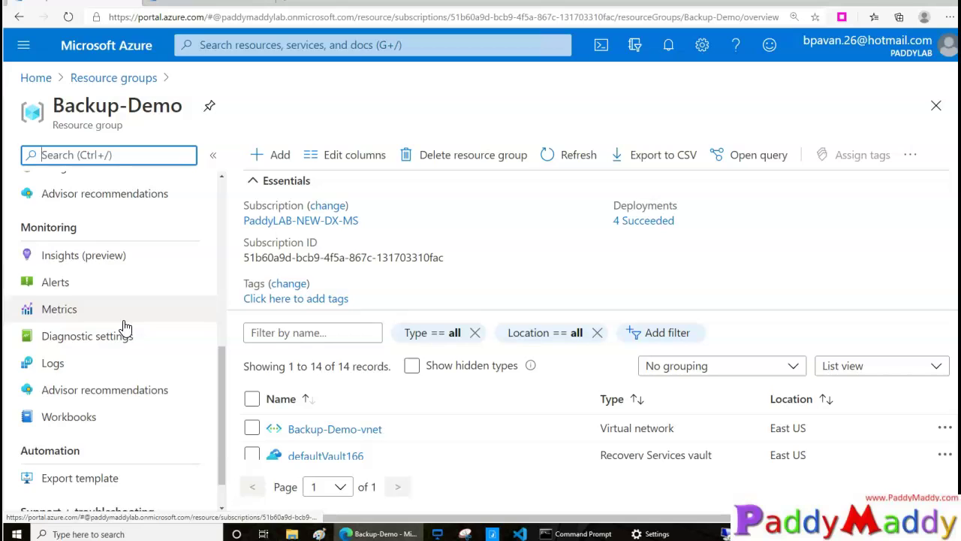
scroll(125, 326, "up", 5)
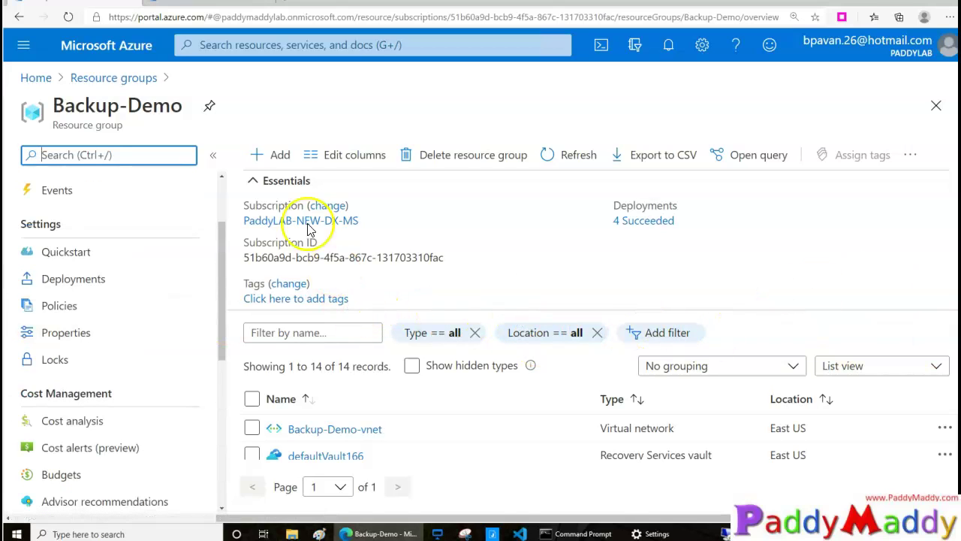
left_click(277, 182)
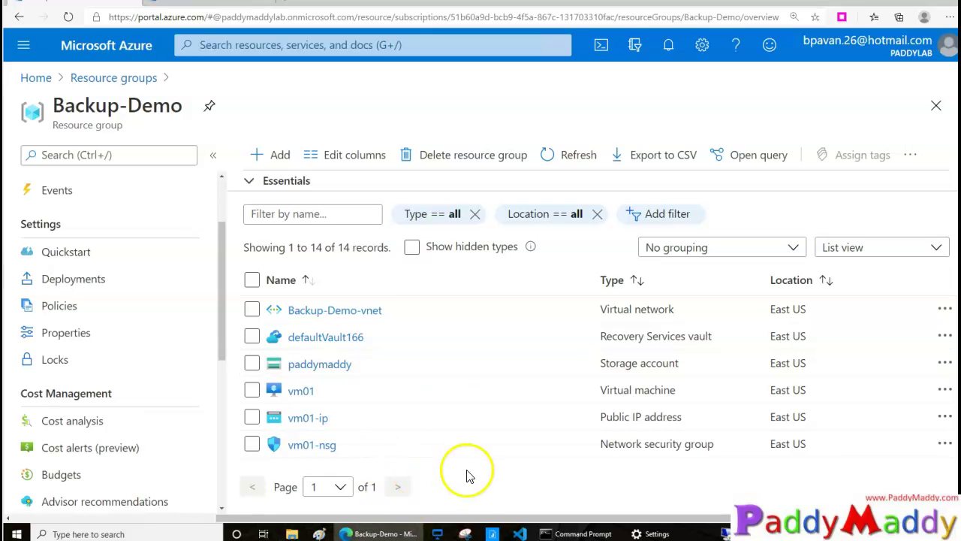
- Compare the two OS disks listed in Backup-Demo with the OS disk attached on vm01's Disks page
scroll(548, 385, "down", 2)
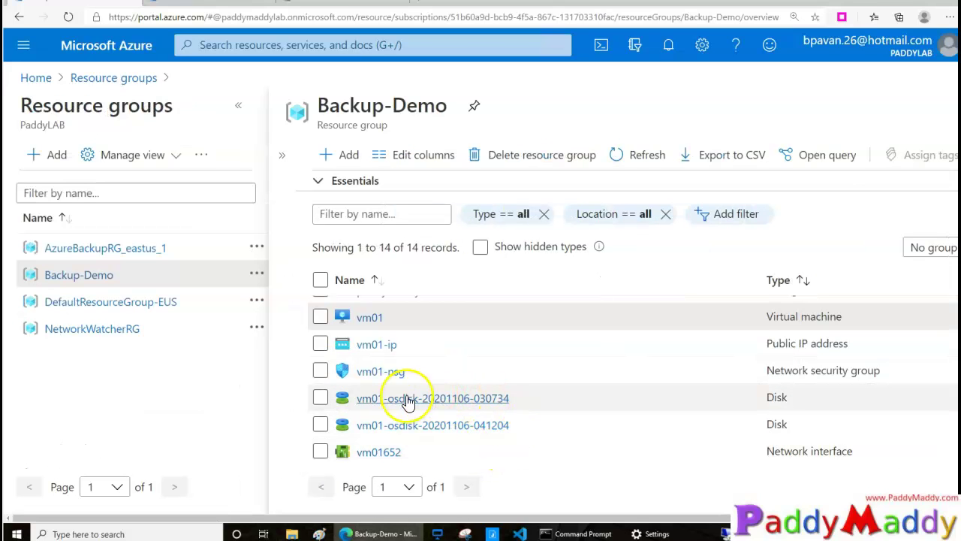
left_click(531, 405)
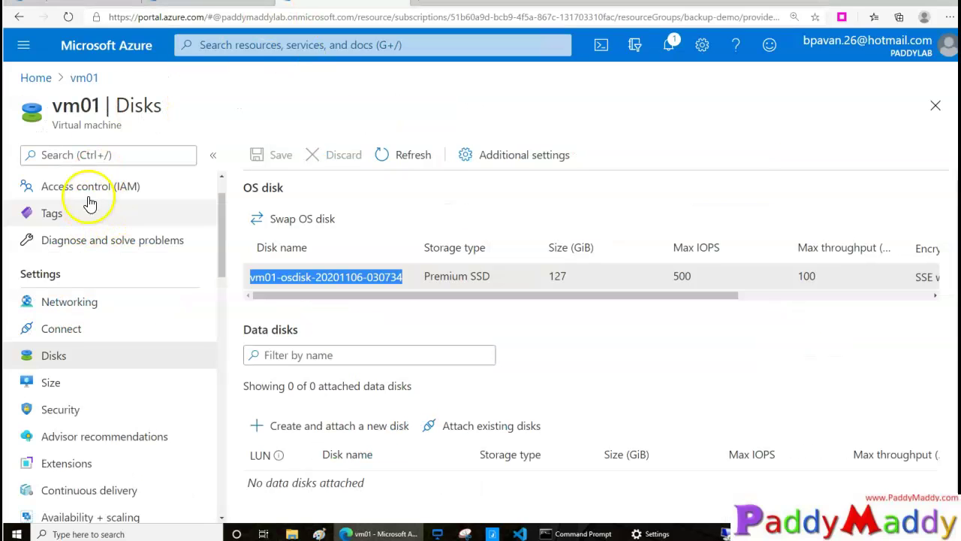
left_click_drag(162, 106, 144, 106)
left_click_drag(167, 113, 225, 81)
left_click_drag(70, 355, 123, 340)
mouse_move(408, 282)
left_mouse_down()
mouse_move(356, 253)
mouse_move(230, 268)
mouse_move(288, 308)
mouse_move(406, 302)
mouse_move(410, 262)
left_mouse_up()
left_click_drag(96, 109, 357, 263)
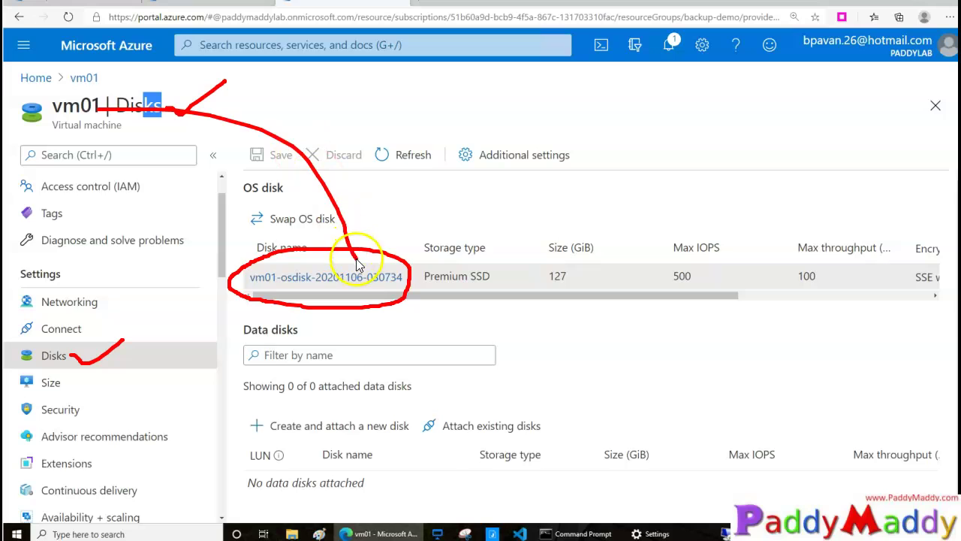
left_click_drag(368, 223, 367, 263)
mouse_move(113, 137)
left_mouse_down()
mouse_move(19, 109)
mouse_move(75, 71)
left_mouse_up()
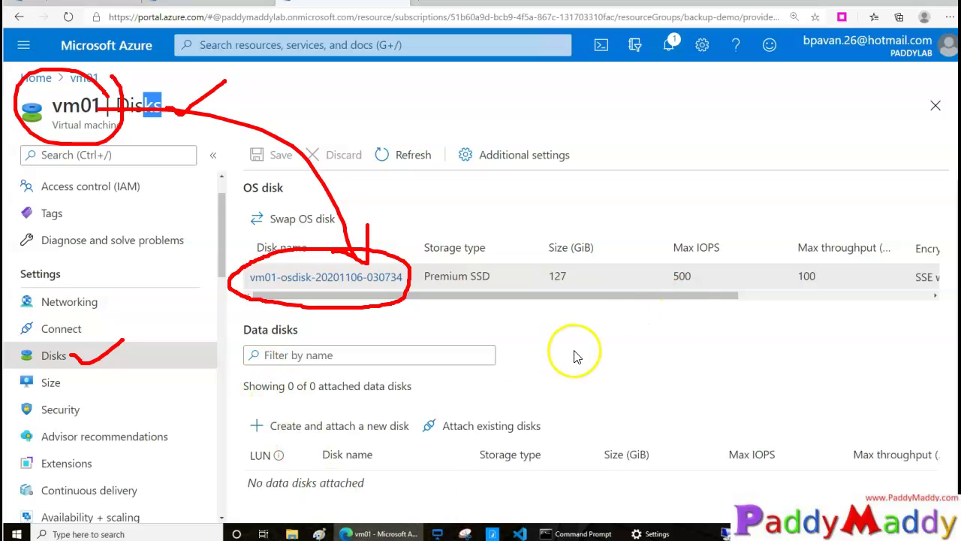
key("Escape")
left_click(96, 365)
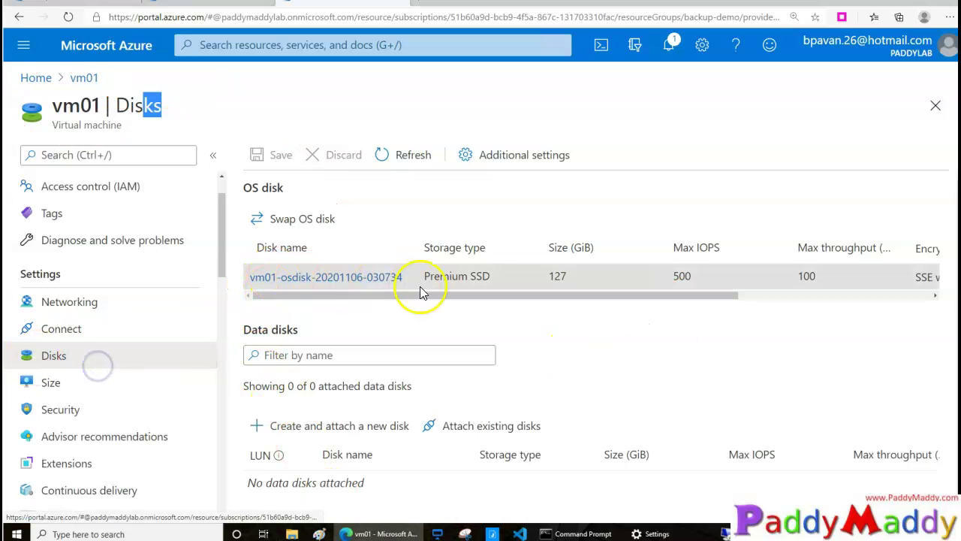
left_click(102, 7)
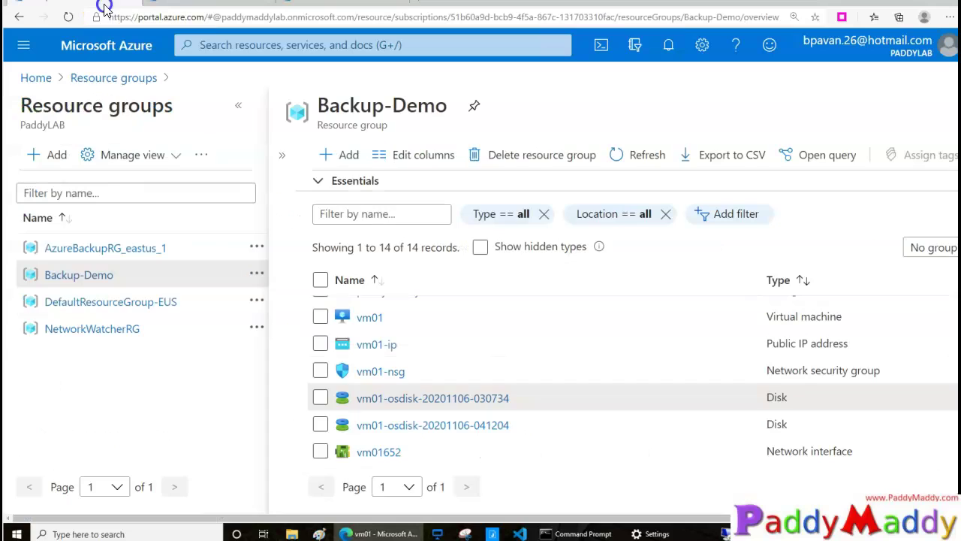
left_click(406, 428)
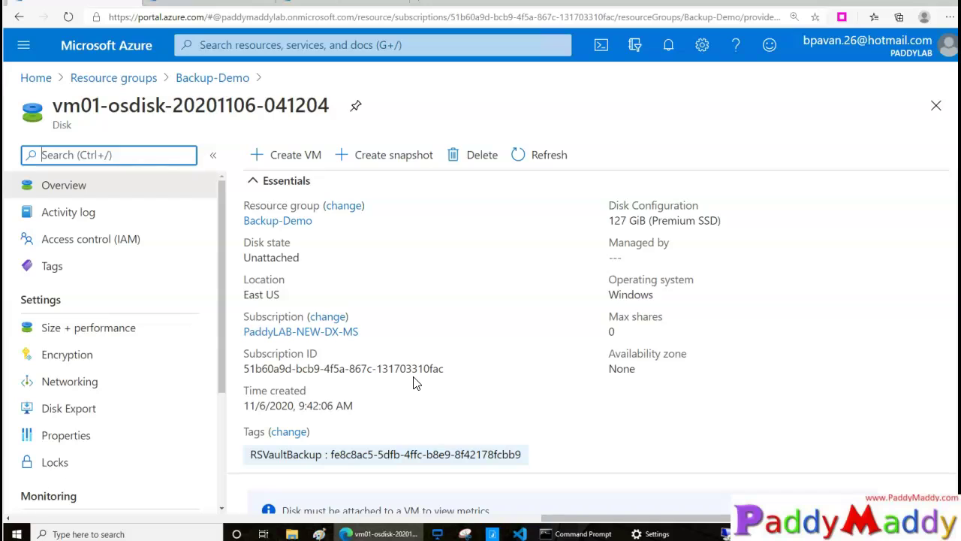
mouse_move(184, 96)
left_mouse_down()
mouse_move(160, 94)
mouse_move(70, 129)
mouse_move(156, 124)
left_mouse_up()
mouse_move(320, 129)
left_mouse_down()
mouse_move(229, 150)
mouse_move(337, 155)
mouse_move(316, 133)
left_mouse_up()
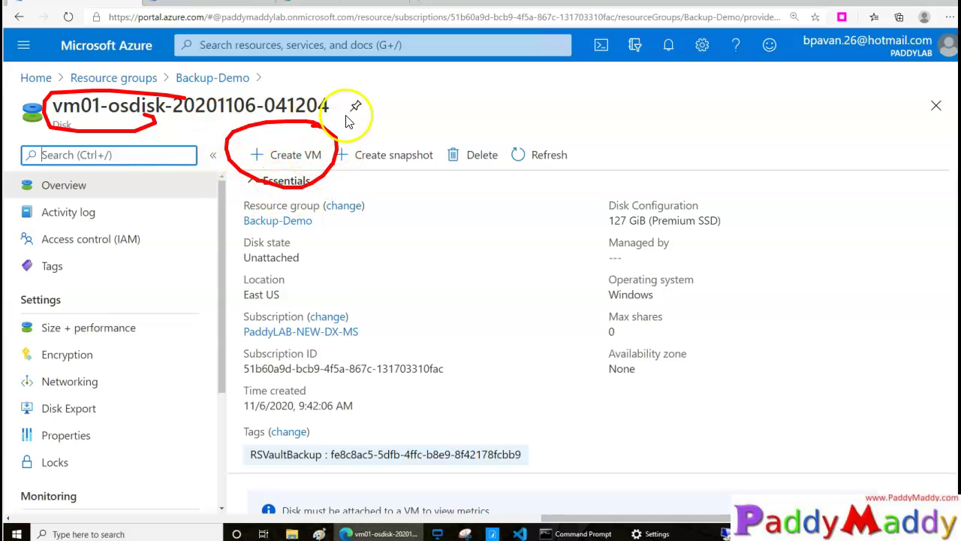
mouse_move(515, 94)
left_mouse_down()
mouse_move(343, 111)
mouse_move(386, 123)
left_mouse_up()
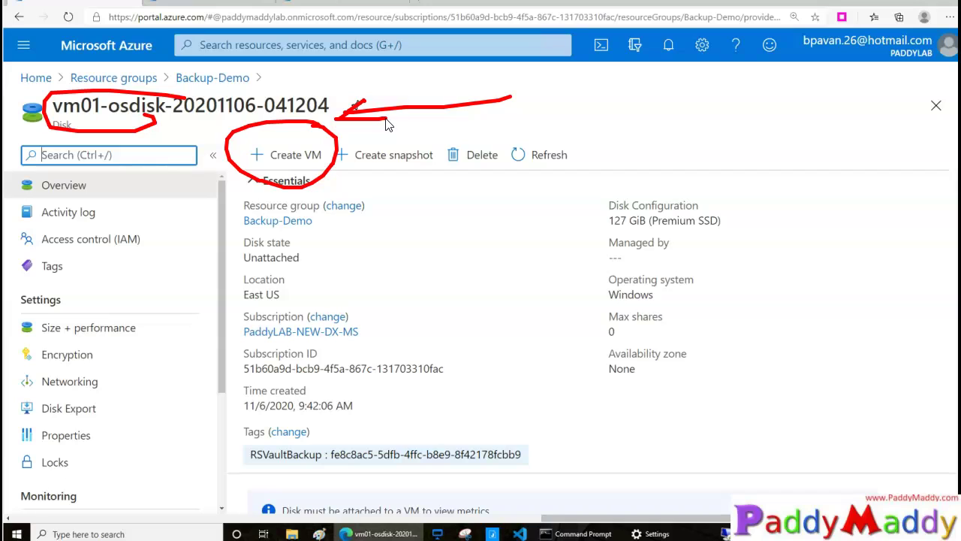
mouse_move(422, 348)
left_mouse_down()
mouse_move(297, 139)
mouse_move(292, 191)
left_mouse_up()
left_click_drag(296, 135, 319, 155)
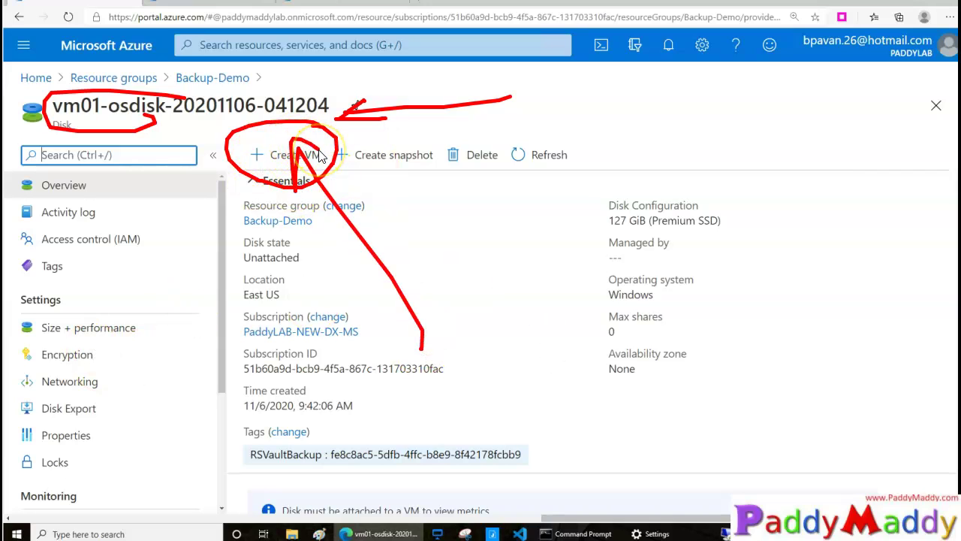
mouse_move(318, 105)
left_mouse_down()
mouse_move(279, 187)
mouse_move(322, 112)
left_mouse_up()
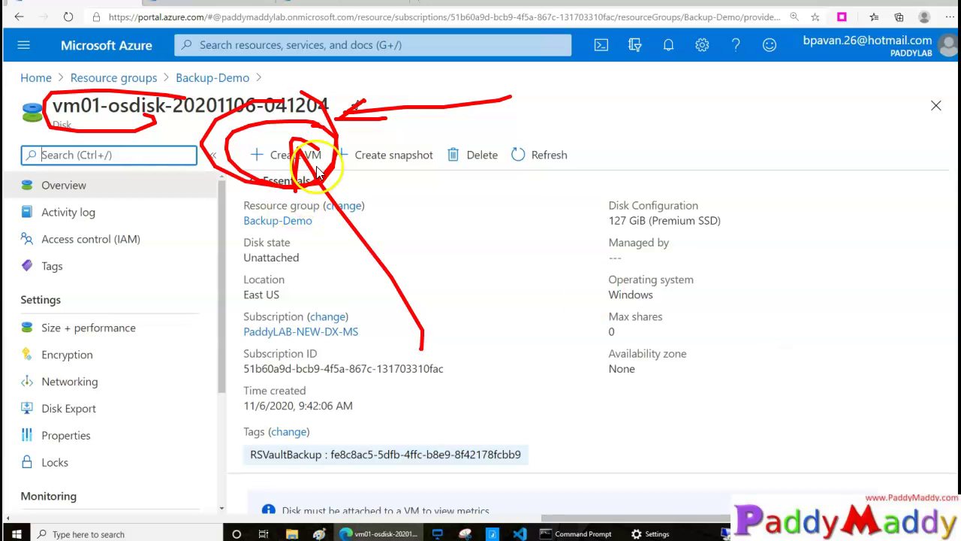
key("Escape")
scroll(418, 391, "down", 3)
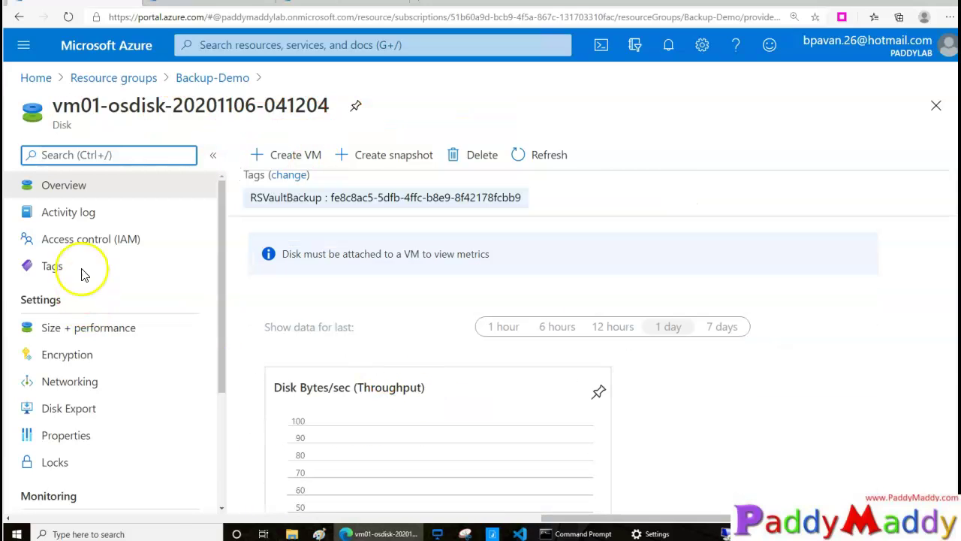
left_click(67, 213)
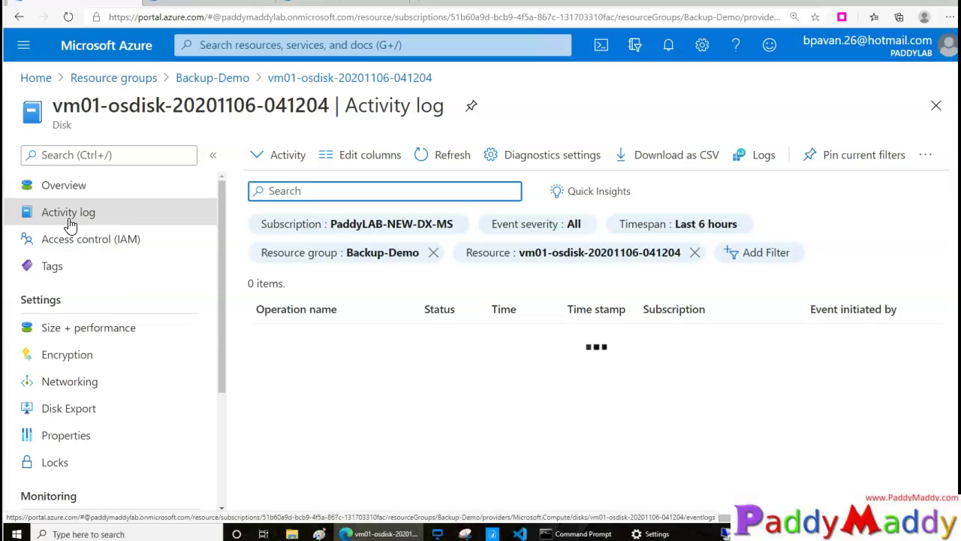
left_click(469, 378)
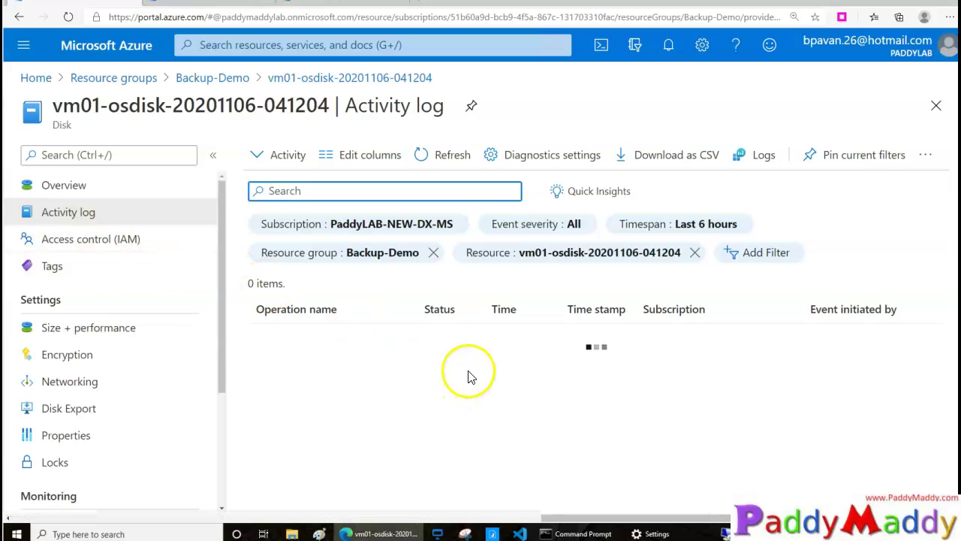
scroll(126, 401, "down", 1)
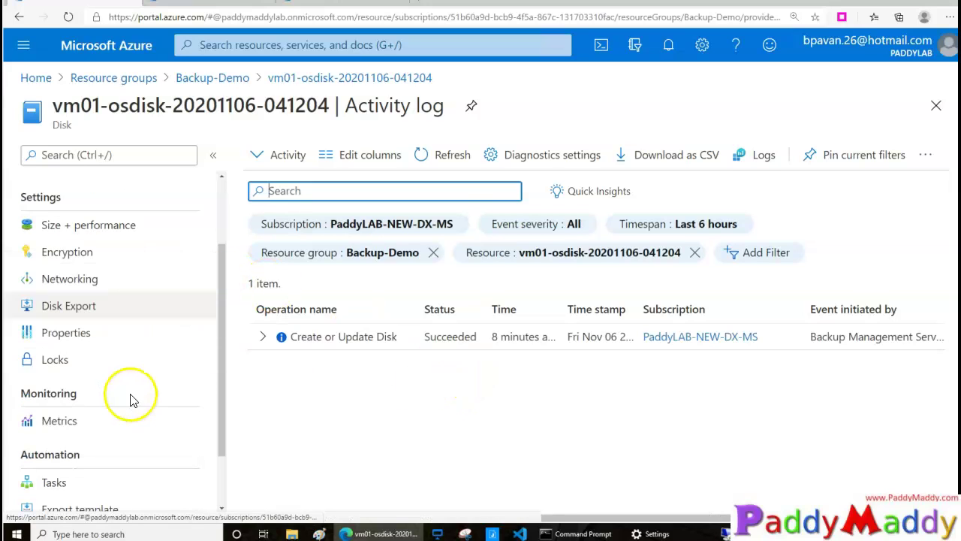
left_click(258, 337)
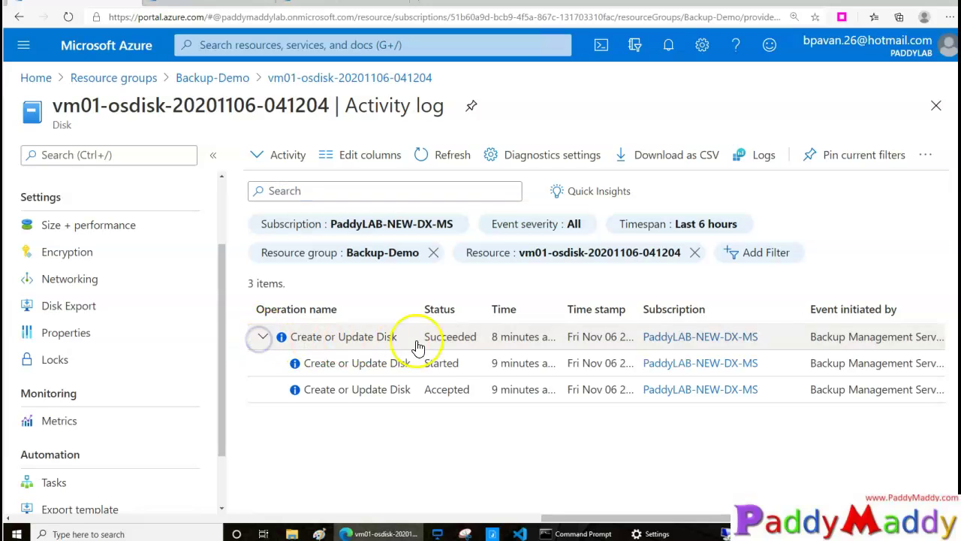
left_click(453, 363)
left_click_drag(454, 362, 575, 365)
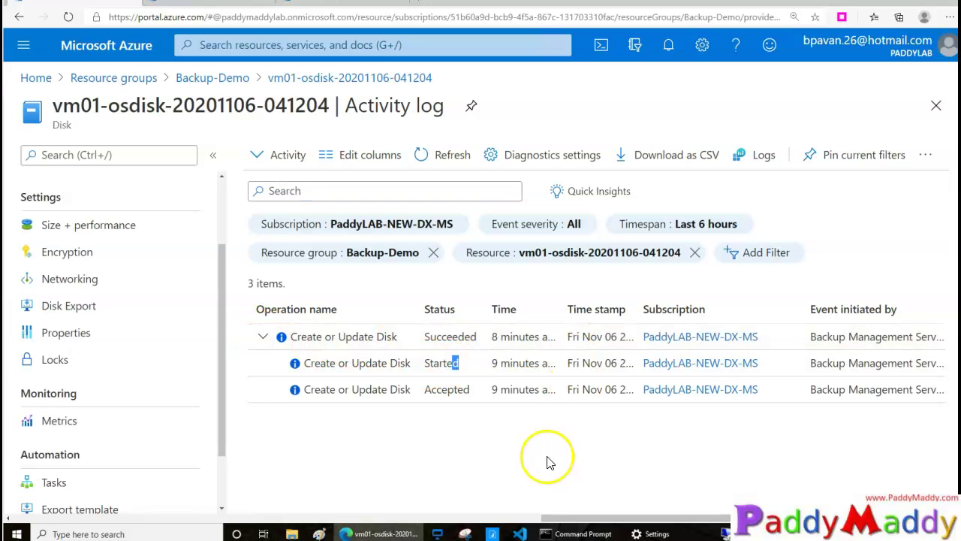
scroll(97, 383, "down", 1)
scroll(118, 389, "up", 3)
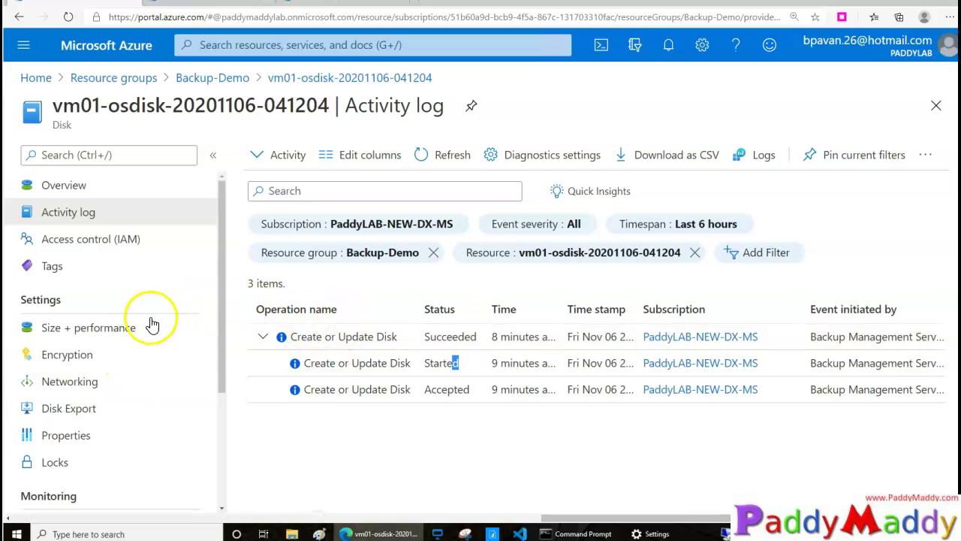
- View the disk's Size + performance page and examine the URL expiry and generation options on its Disk Export page
left_click(131, 340)
scroll(121, 358, "down", 1)
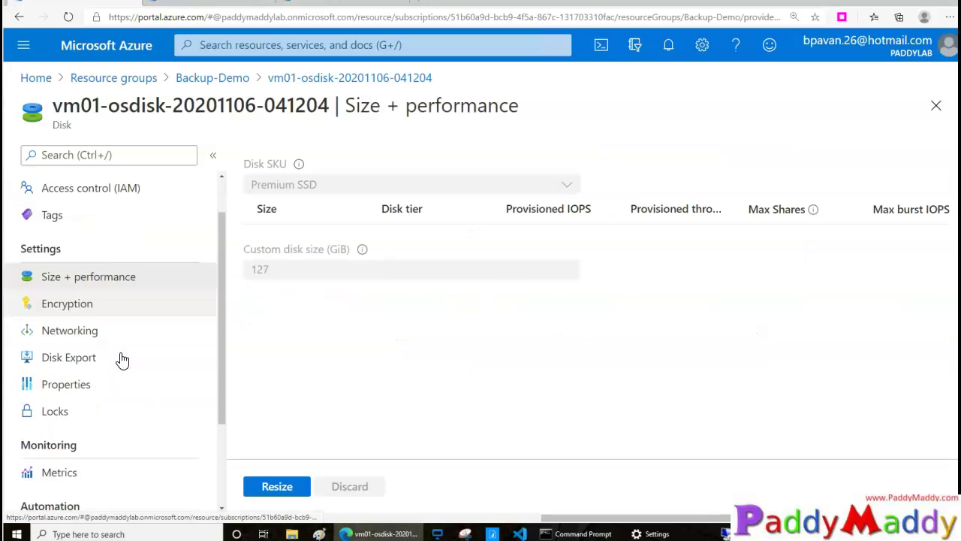
left_click(117, 364)
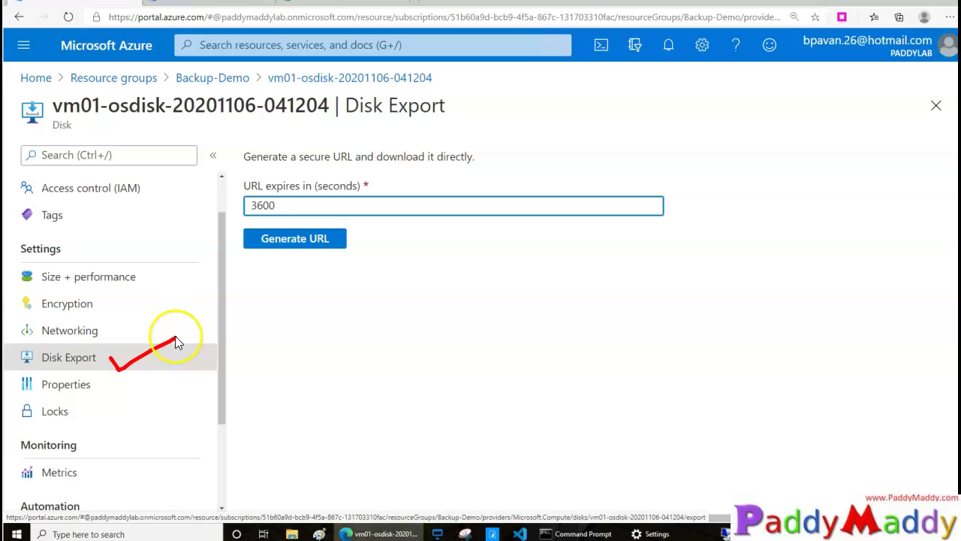
mouse_move(358, 266)
left_mouse_down()
mouse_move(230, 208)
mouse_move(258, 286)
mouse_move(344, 249)
mouse_move(368, 248)
mouse_move(337, 274)
mouse_move(482, 289)
left_mouse_up()
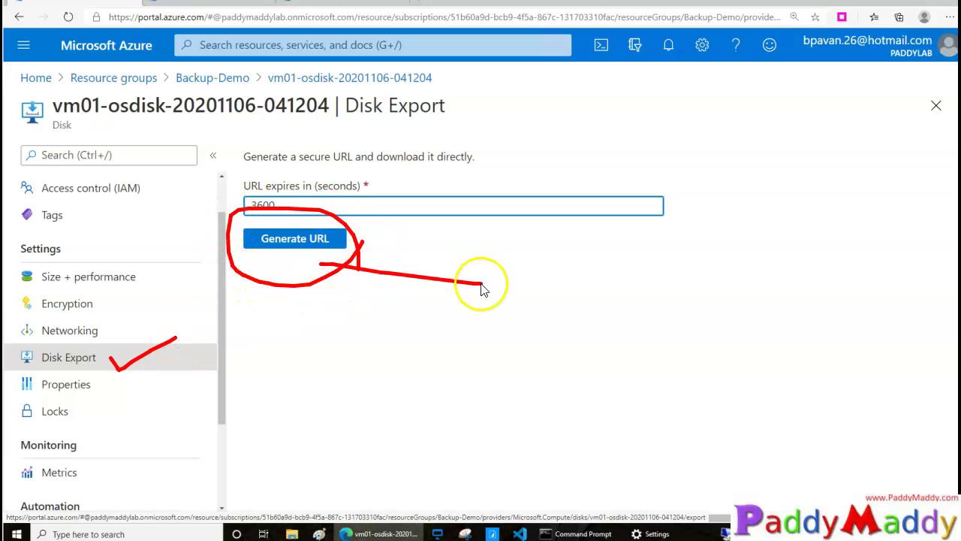
left_click_drag(454, 260, 499, 292)
left_click_drag(499, 292, 444, 314)
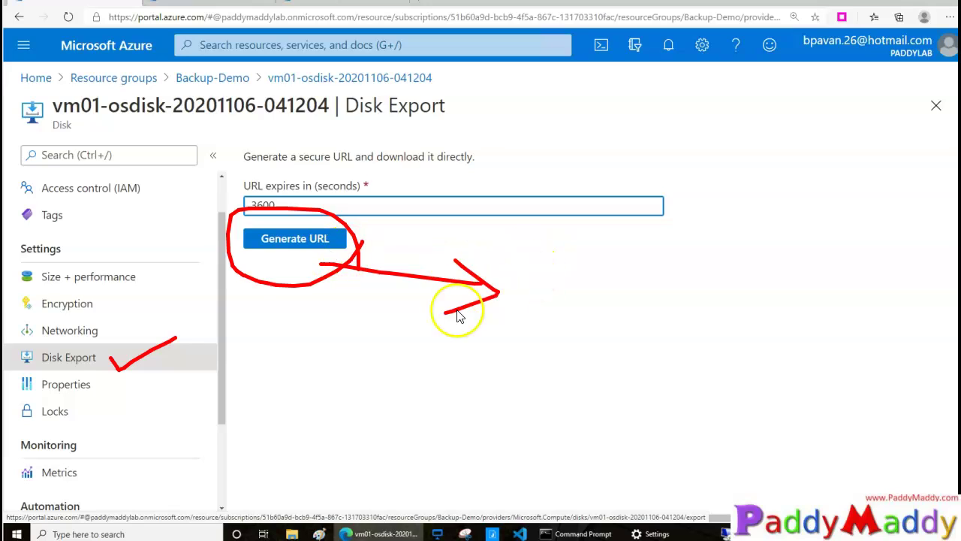
mouse_move(517, 299)
left_mouse_down()
mouse_move(515, 265)
mouse_move(800, 317)
left_mouse_up()
mouse_move(517, 263)
left_mouse_down()
mouse_move(811, 268)
mouse_move(816, 326)
mouse_move(788, 328)
left_mouse_up()
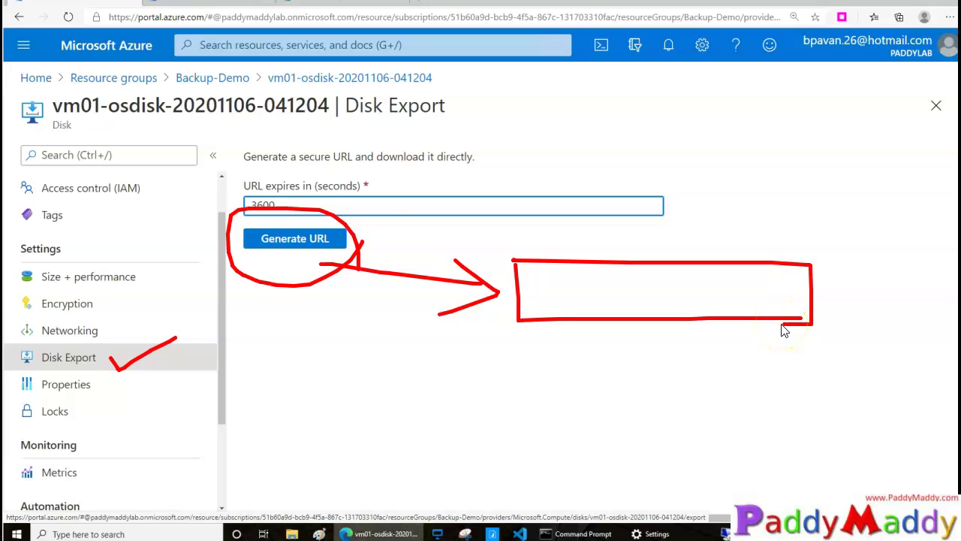
mouse_move(598, 109)
left_mouse_down()
mouse_move(596, 129)
mouse_move(285, 192)
mouse_move(314, 194)
left_mouse_up()
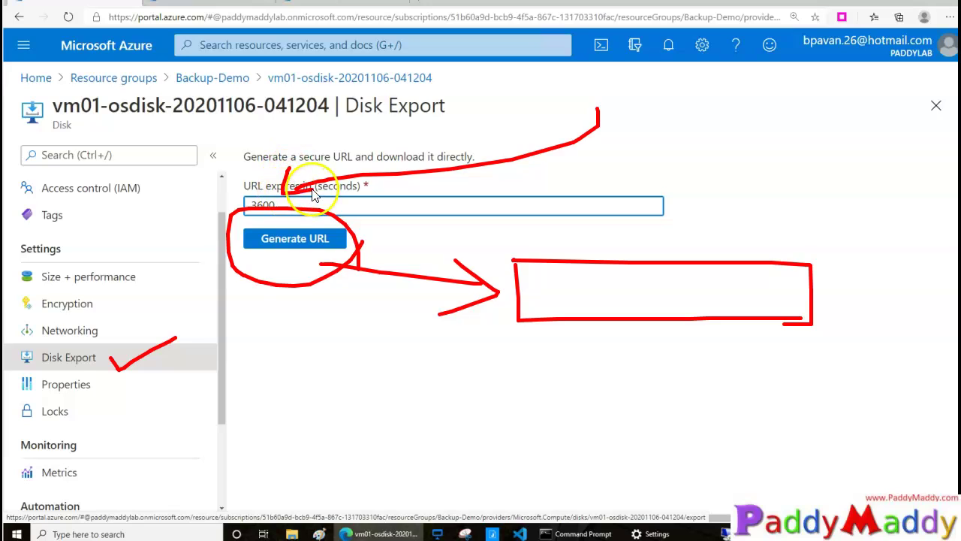
key("Escape")
scroll(118, 358, "down", 2)
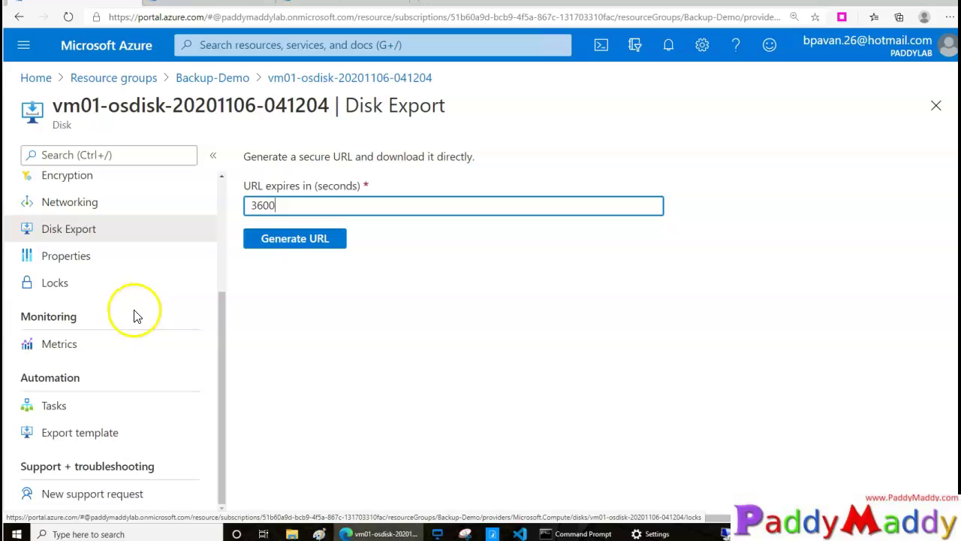
- Generate a secure export URL for the disk that expires in 3600 seconds and copy the URL
left_click(282, 246)
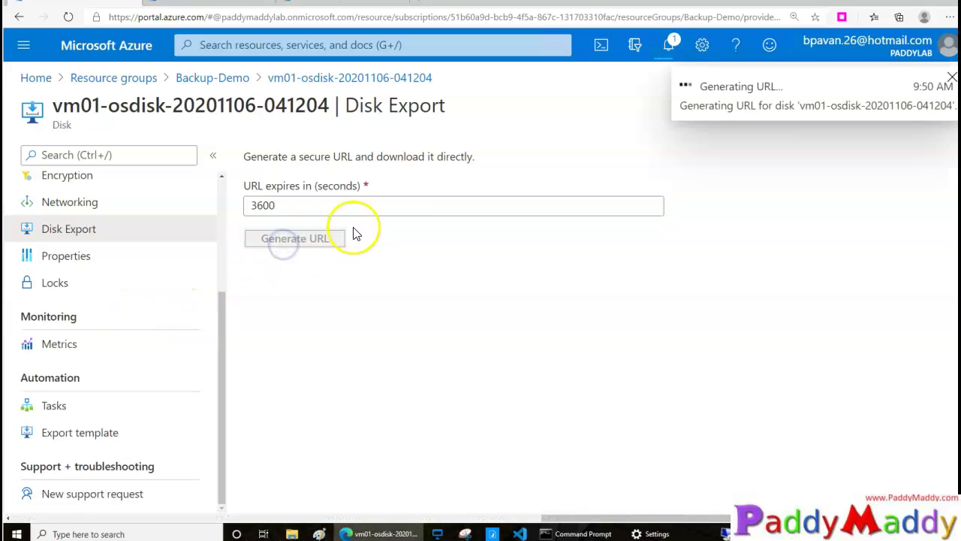
left_click_drag(290, 186, 362, 186)
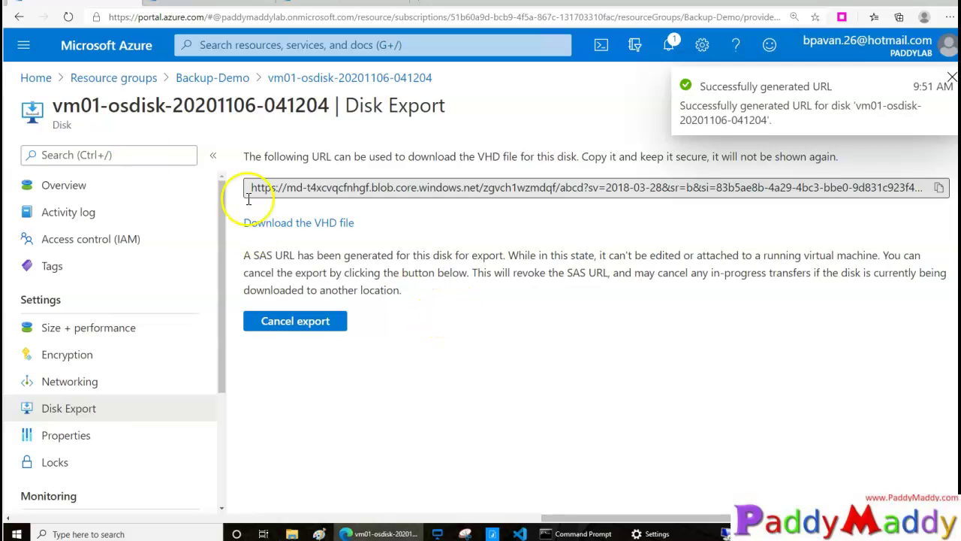
left_click_drag(254, 188, 940, 187)
left_click(943, 191)
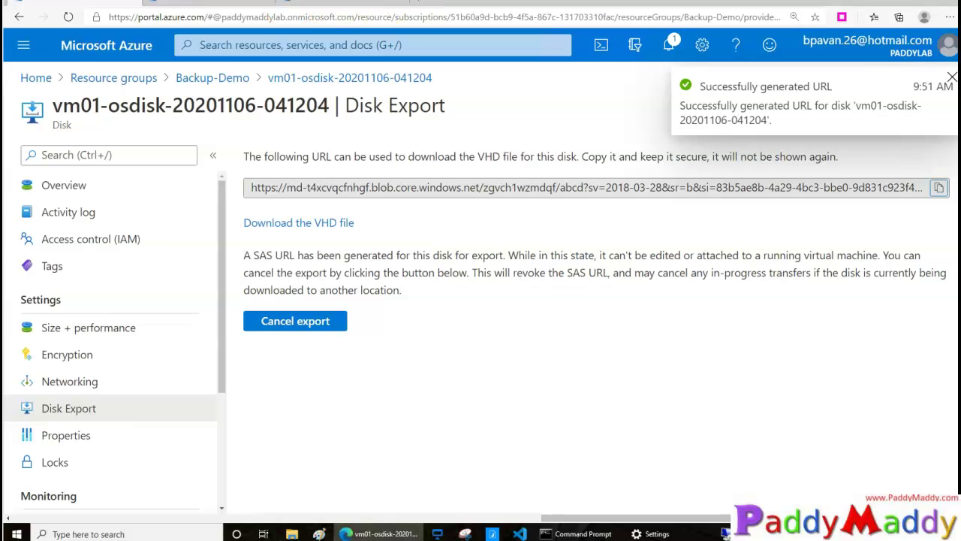
- Paste the copied SAS URL into a new browser tab to download the VHD file, and cancel the download
left_click(409, 6)
key("ctrl+v")
key("Return")
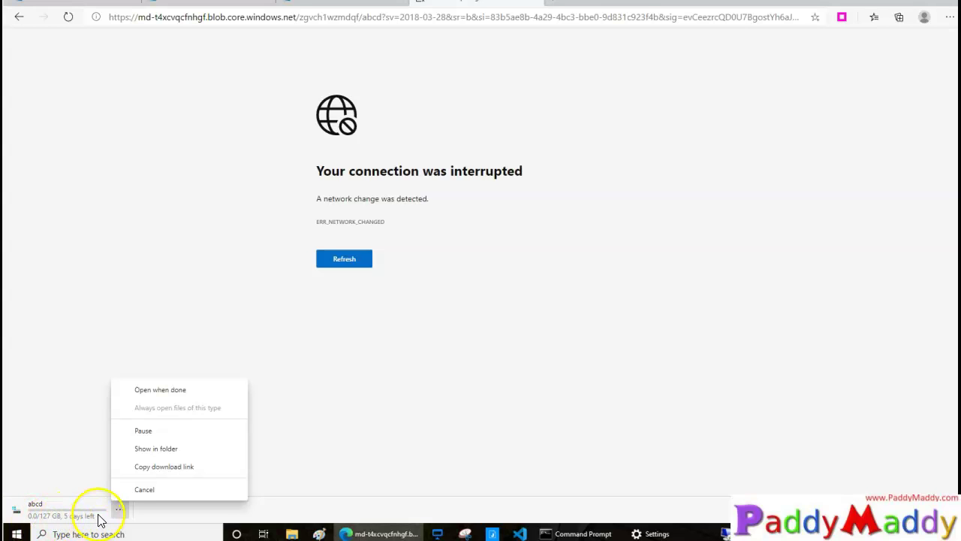
left_click(146, 488)
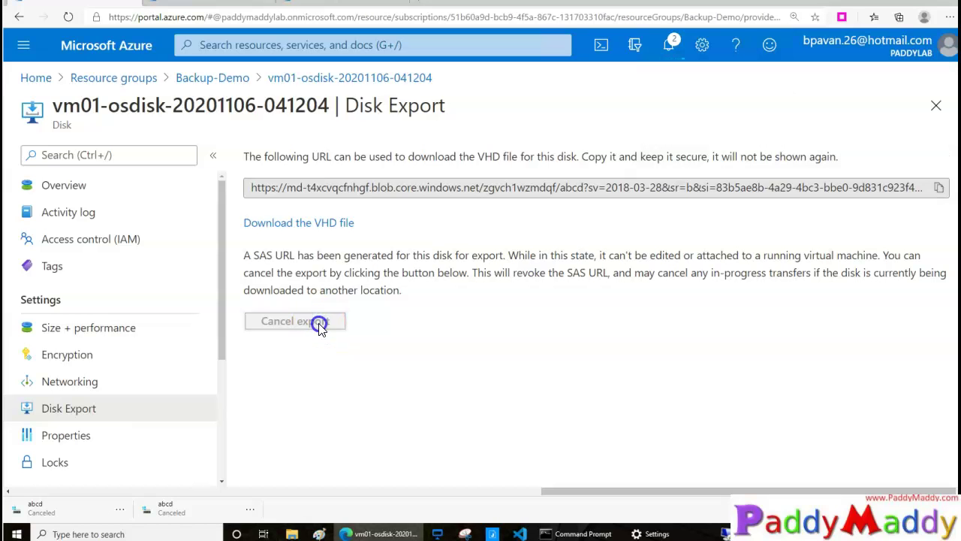
mouse_move(354, 296)
left_mouse_down()
mouse_move(258, 365)
mouse_move(371, 301)
mouse_move(332, 342)
left_mouse_up()
key("Escape")
mouse_move(391, 122)
left_mouse_down()
mouse_move(389, 174)
mouse_move(432, 145)
left_mouse_up()
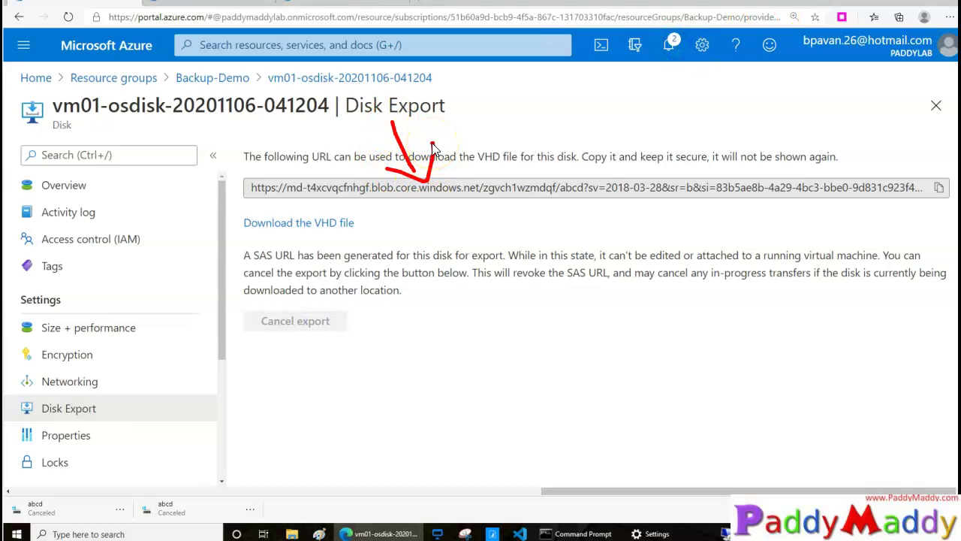
key("Escape")
- Check the export cancellation in the notifications and return to the Backup-Demo resource group
left_click(671, 43)
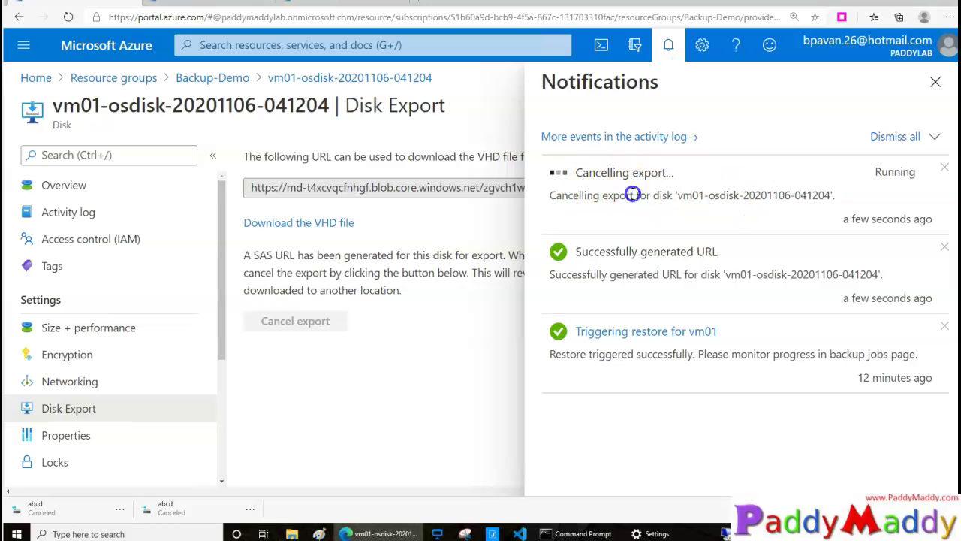
left_click_drag(633, 195, 829, 197)
left_click(936, 81)
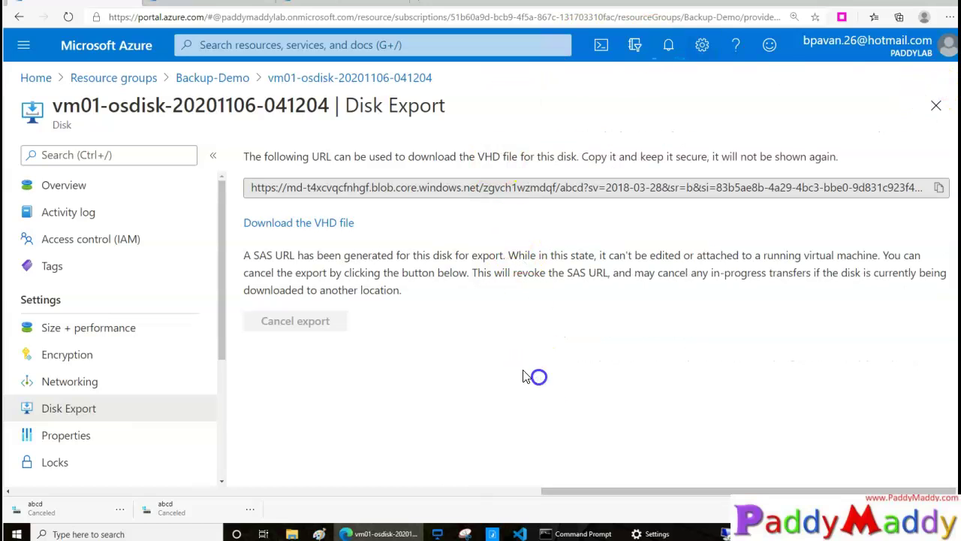
left_click(338, 75)
left_click(215, 78)
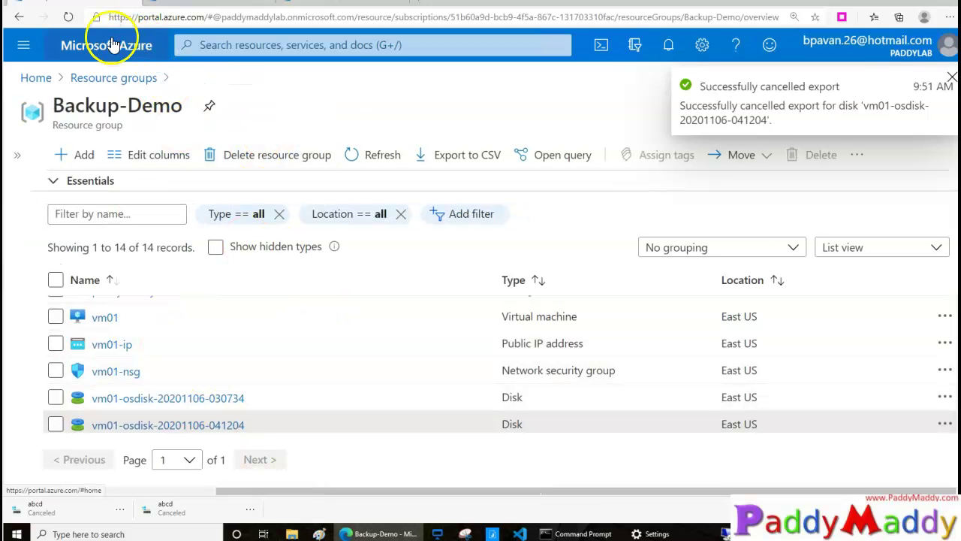